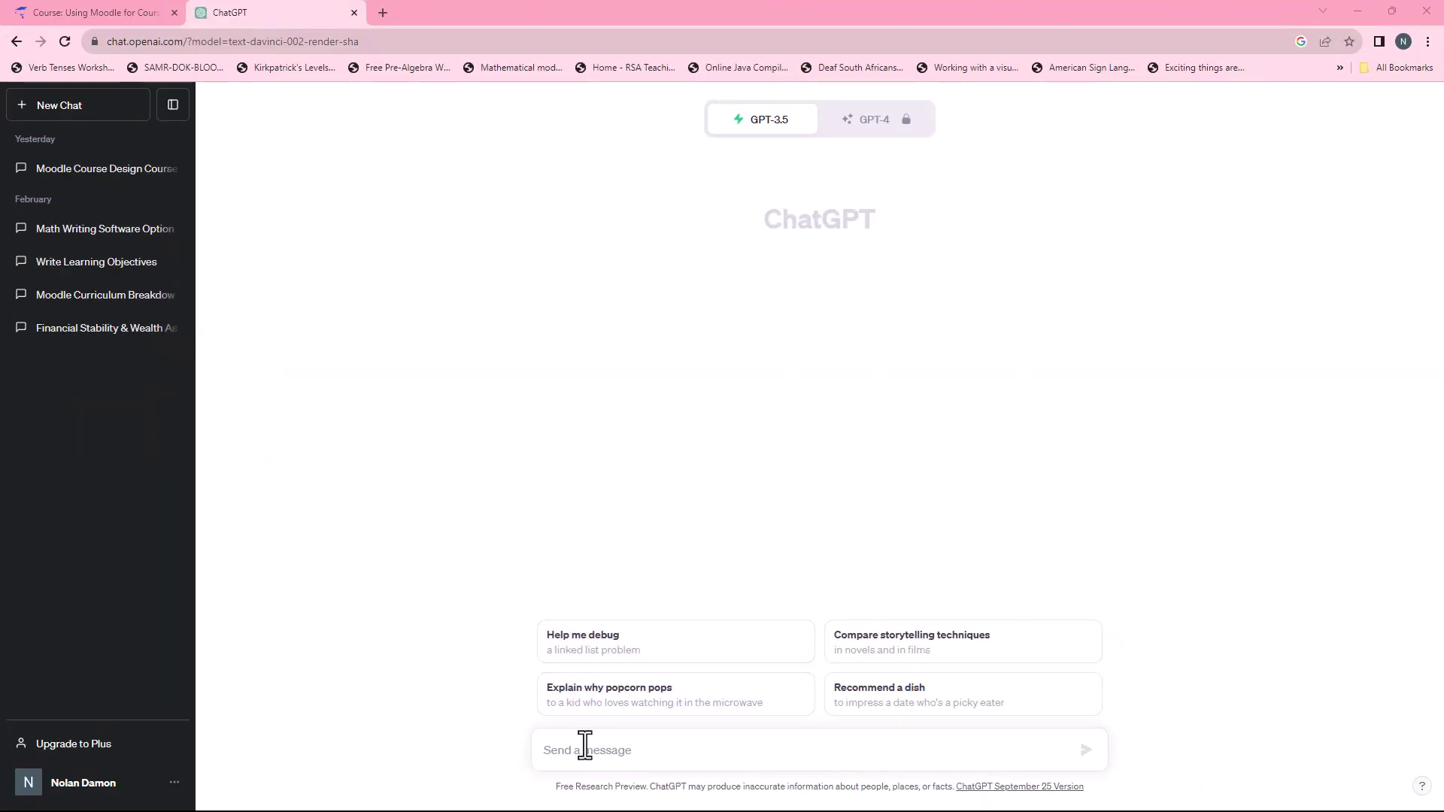
Step: Start a chat by sending the message "USING CHATGPT"
left_click(635, 752)
type("USING CHATG")
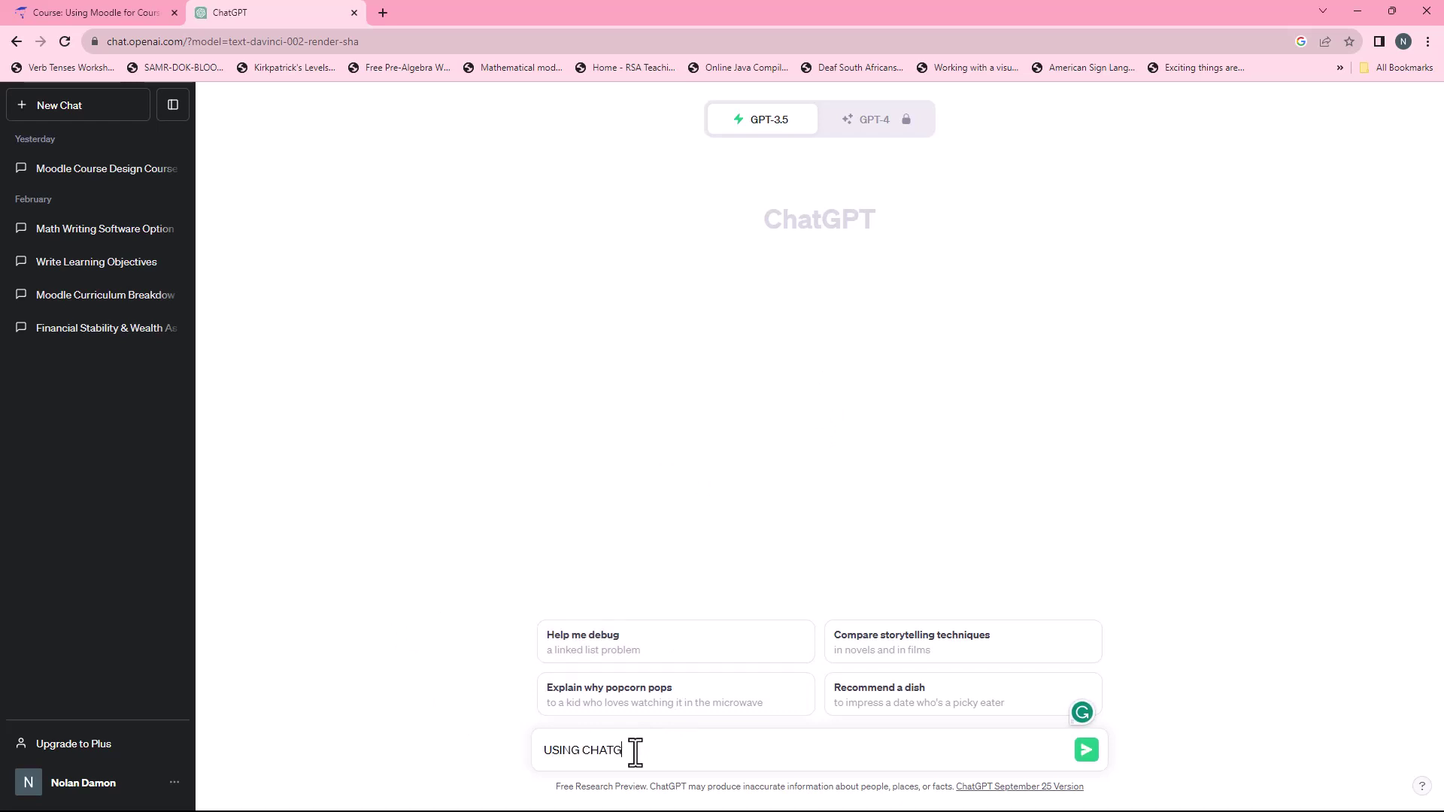
type("PT")
key("Return")
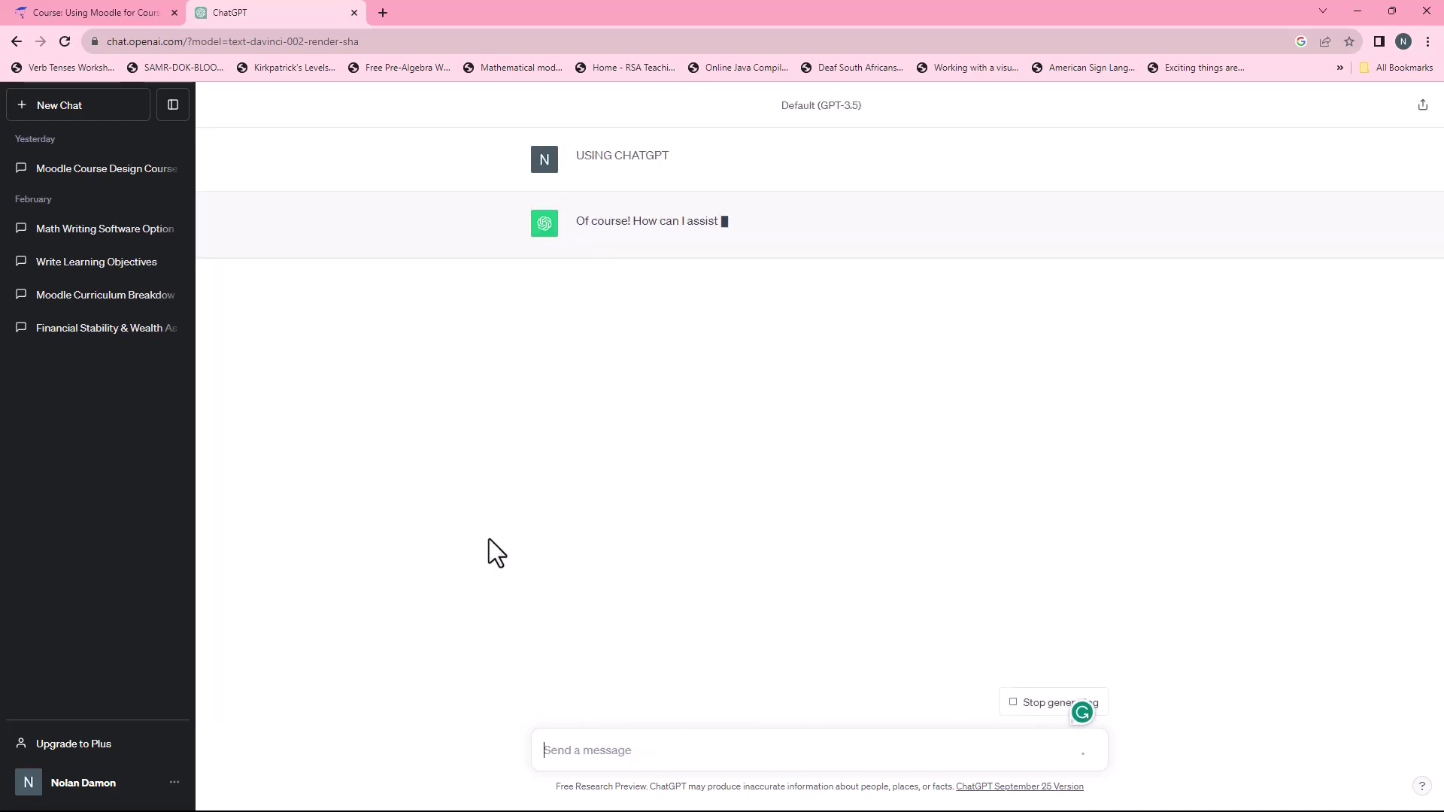
Step: Ask "wHAT IS A PROMPT" in the chat and follow up with the message "Give an example"
left_click(614, 751)
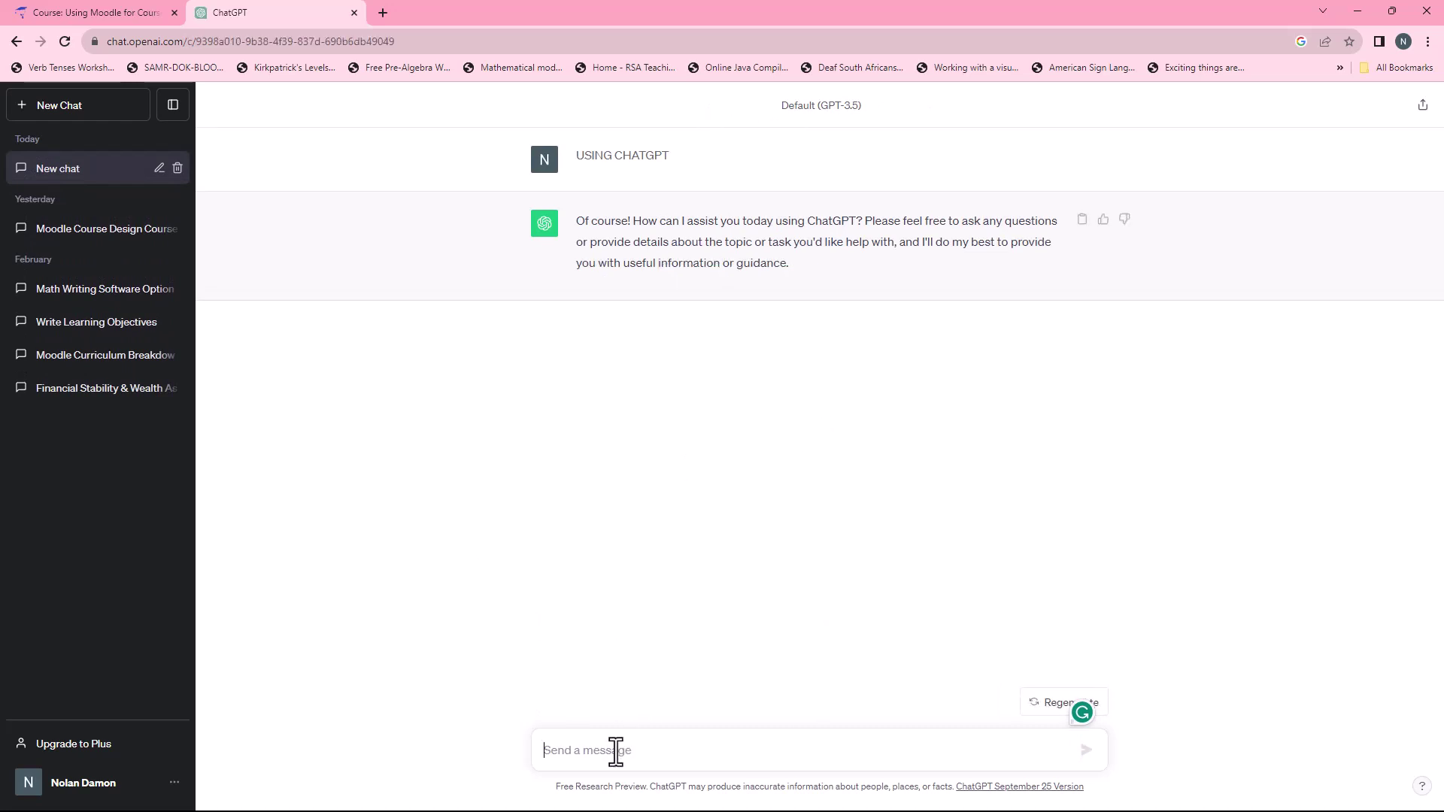
type("wHAT IS A PROM")
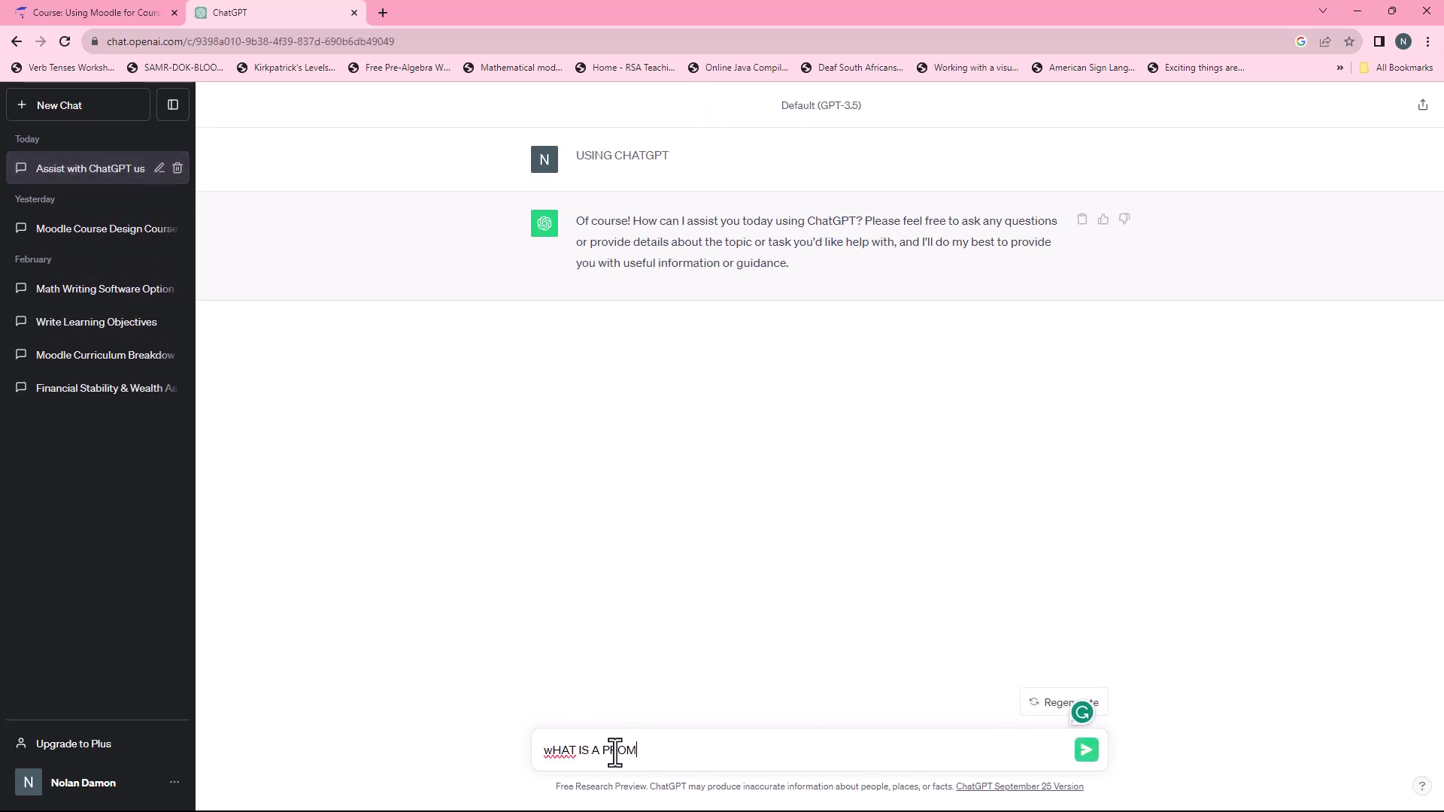
type("PT")
key("Return")
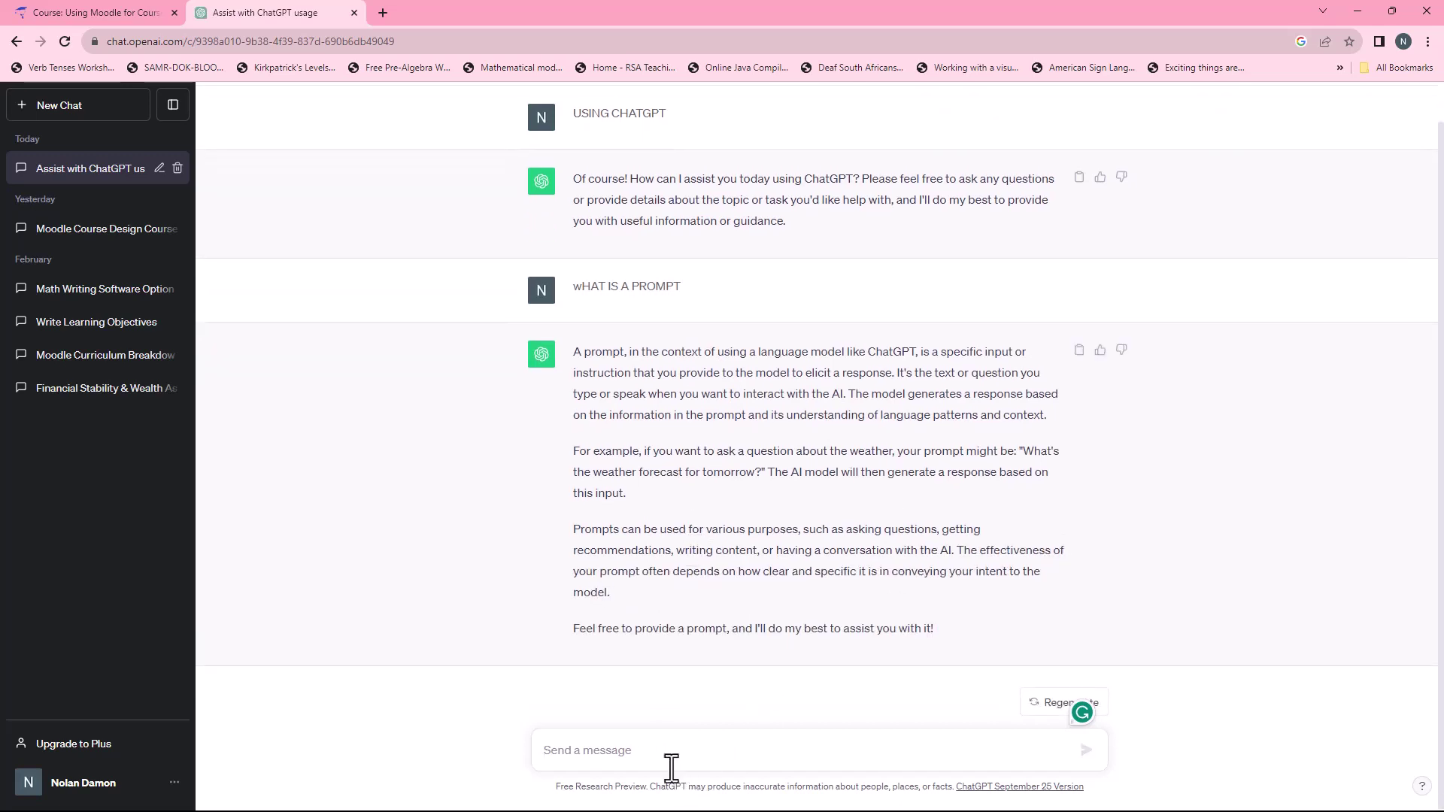
type("Give an example")
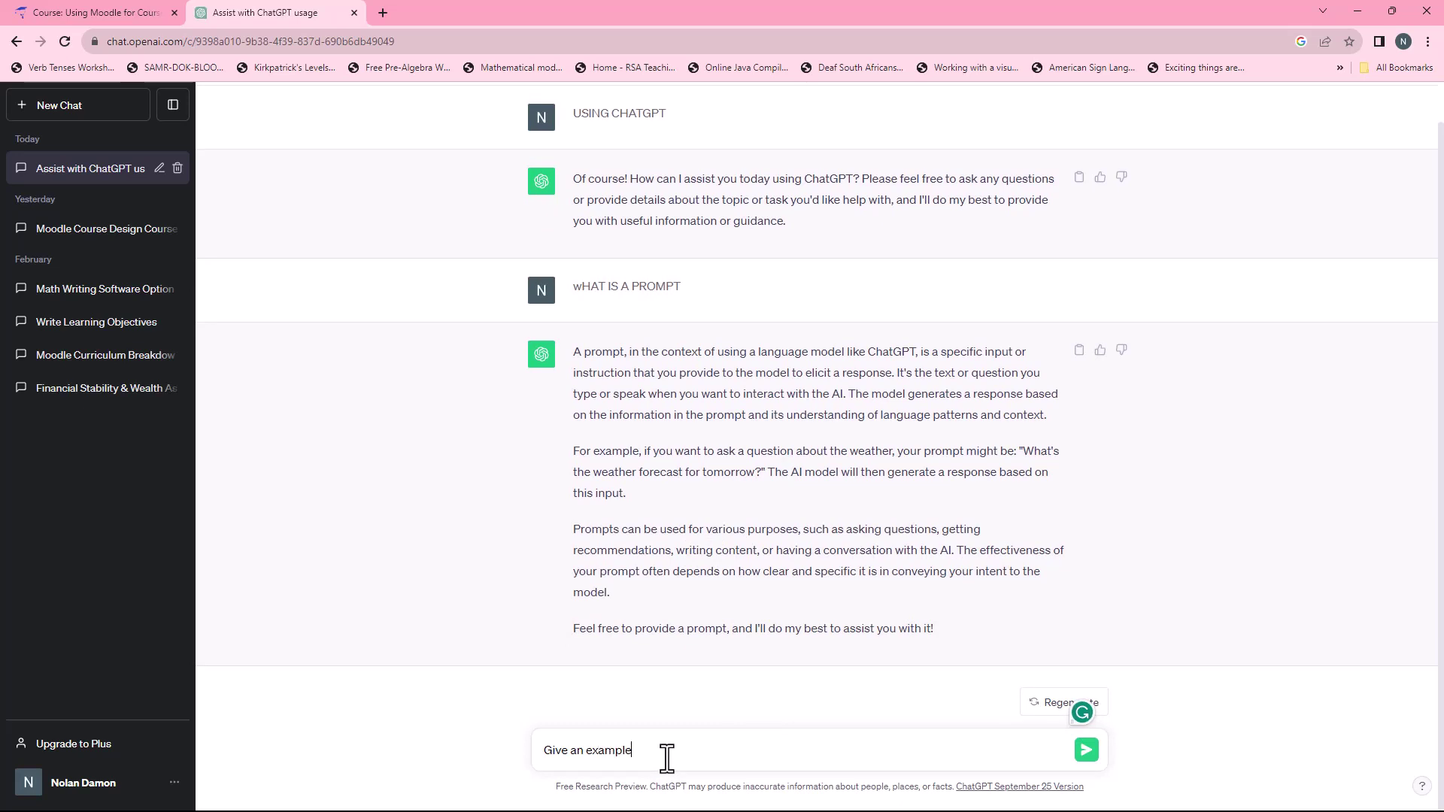
key("Return")
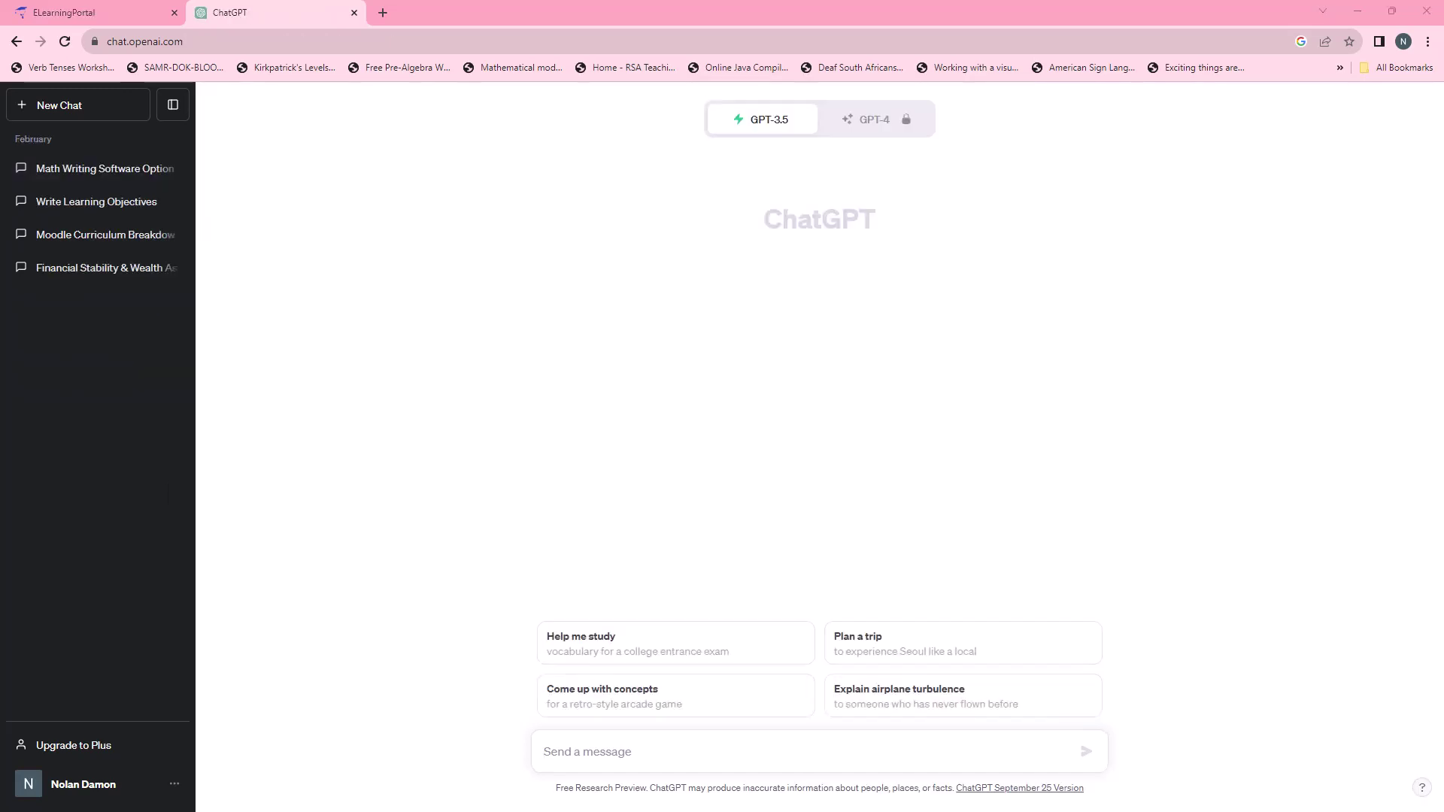
Step: Paste the course outline prompt template into a new chat and replace its title placeholder with: course with the title "using Moodle for course design"
right_click(573, 755)
left_click(639, 617)
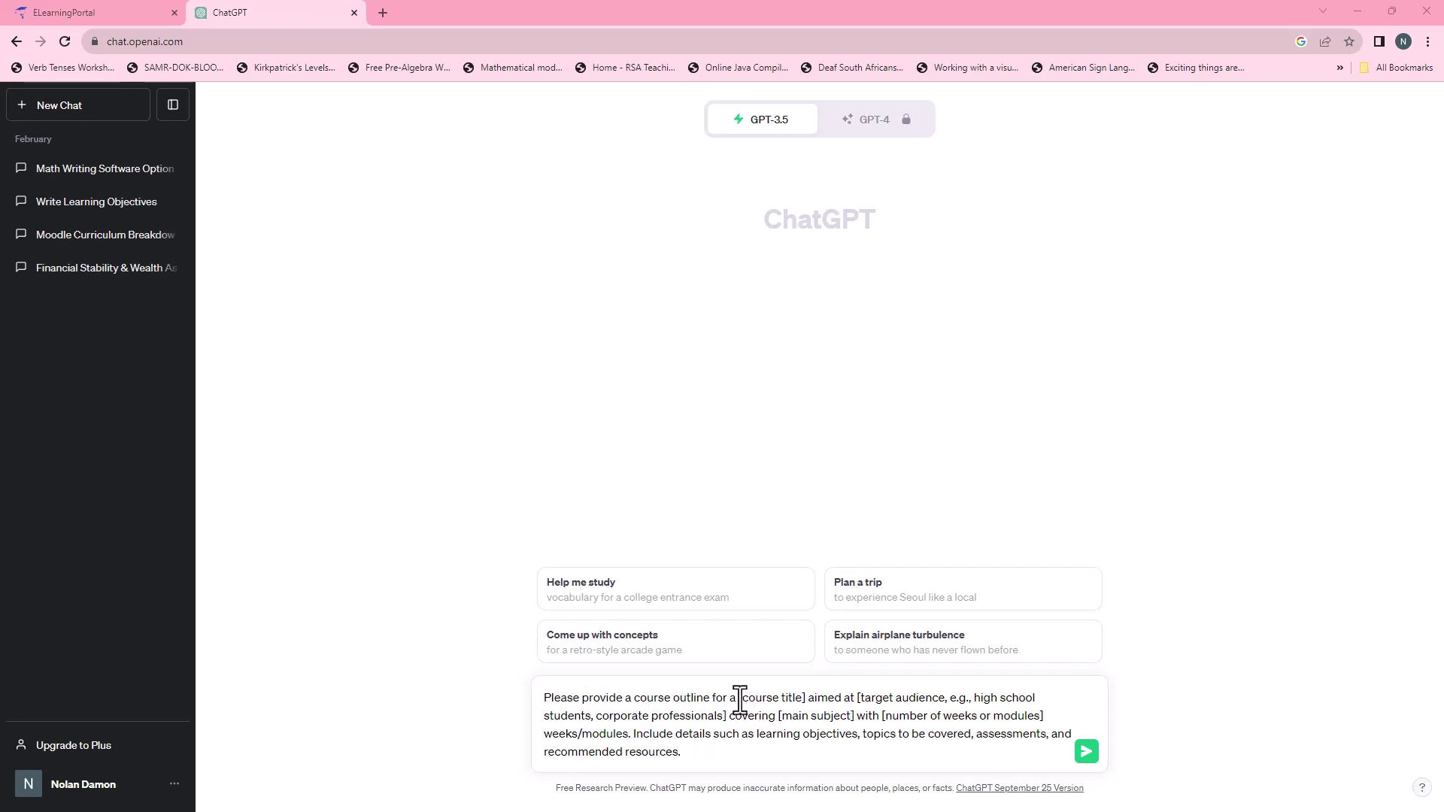
left_click_drag(742, 699, 807, 699)
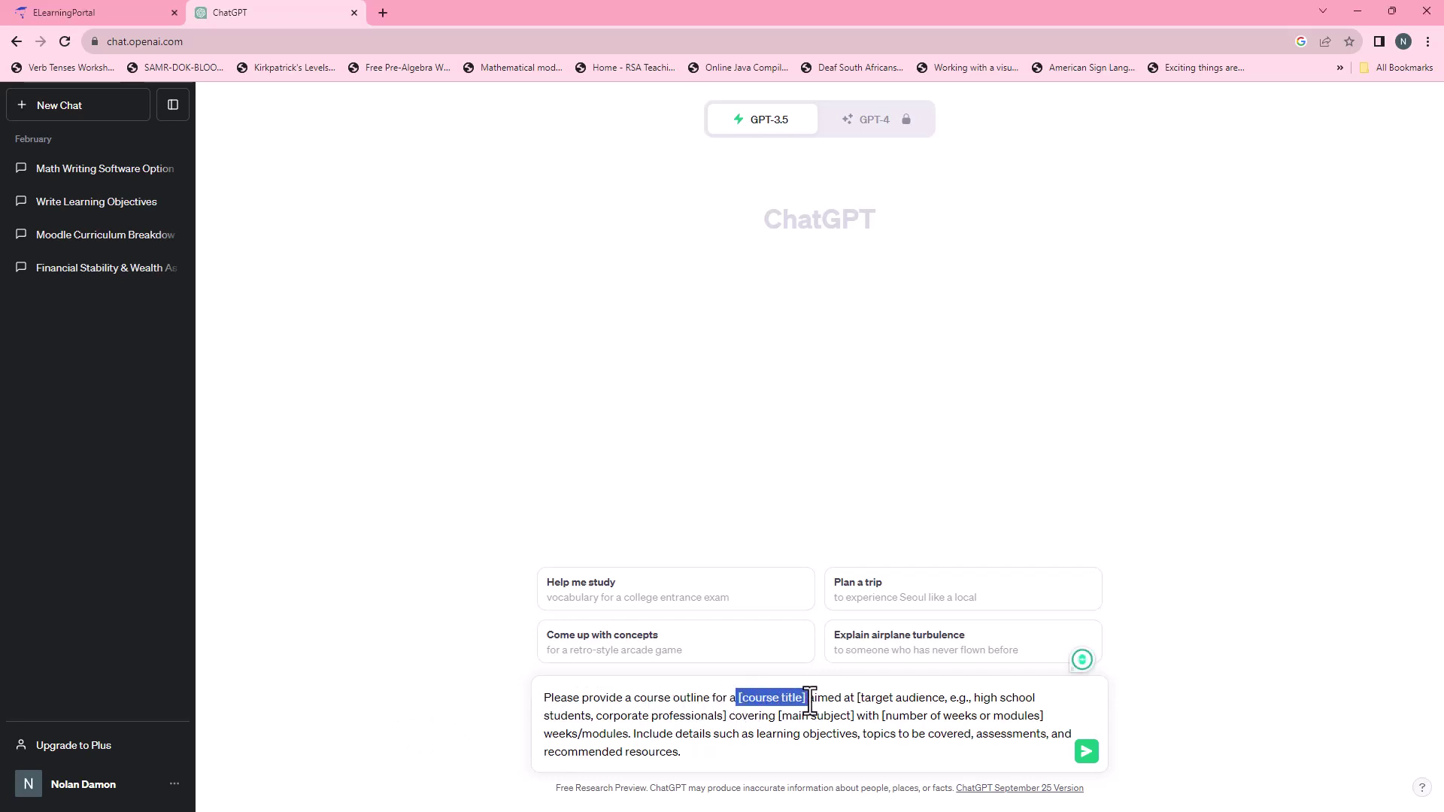
key("BackSpace")
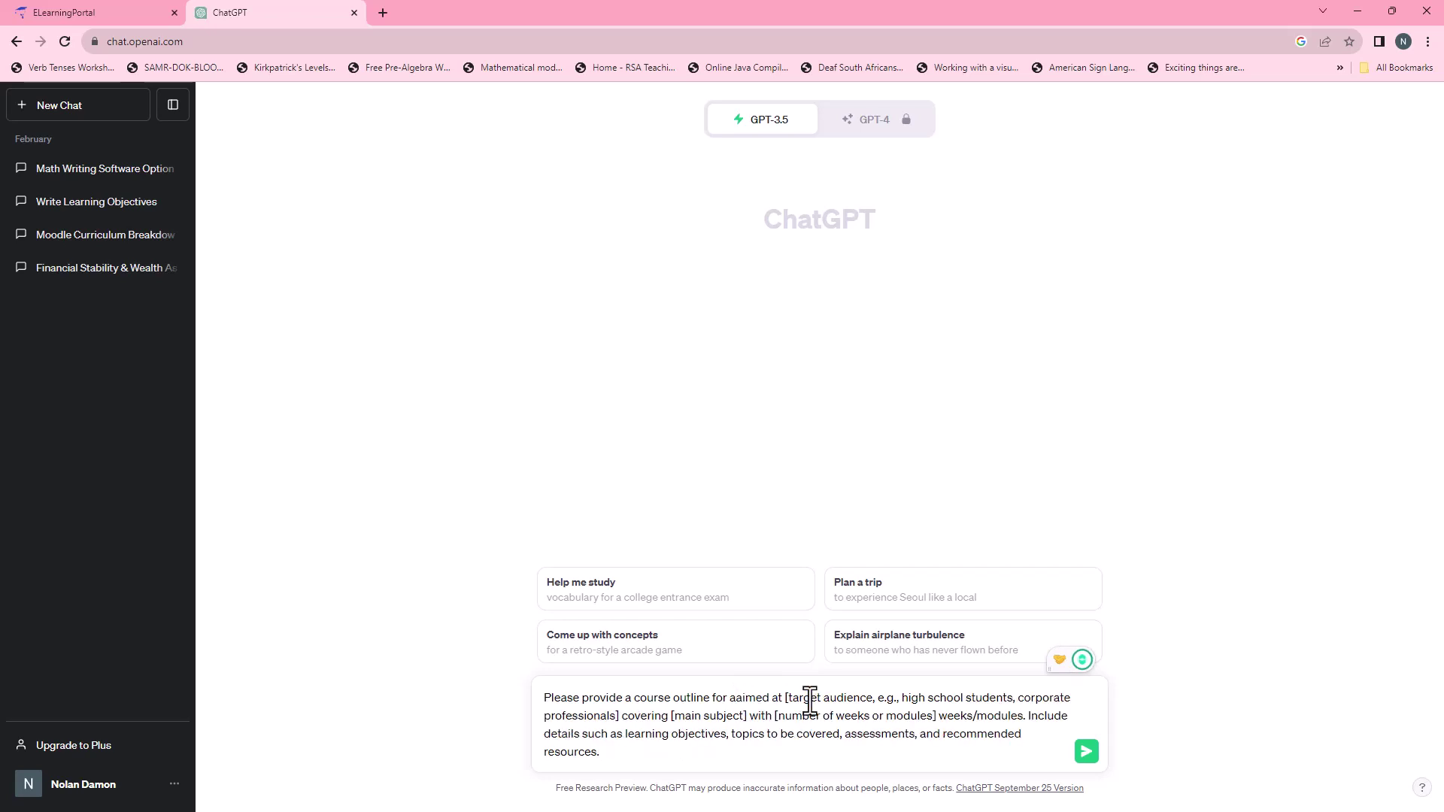
type("using ")
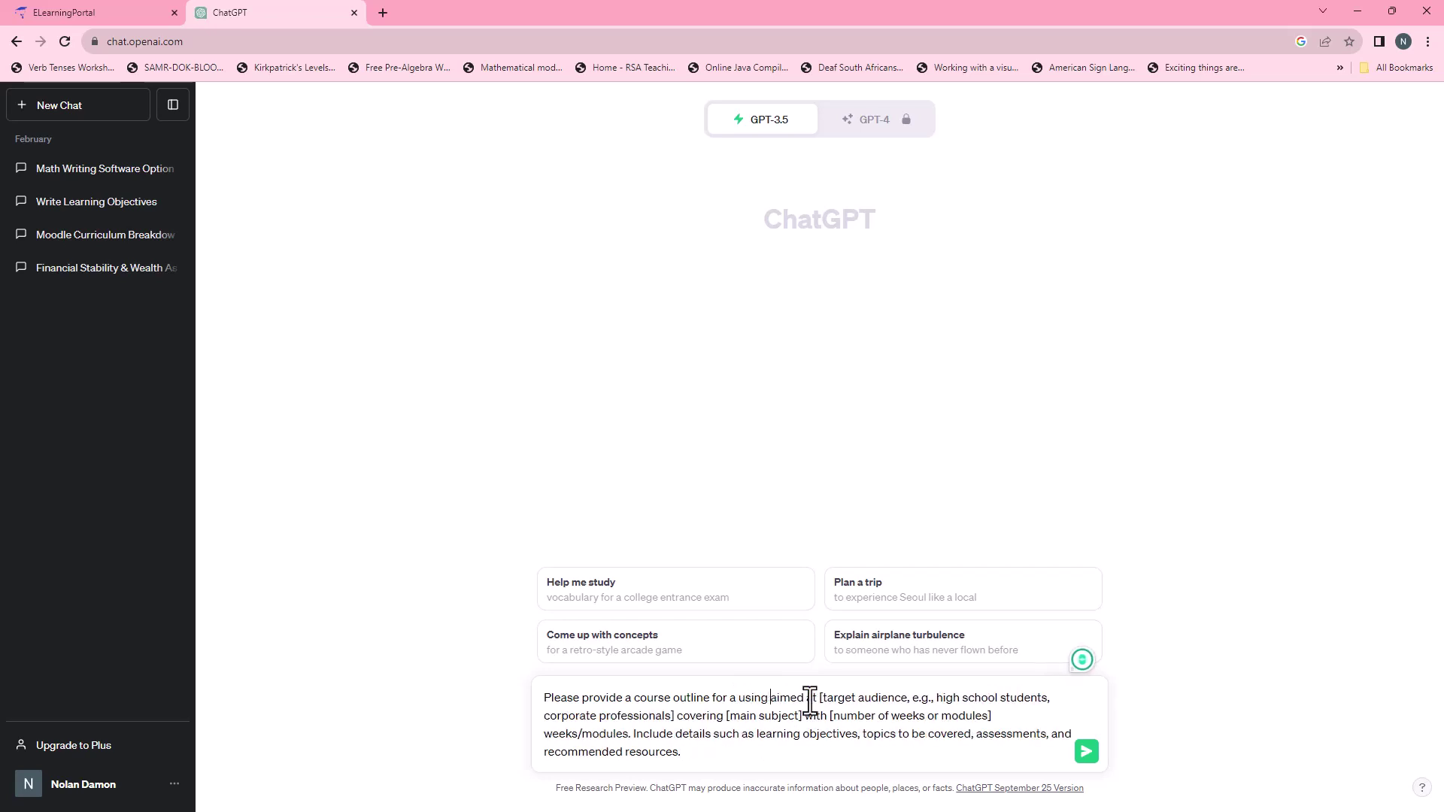
type("Moodle ")
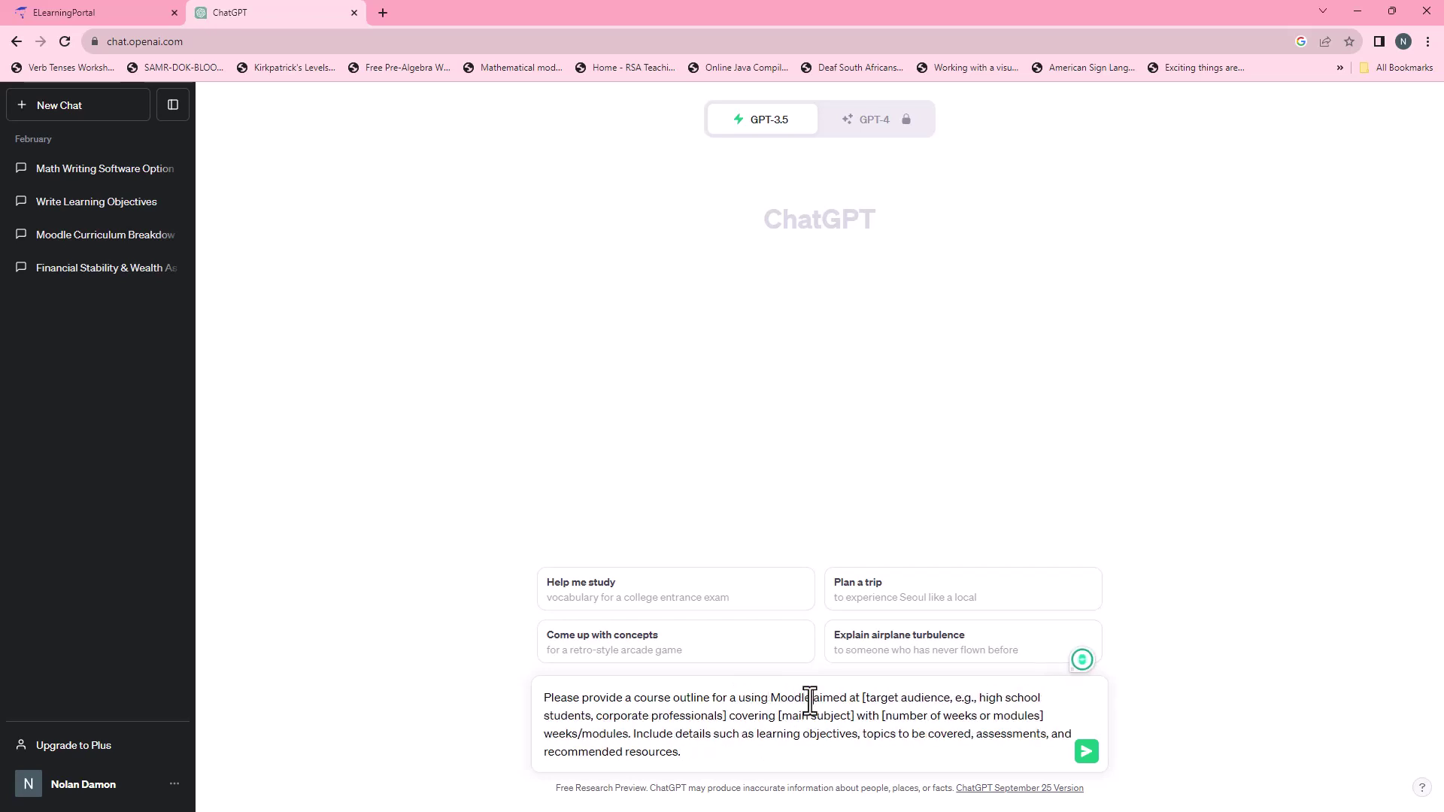
type("for course")
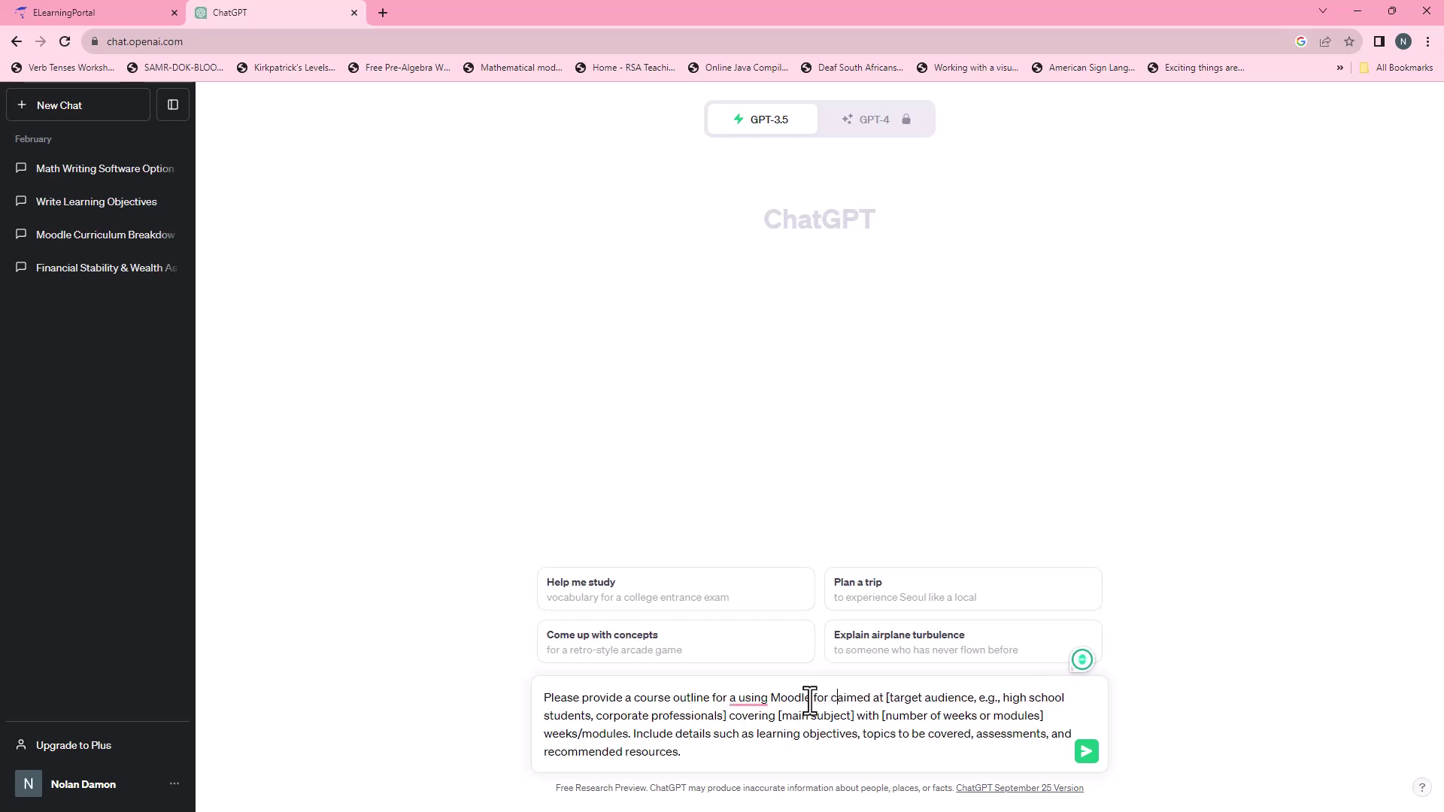
type(" design")
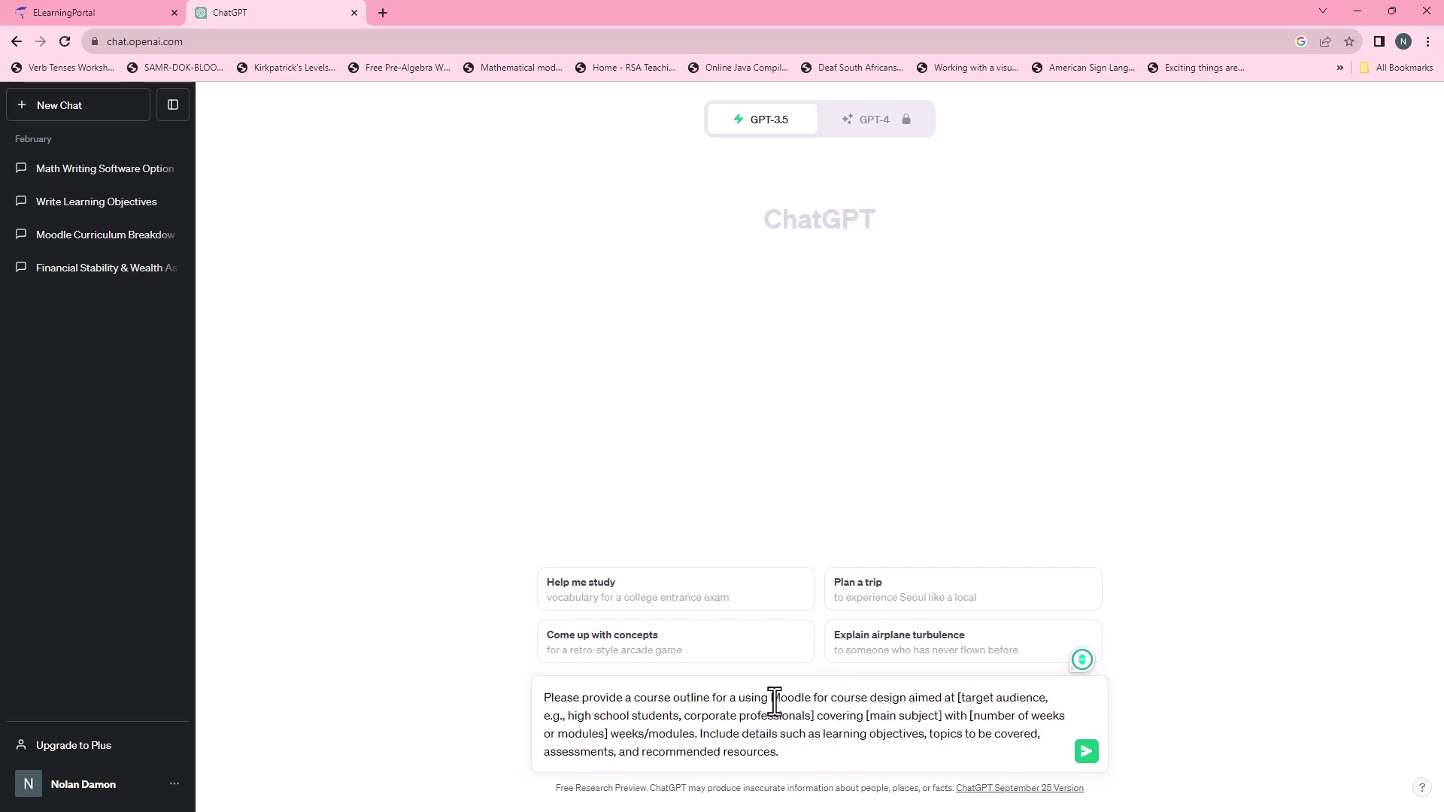
mouse_move(743, 701)
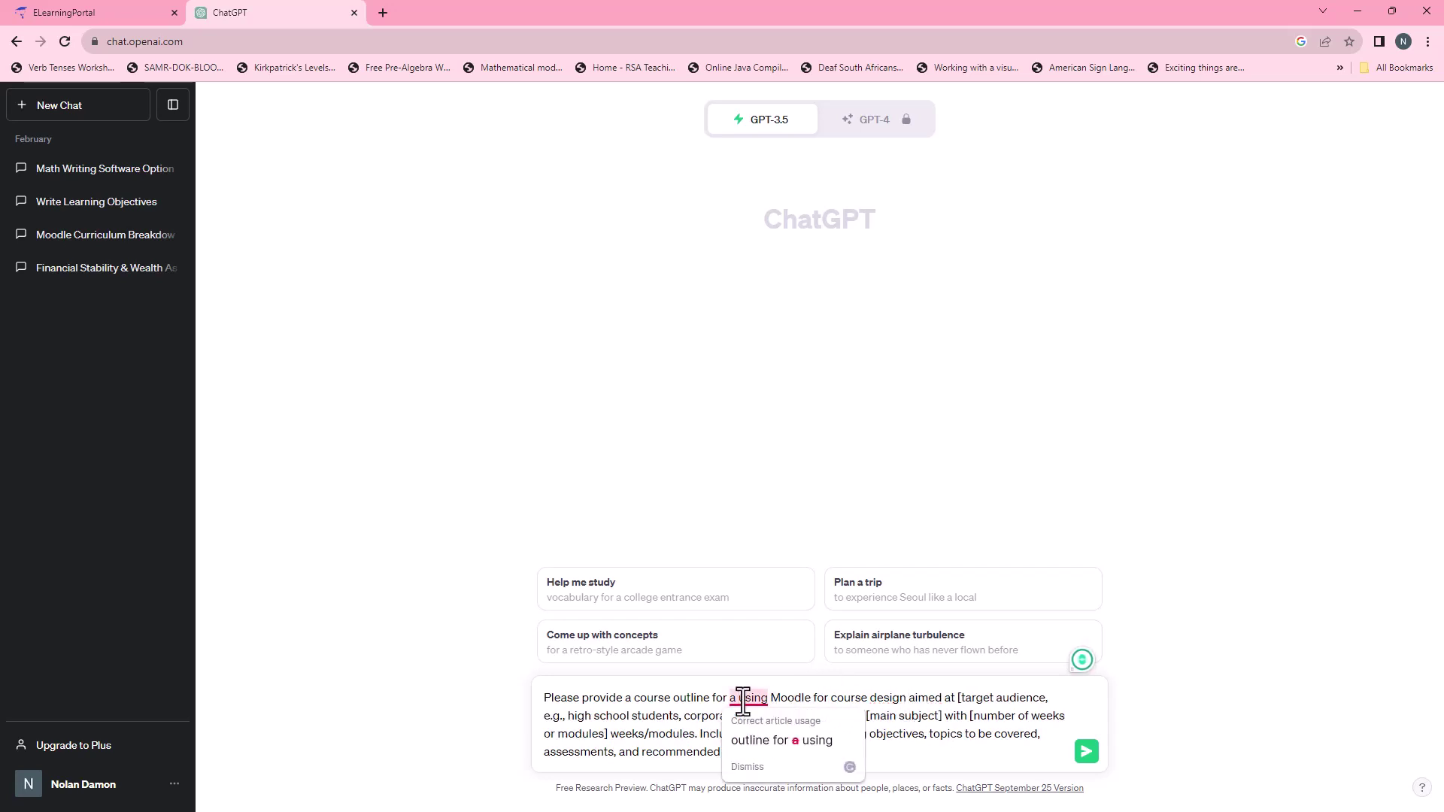
key("ctrl+z")
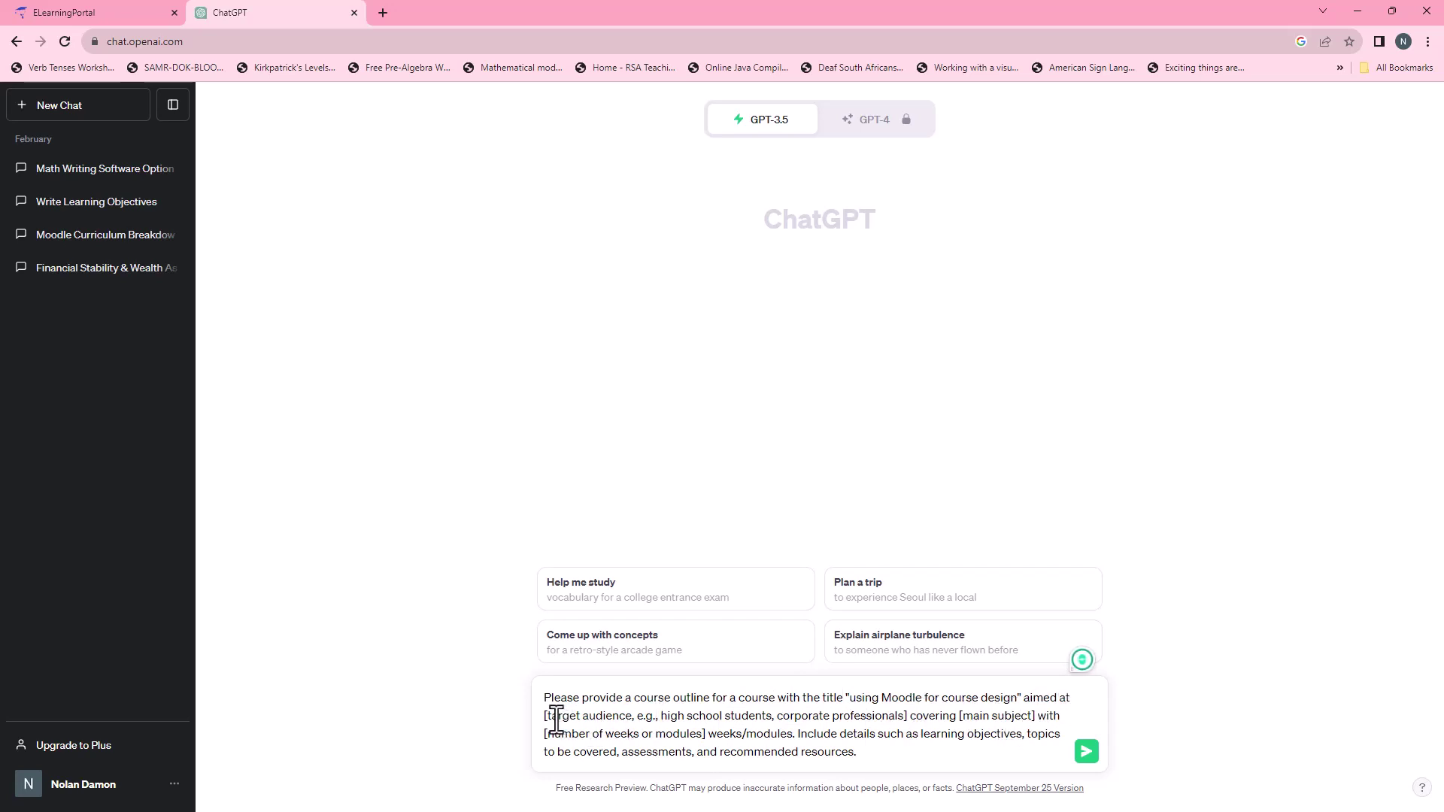
Step: Replace the target audience placeholder in the prompt with "course creators, and teachers"
left_click_drag(547, 717, 909, 720)
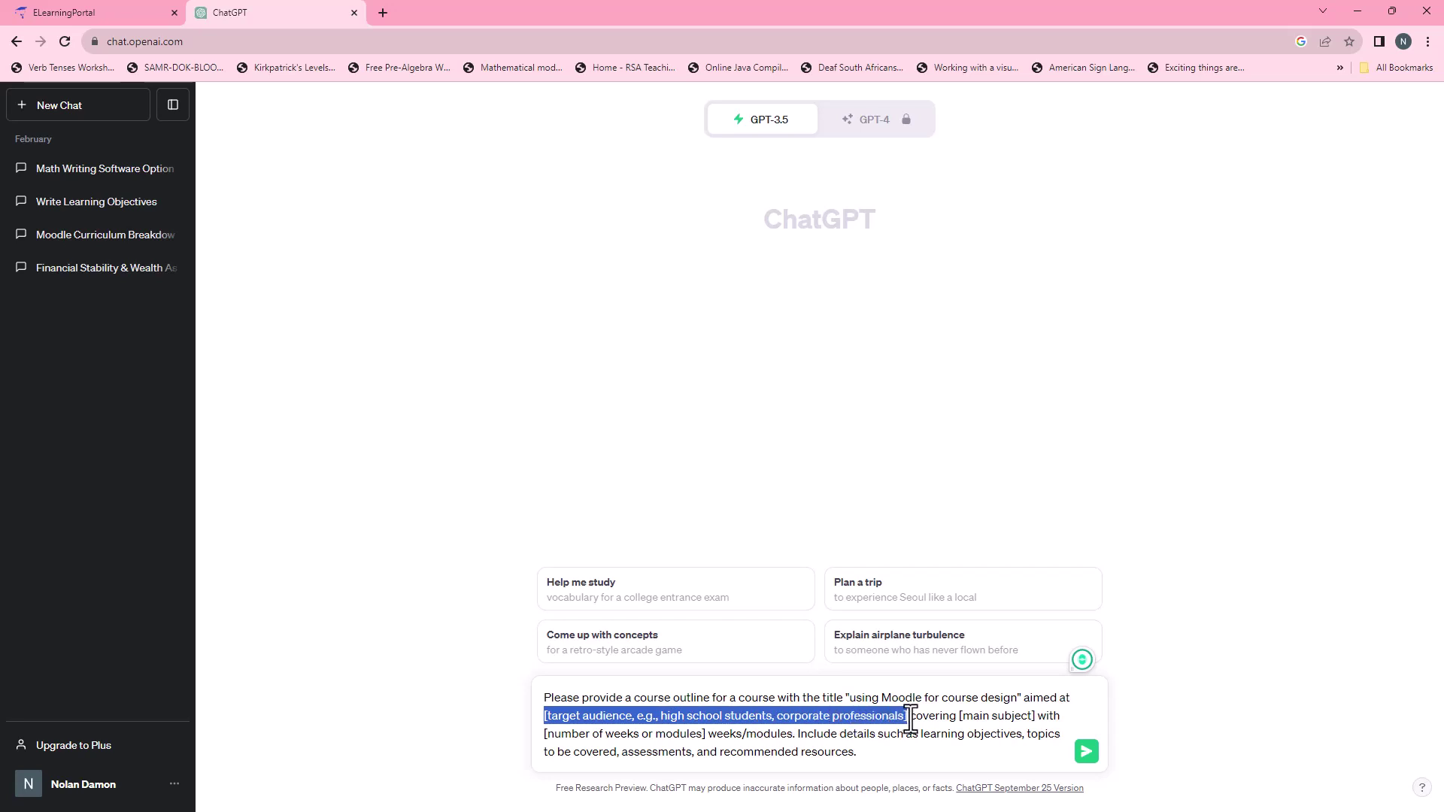
type("course")
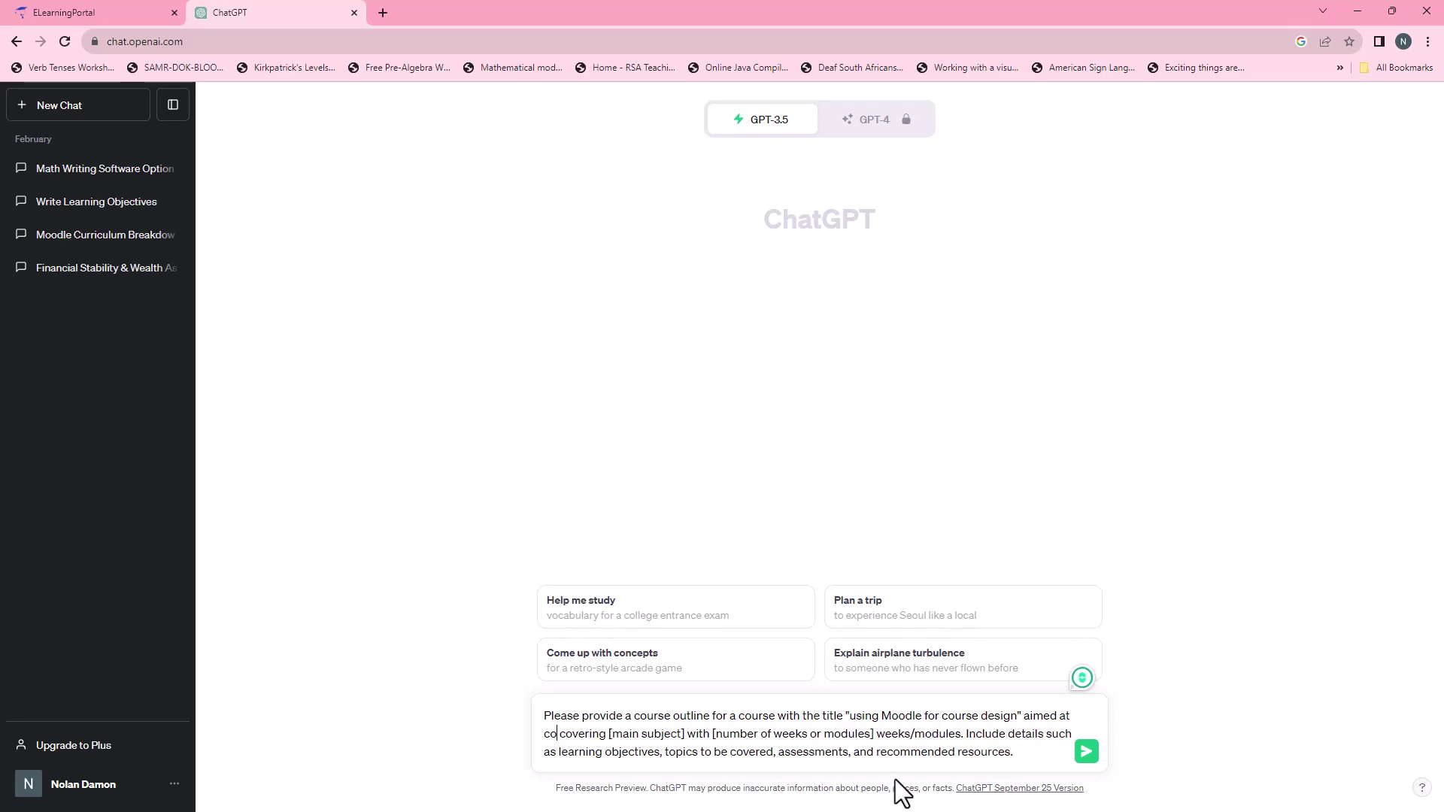
type(" creator")
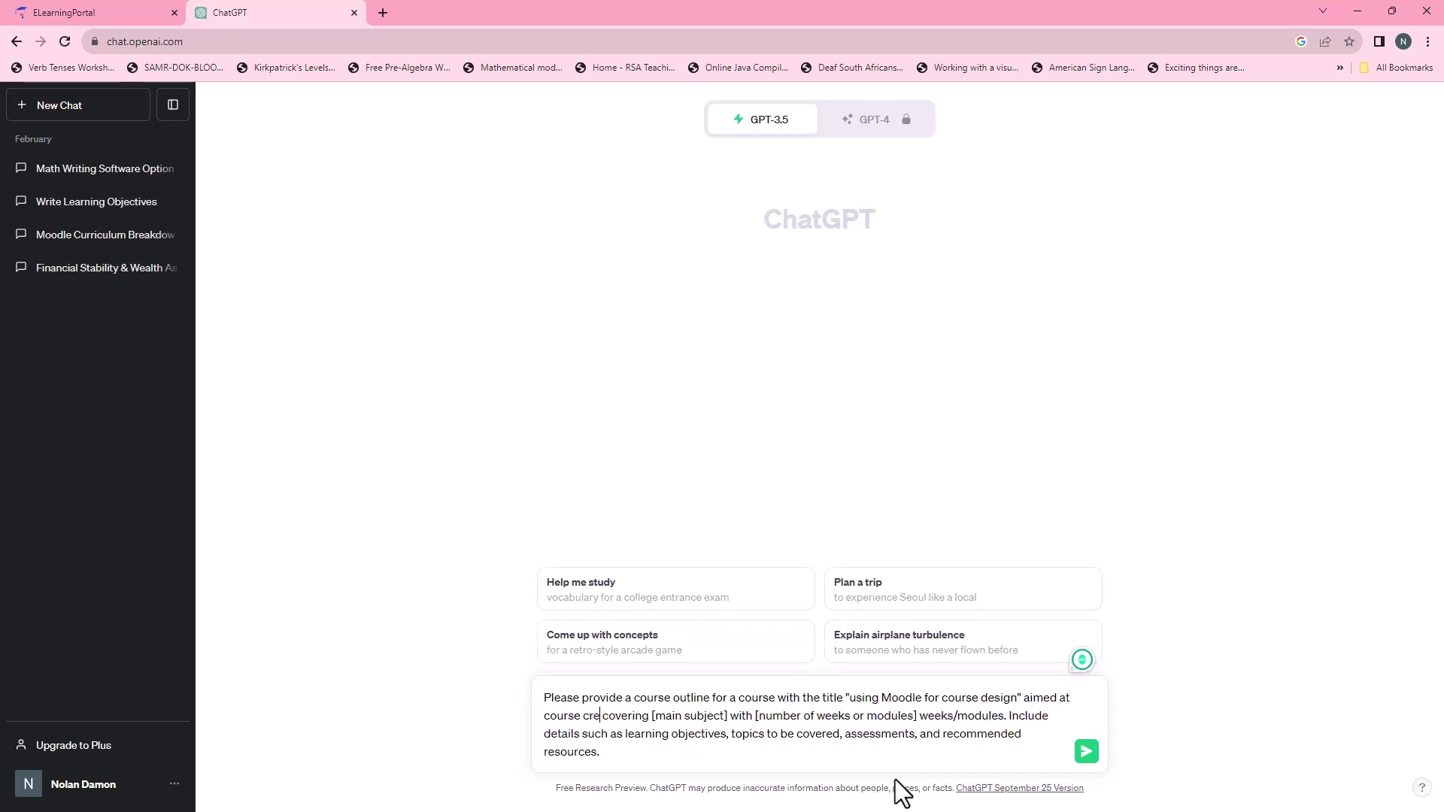
type("s, and")
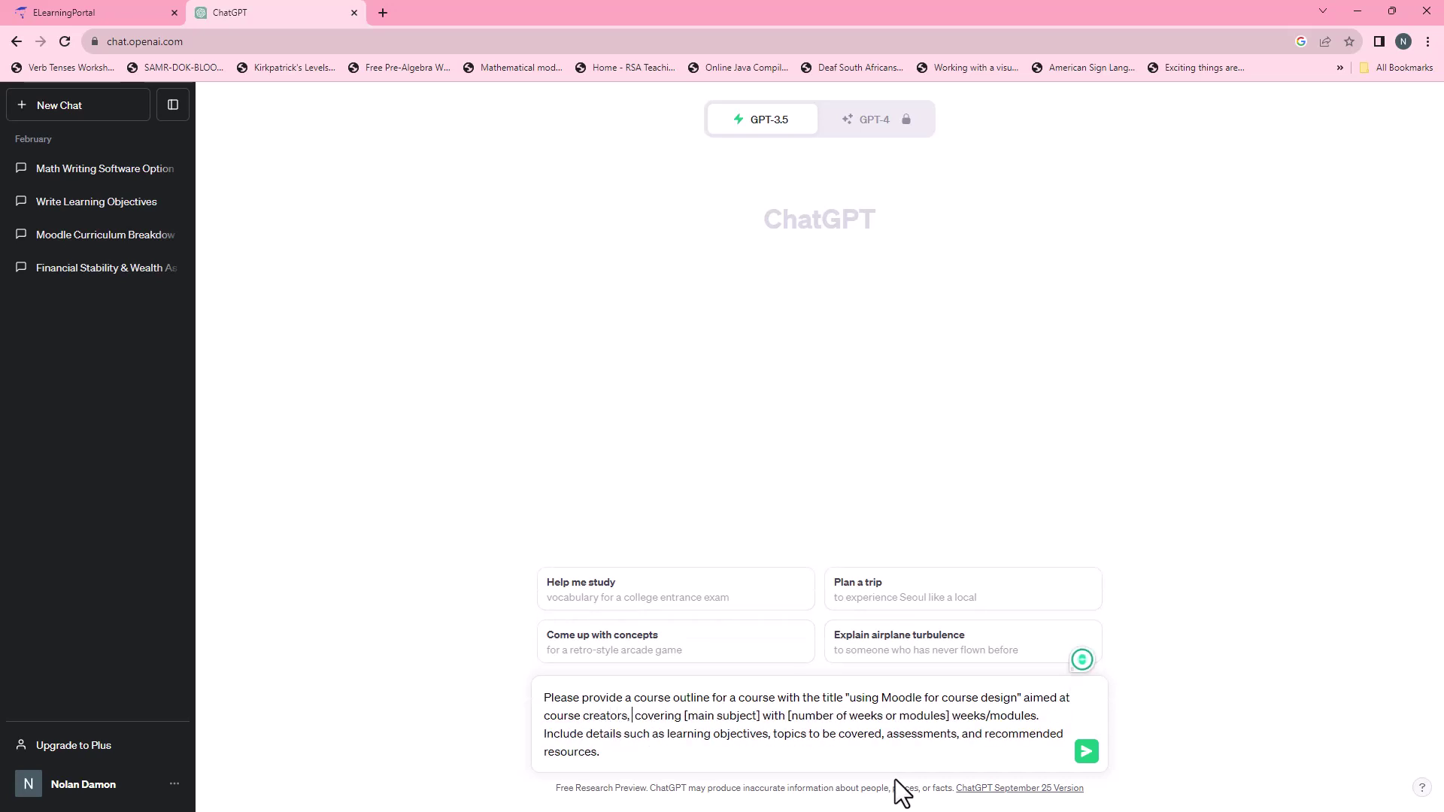
type(" teachers")
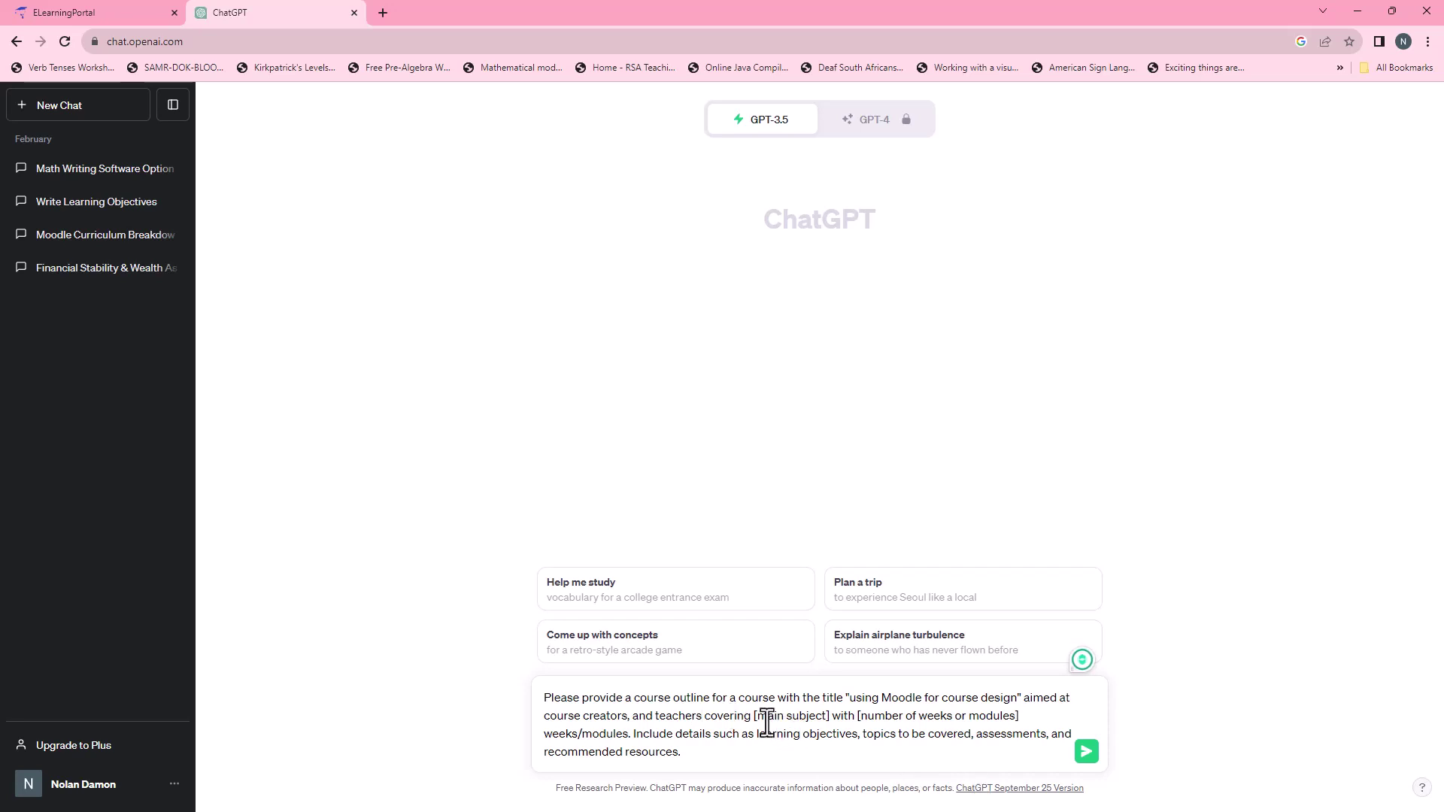
Step: Replace the main subject placeholder in the prompt with "using Moodle activities to create engaging learning material"
left_click_drag(754, 716, 832, 715)
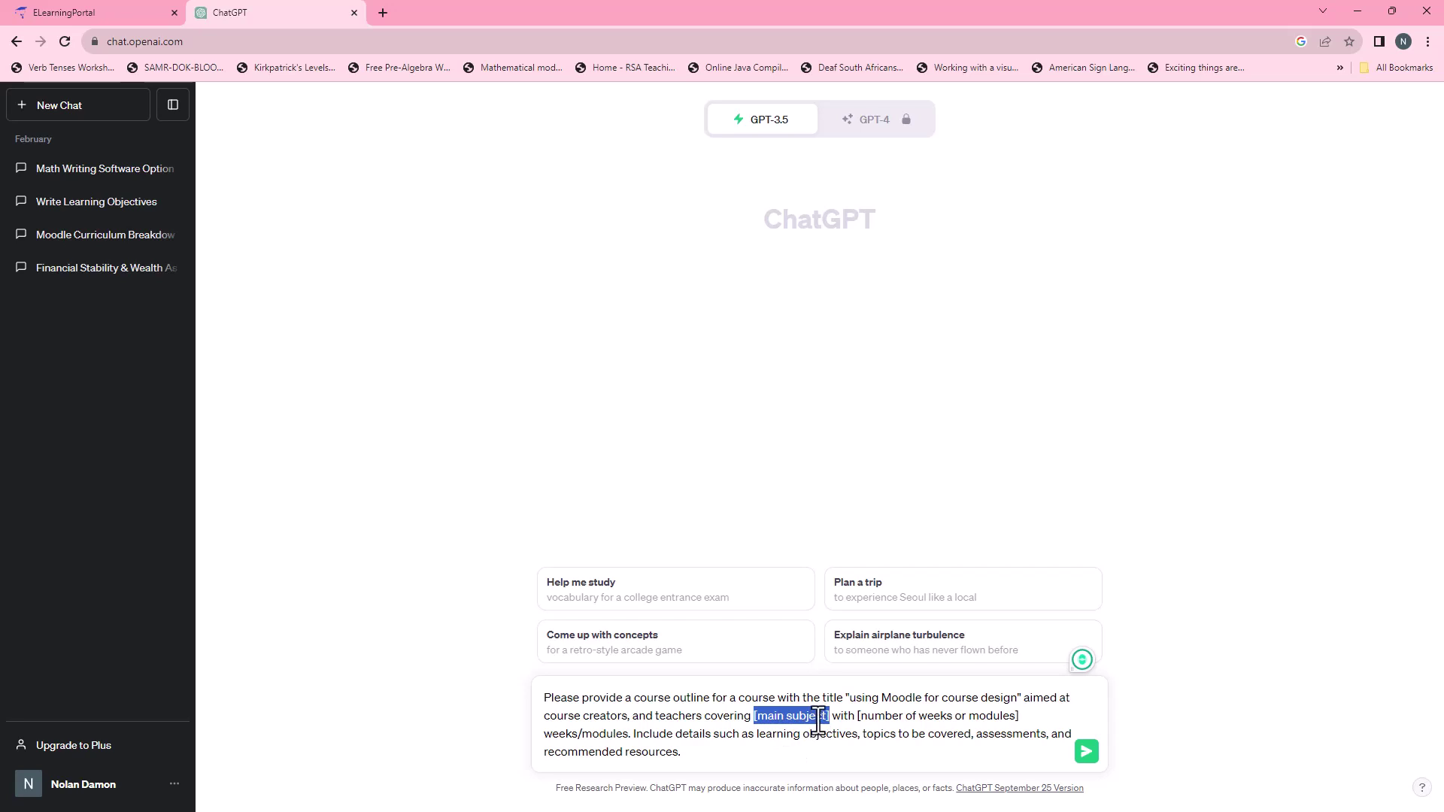
type("using")
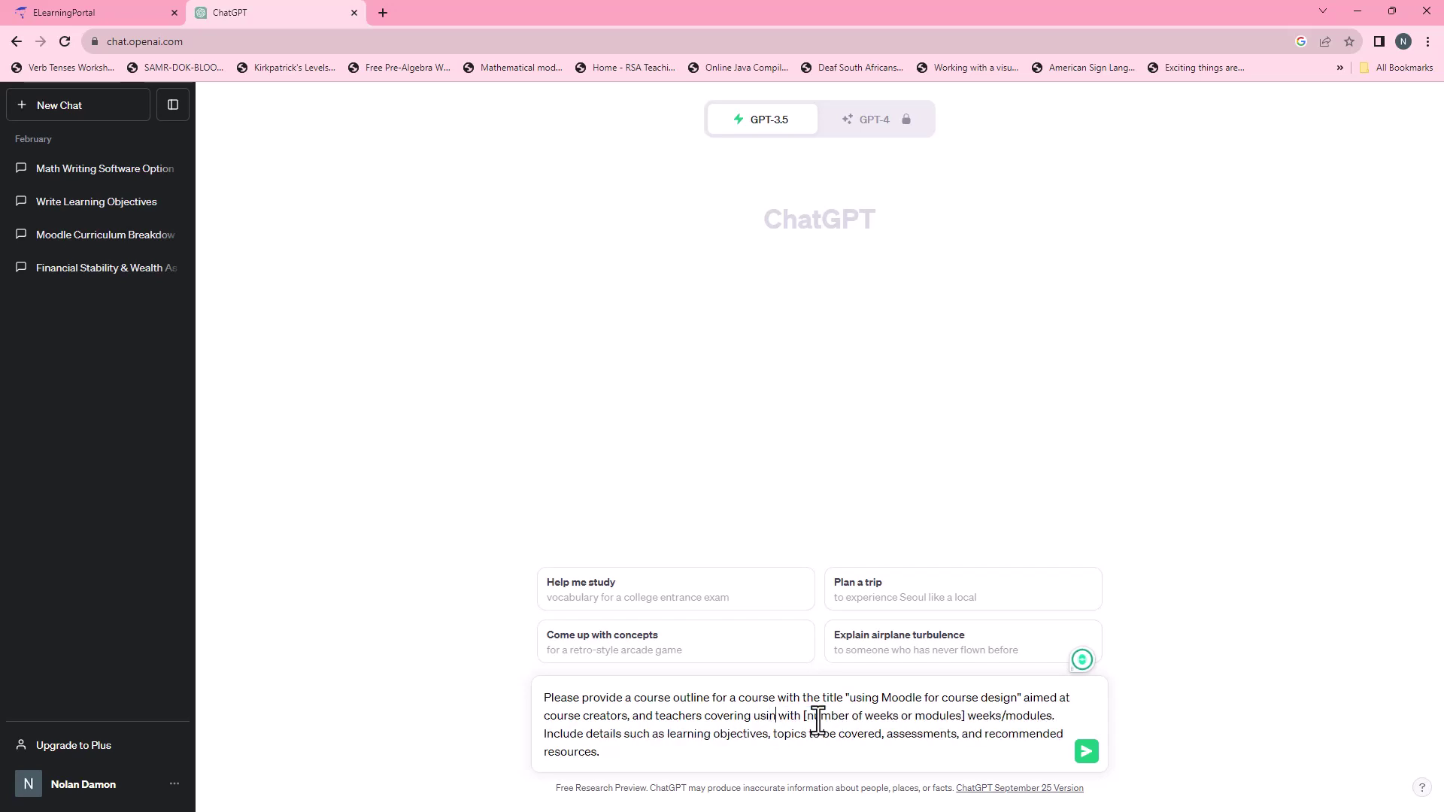
type(" Moodle act")
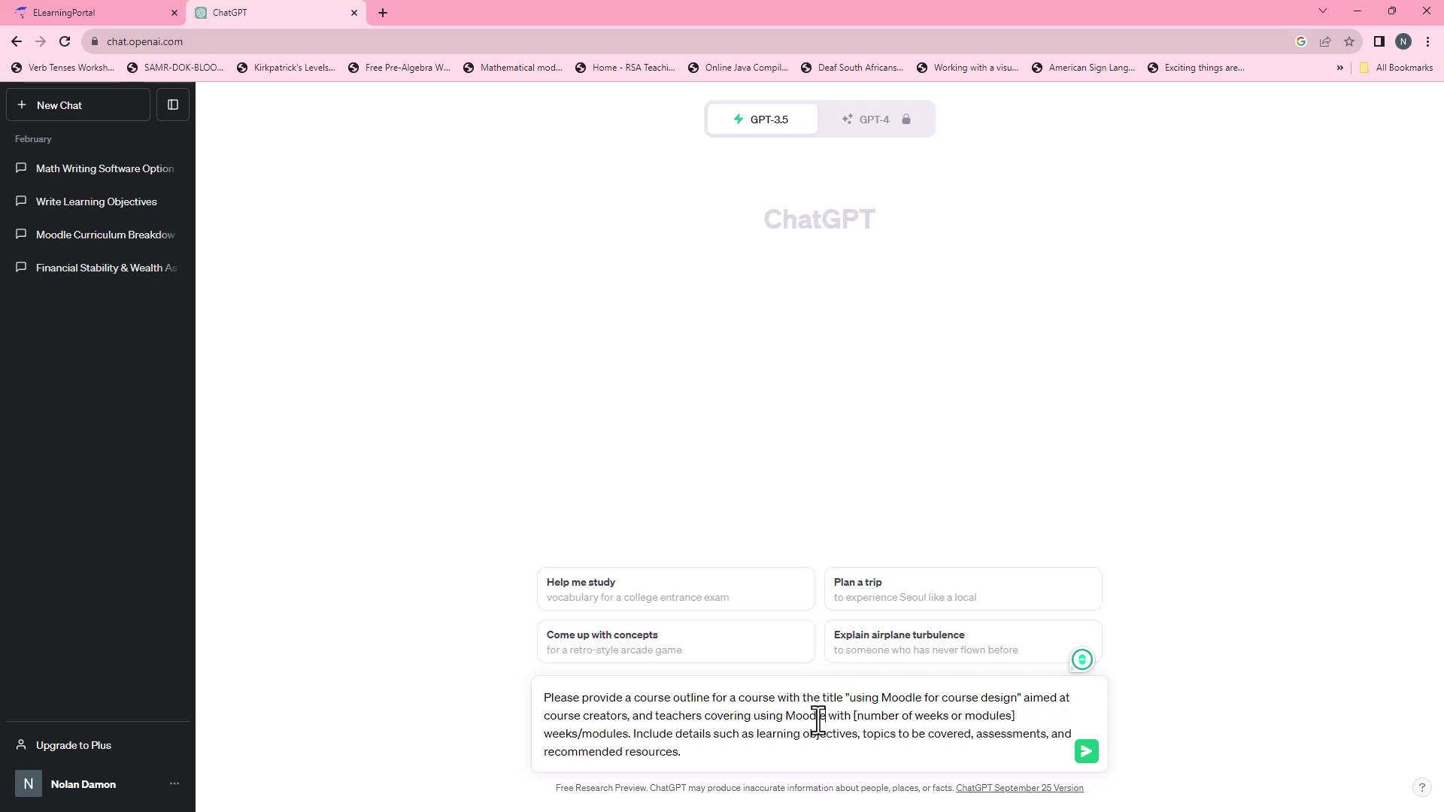
type("ivities")
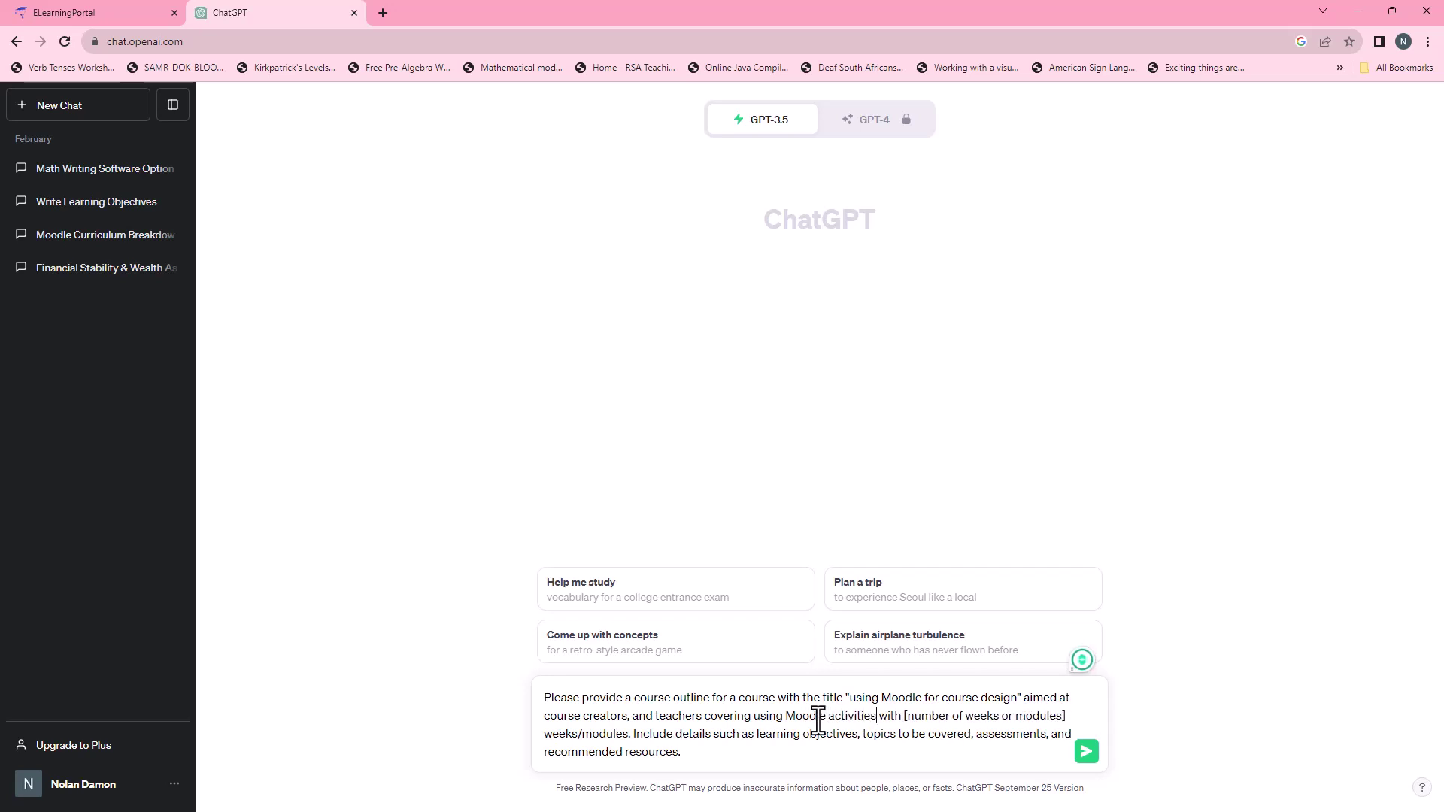
type(" to cre")
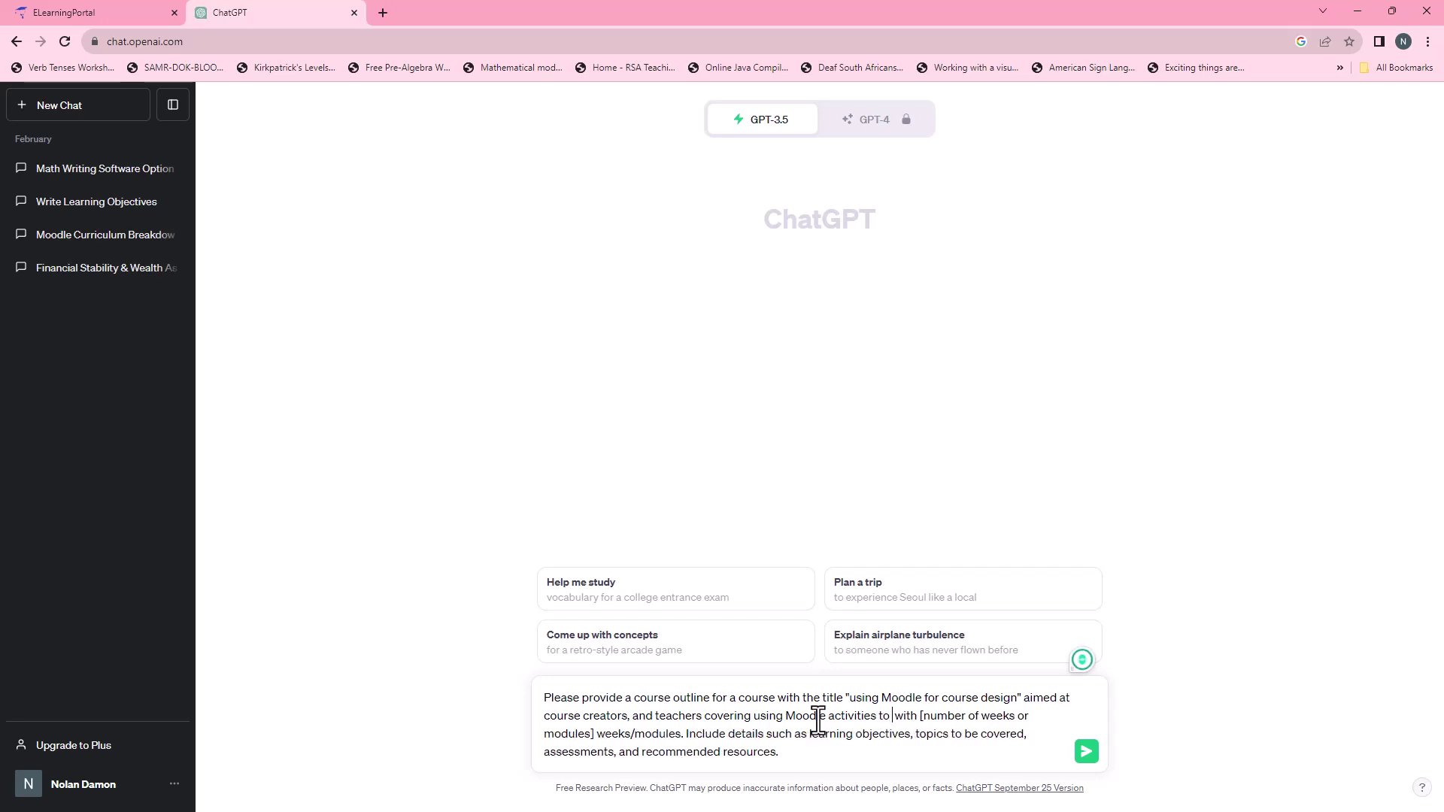
type("ate engag")
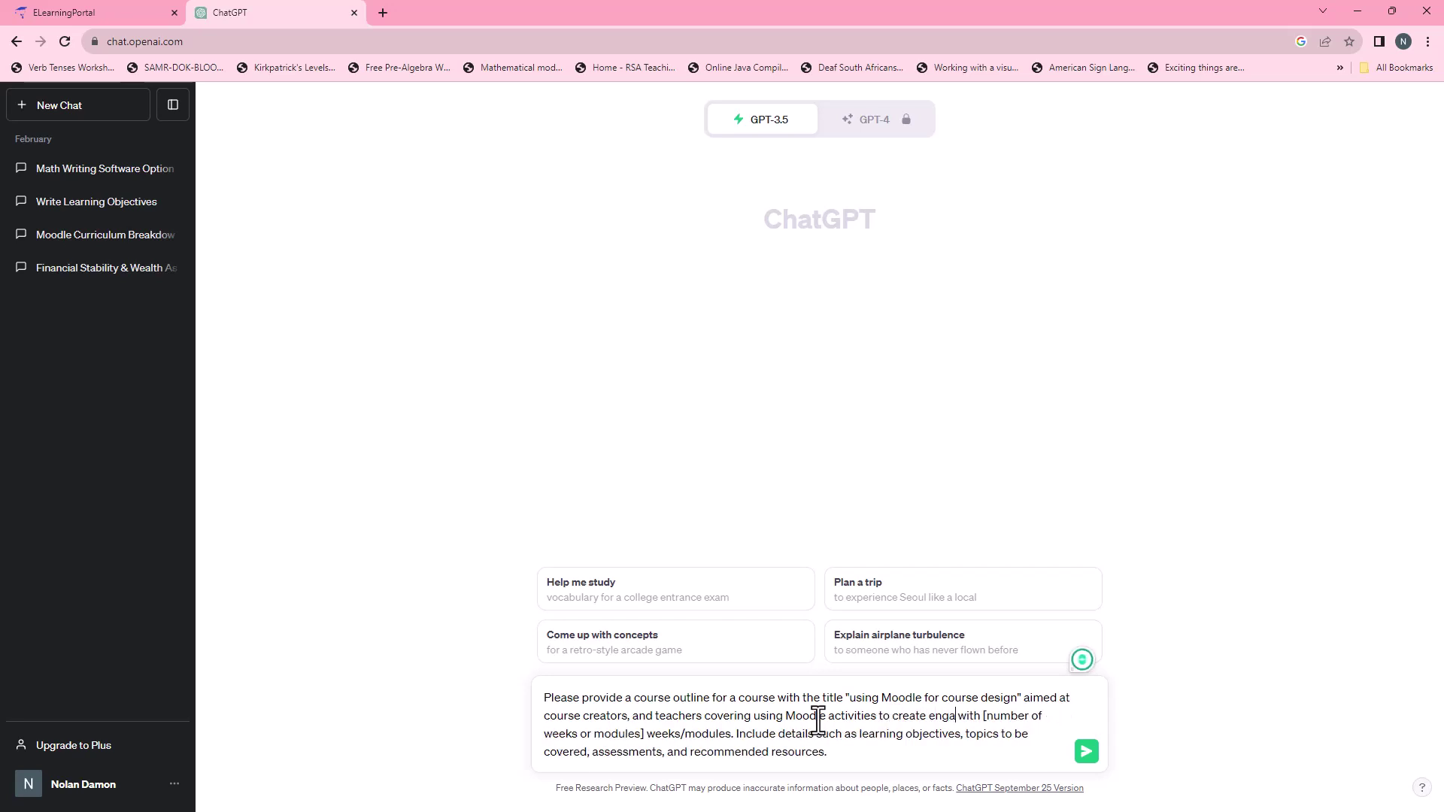
type("ing lear")
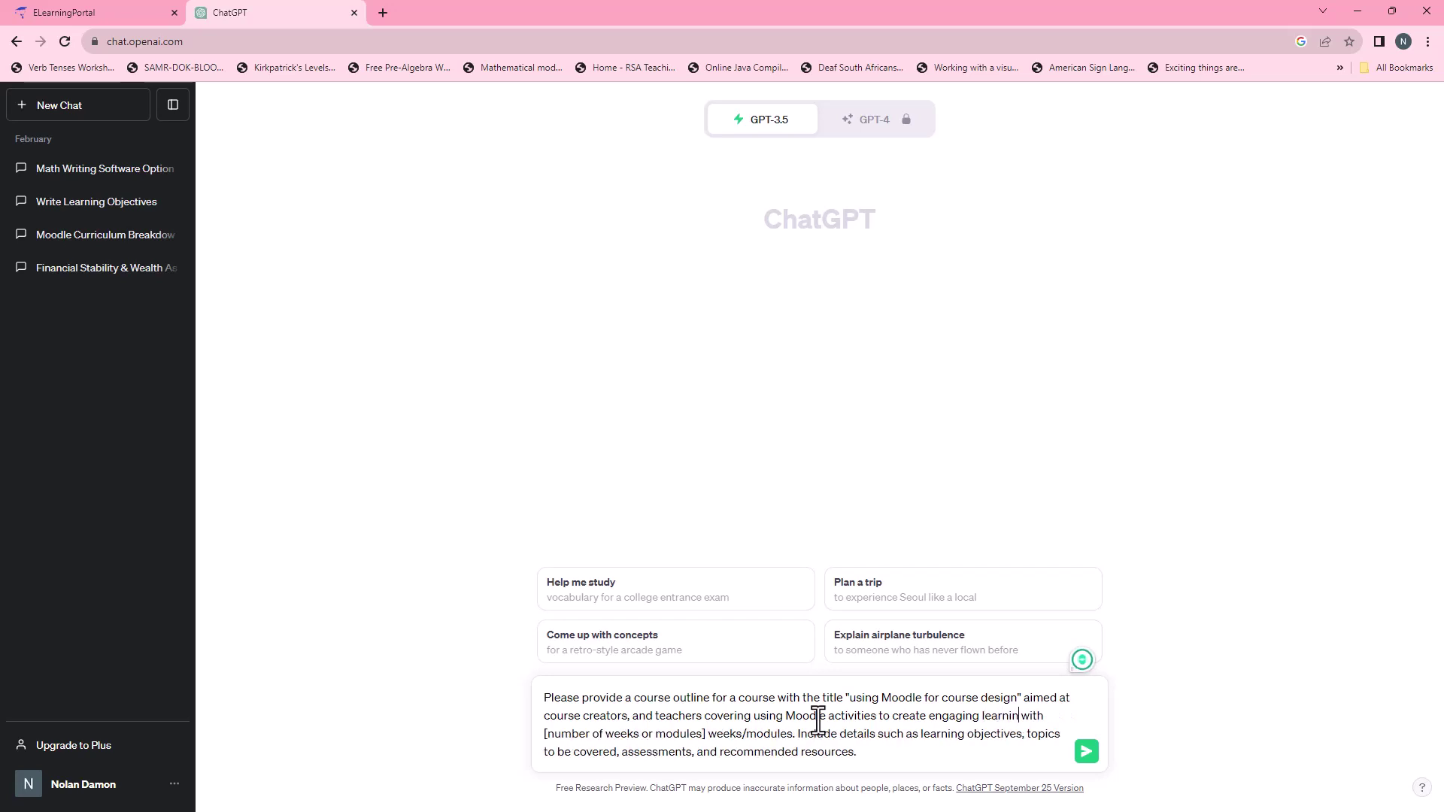
type("ning matera")
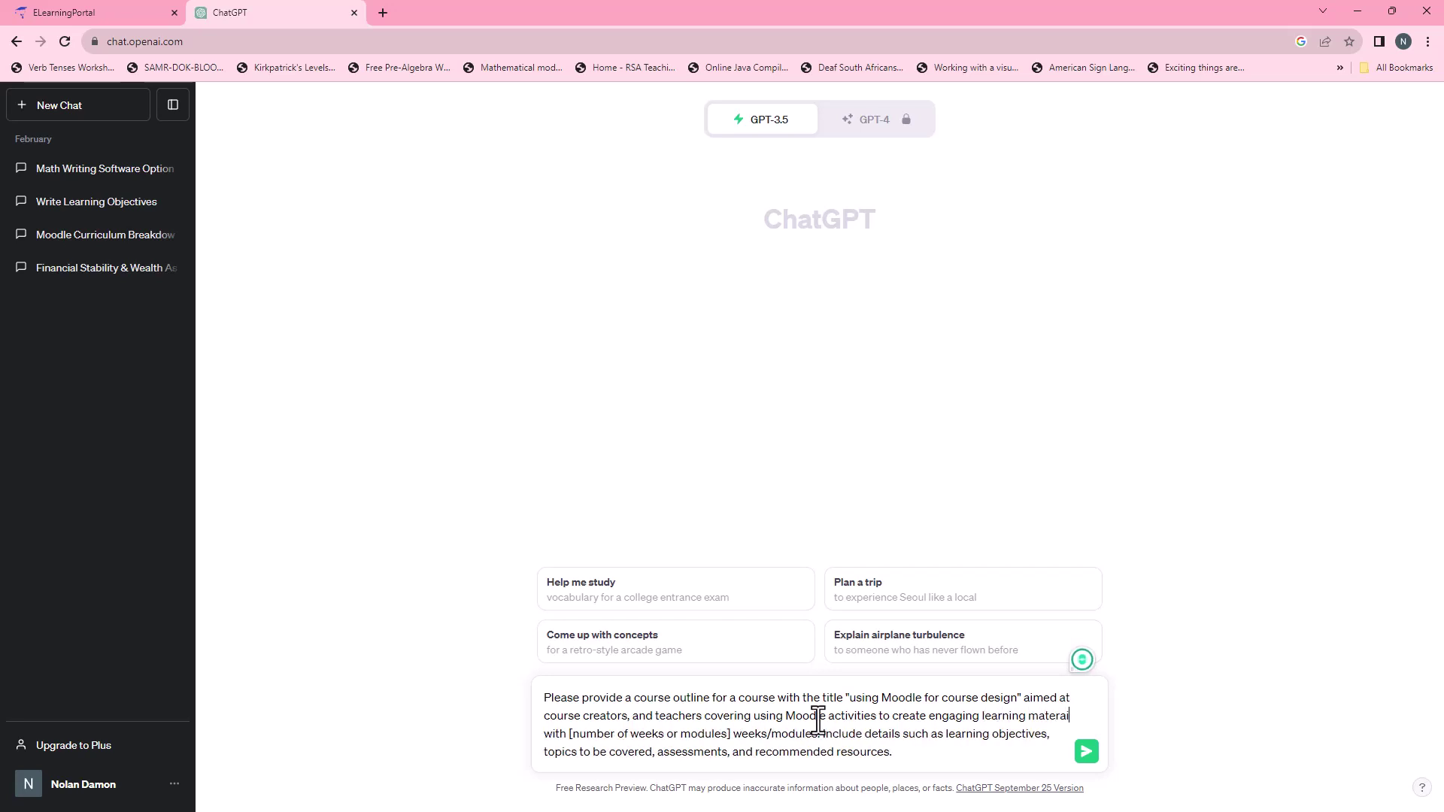
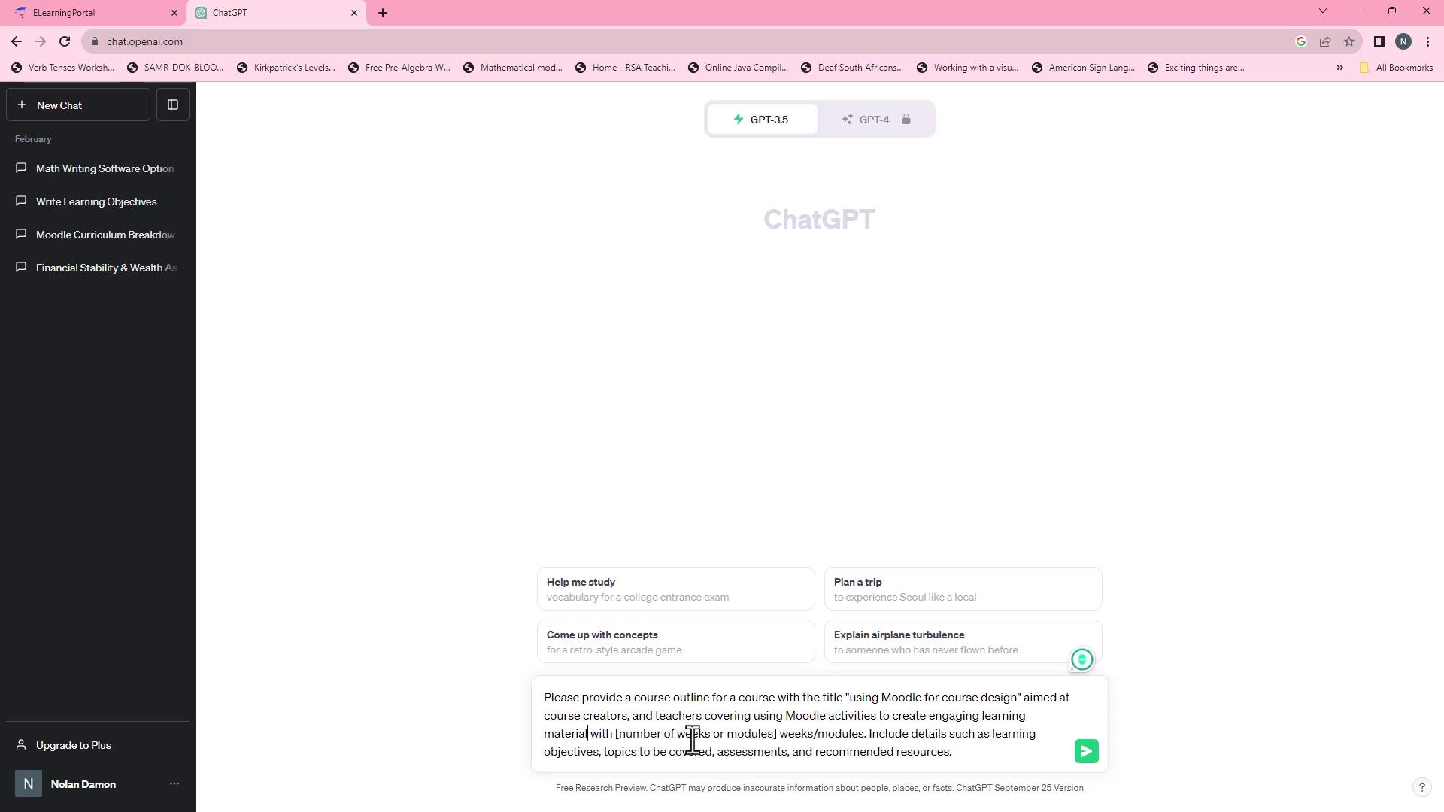
Step: Replace the number of weeks or modules placeholder with "8 modules." and remove the leftover "weeks/modules" wording
left_click_drag(616, 735, 784, 737)
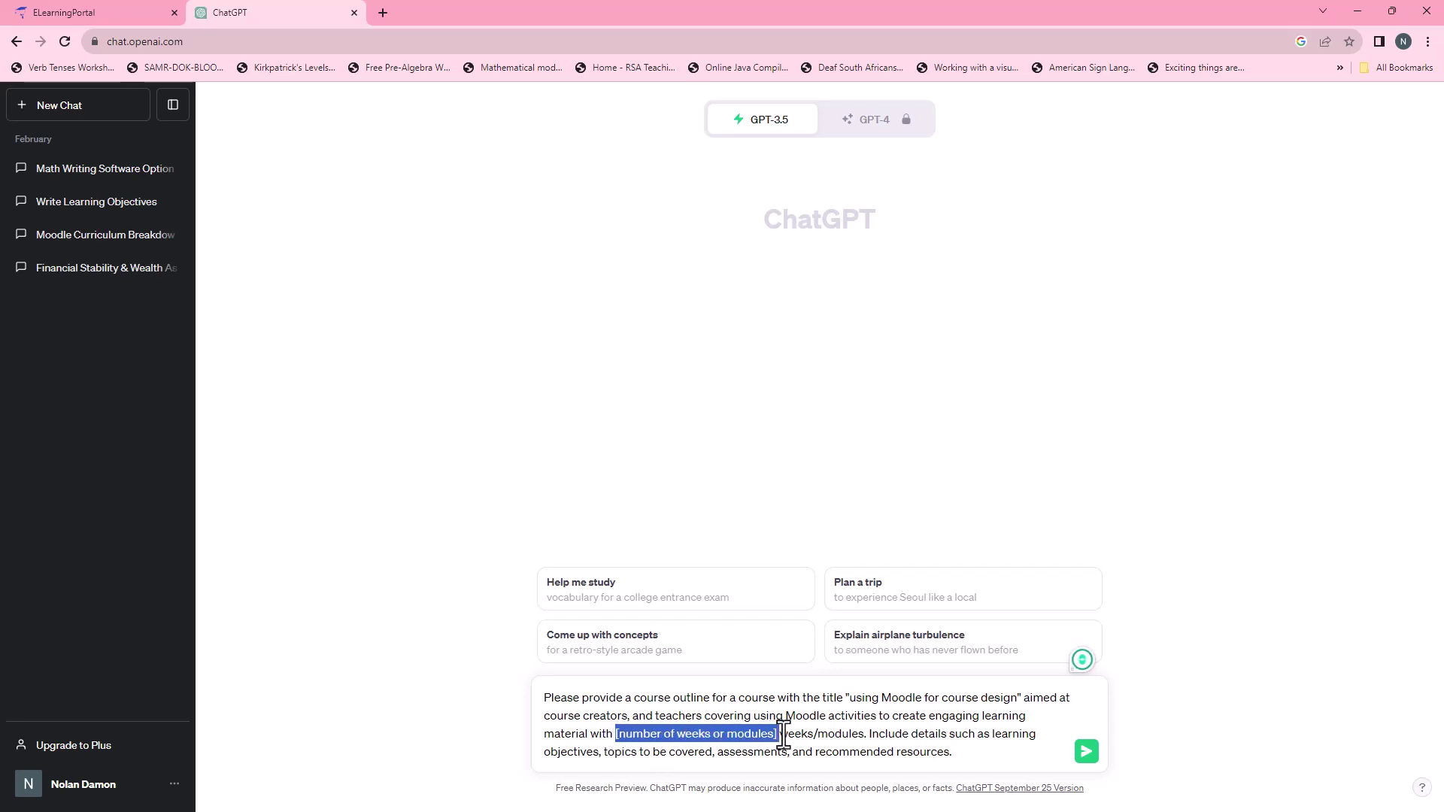
type("modules")
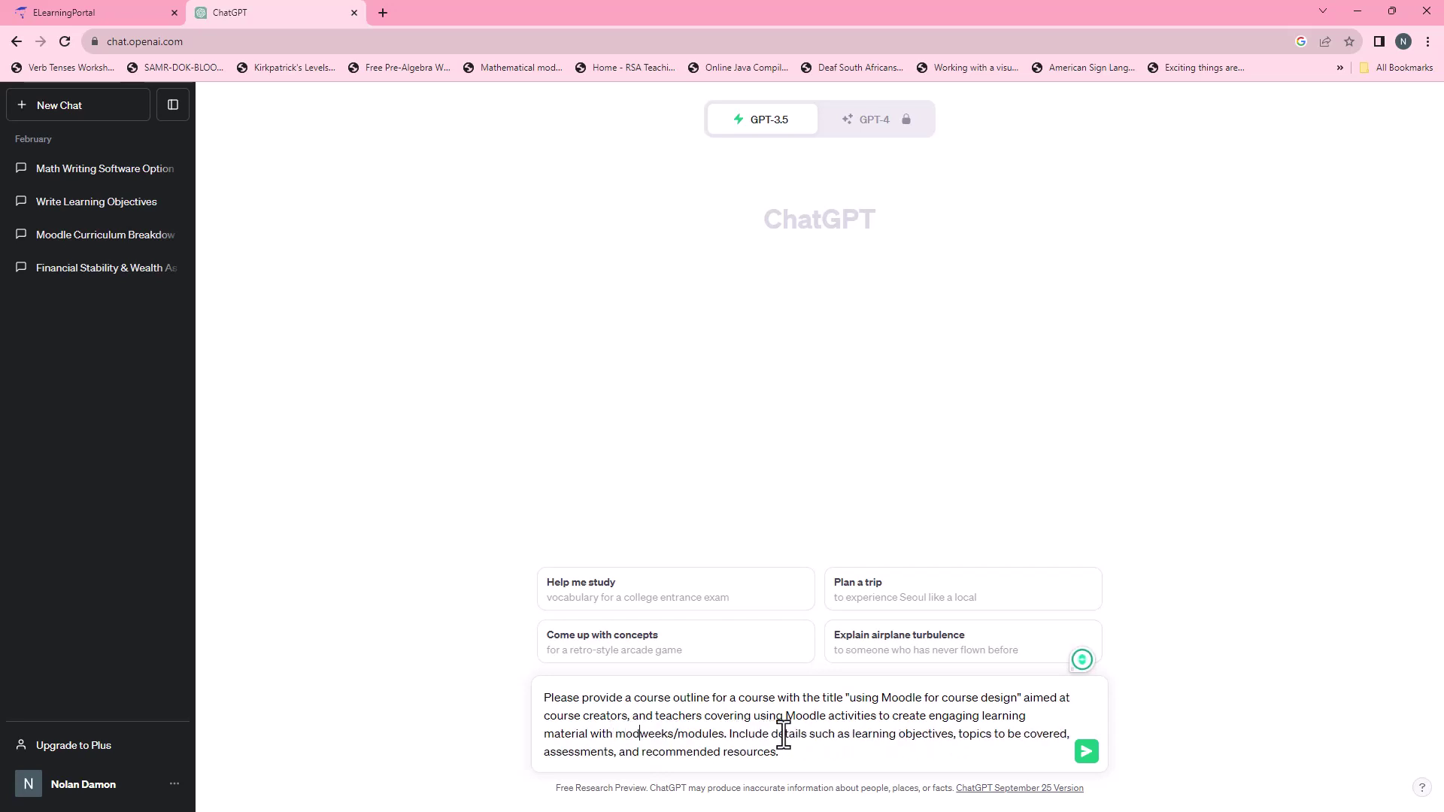
left_click(618, 737)
type("8")
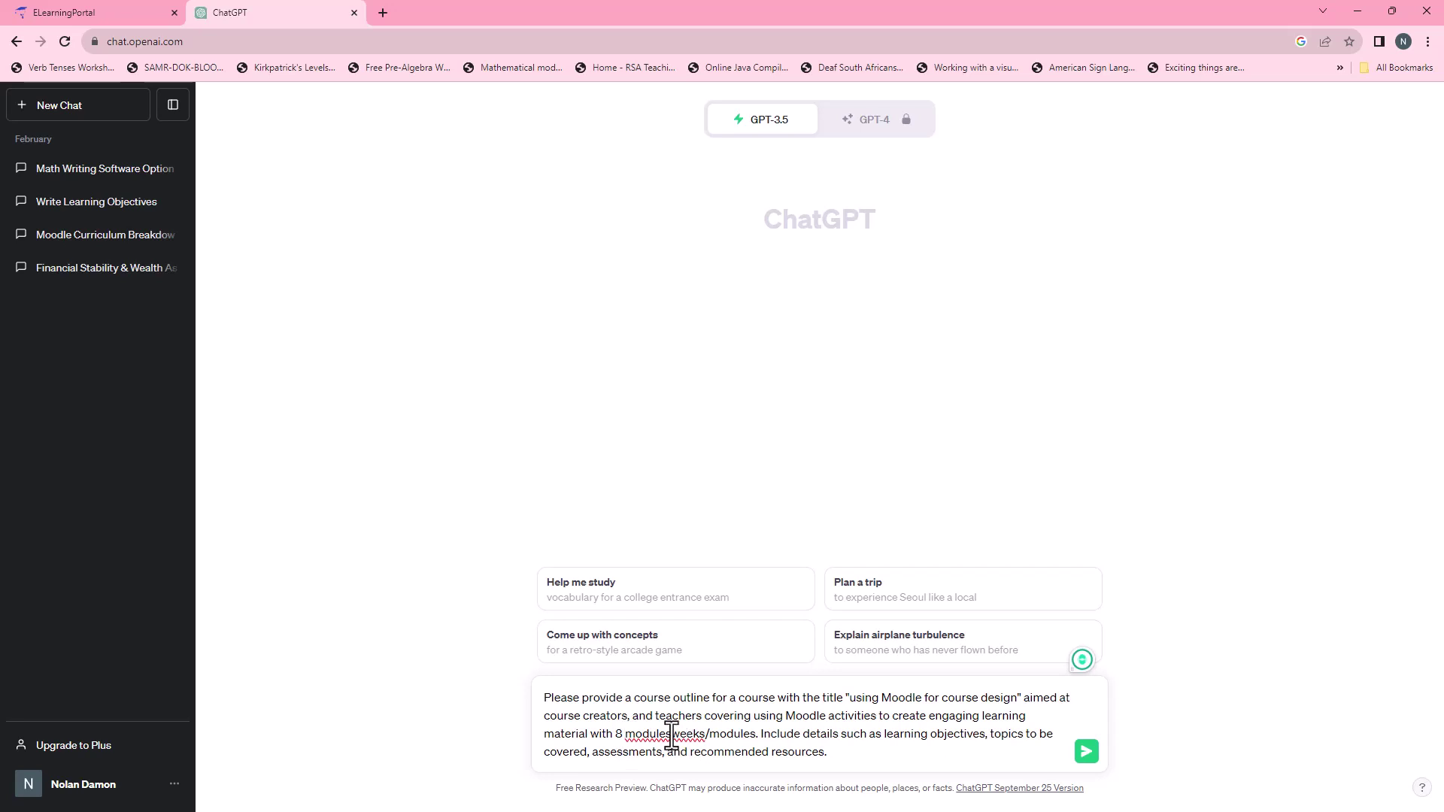
left_click_drag(672, 738, 762, 740)
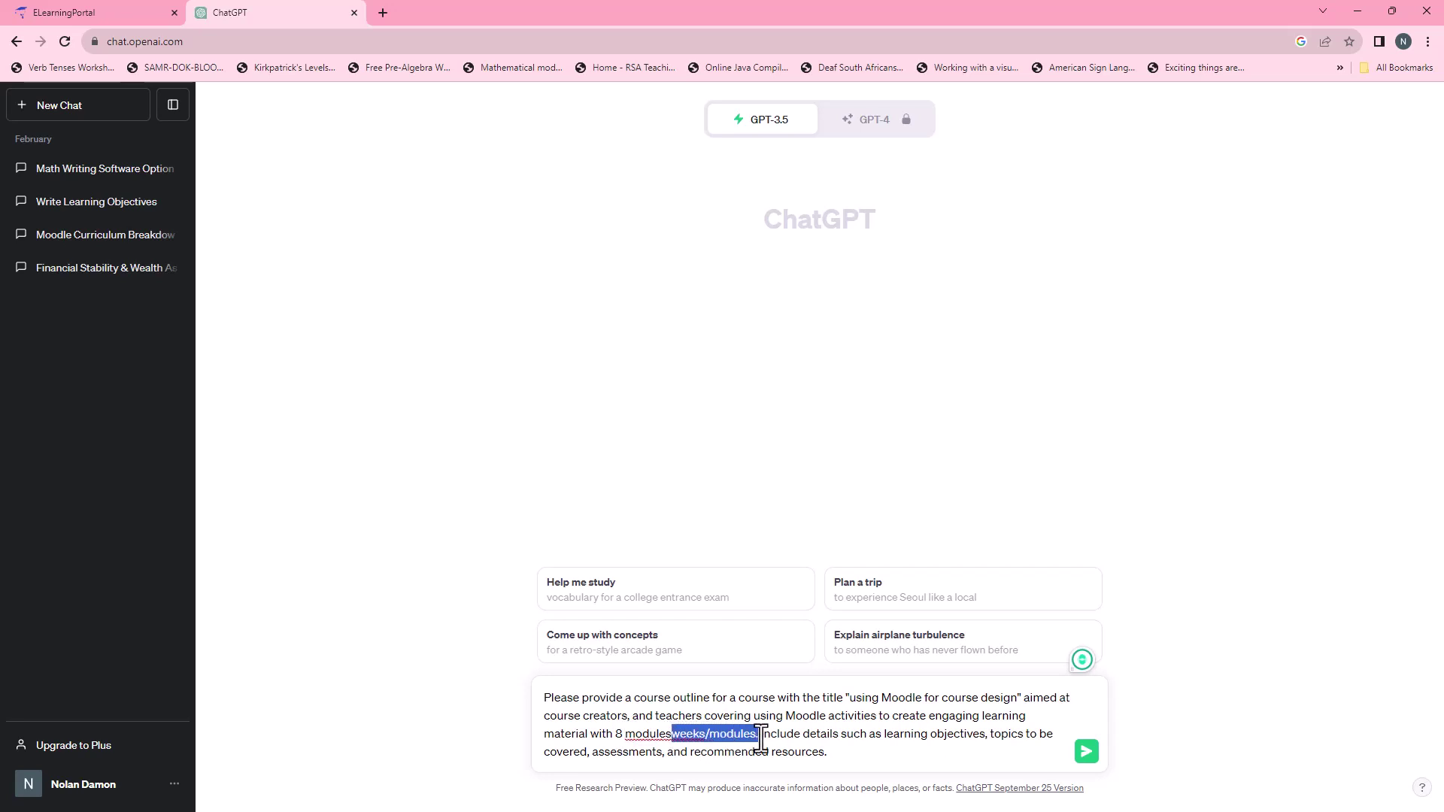
key("BackSpace")
type(".")
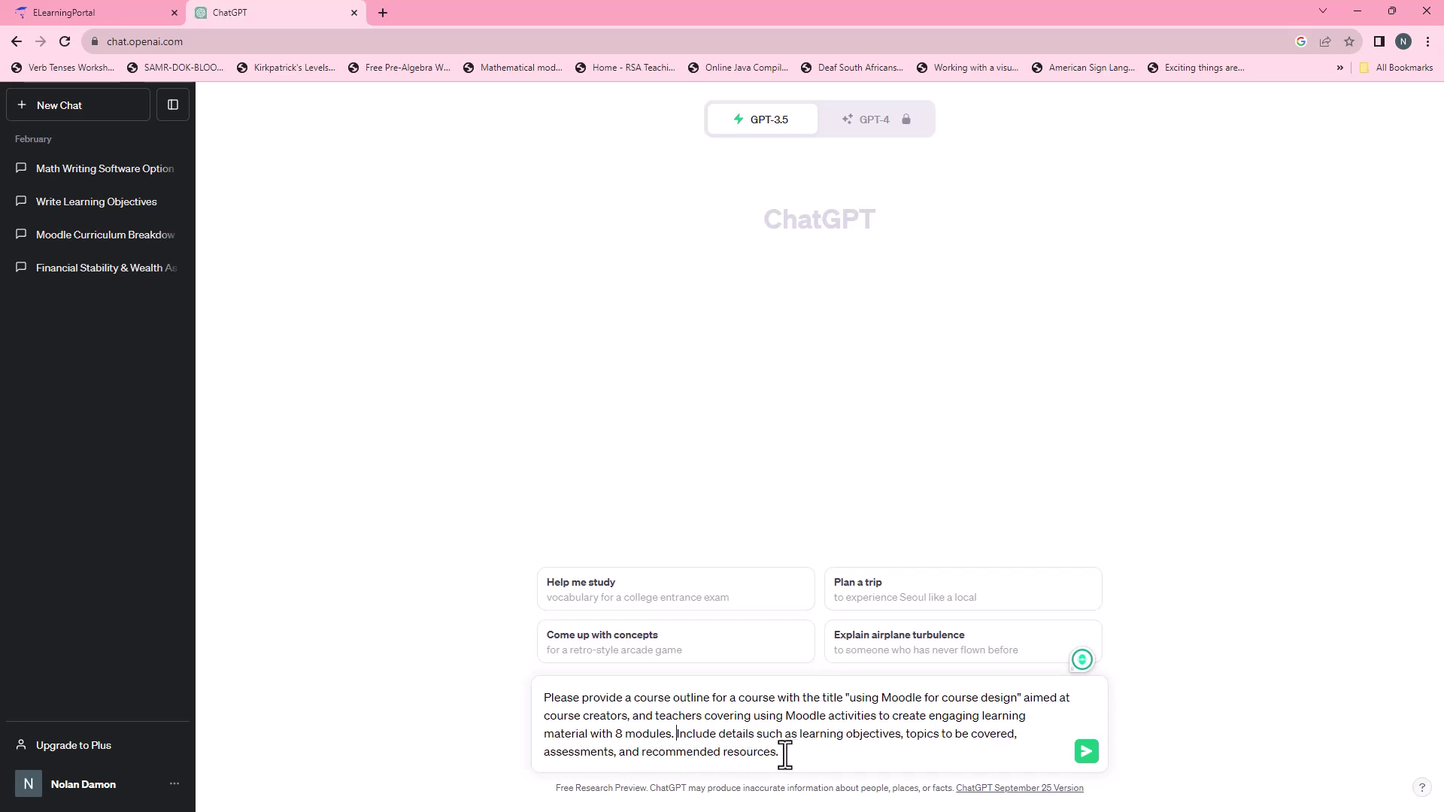
Step: Submit the course outline prompt and compare the generated course description and duration with the number of modules requested
left_click(1088, 755)
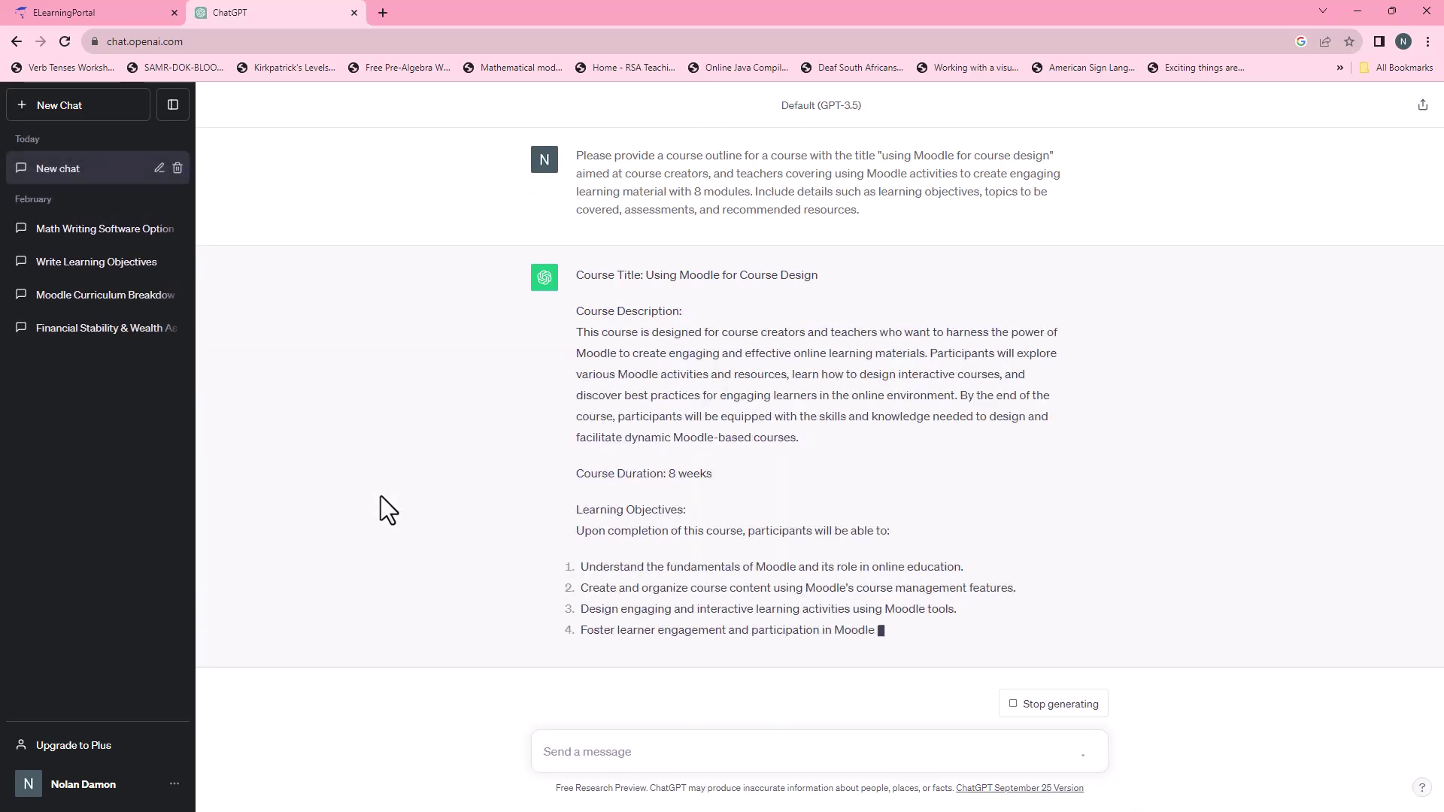
scroll(745, 263, "up", 2)
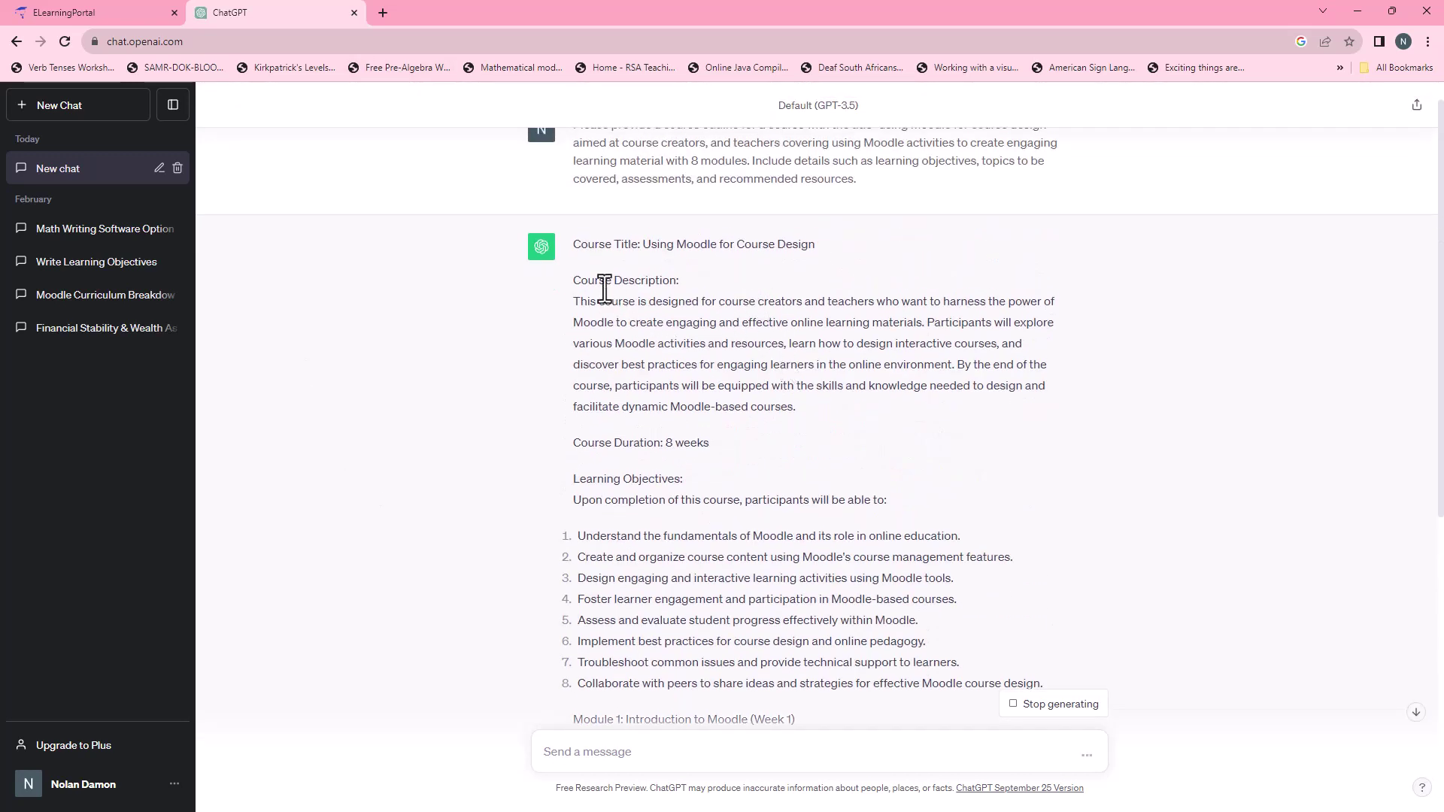
scroll(615, 402, "down", 1)
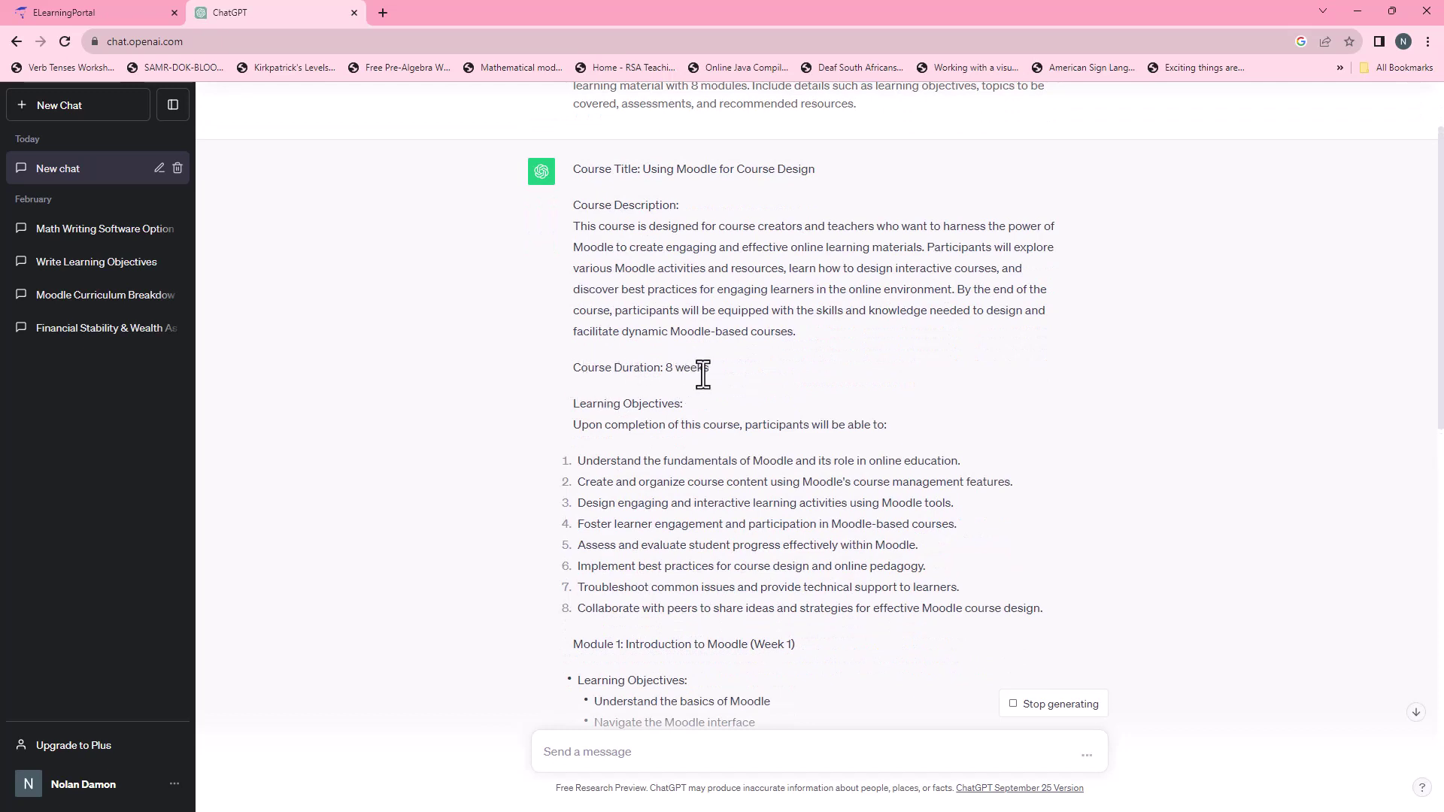
scroll(702, 374, "up", 1)
scroll(713, 509, "down", 2)
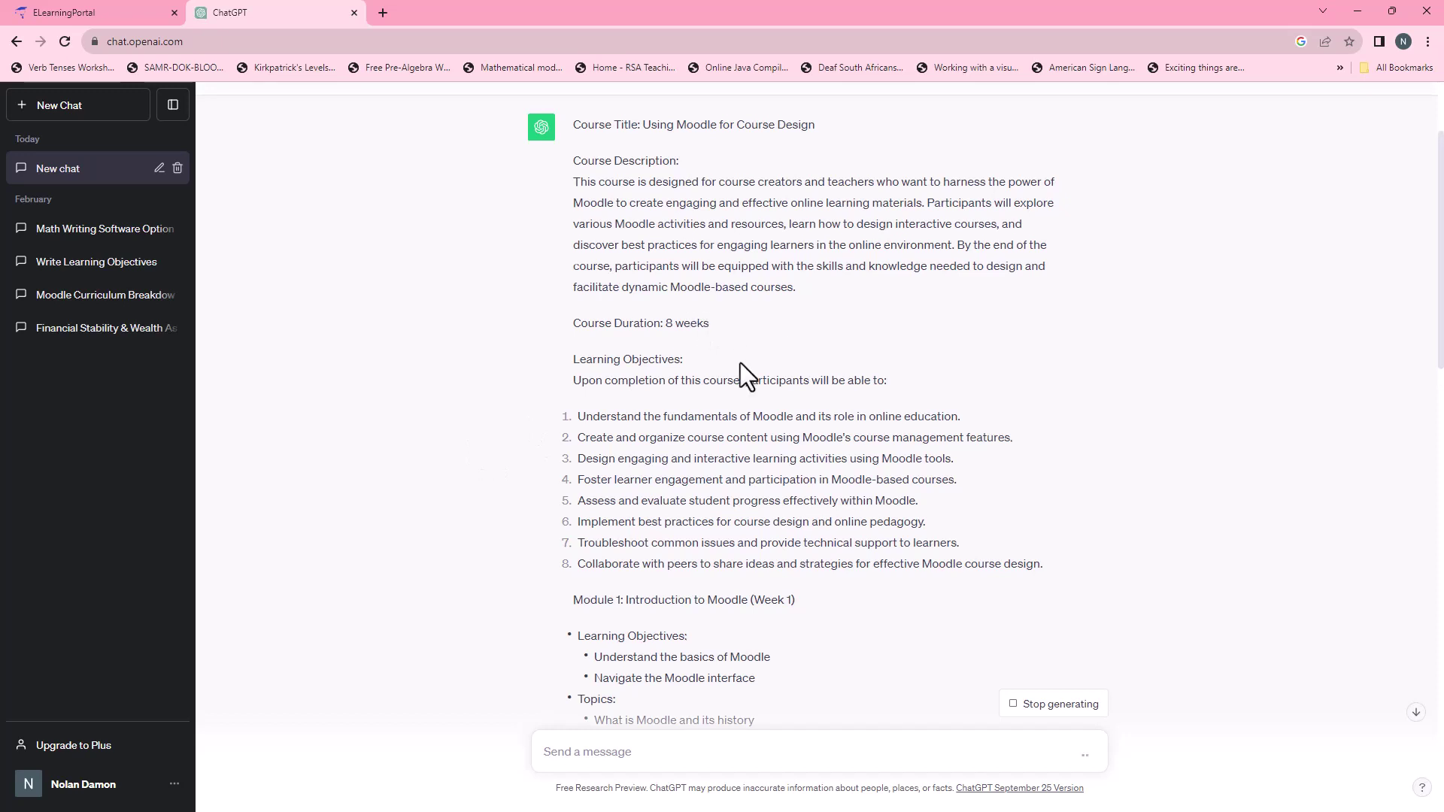
scroll(740, 362, "up", 2)
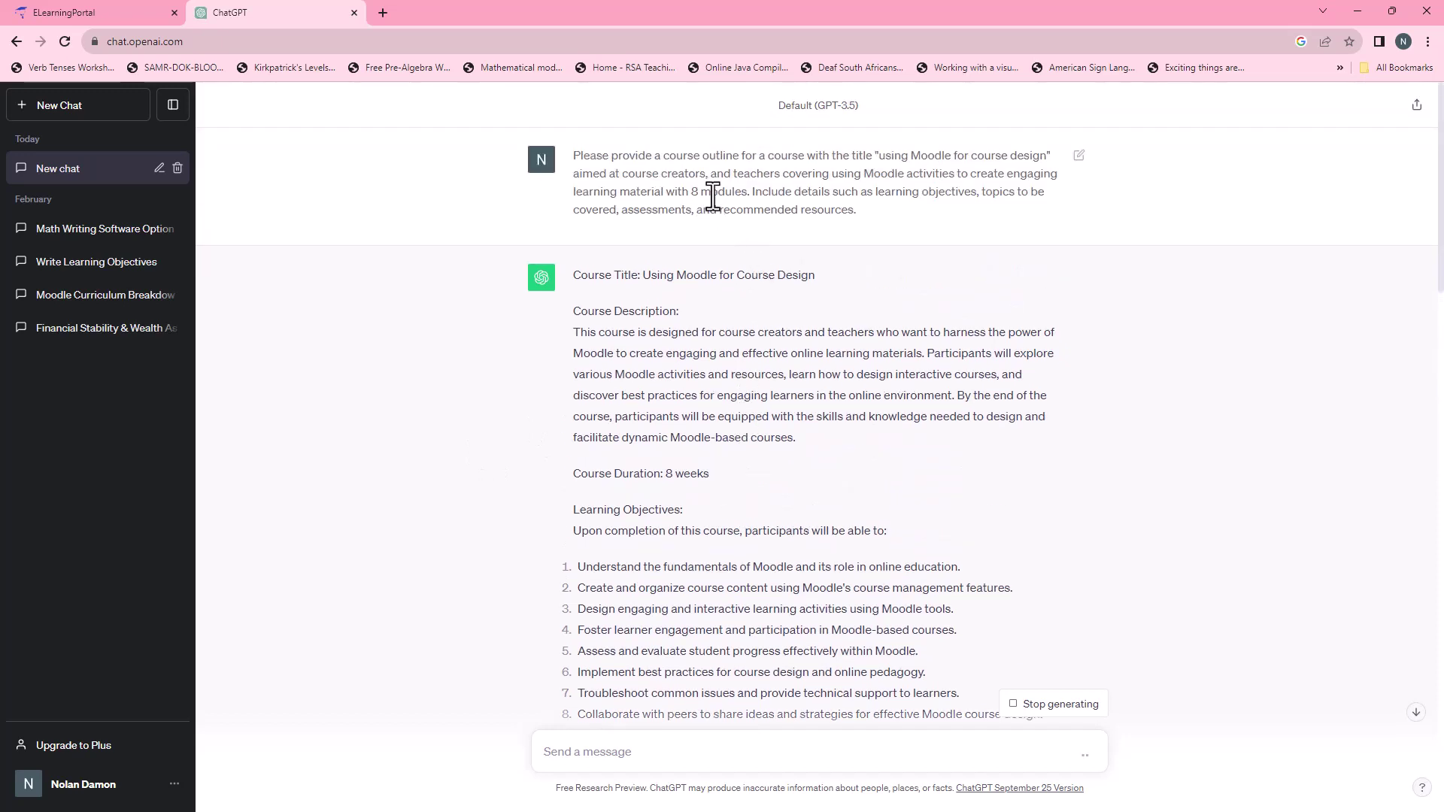
left_click_drag(701, 193, 764, 192)
left_click(714, 485)
scroll(756, 316, "down", 2)
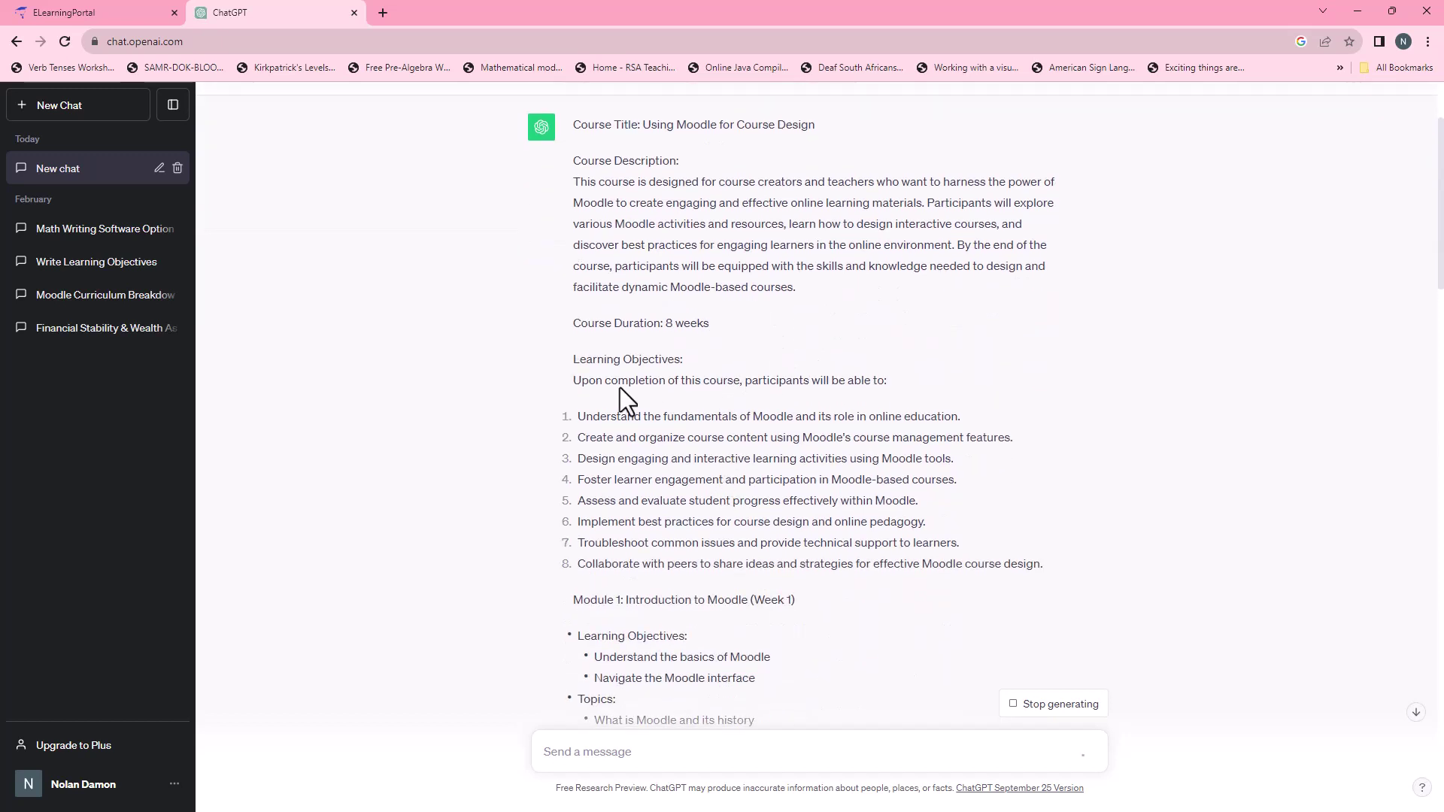
Step: Review the generated course learning objectives and Module 1's objectives, topics, assessments and recommended resources
scroll(610, 557, "down", 3)
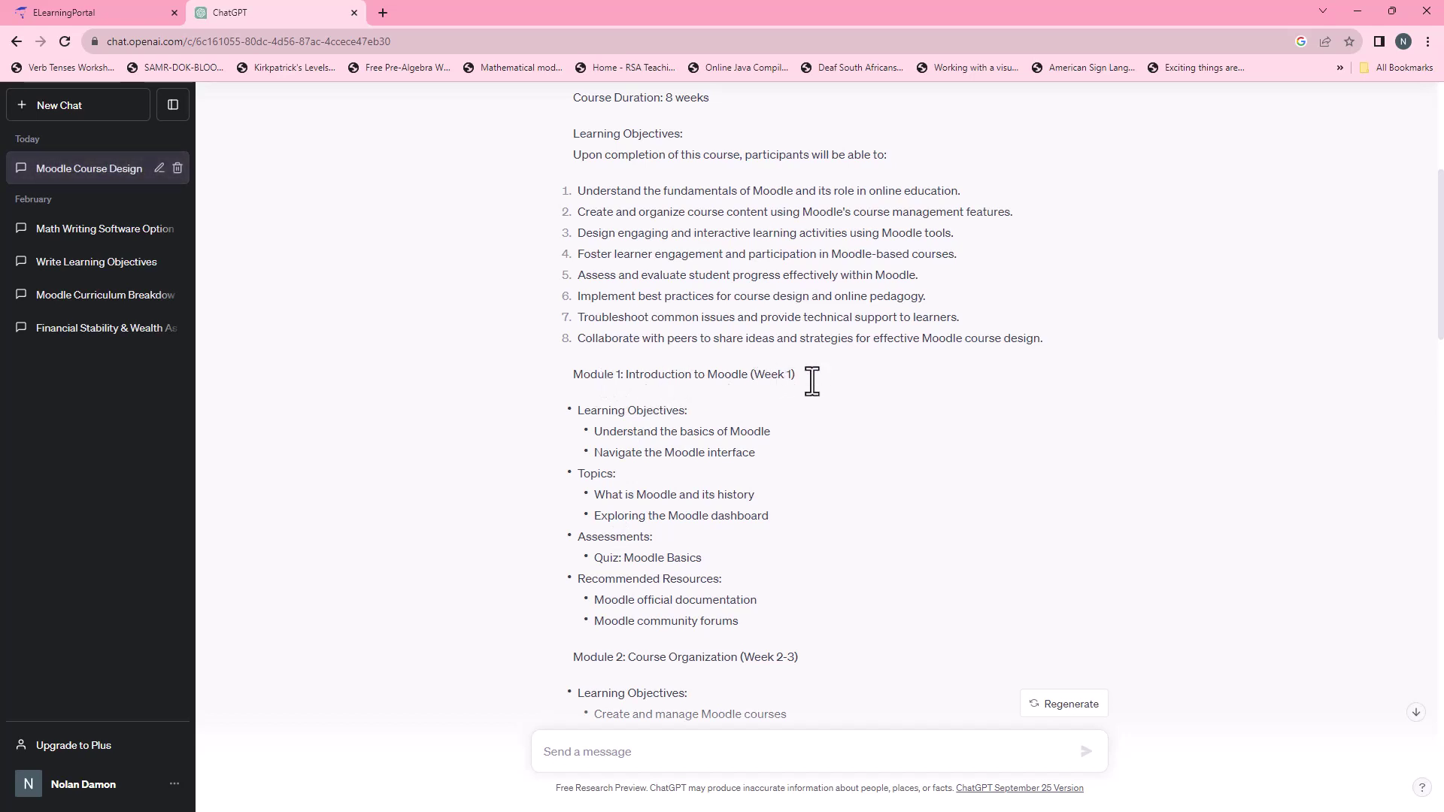
scroll(812, 381, "down", 2)
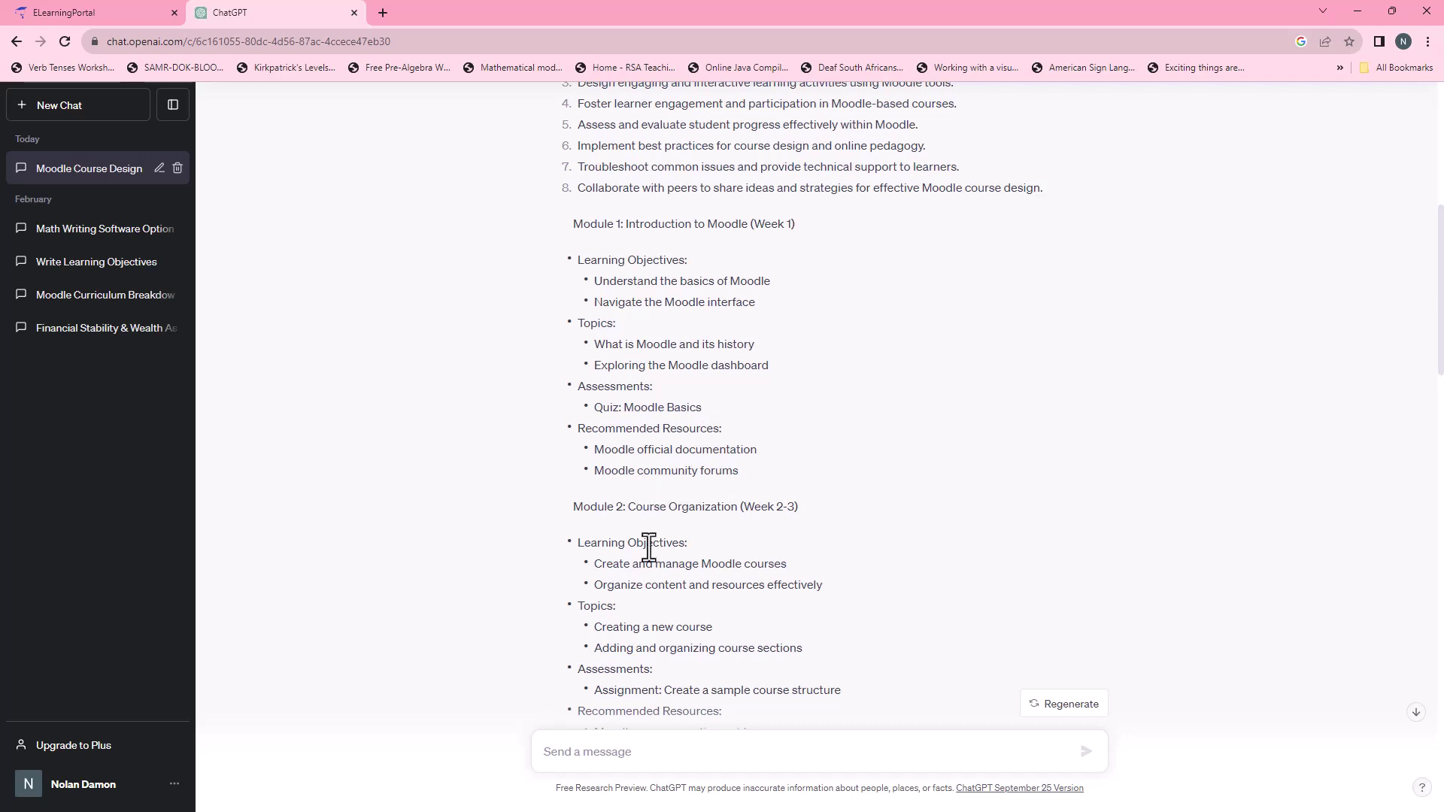
scroll(649, 548, "down", 1)
scroll(637, 461, "up", 2)
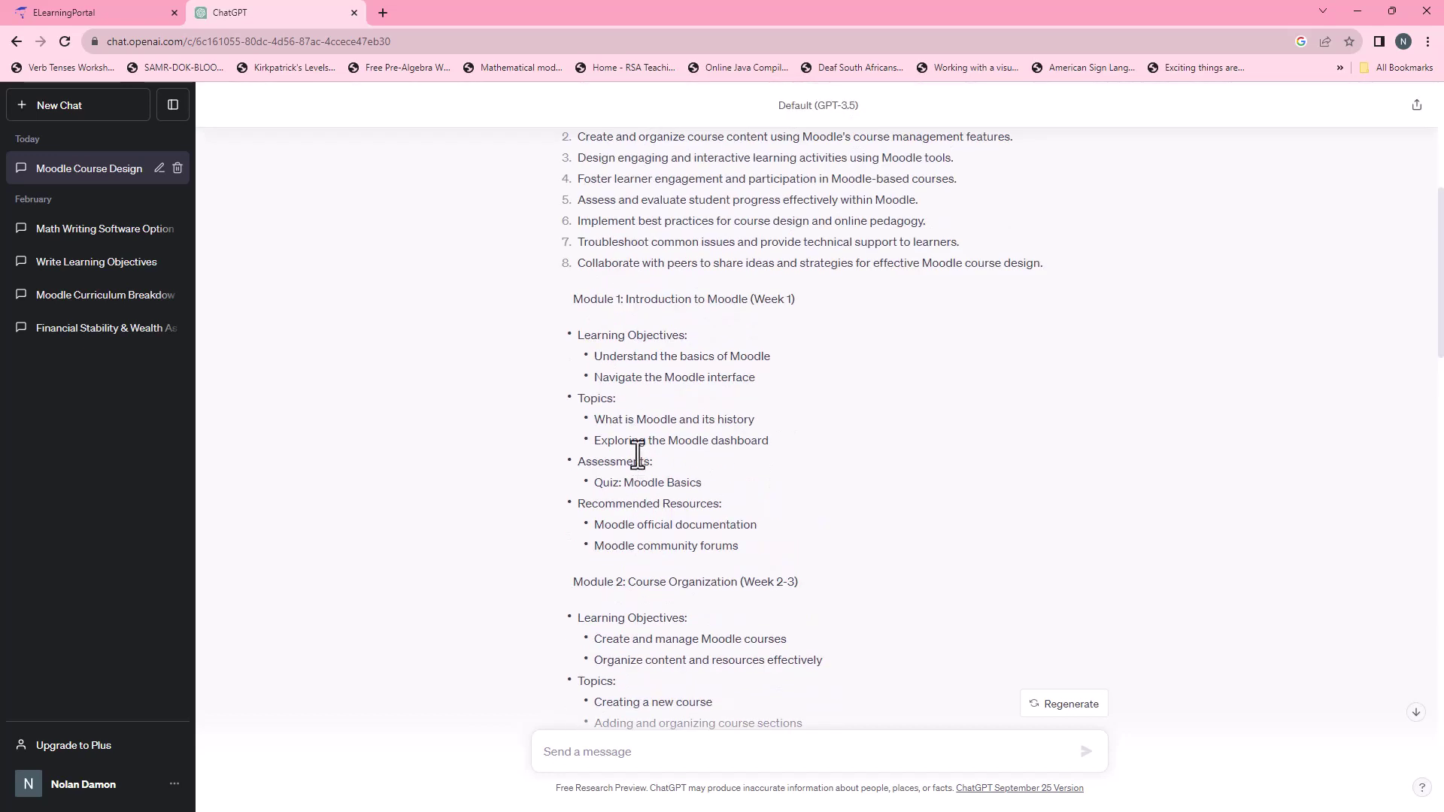
scroll(697, 459, "up", 6)
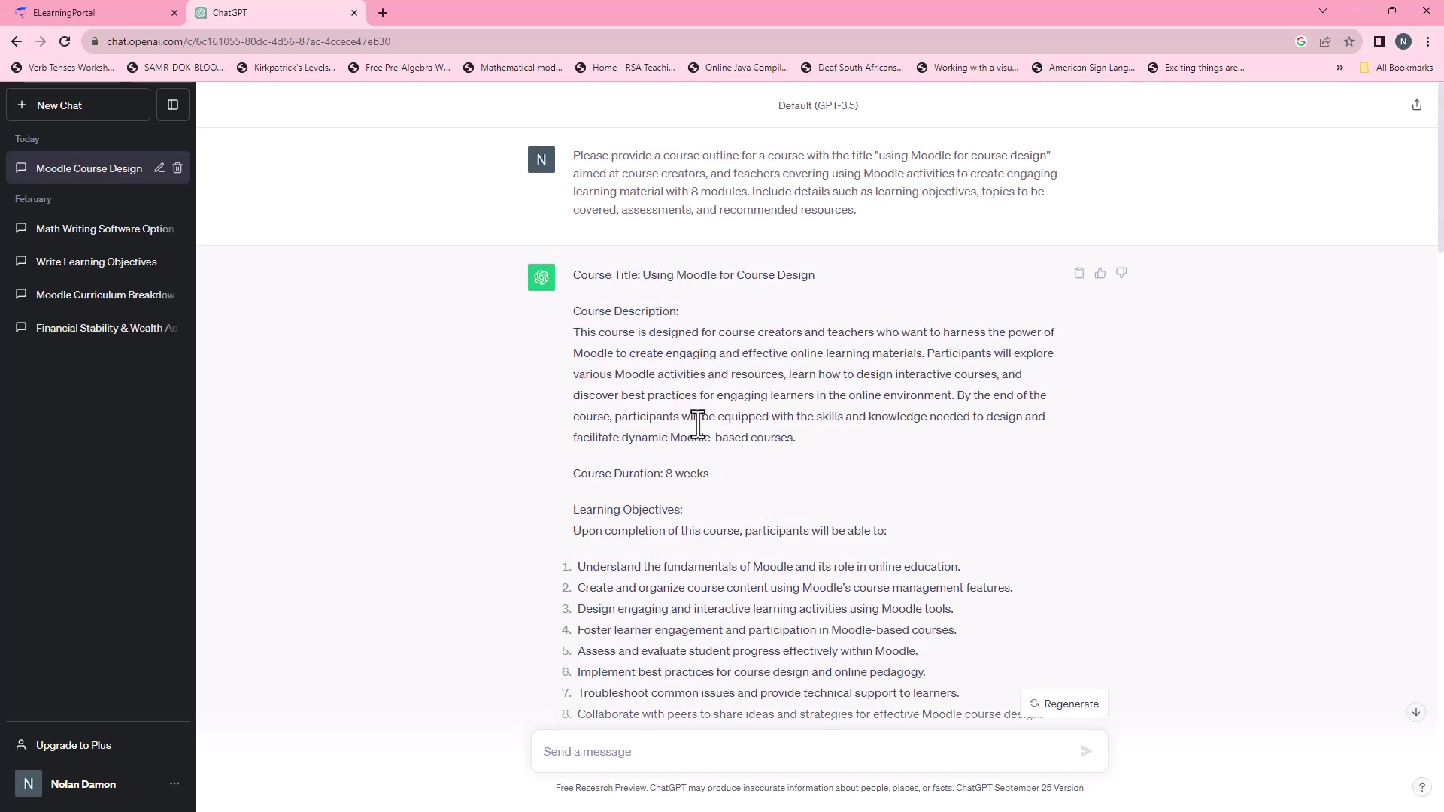
scroll(687, 558, "down", 8)
scroll(687, 558, "down", 1)
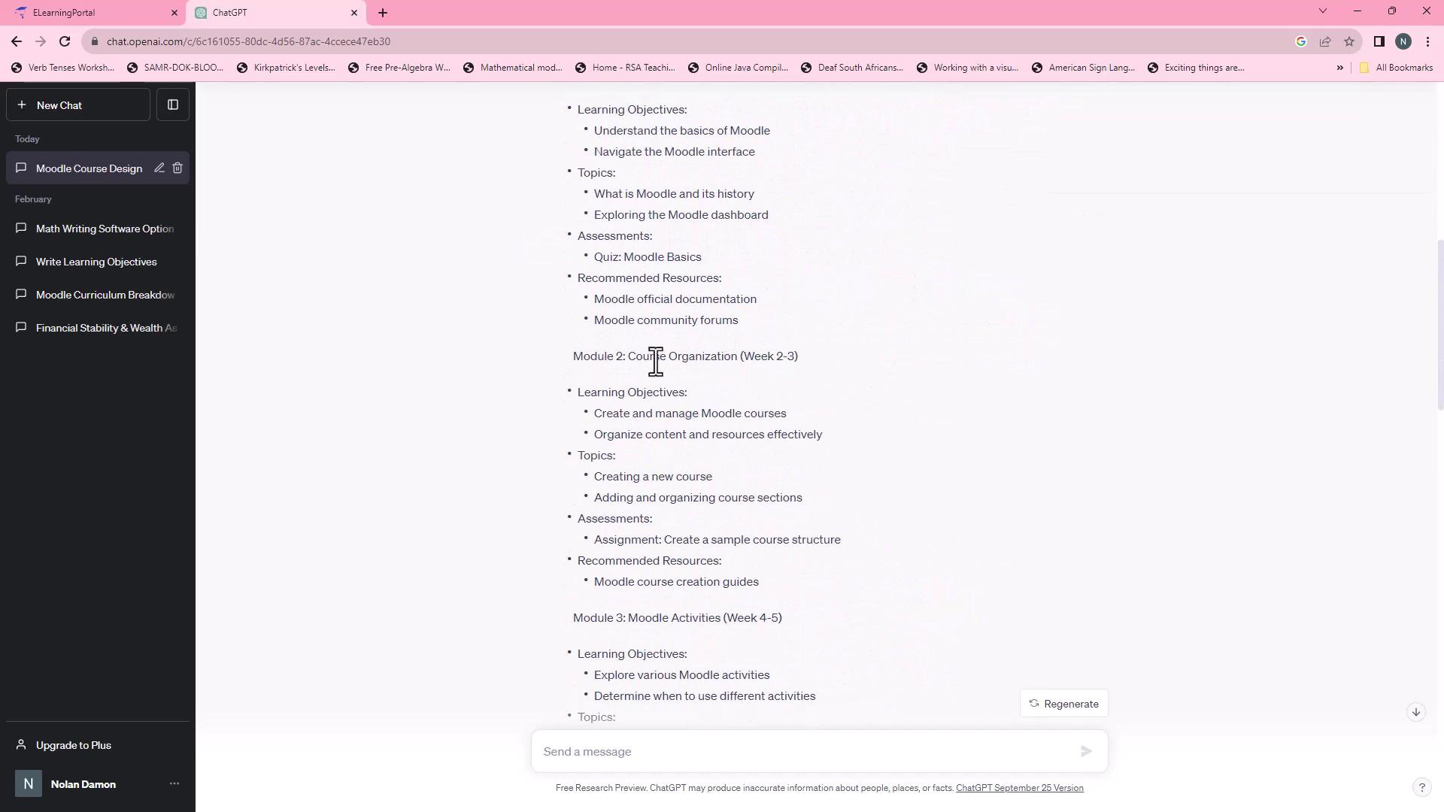
Step: Read the learning objectives, topics, assessments and recommended resources of Modules 2 to 7 in the outline
scroll(725, 467, "down", 2)
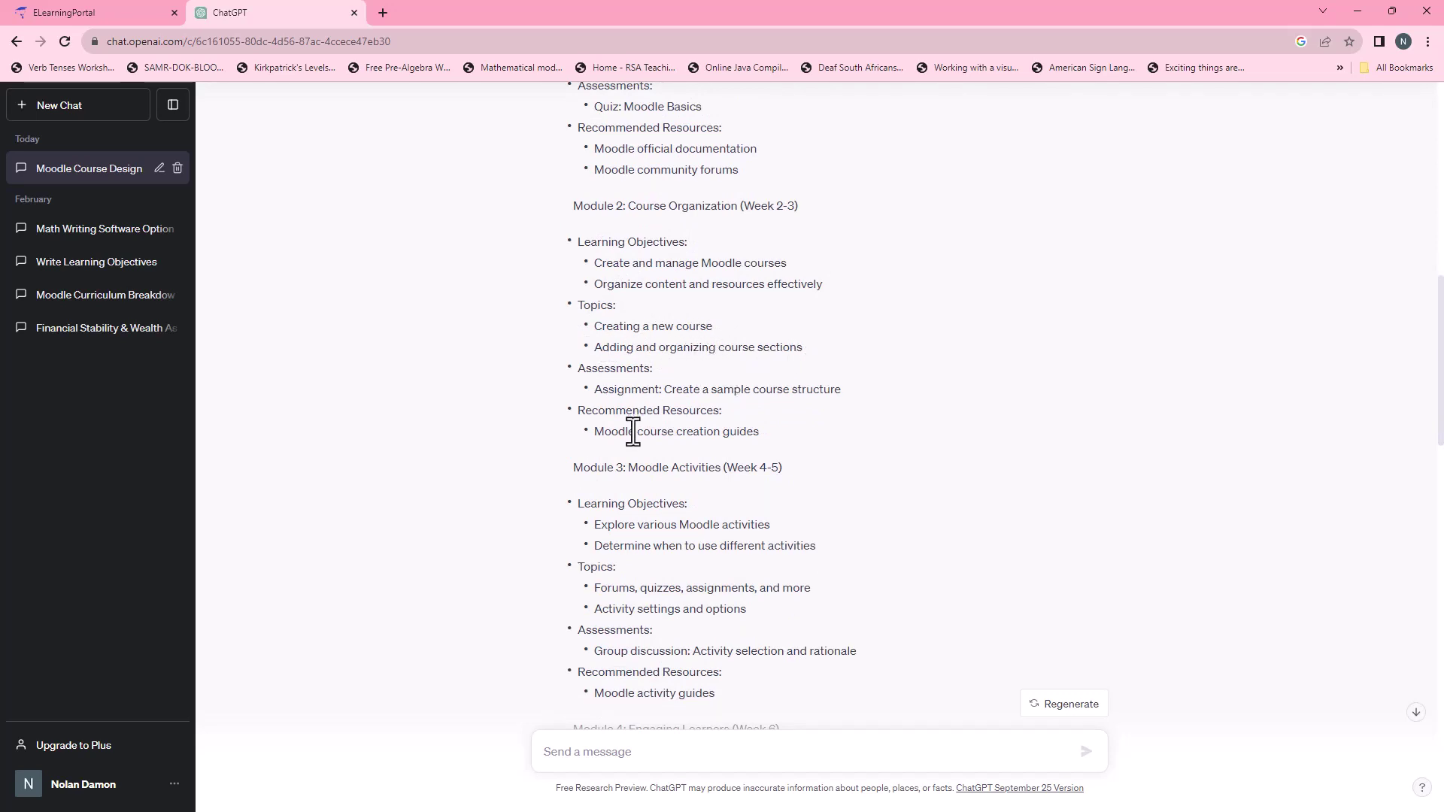
scroll(640, 468, "down", 1)
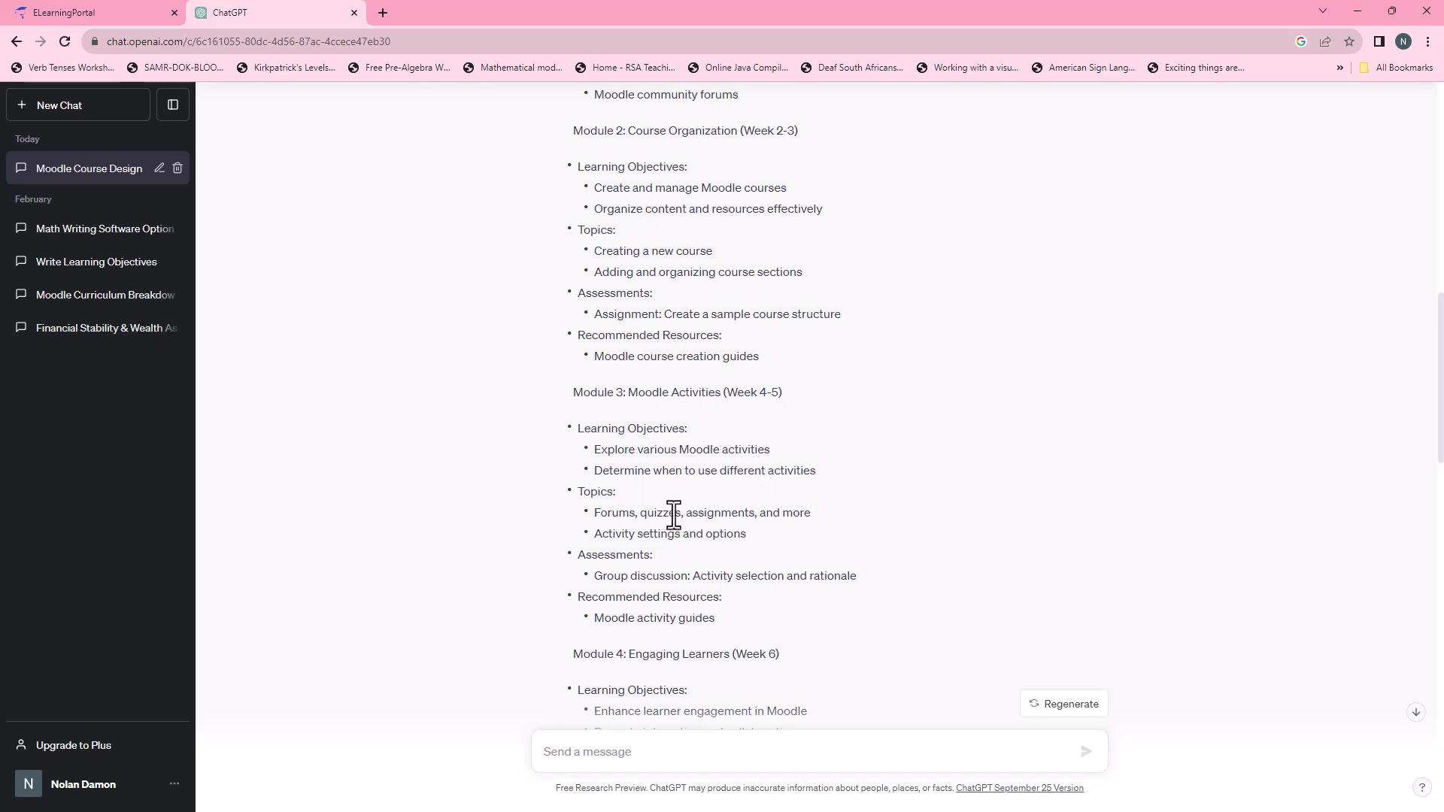
scroll(819, 526, "down", 2)
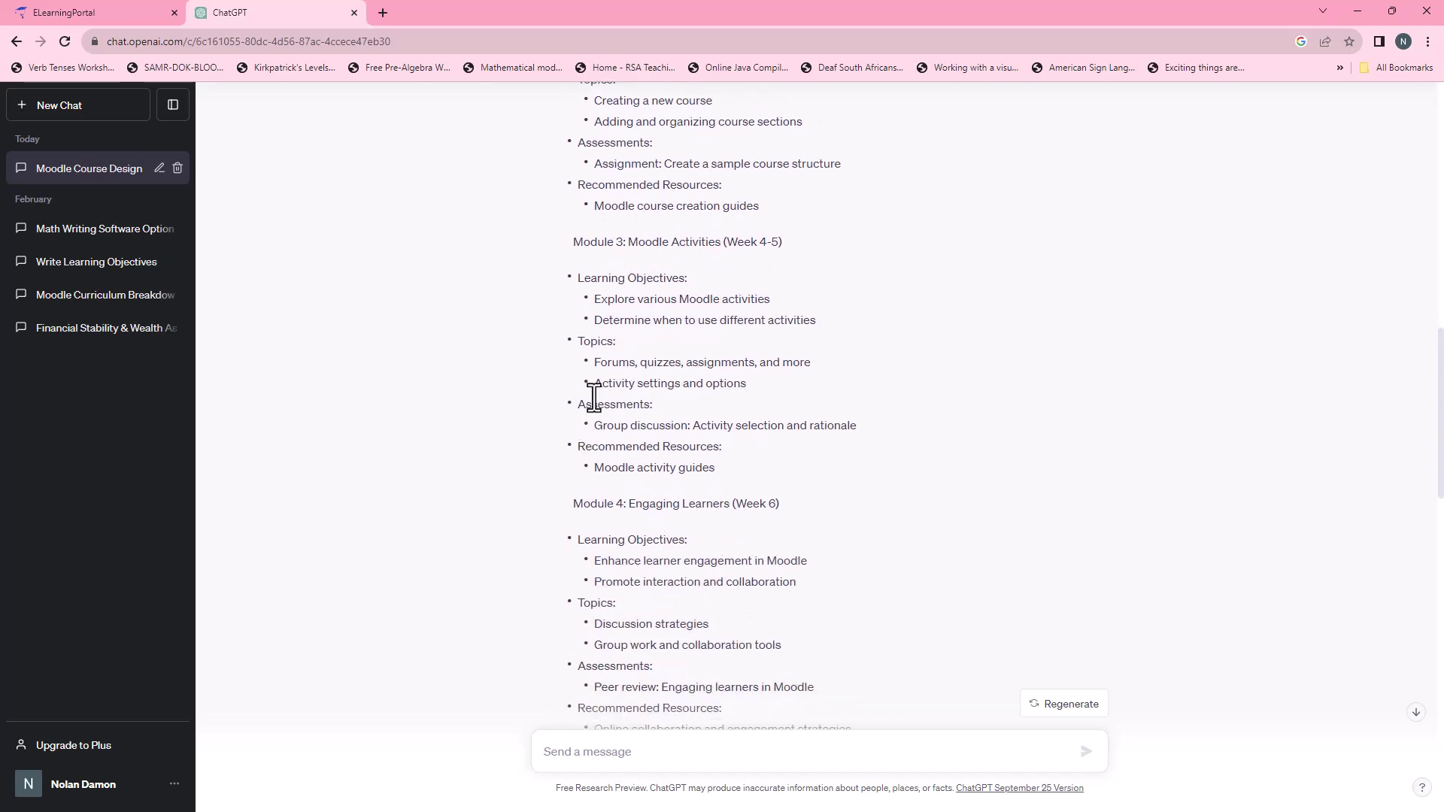
scroll(611, 497, "down", 3)
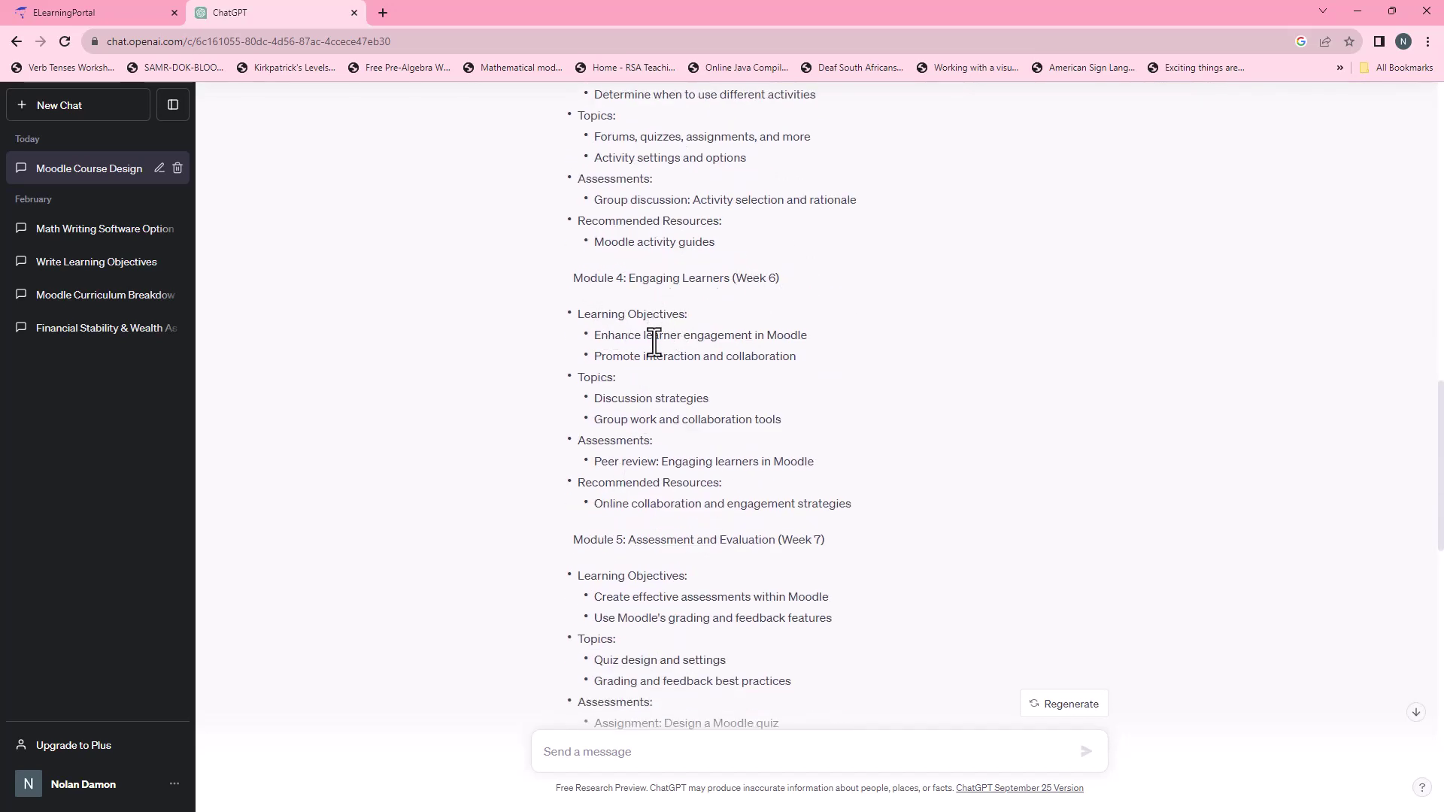
scroll(654, 506, "down", 2)
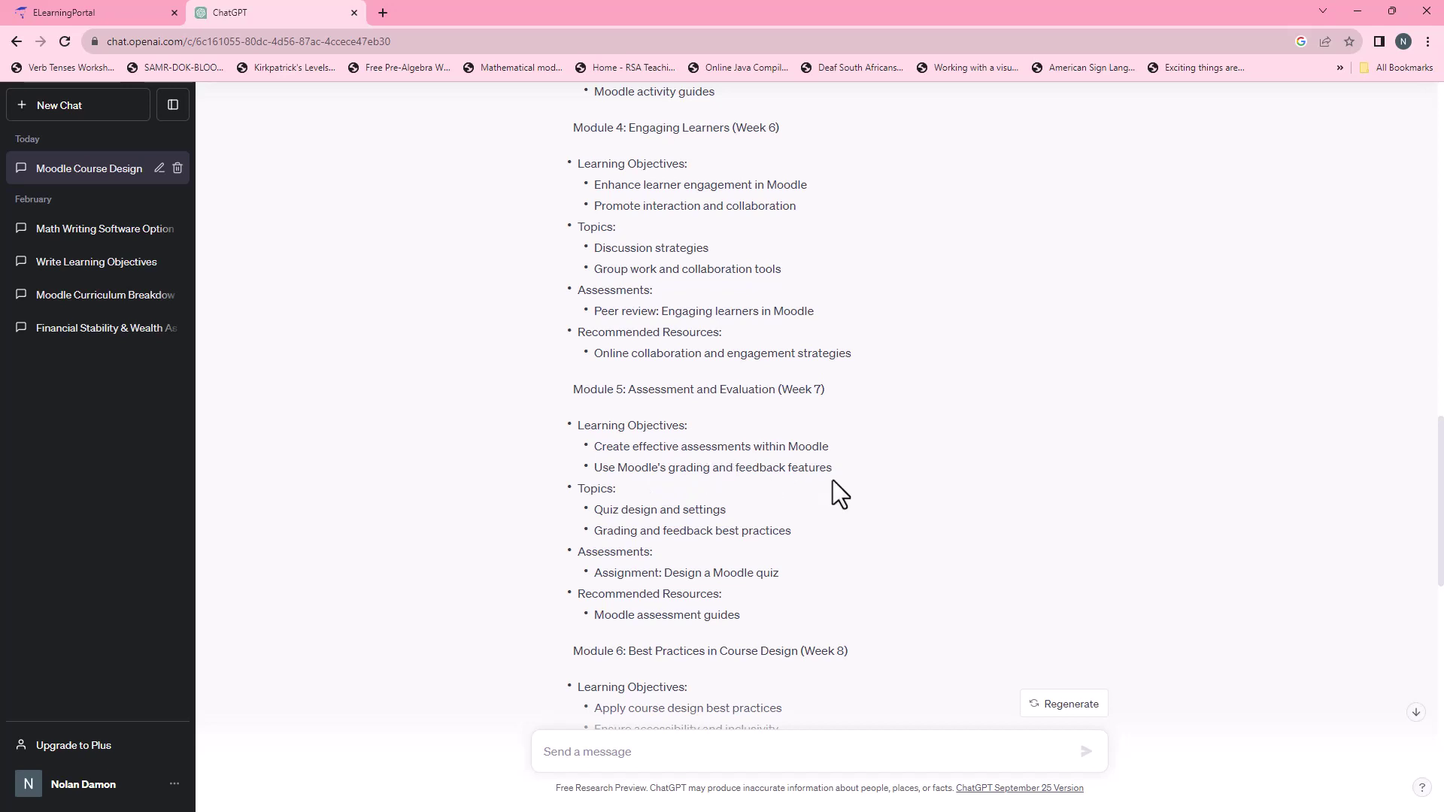
scroll(658, 506, "down", 1)
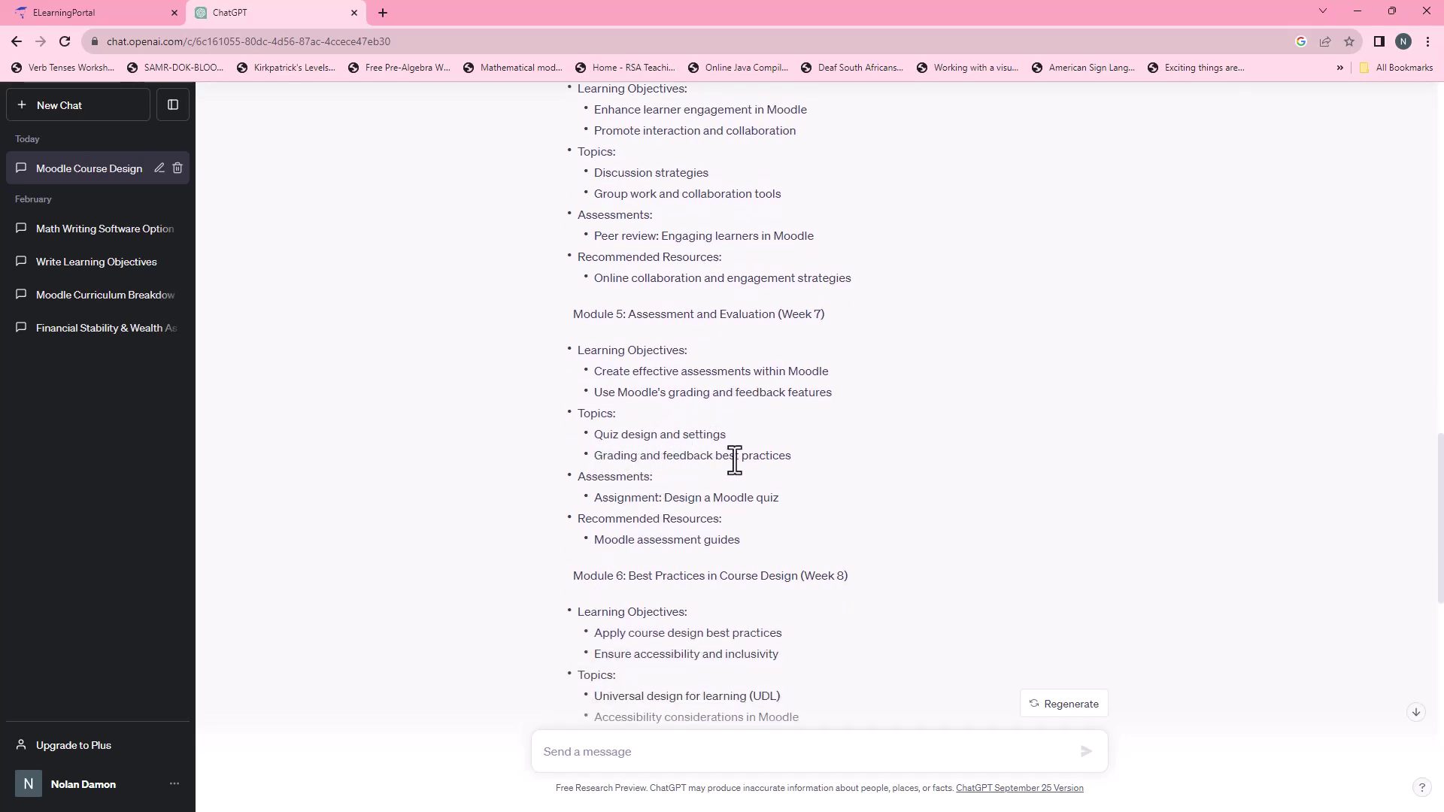
scroll(772, 460, "down", 2)
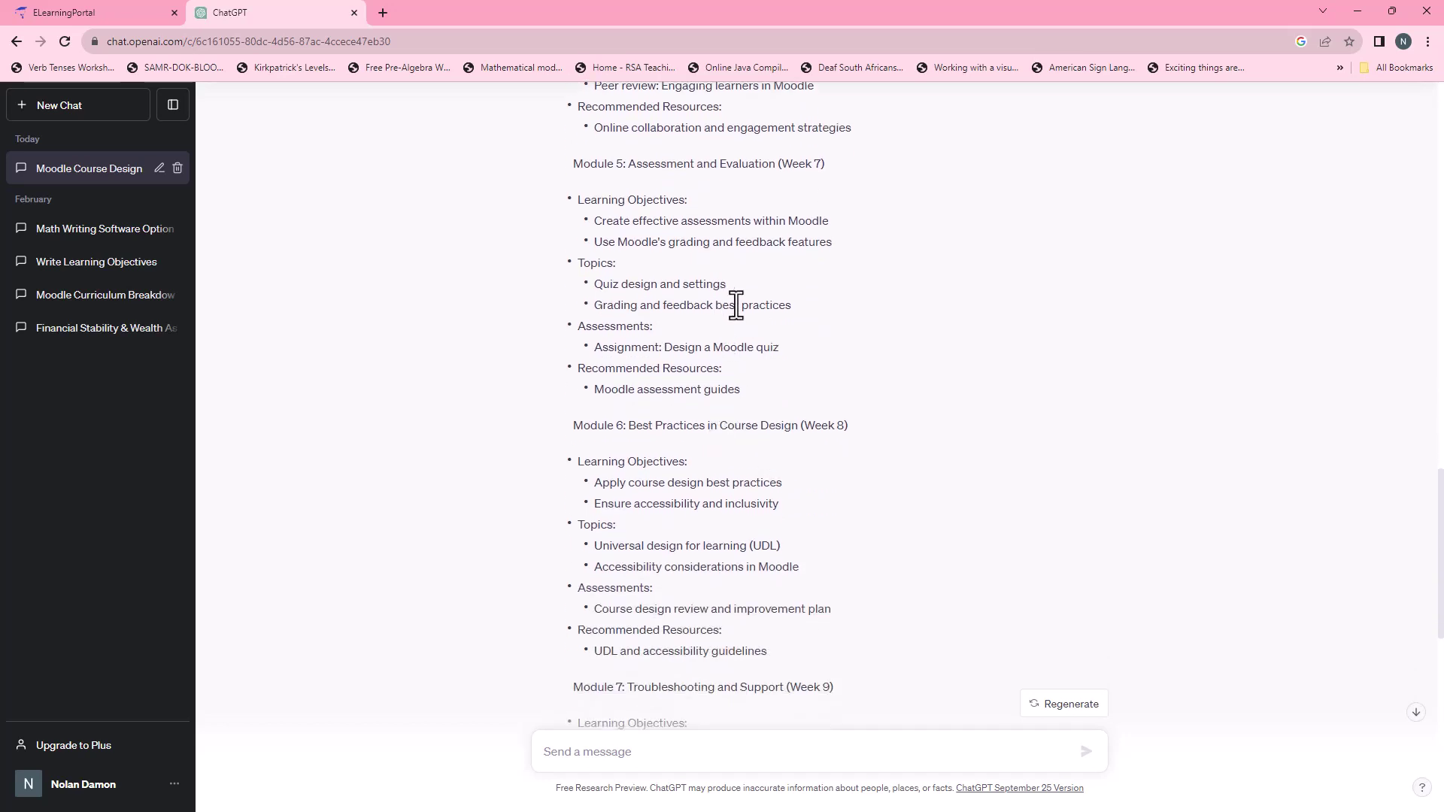
scroll(584, 370, "down", 1)
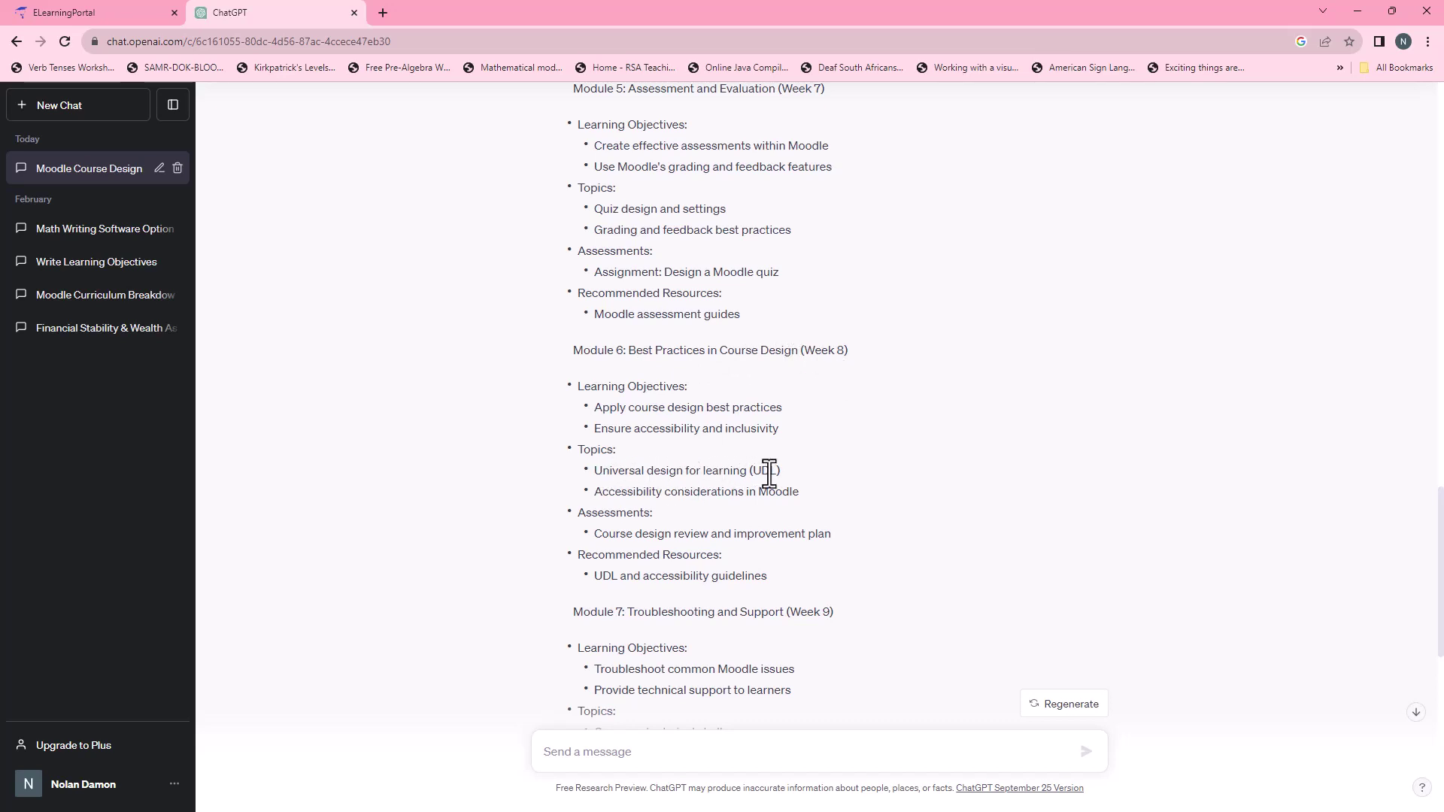
scroll(630, 540, "down", 1)
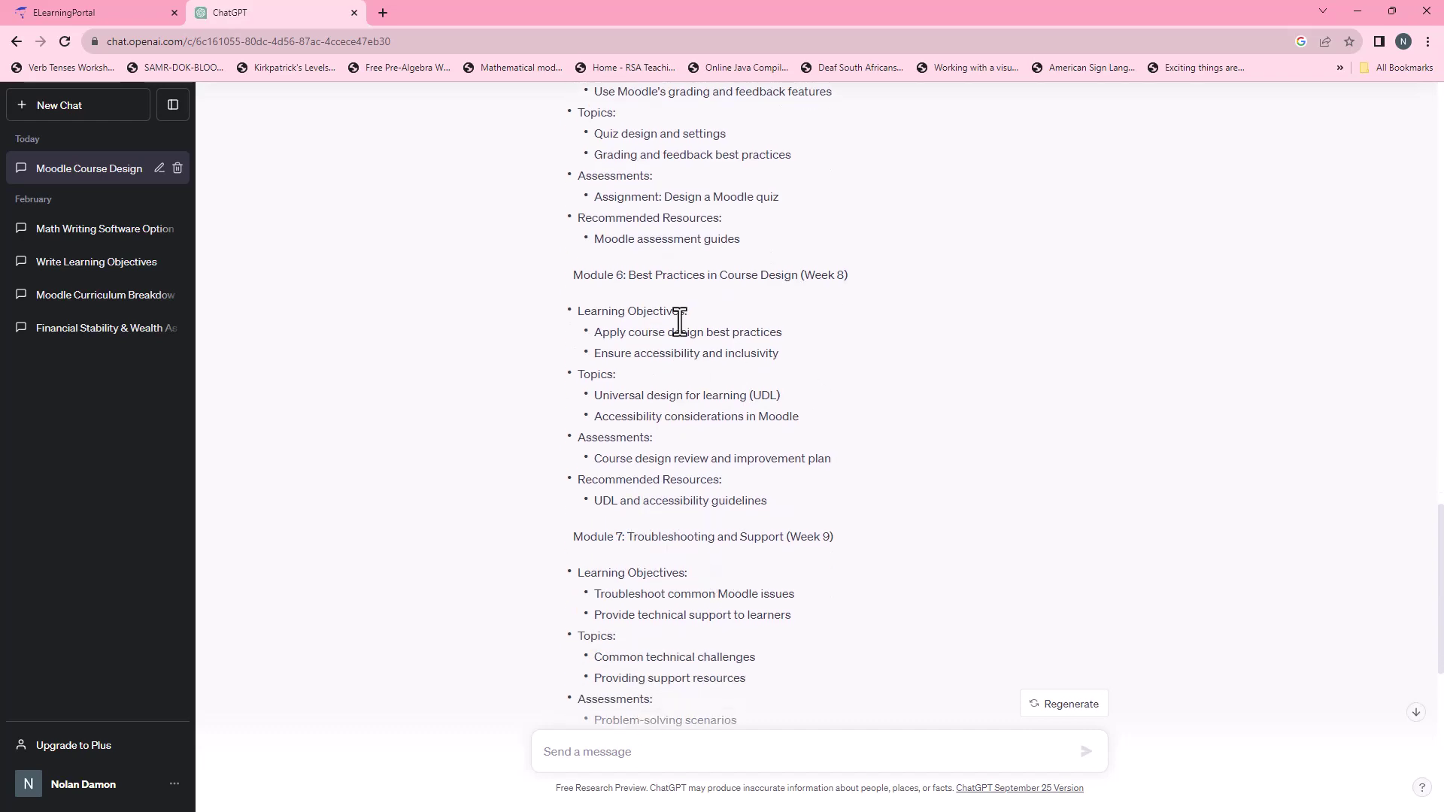
Step: Recheck the whole outline from the course description and learning objectives through Module 8 and the course evaluation
scroll(703, 500, "up", 15)
scroll(703, 500, "up", 5)
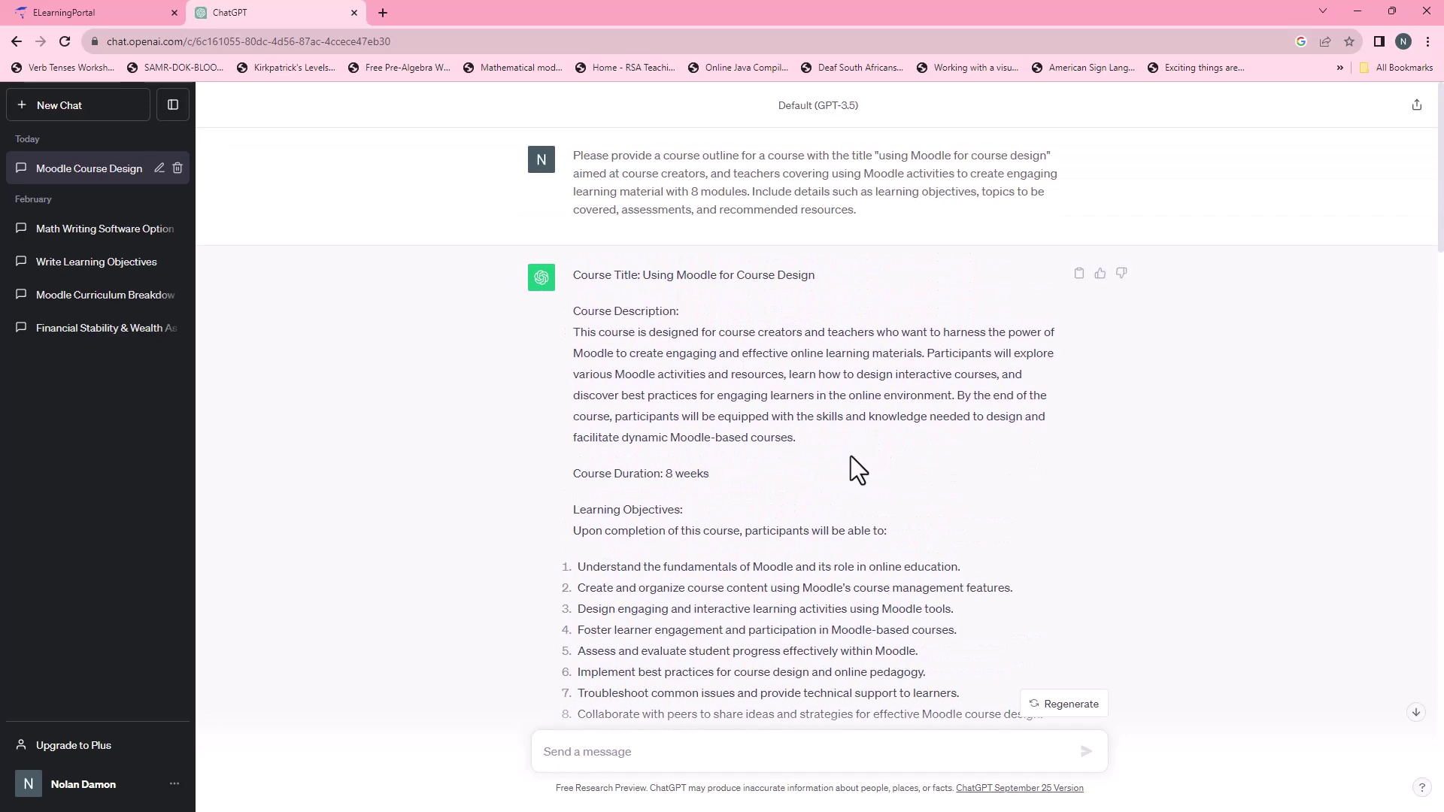
scroll(851, 456, "down", 7)
scroll(824, 534, "up", 7)
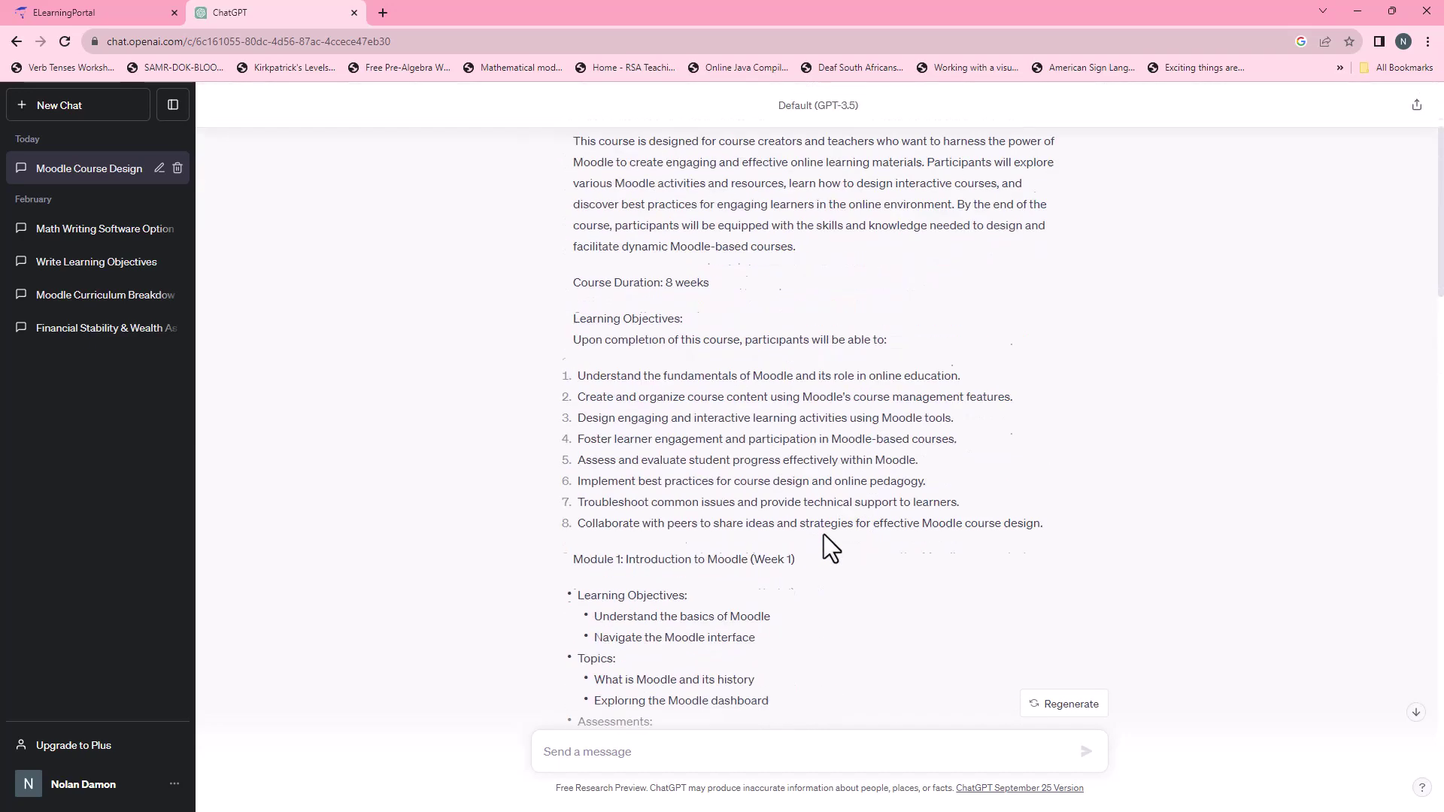
scroll(766, 552, "down", 2)
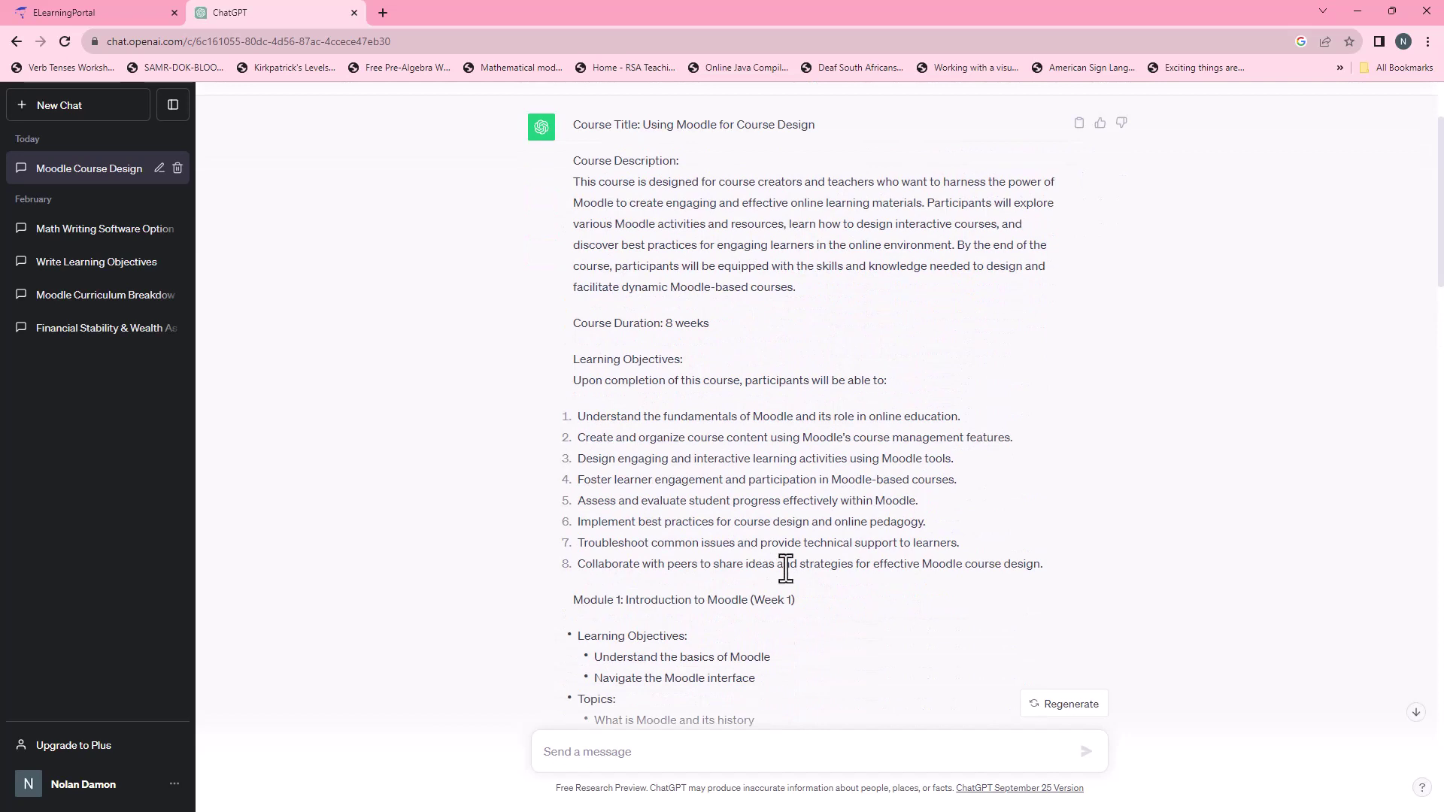
scroll(783, 565, "down", 2)
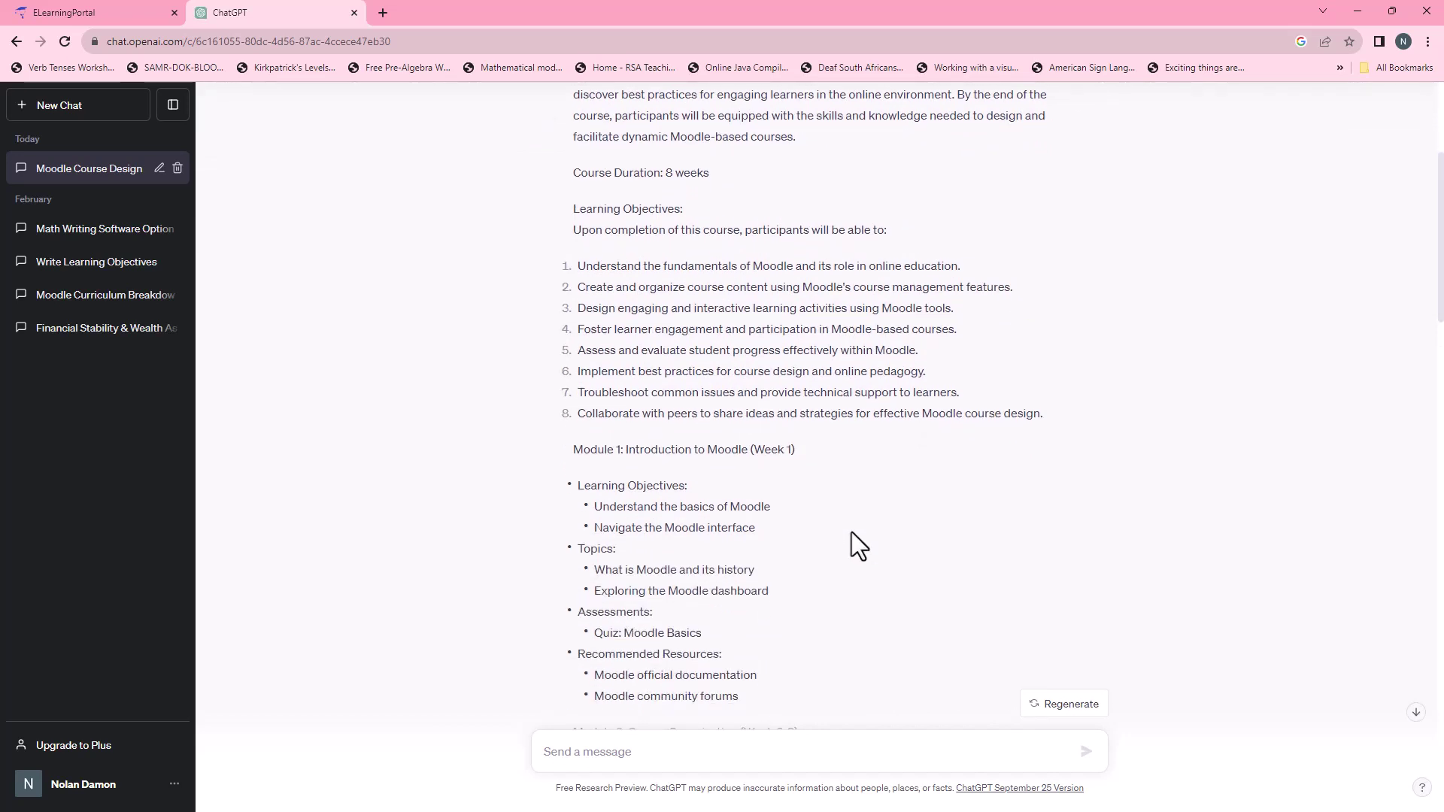
scroll(864, 549, "down", 3)
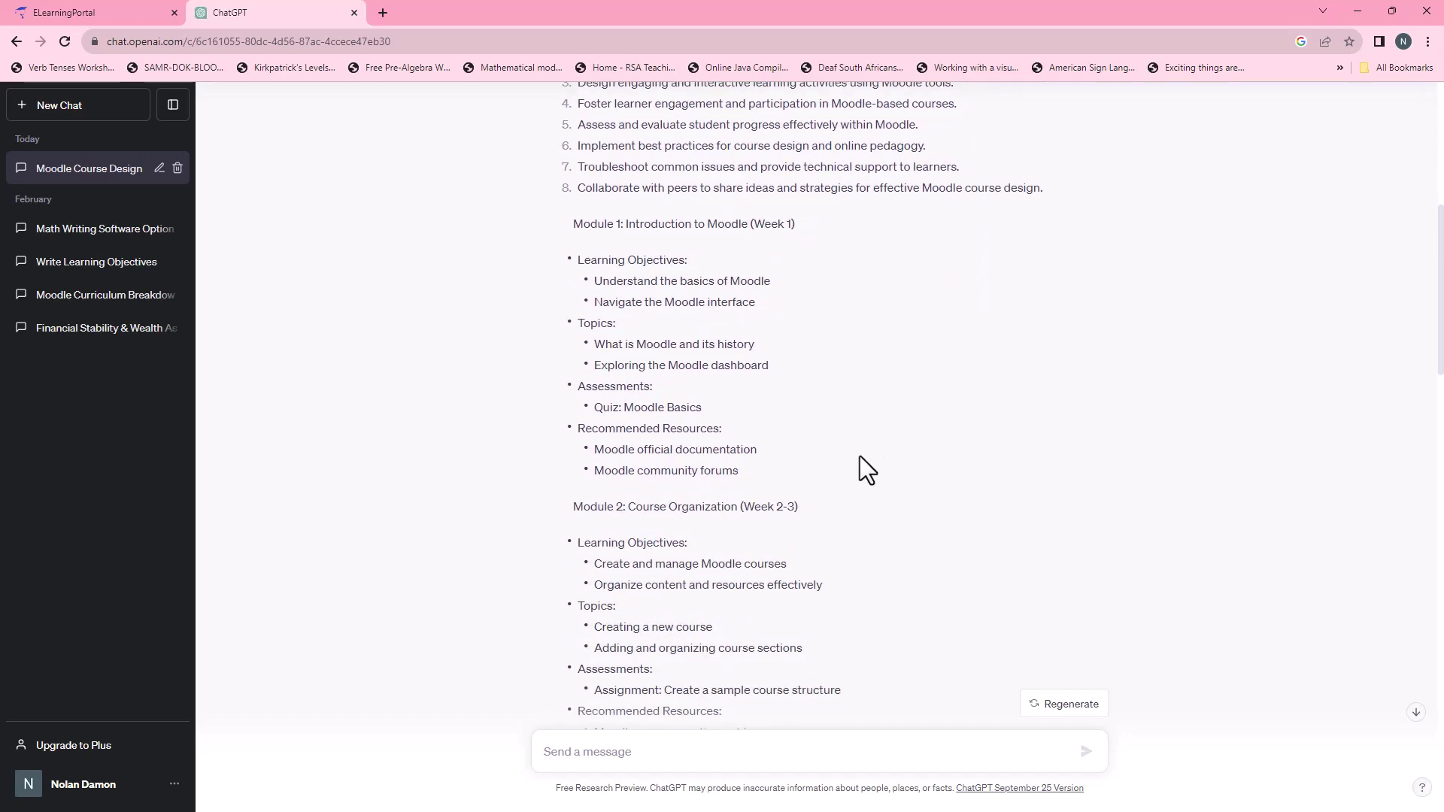
scroll(860, 456, "down", 1)
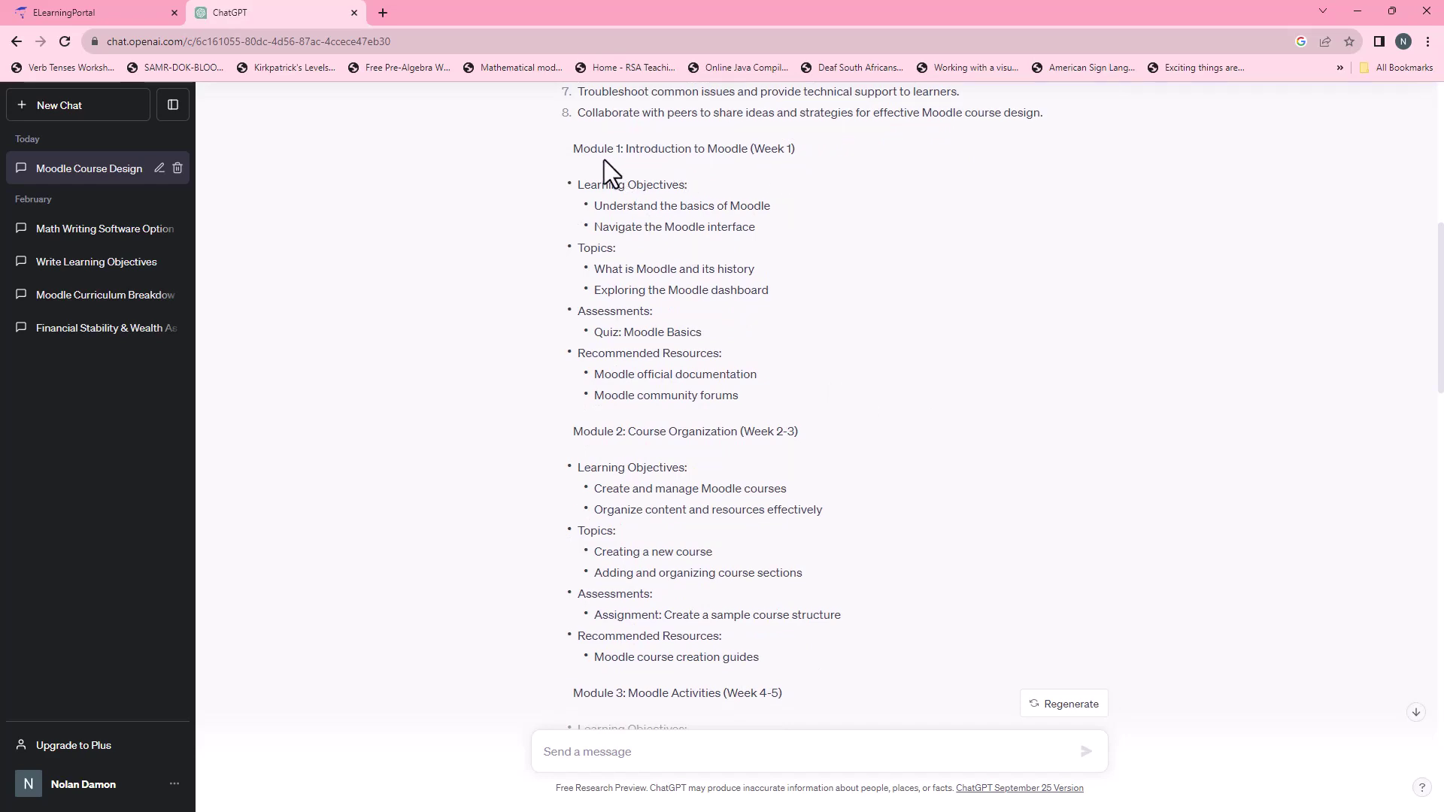
scroll(838, 523, "down", 9)
scroll(838, 519, "down", 12)
scroll(838, 518, "down", 3)
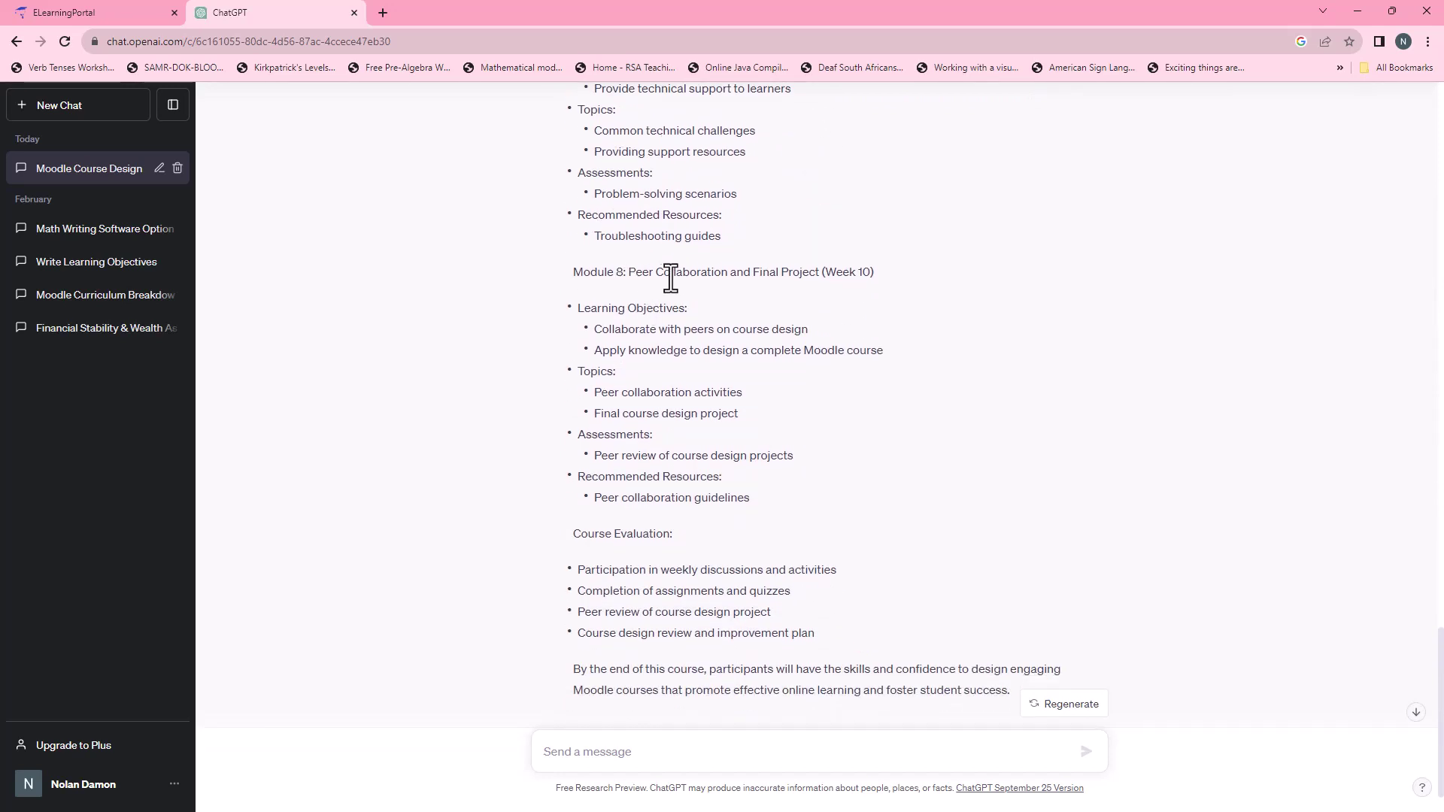
scroll(758, 500, "down", 1)
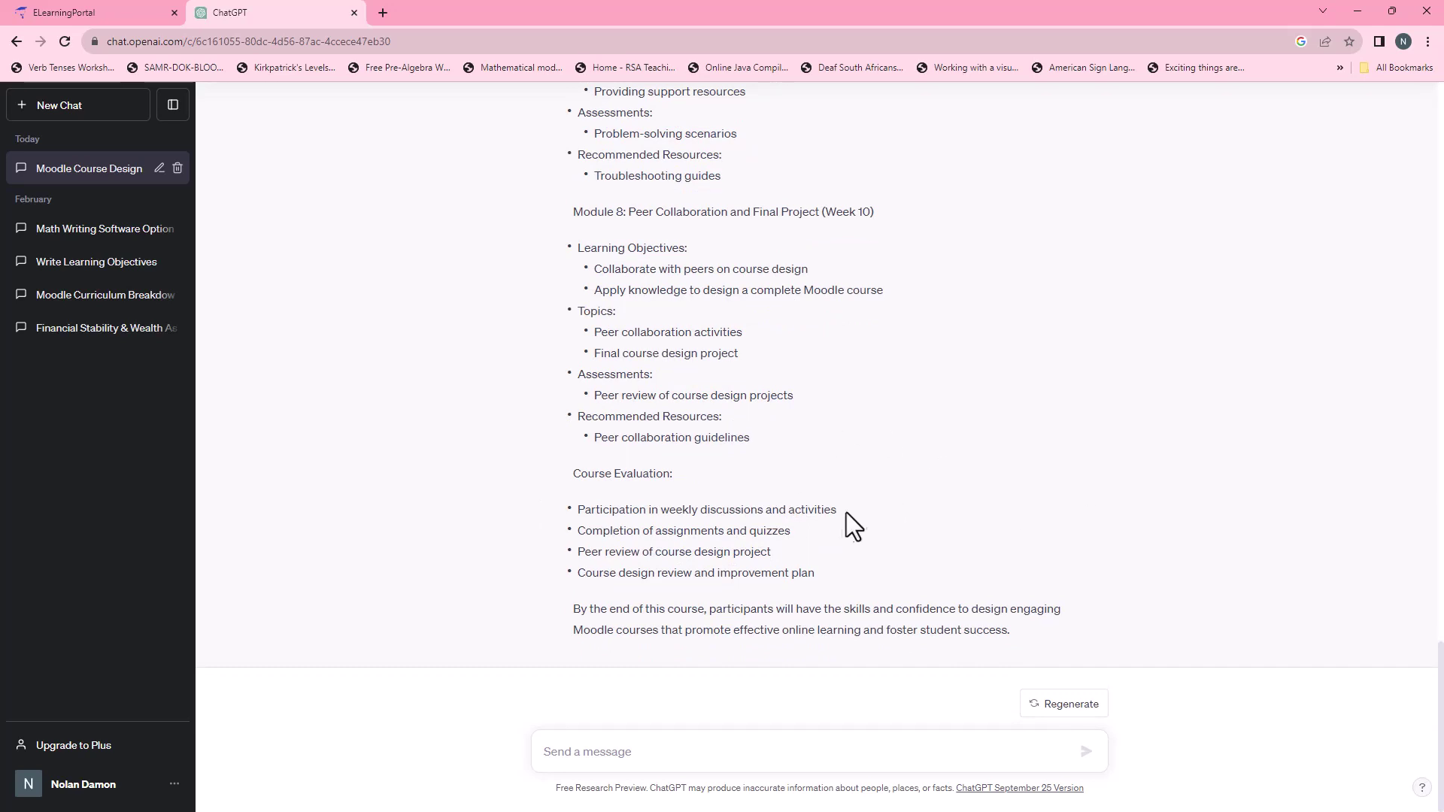
Step: Copy the entire generated course outline, from the course title to the closing paragraph, and switch to Word
scroll(704, 450, "up", 14)
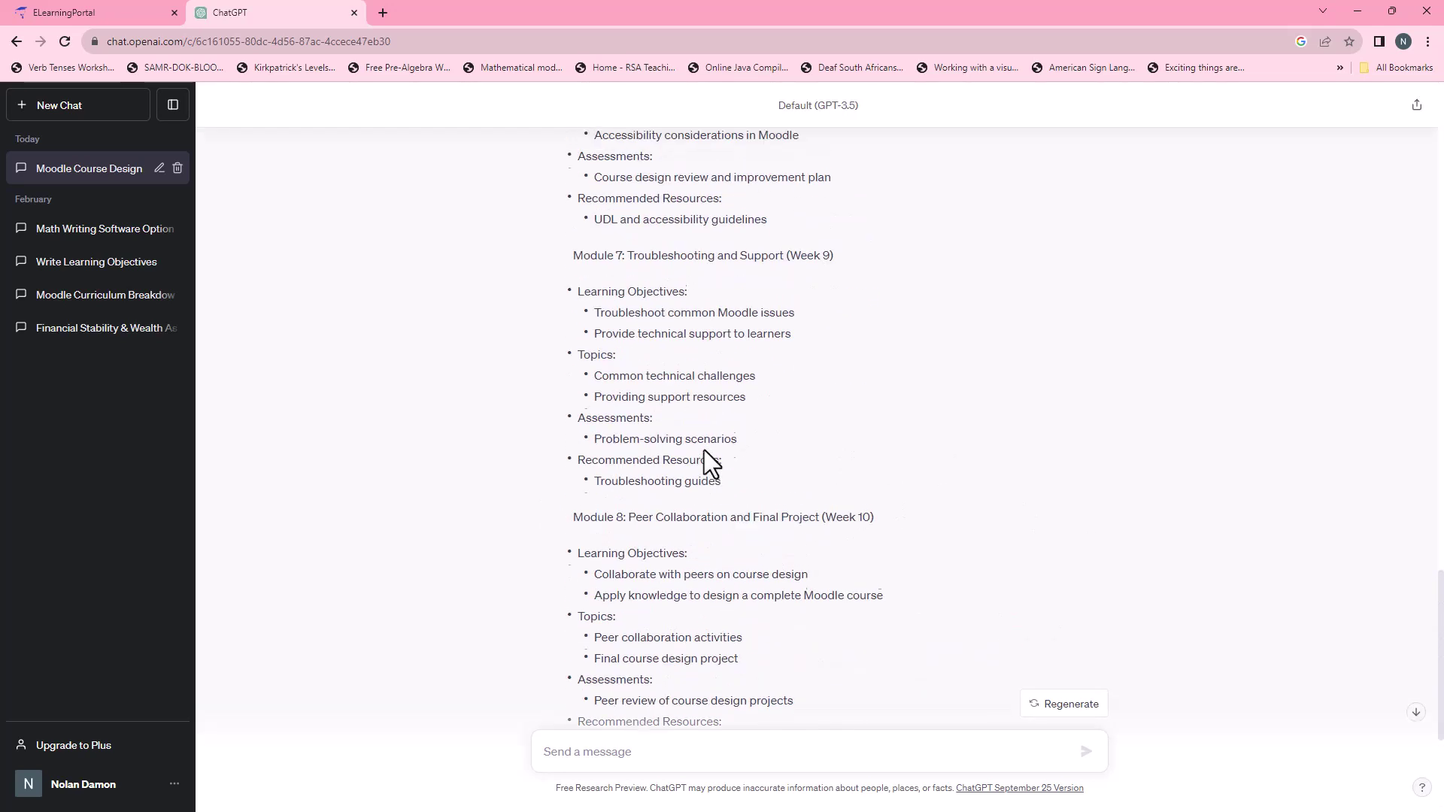
scroll(705, 452, "up", 15)
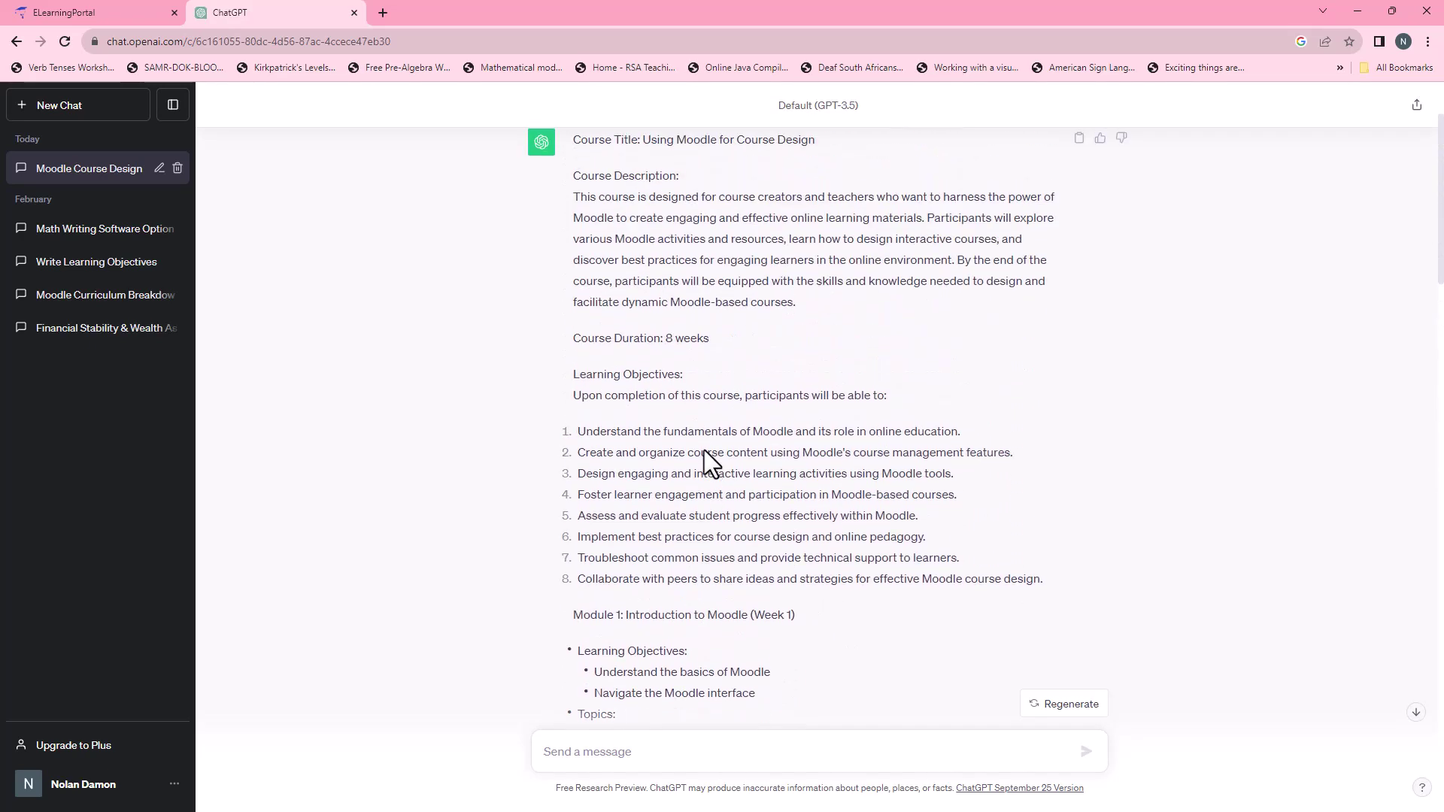
scroll(704, 450, "up", 1)
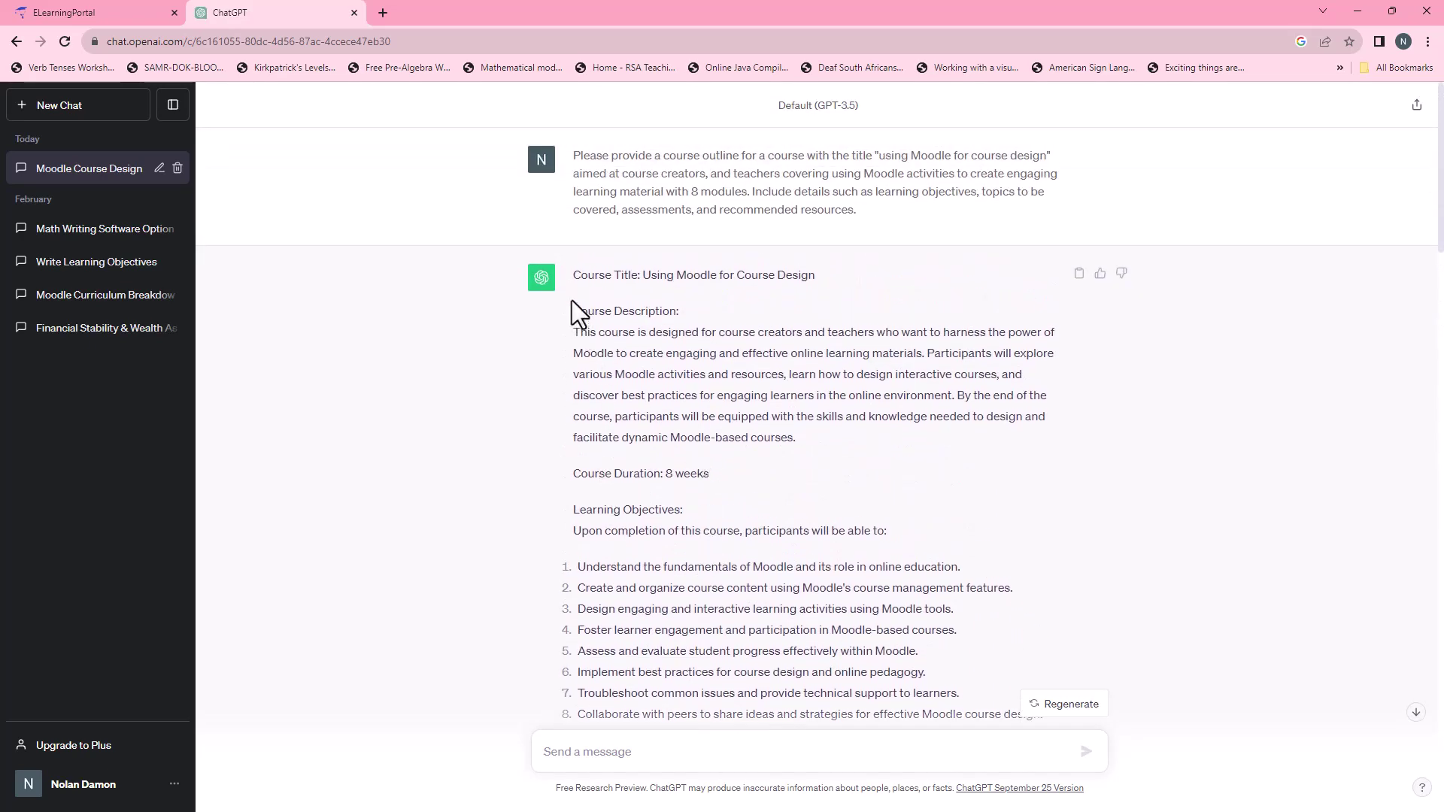
left_click_drag(576, 275, 1026, 651)
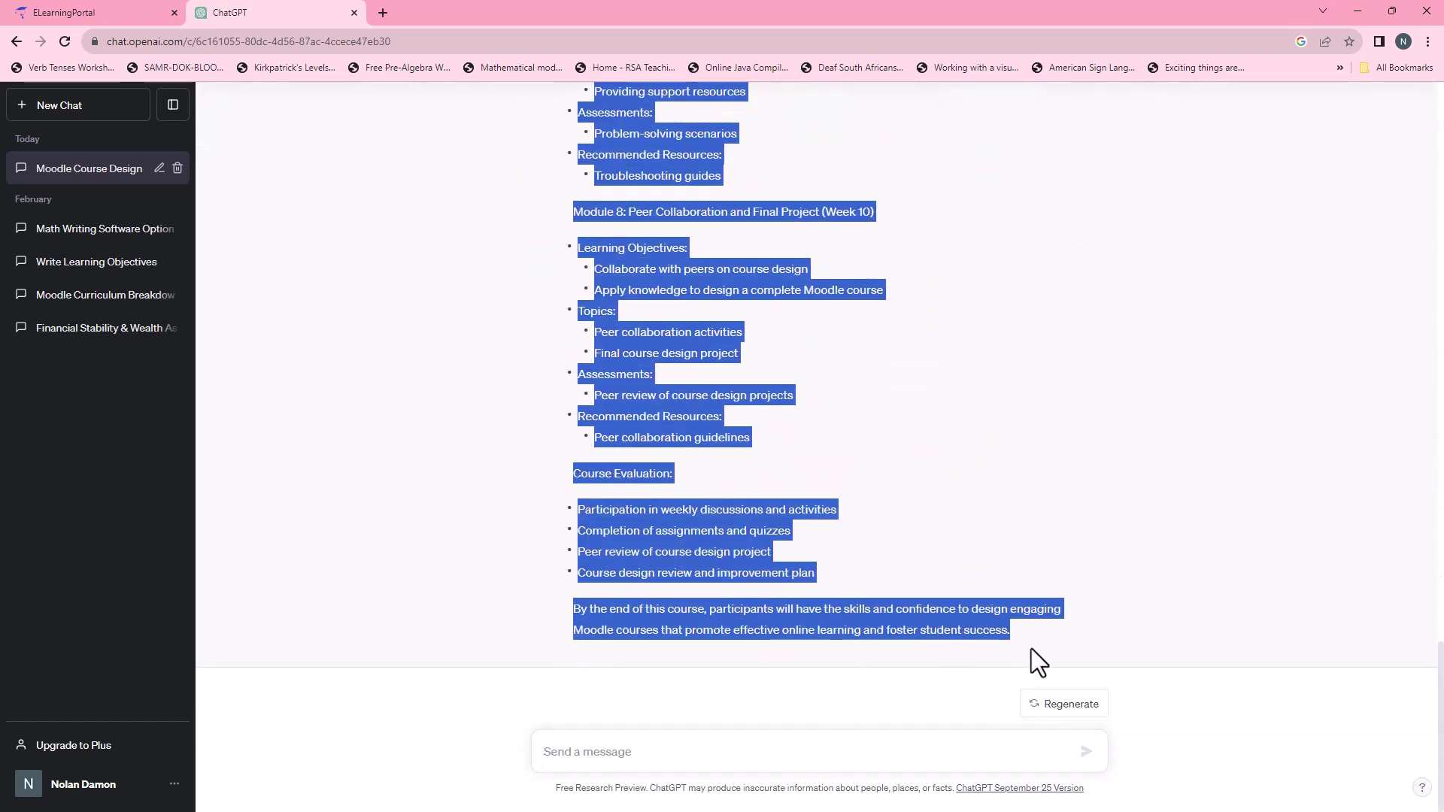
right_click(941, 618)
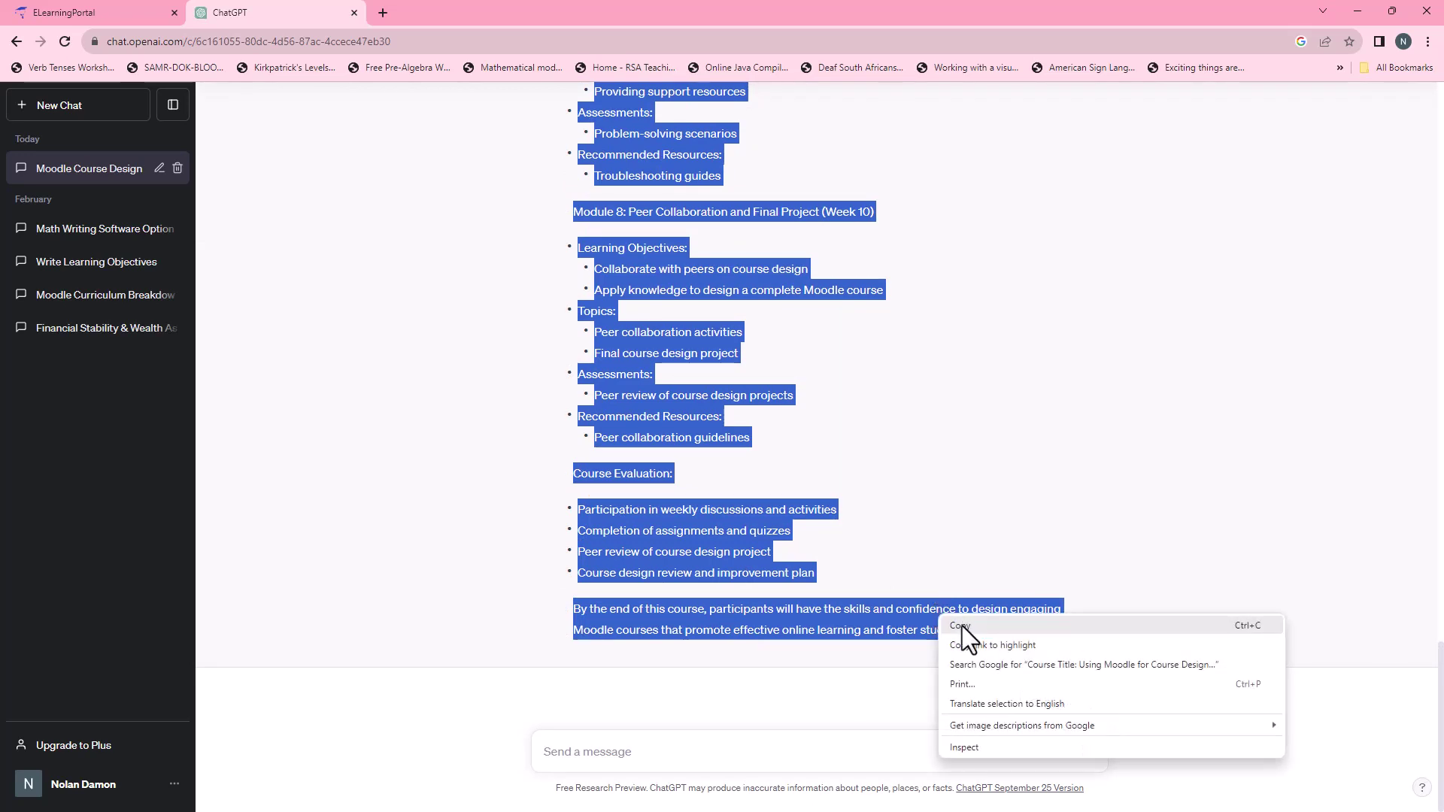
left_click(963, 626)
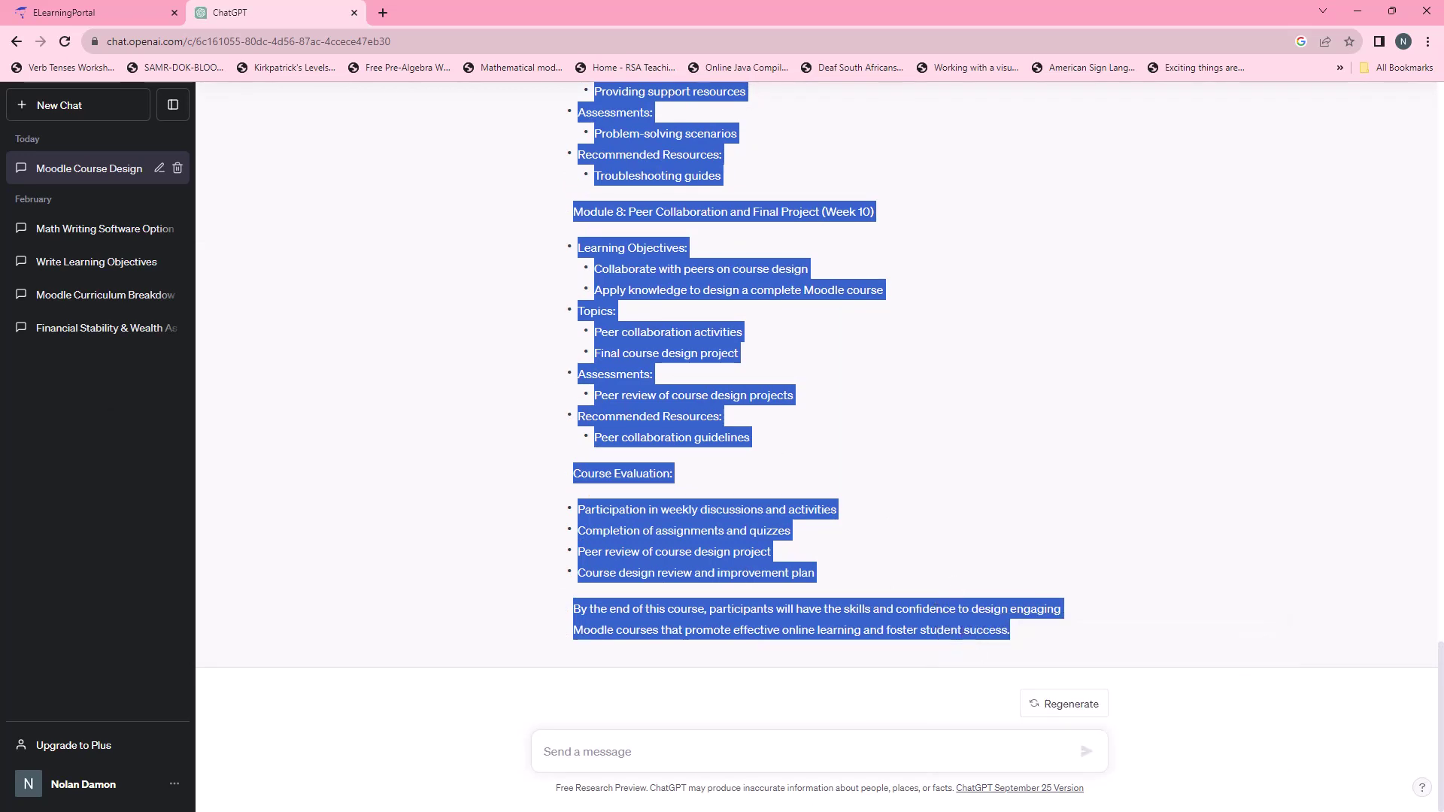
key("alt+Tab")
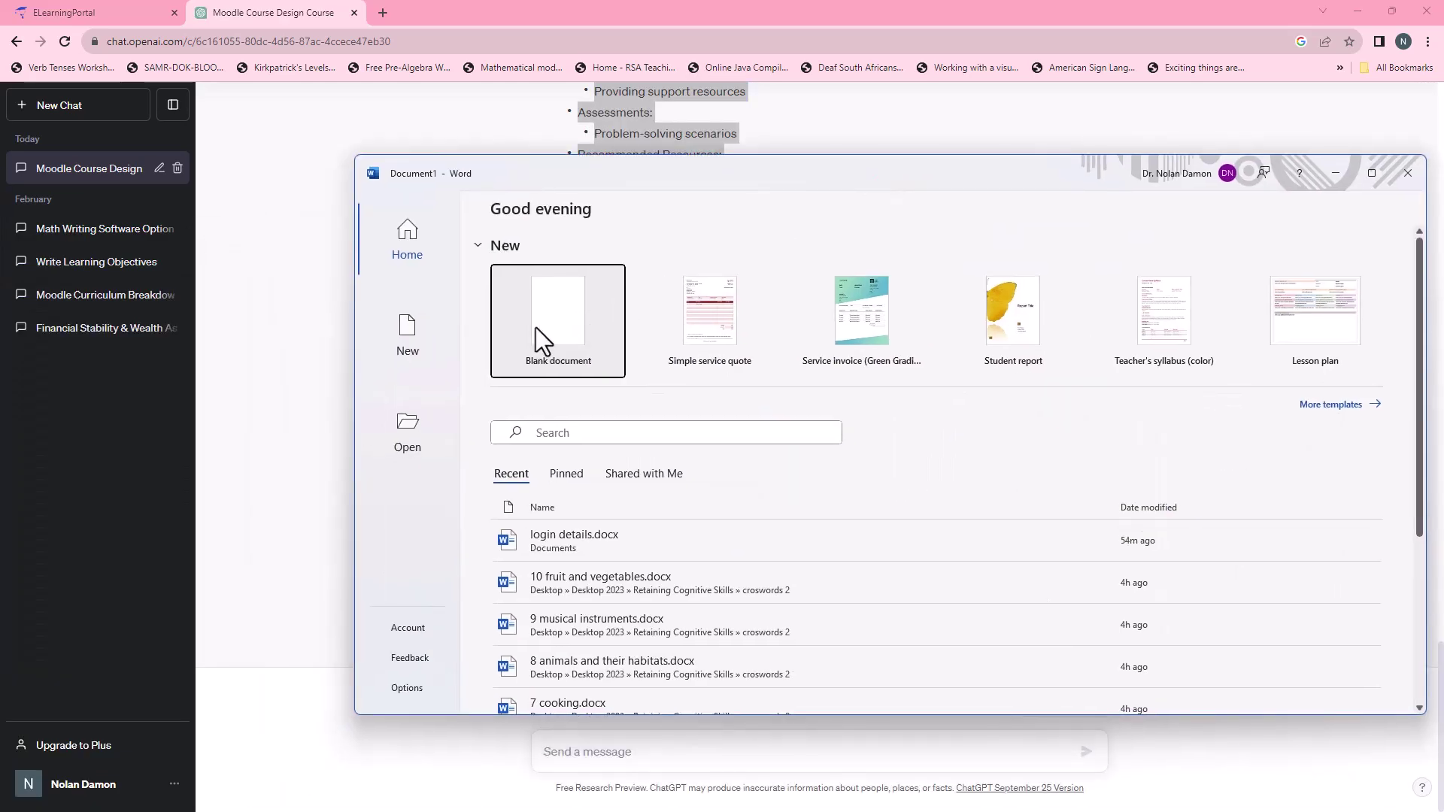
Step: Create a blank Word document, maximize its window and paste the copied course outline with merged formatting
left_click(534, 329)
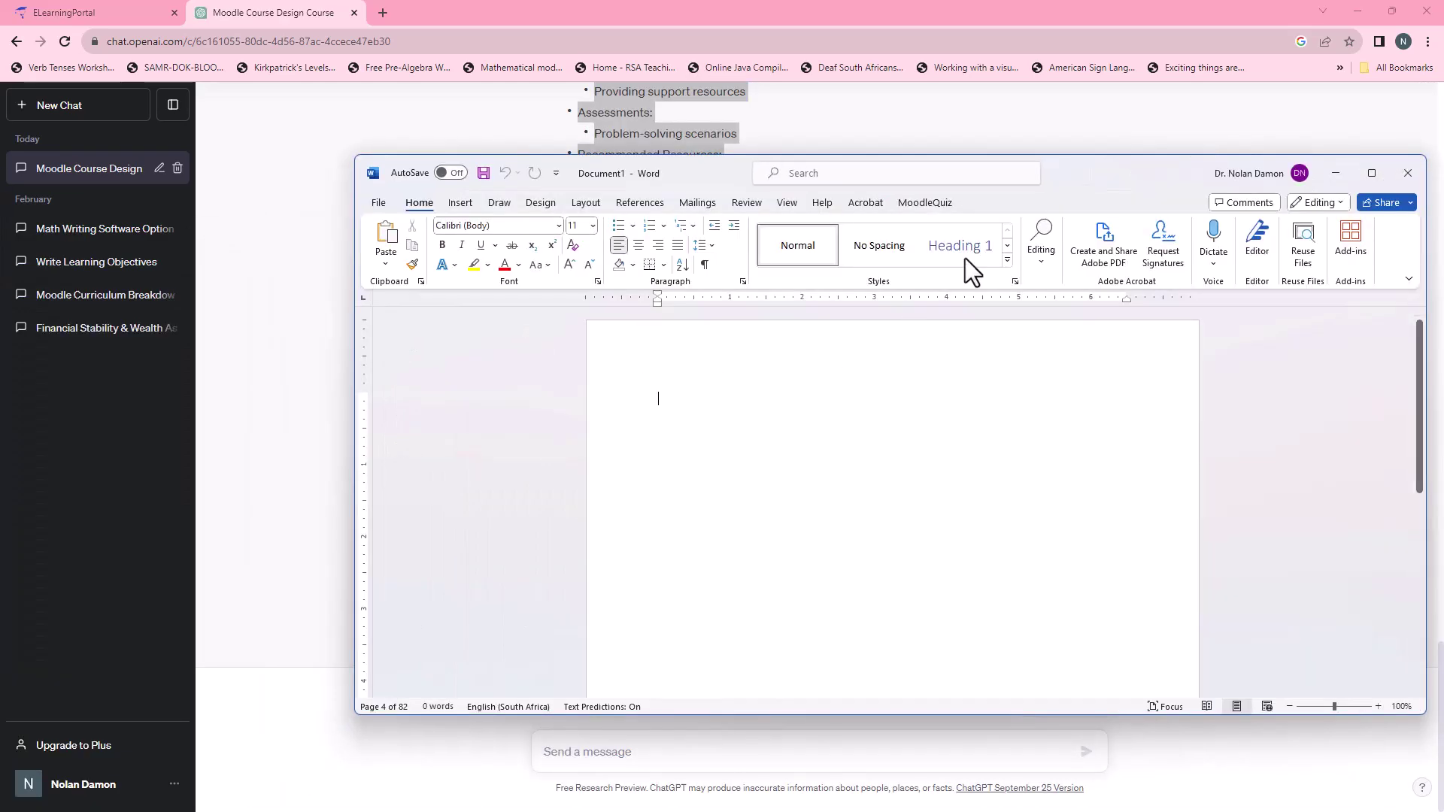
double_click(1086, 170)
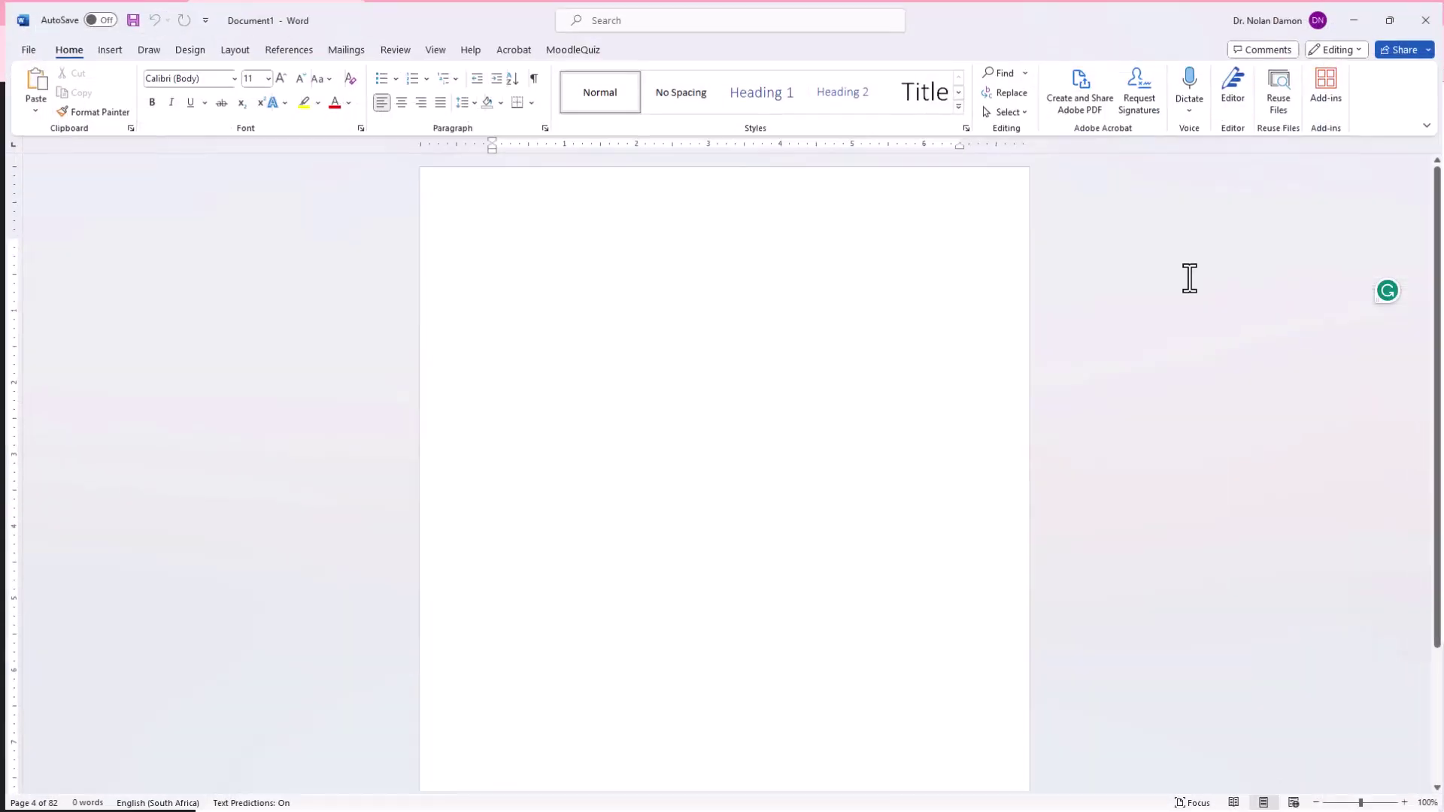
right_click(504, 248)
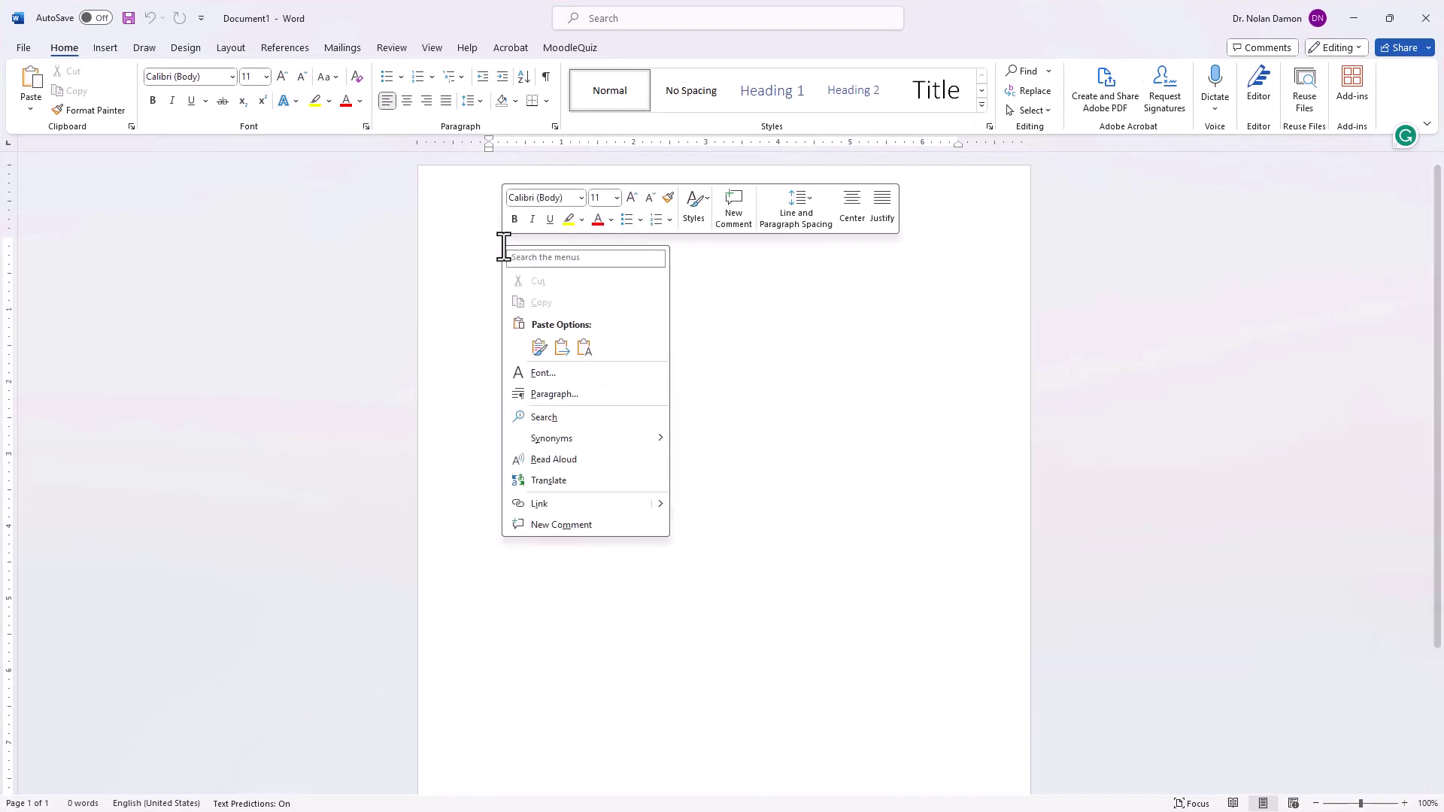
left_click(565, 349)
left_click(565, 349)
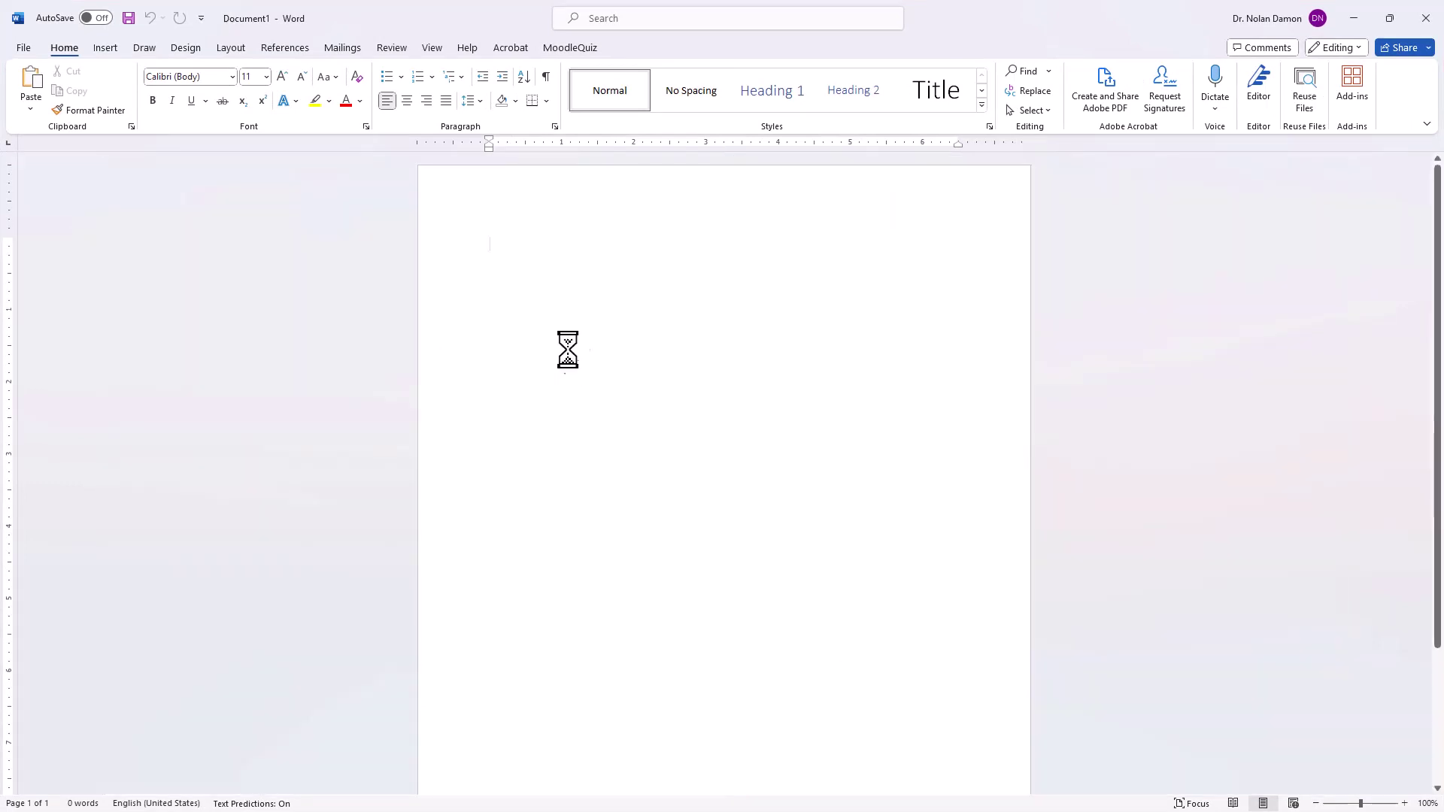
Step: Look through the pasted outline in the document, from the course title to the closing paragraph
scroll(428, 533, "up", 15)
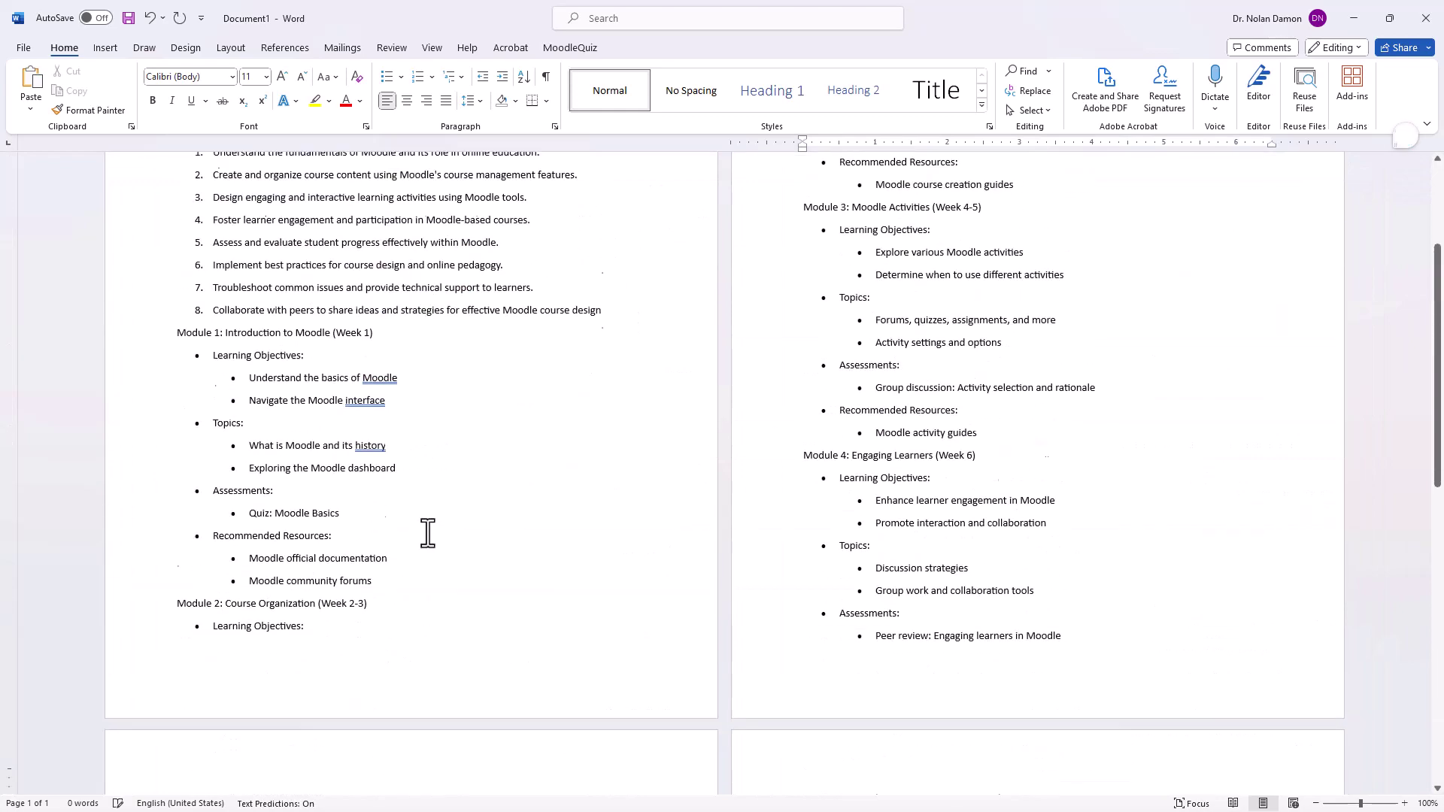
scroll(282, 613, "down", 12)
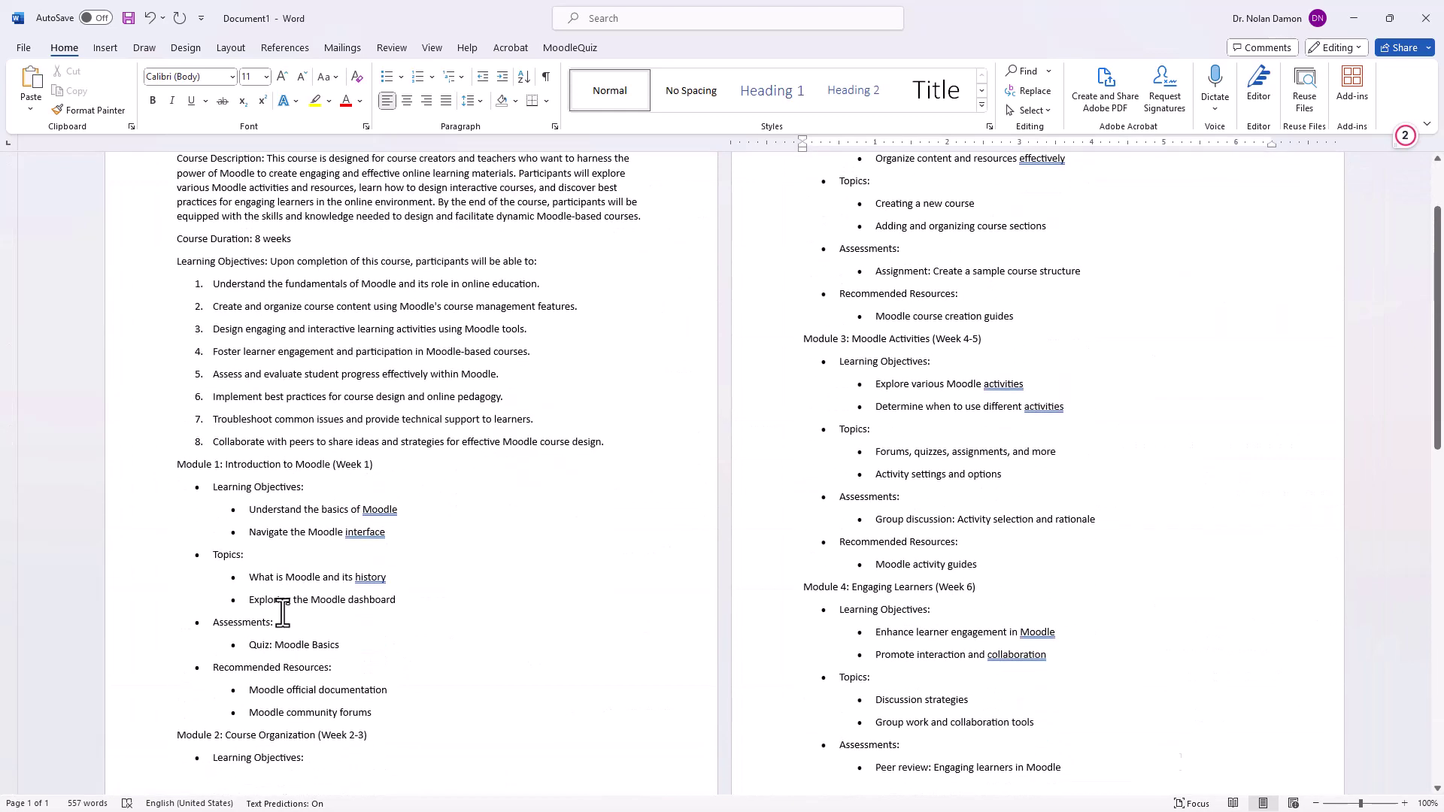
scroll(282, 613, "down", 7)
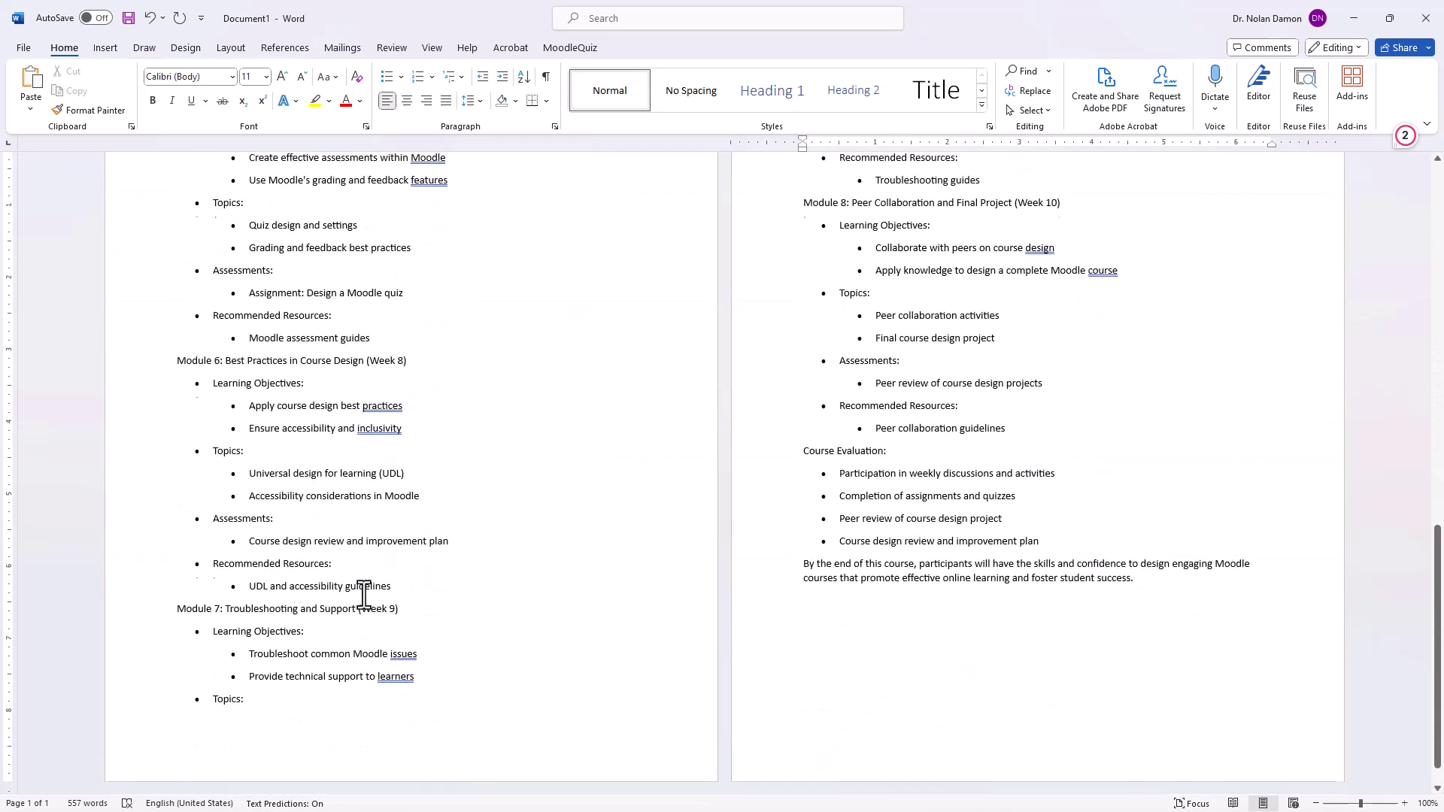
scroll(364, 593, "up", 18)
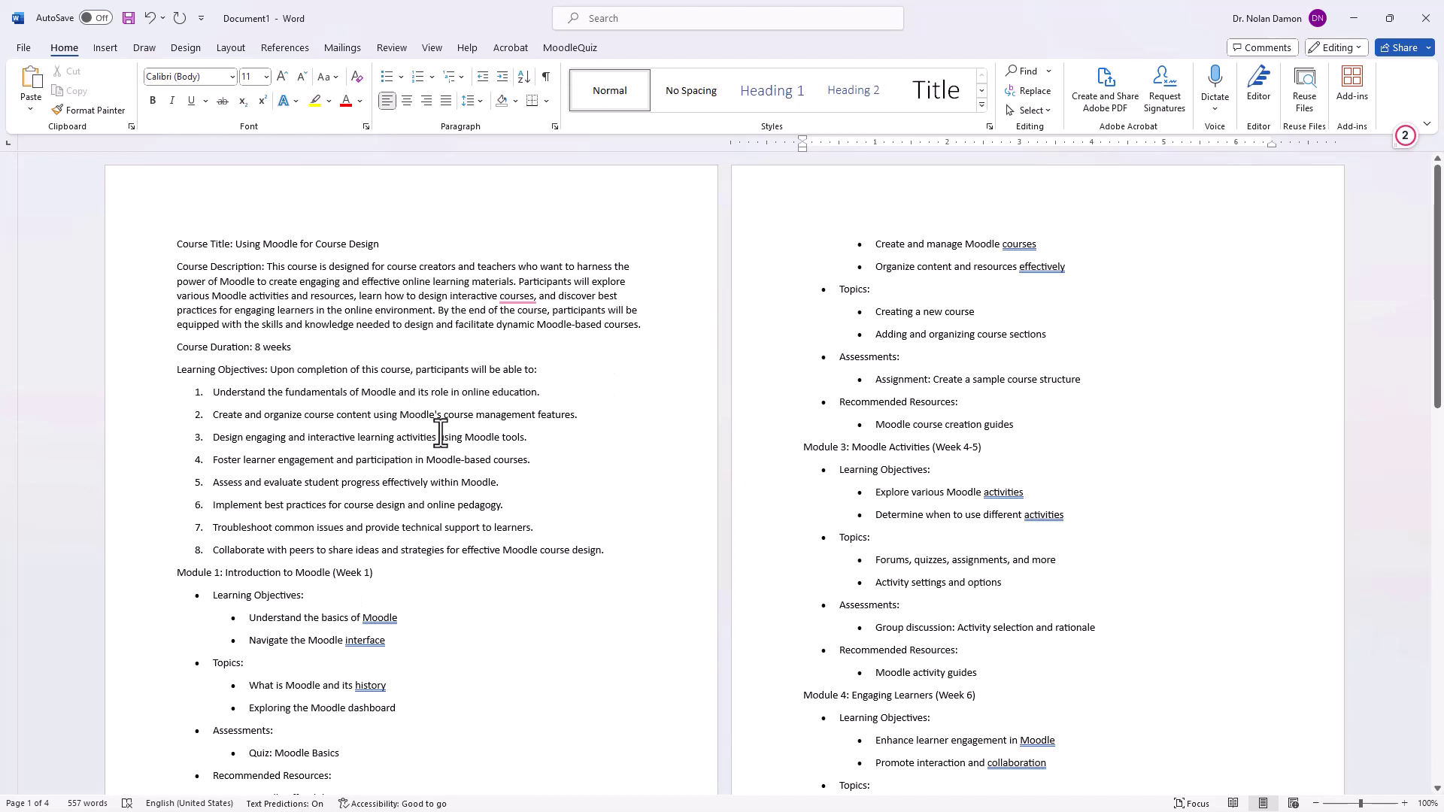
scroll(406, 436, "down", 2)
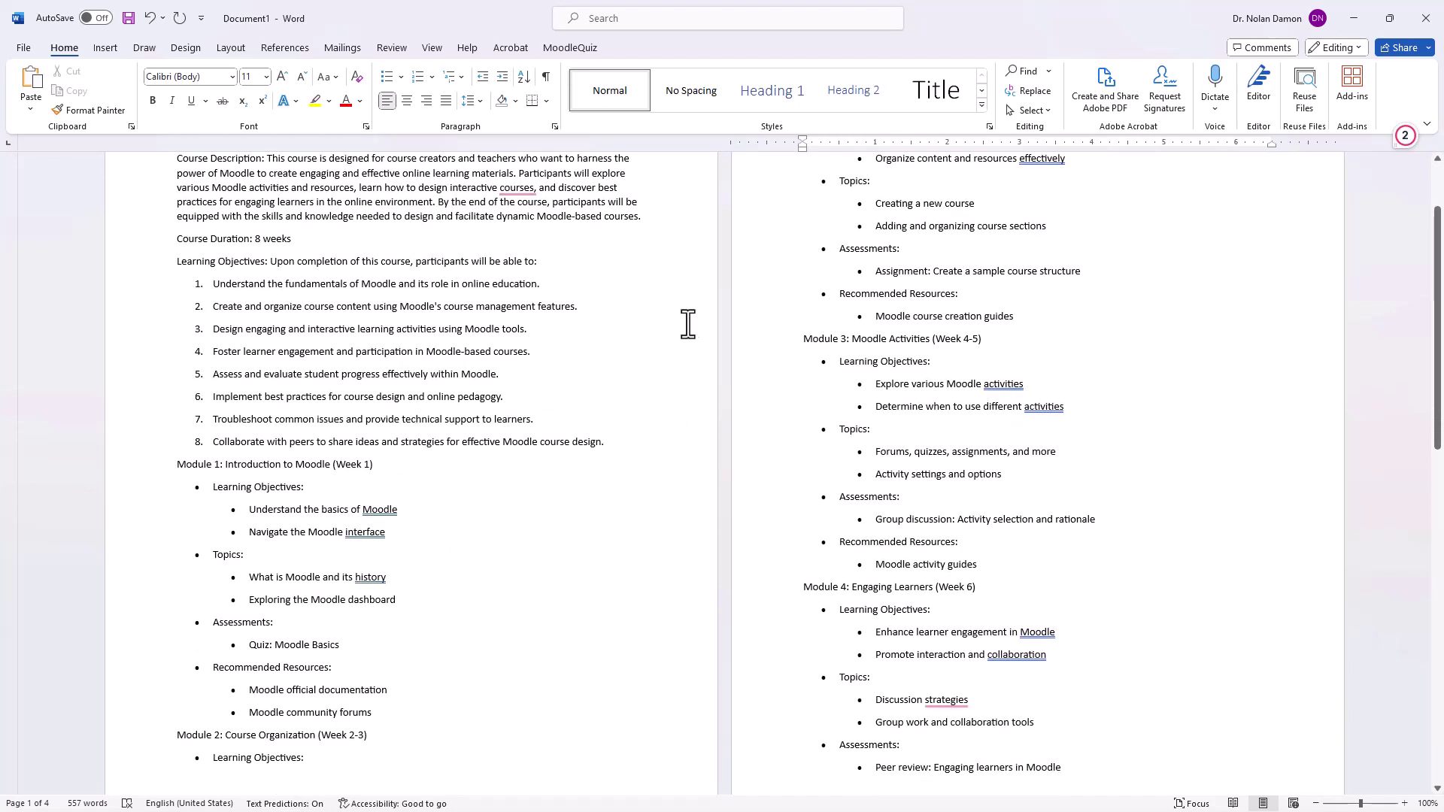
scroll(478, 526, "up", 2)
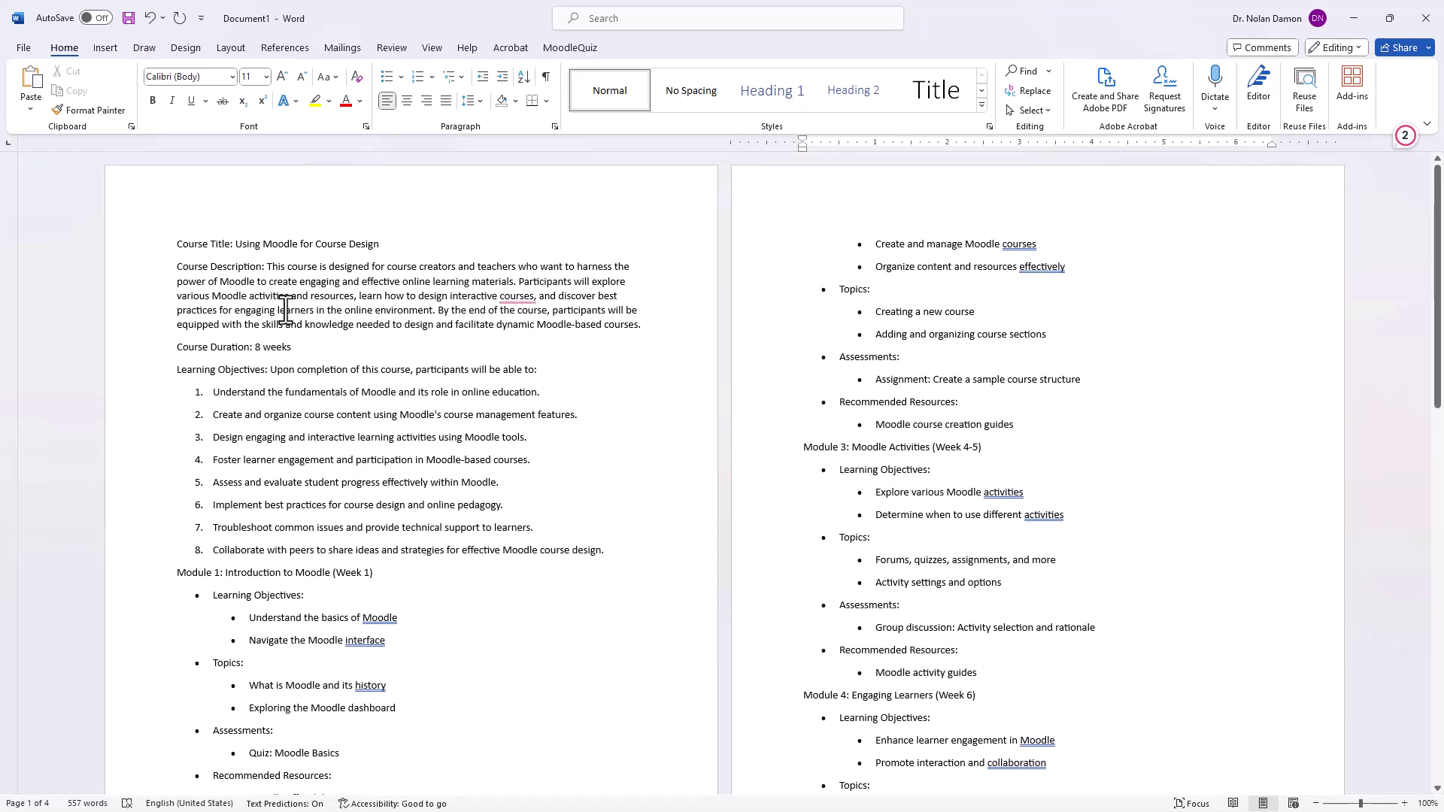
Step: Minimize Word, return to the start of the ChatGPT outline and check the available courses on the Moodle site
left_click(1352, 16)
scroll(765, 427, "up", 20)
scroll(765, 425, "up", 3)
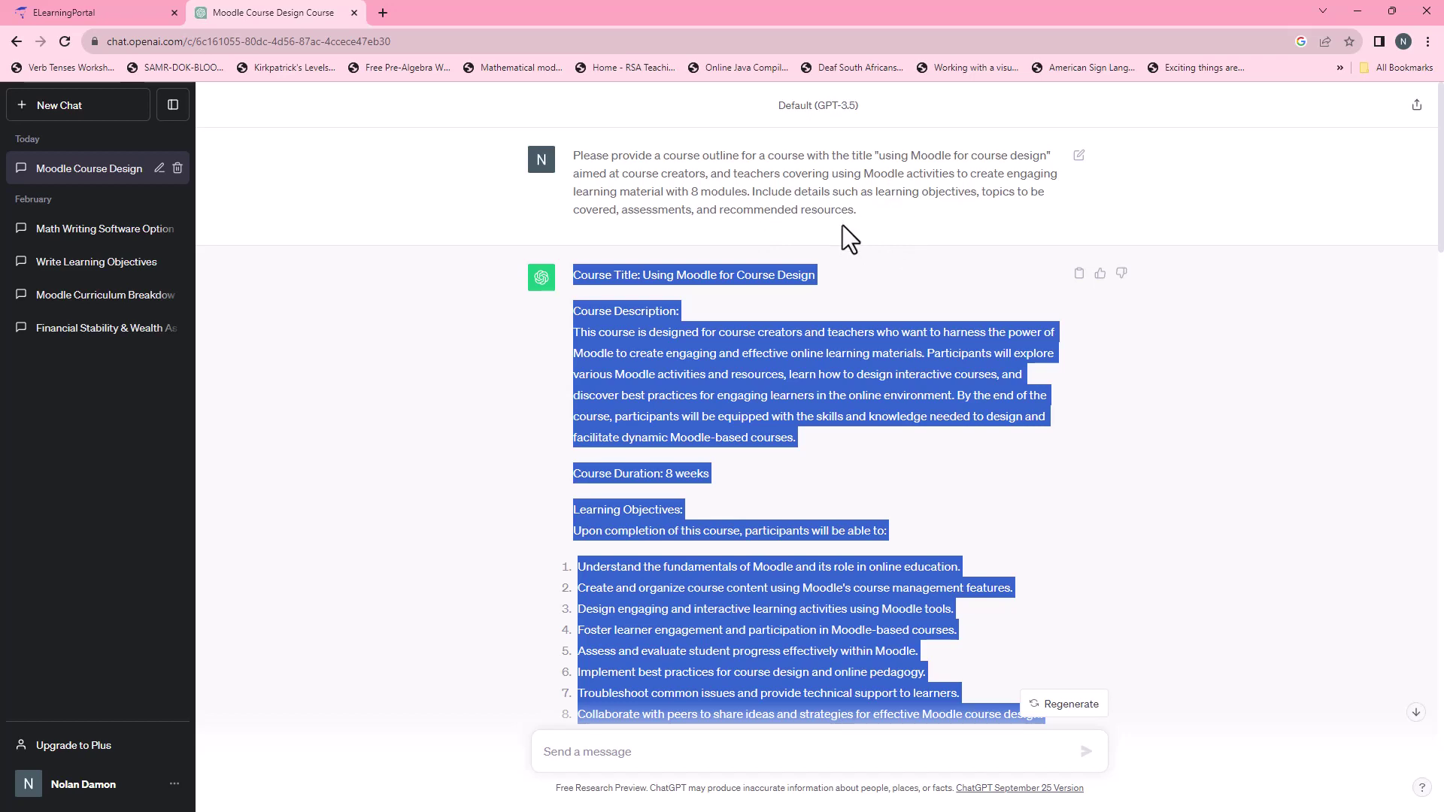
left_click(112, 11)
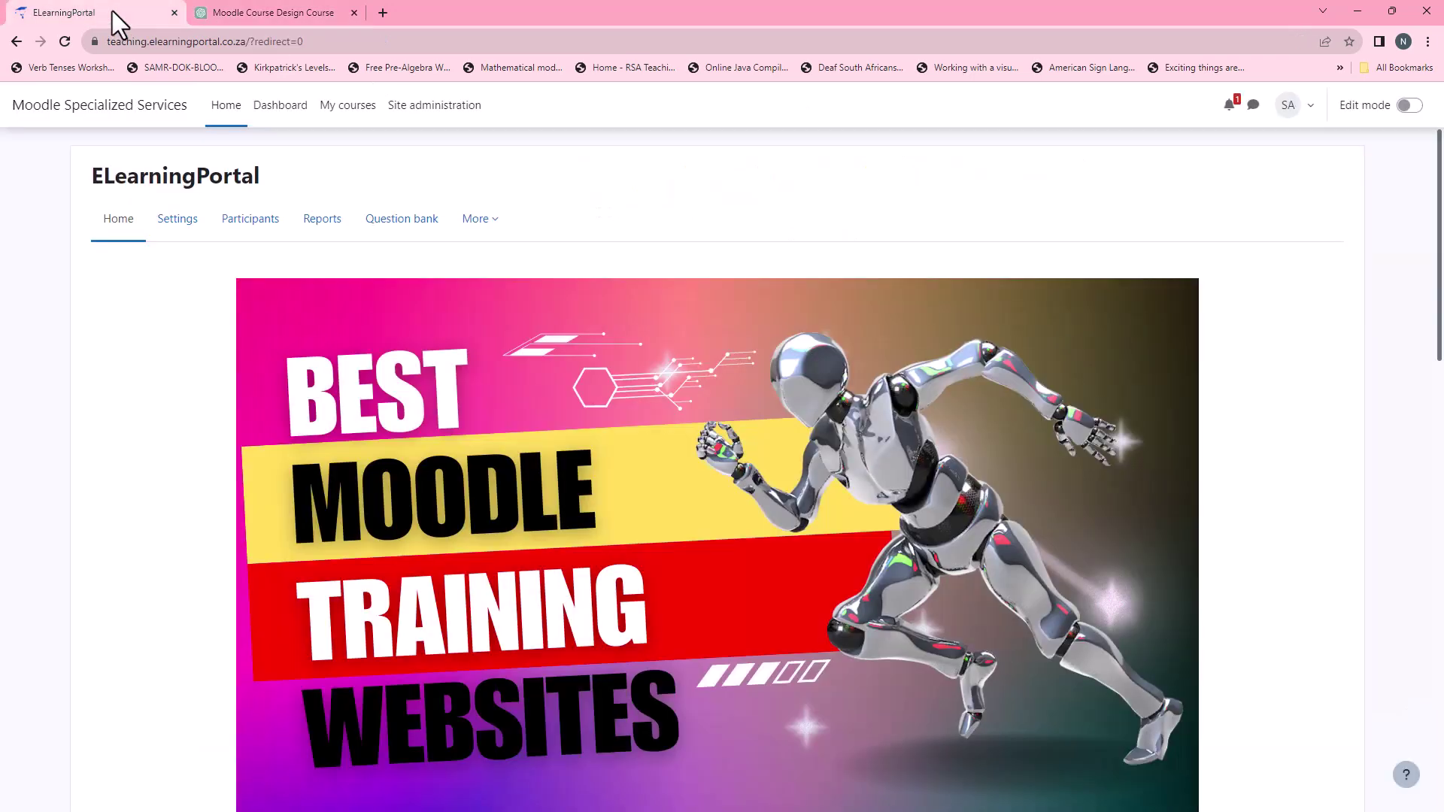
scroll(659, 452, "down", 15)
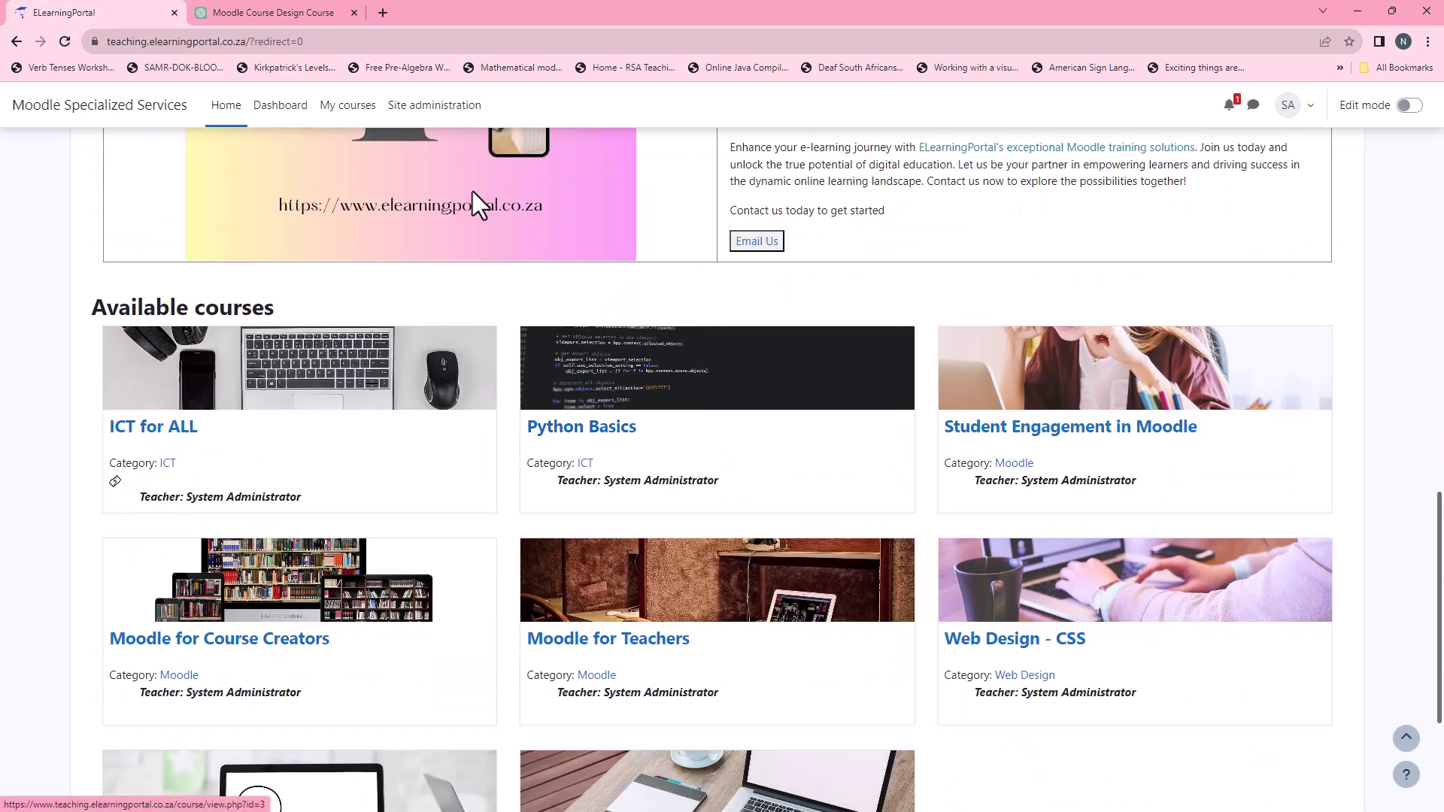
left_click(275, 17)
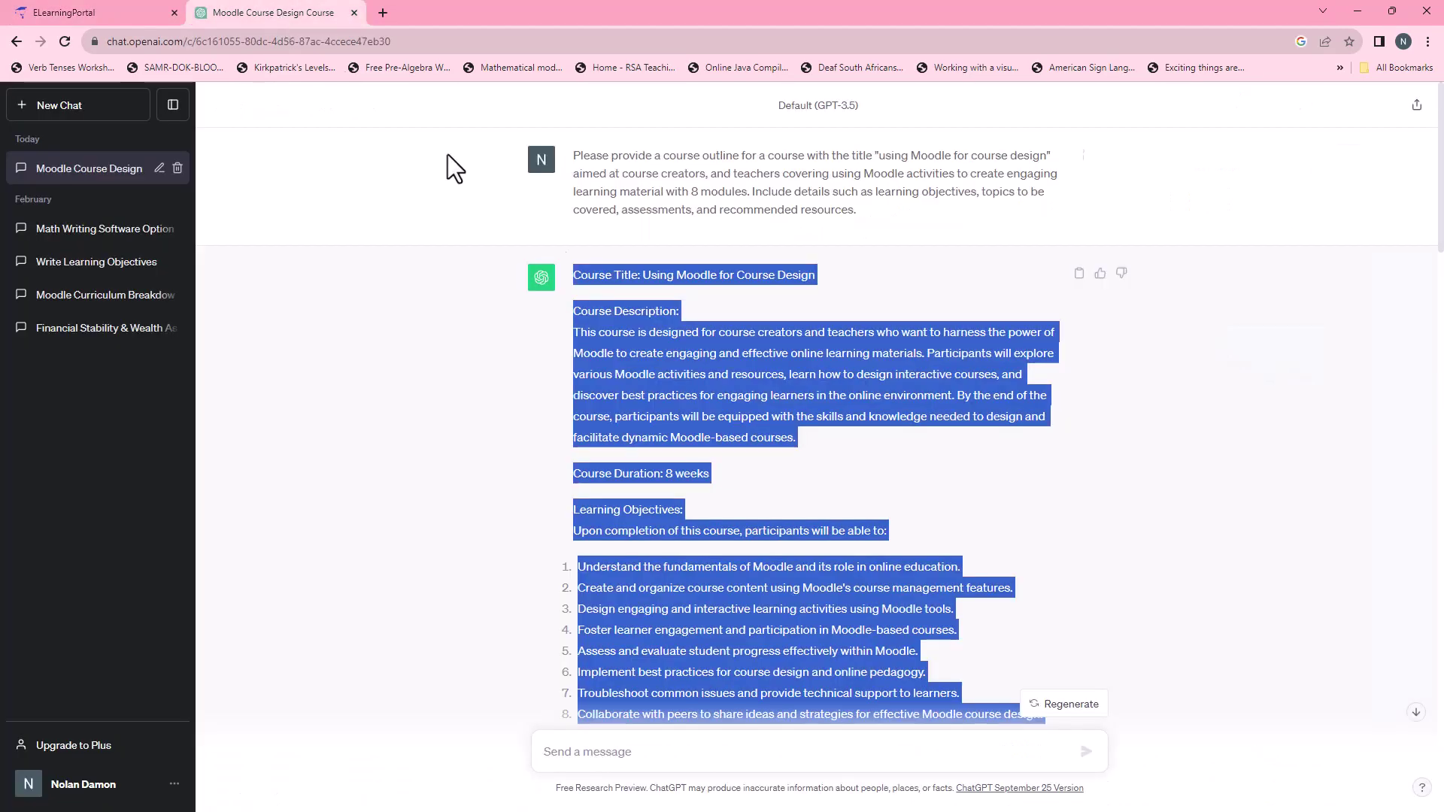
left_click(652, 277)
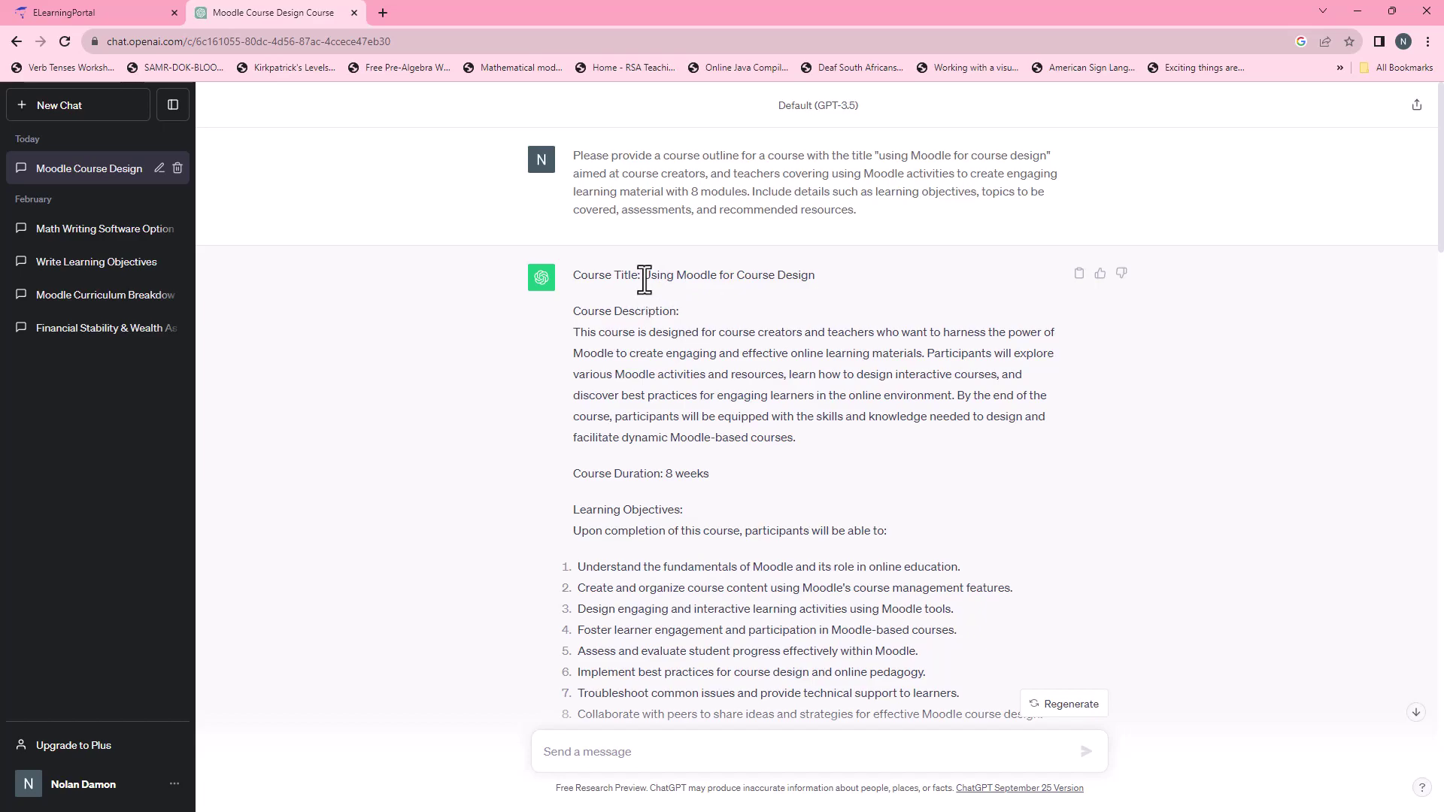
Step: Switch to the Moodle site, turn on edit mode on the home page and start adding a new course
left_click(134, 19)
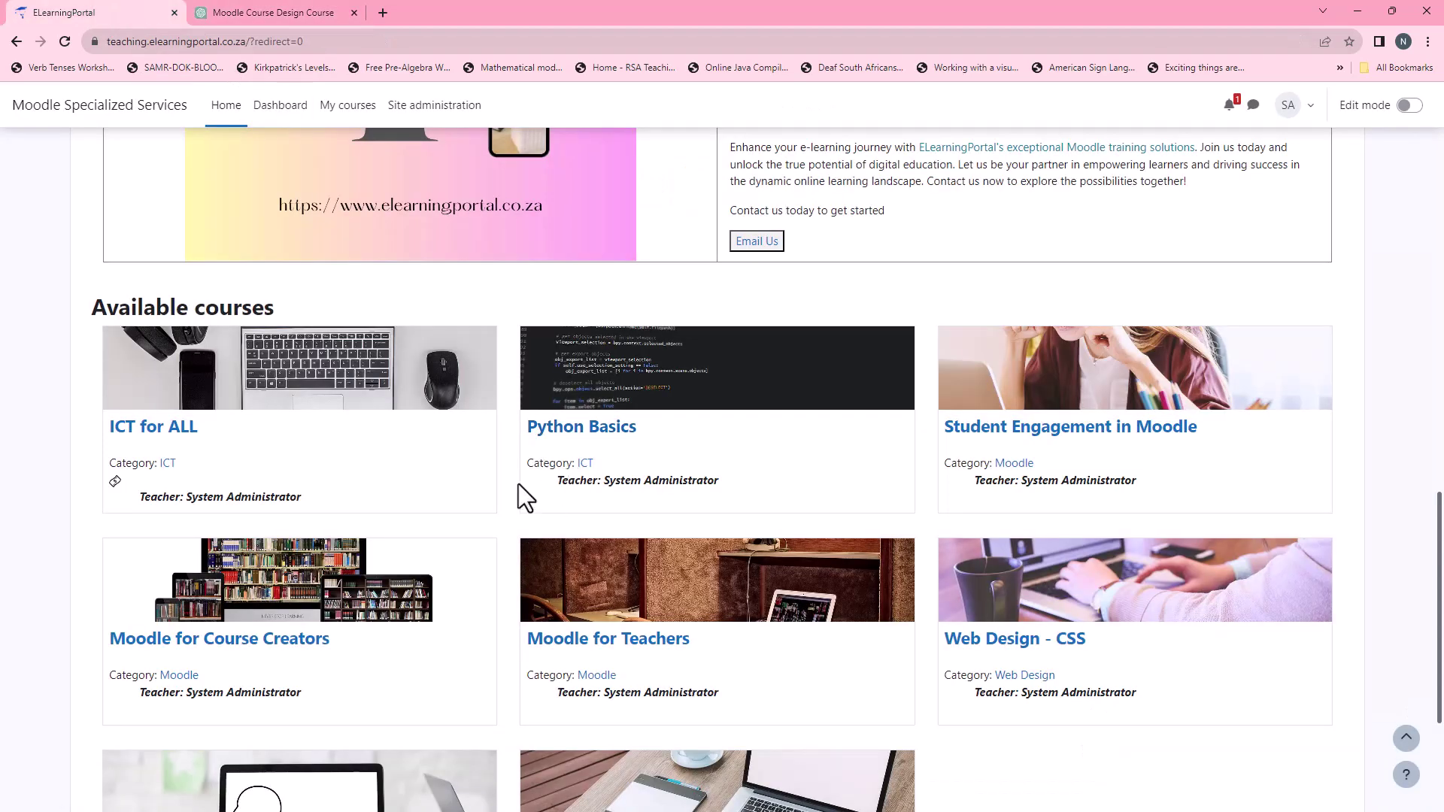
scroll(518, 485, "down", 3)
scroll(656, 495, "up", 15)
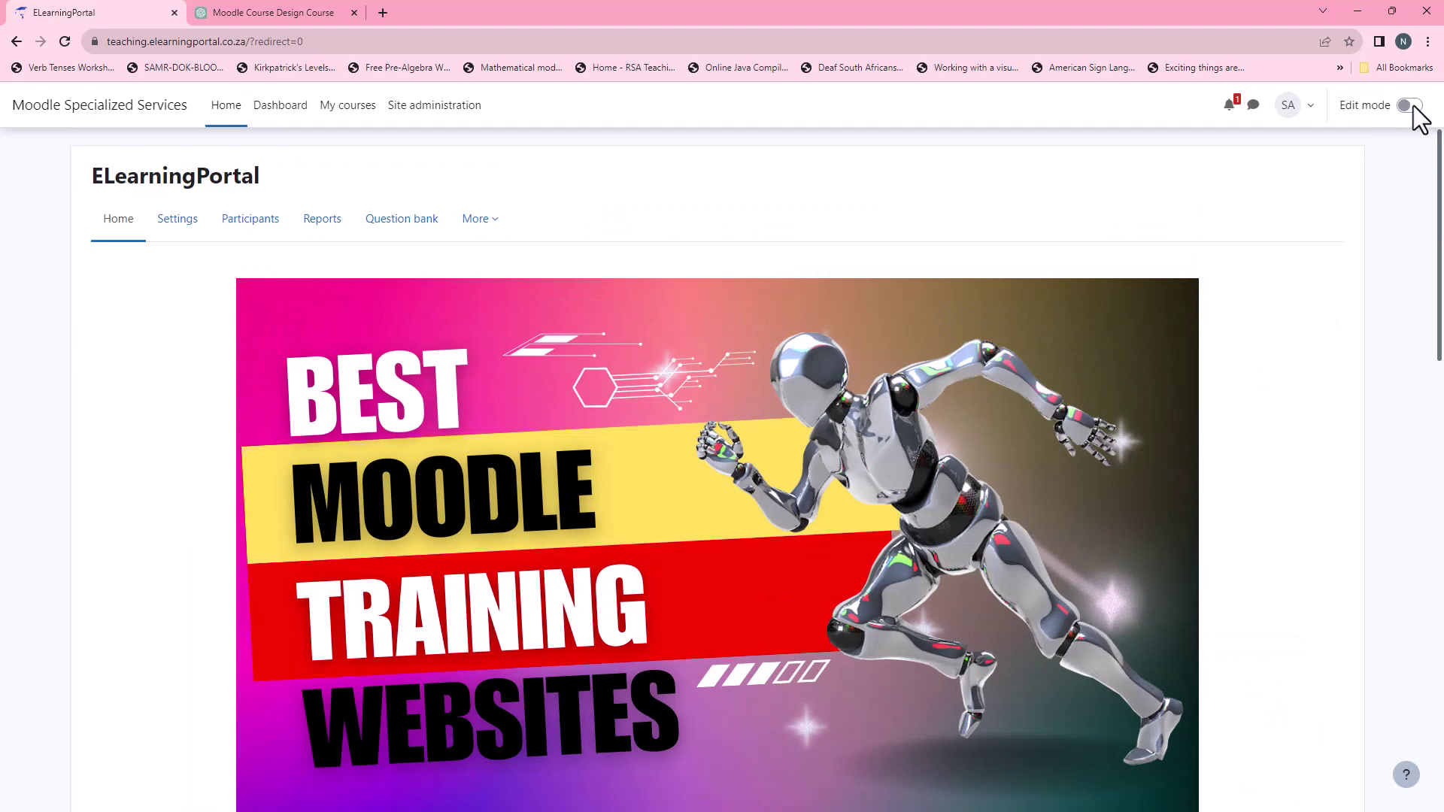
left_click(1410, 105)
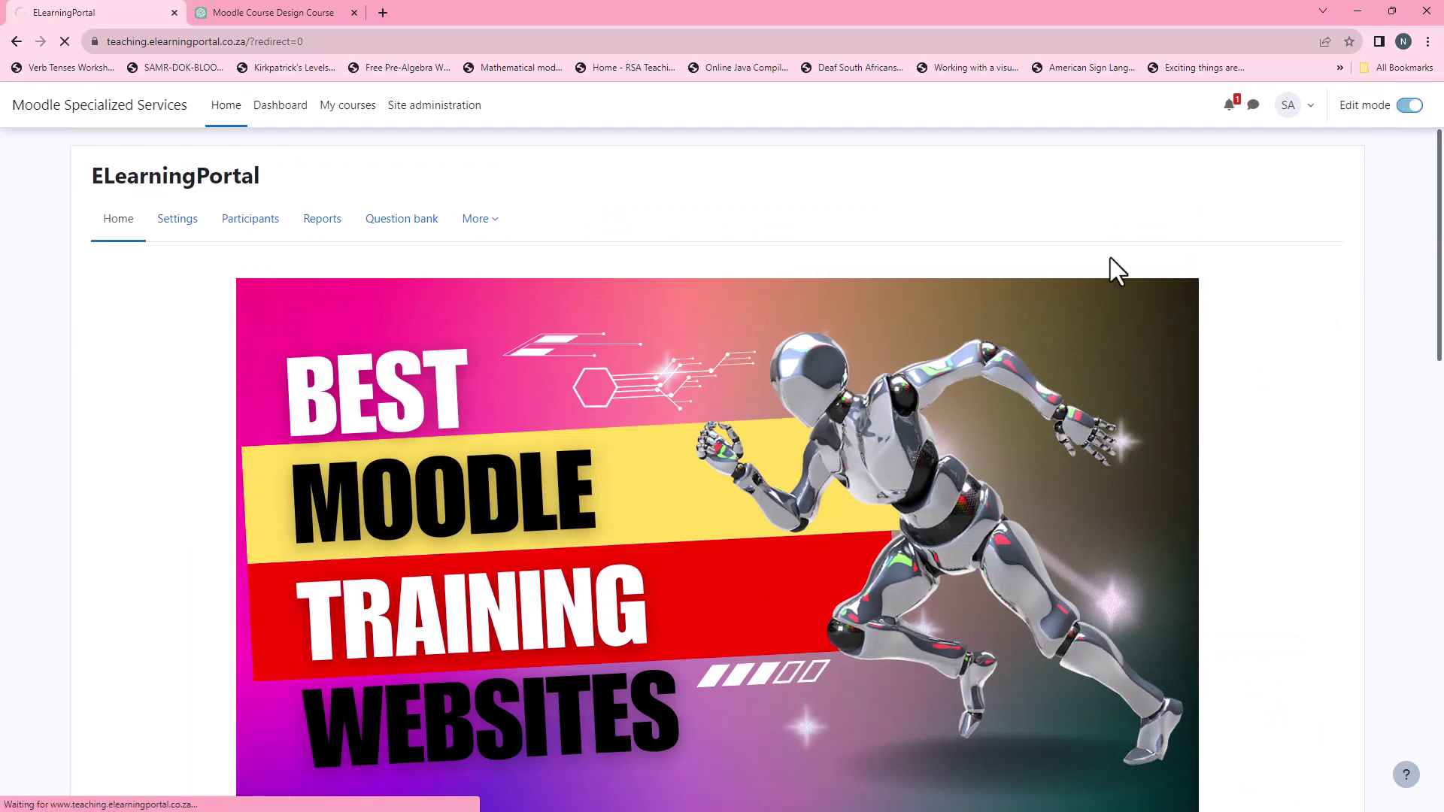
scroll(656, 506, "down", 15)
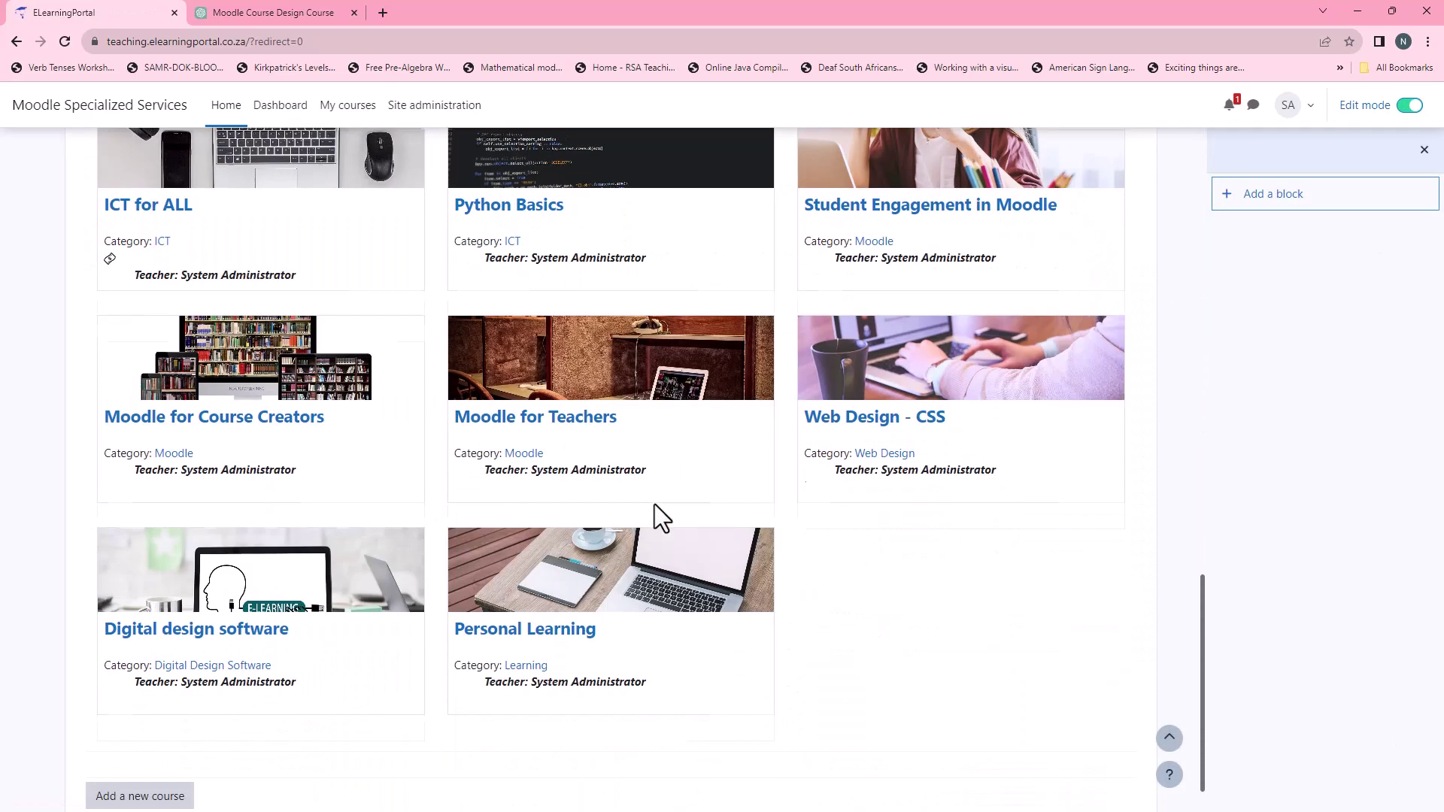
left_click(144, 745)
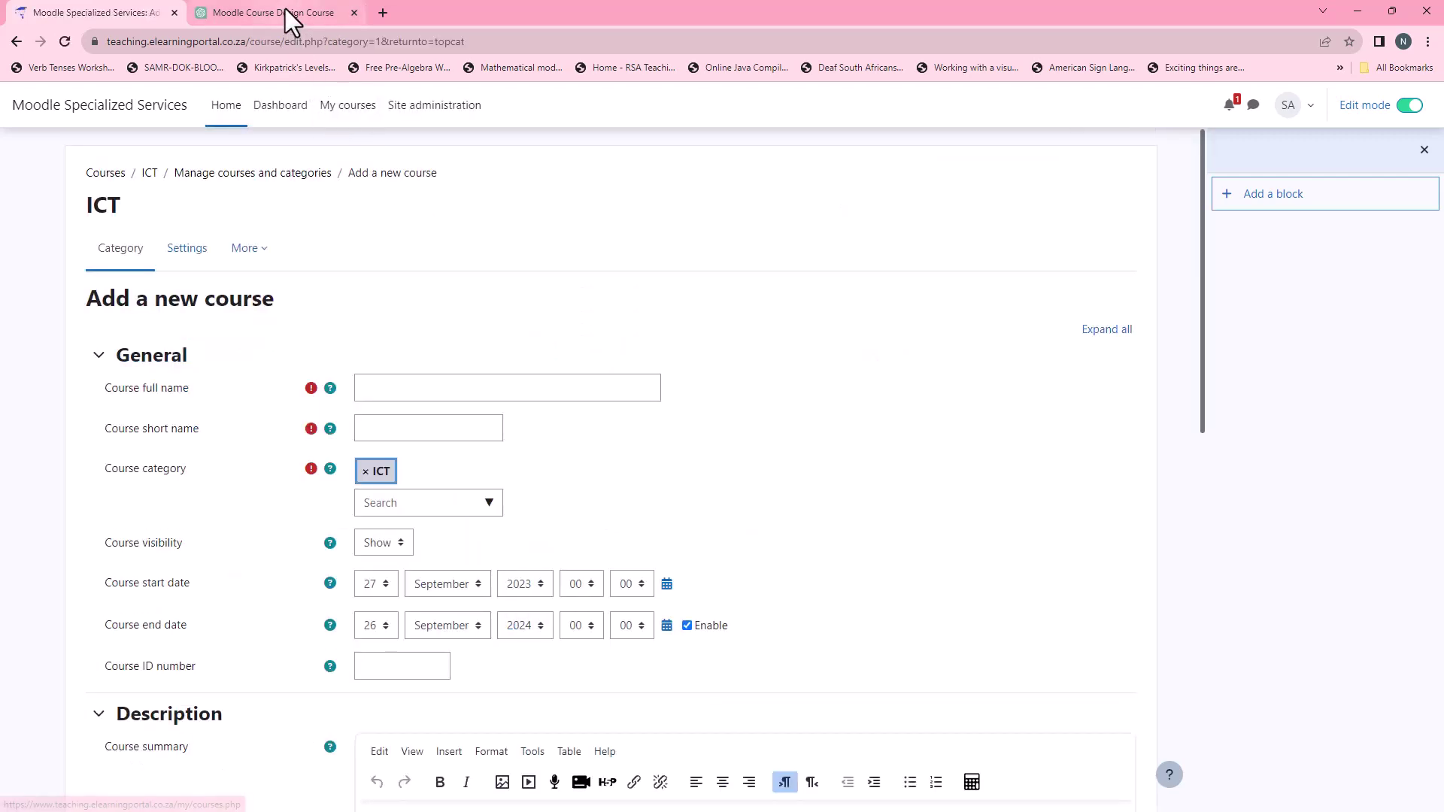
Step: Copy the title "Using Moodle for Course Design" from the ChatGPT outline into the new Moodle course's full name
left_click(290, 13)
left_click_drag(643, 276, 817, 277)
right_click(790, 278)
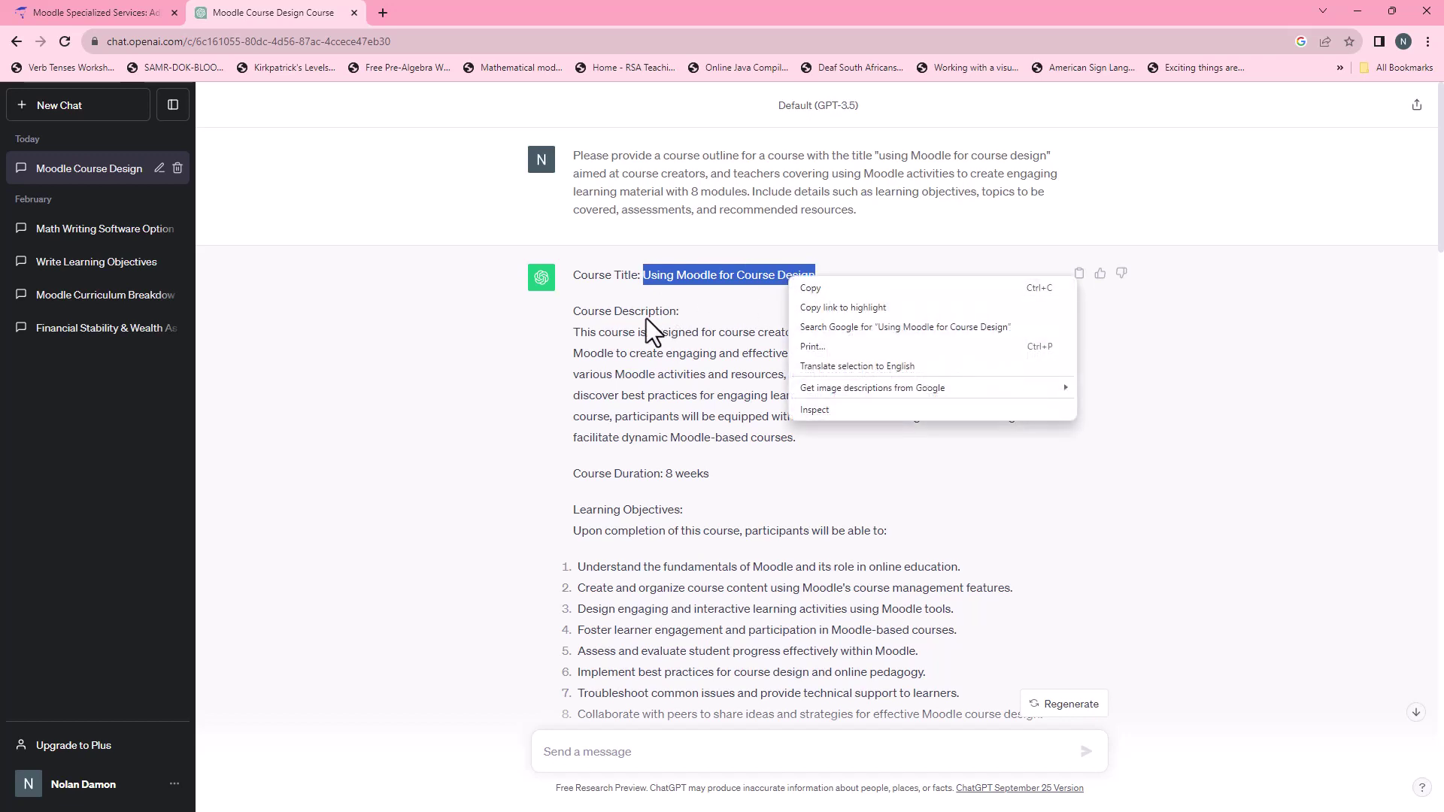
left_click(823, 288)
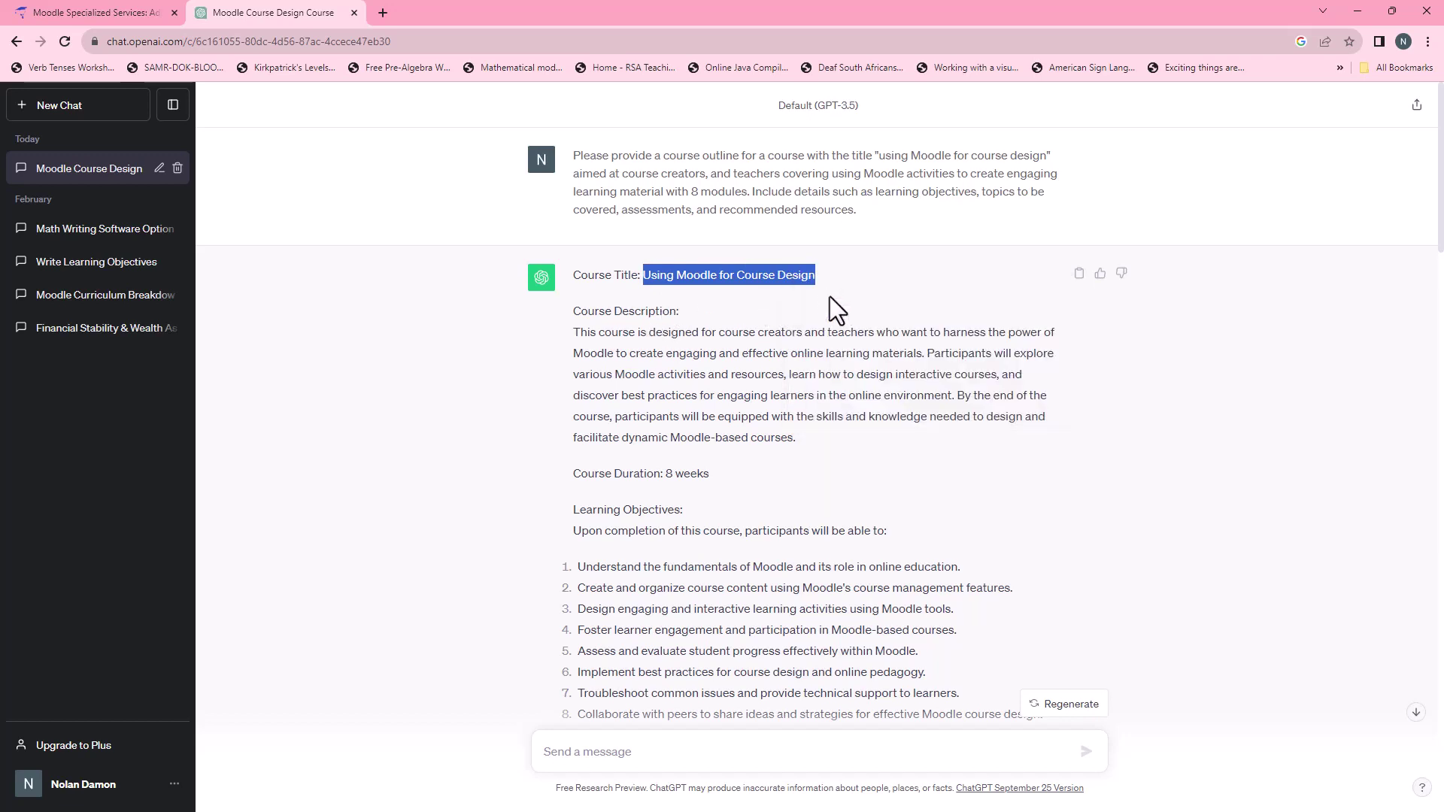
left_click(134, 11)
left_click(455, 385)
right_click(455, 384)
left_click(516, 497)
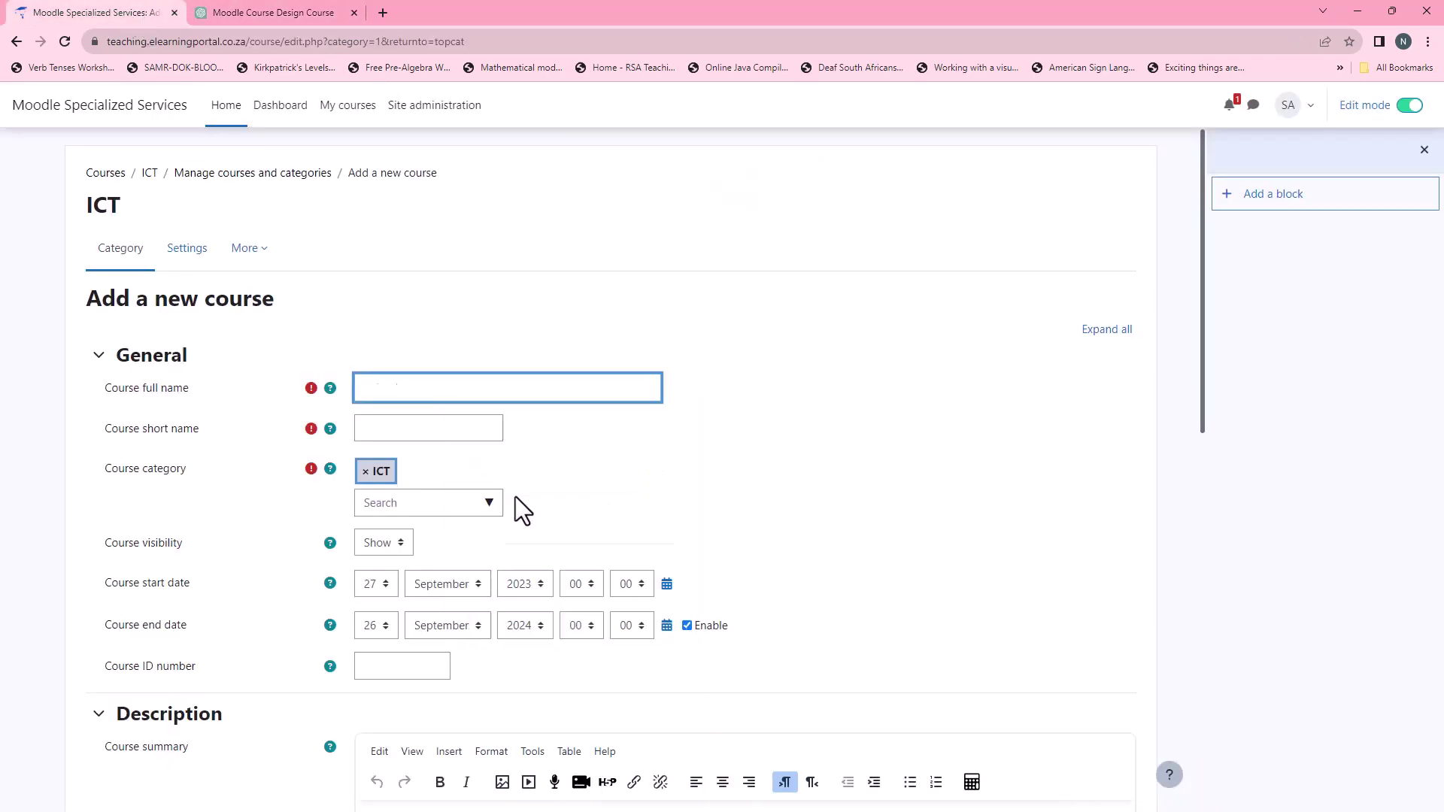
Step: Paste "Using Moodle for Course Design" as the course short name
left_click(453, 426)
right_click(452, 425)
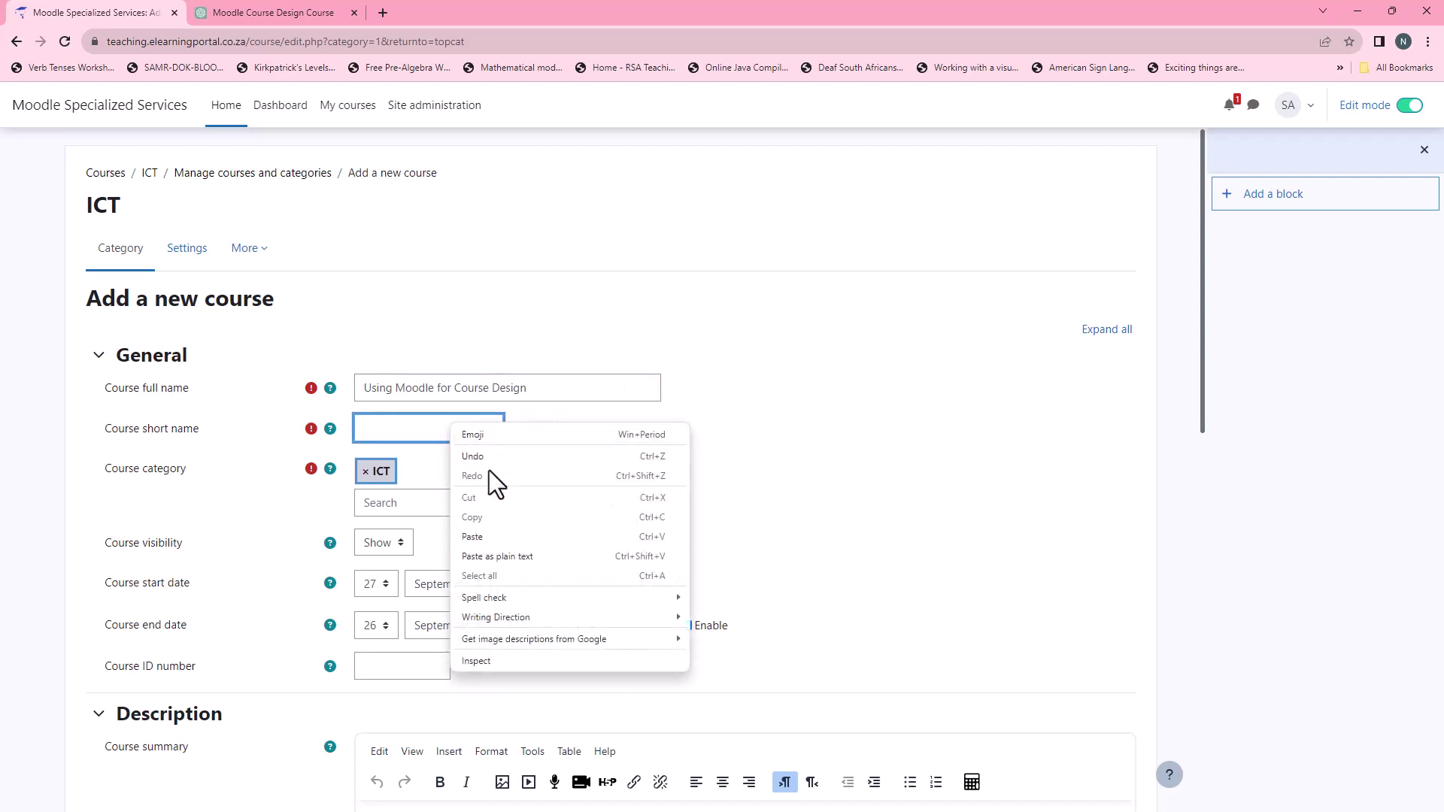
left_click(481, 537)
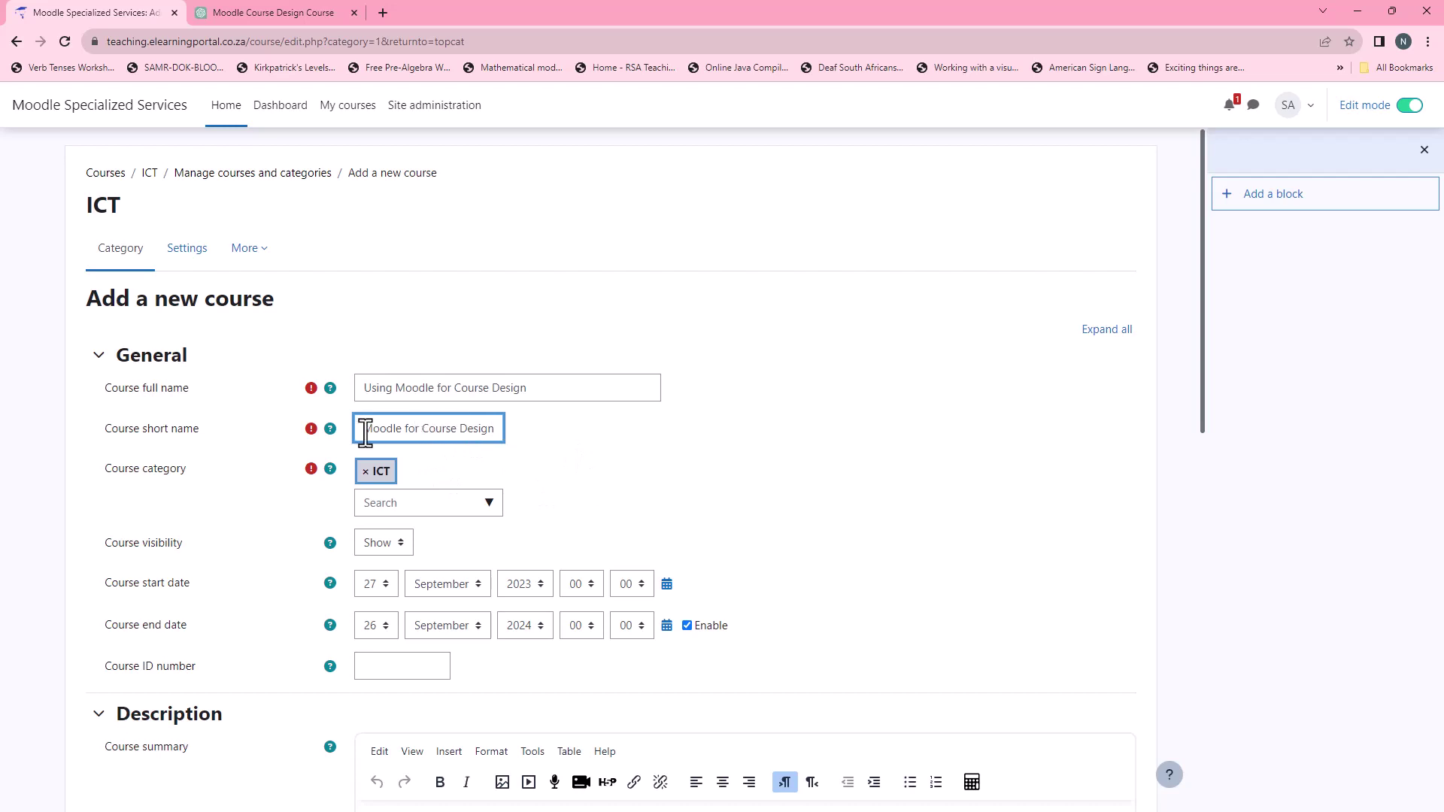
Step: Clear and reselect ICT as the course category, and disable the course end date
left_click(361, 478)
left_click(493, 526)
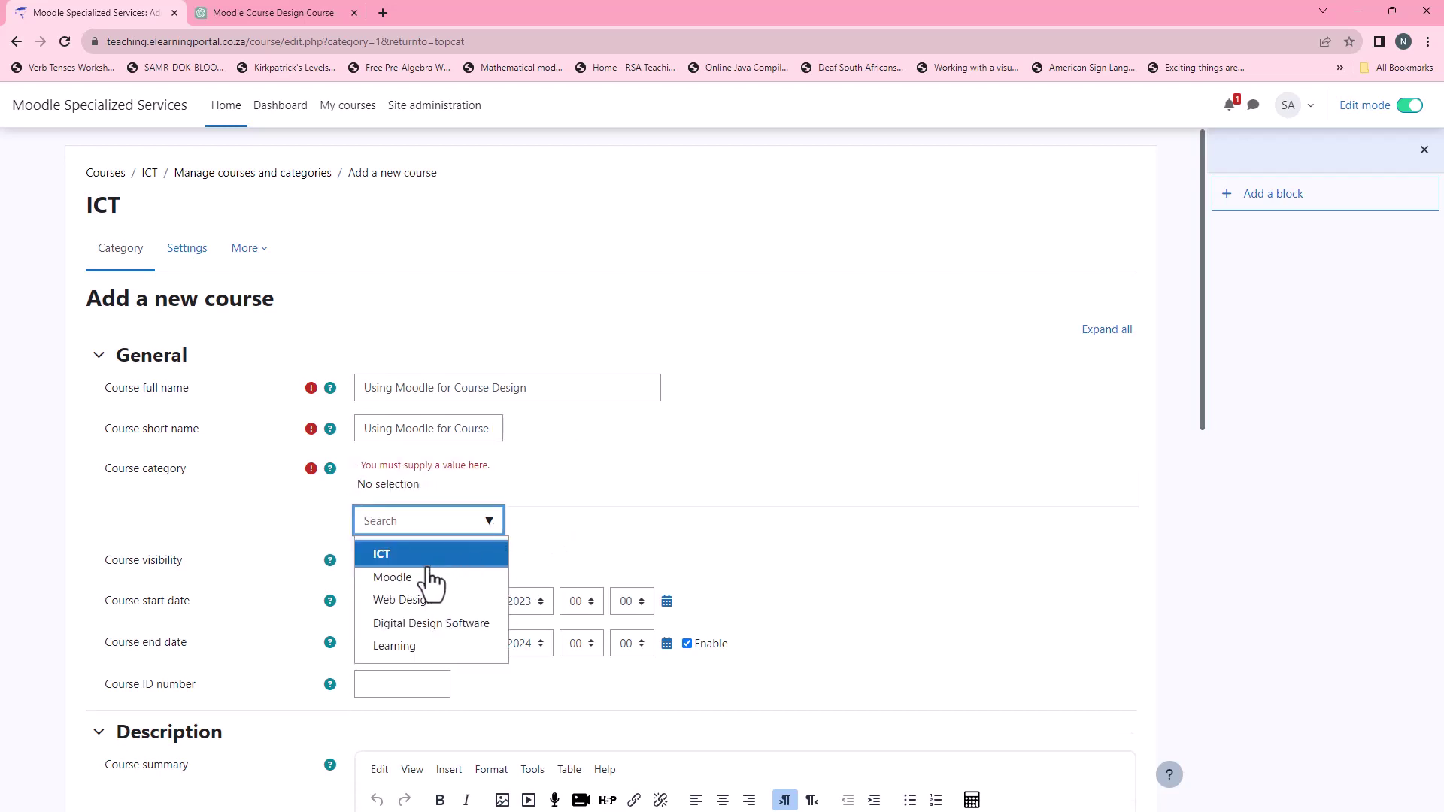
scroll(425, 602, "down", 2)
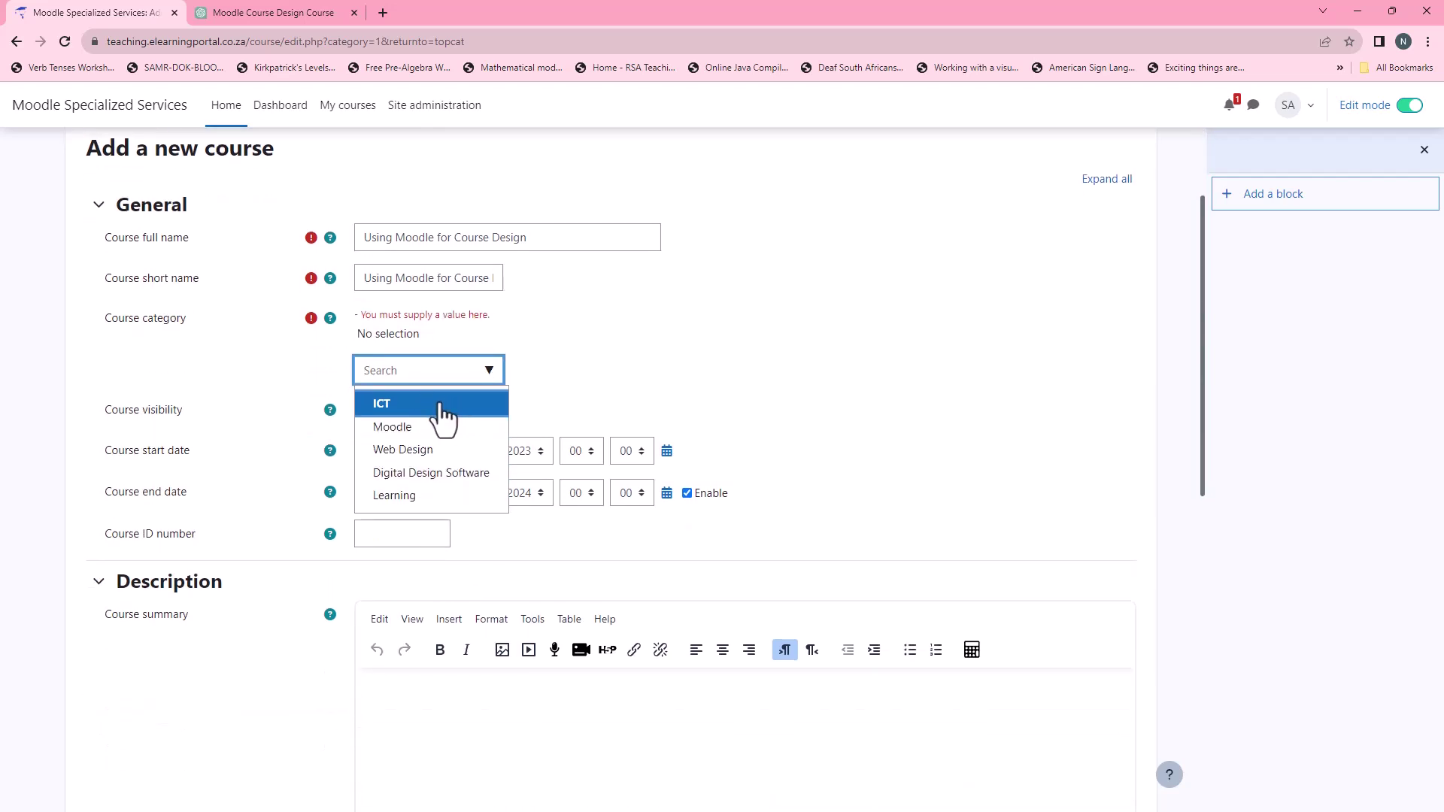
left_click(463, 411)
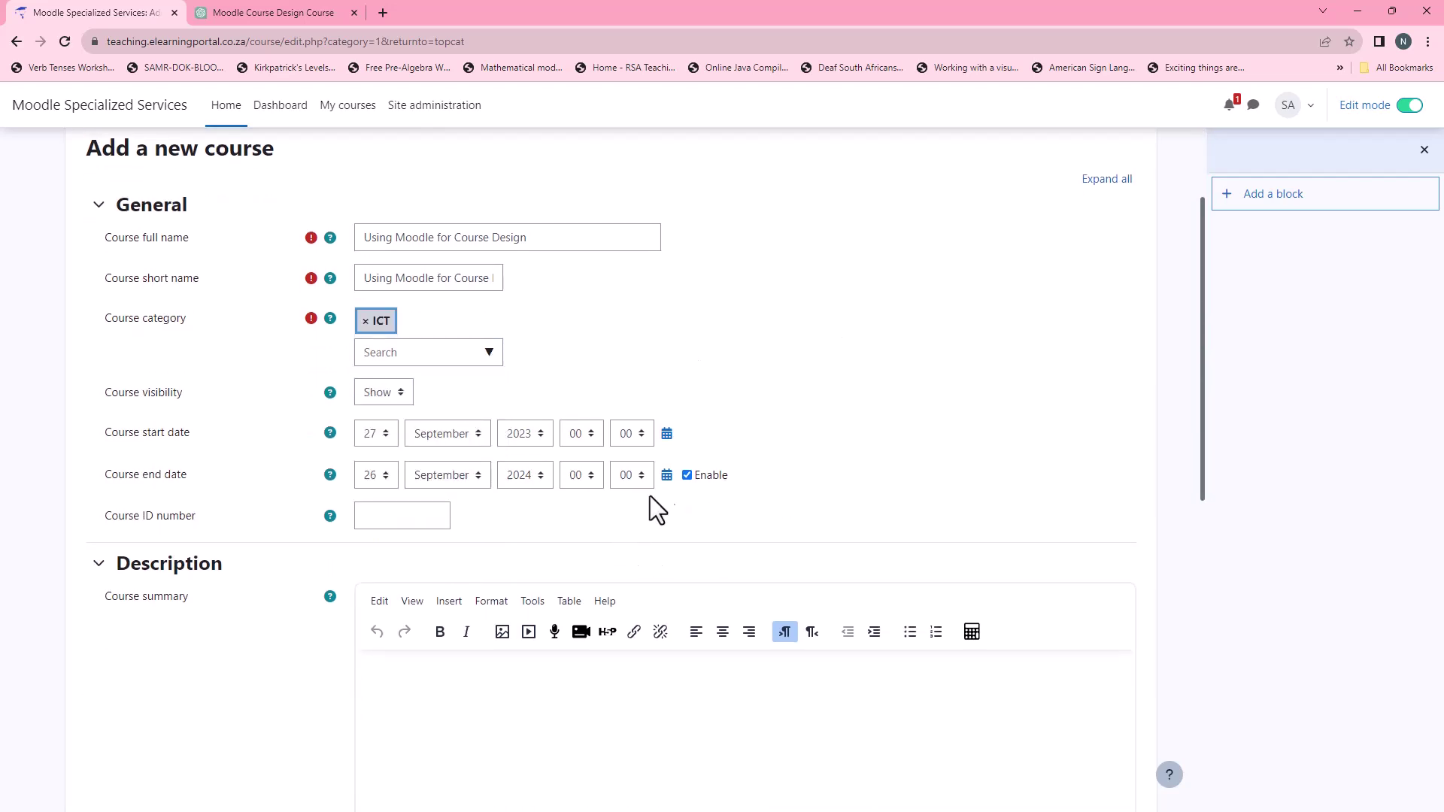
left_click(687, 476)
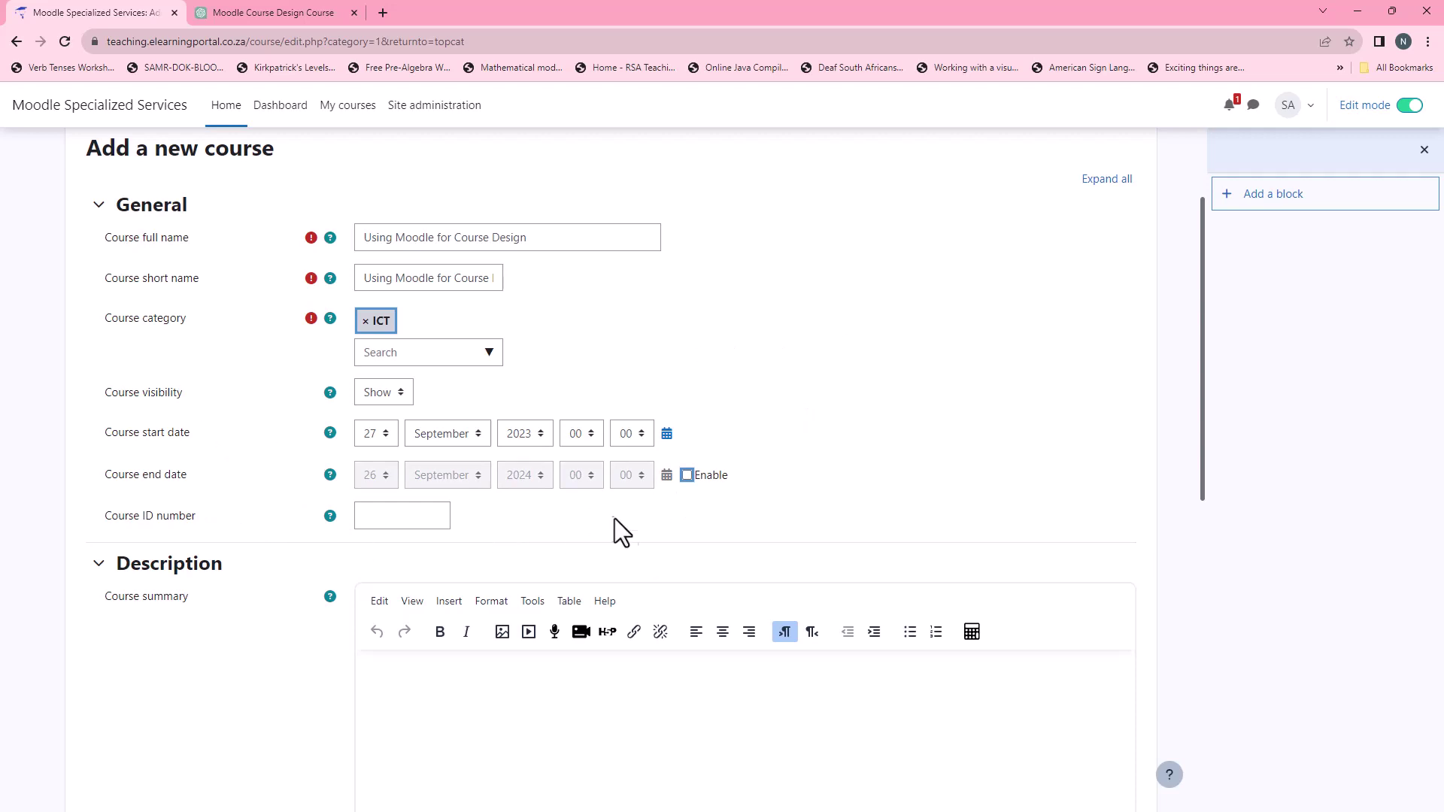
Step: Copy the course description paragraph from the ChatGPT outline into the Moodle course summary
scroll(268, 513, "down", 3)
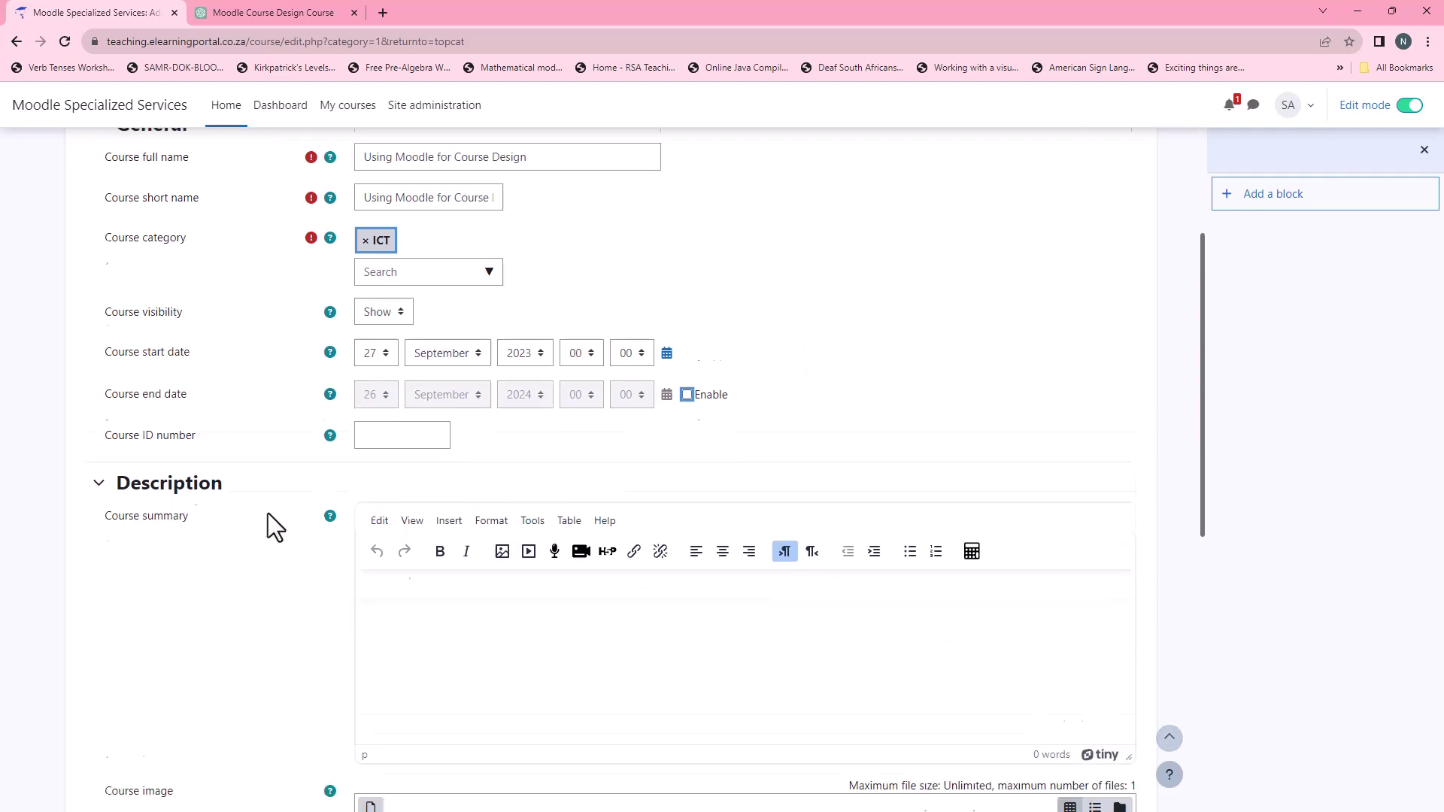
left_click(296, 18)
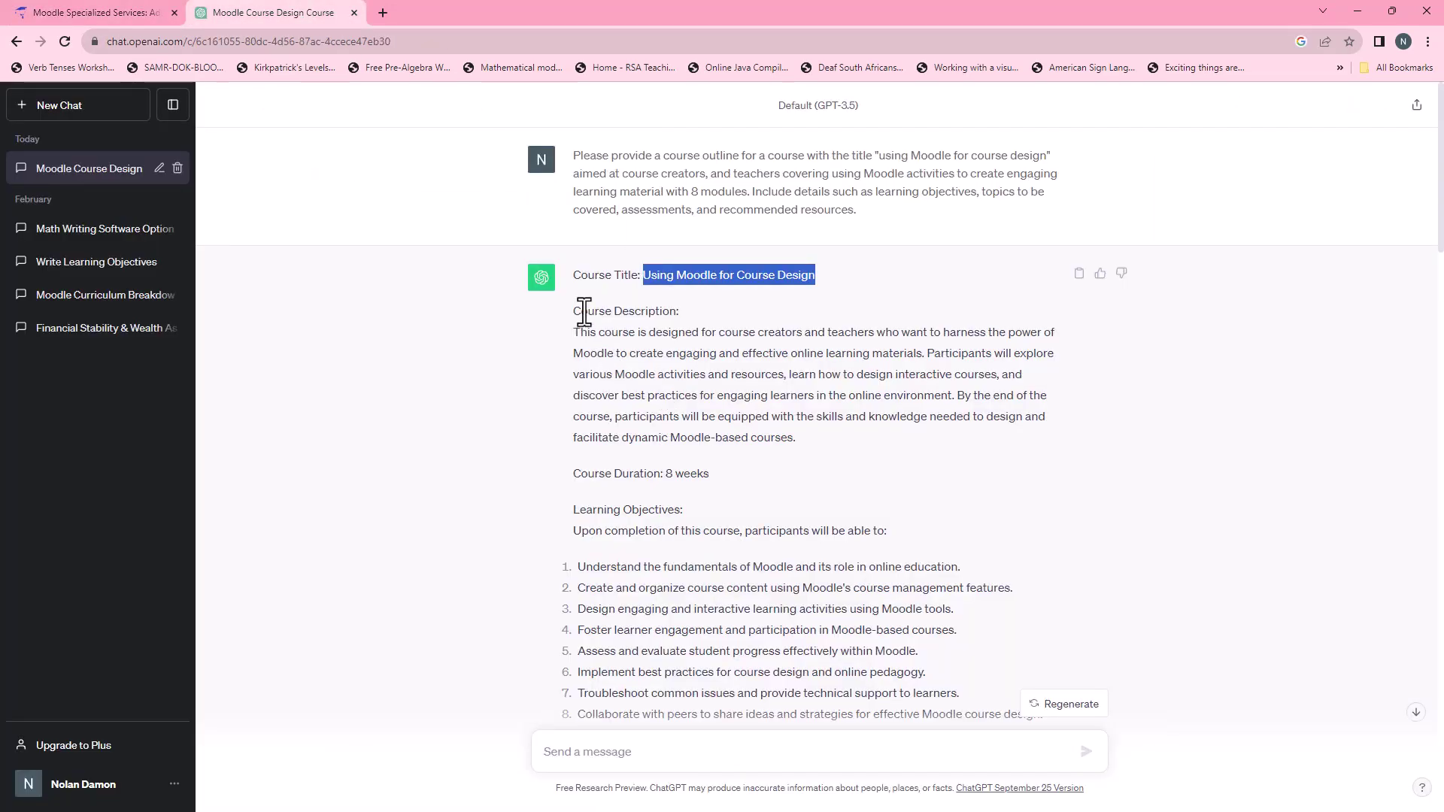
left_click_drag(574, 332, 796, 439)
right_click(768, 418)
left_click(813, 429)
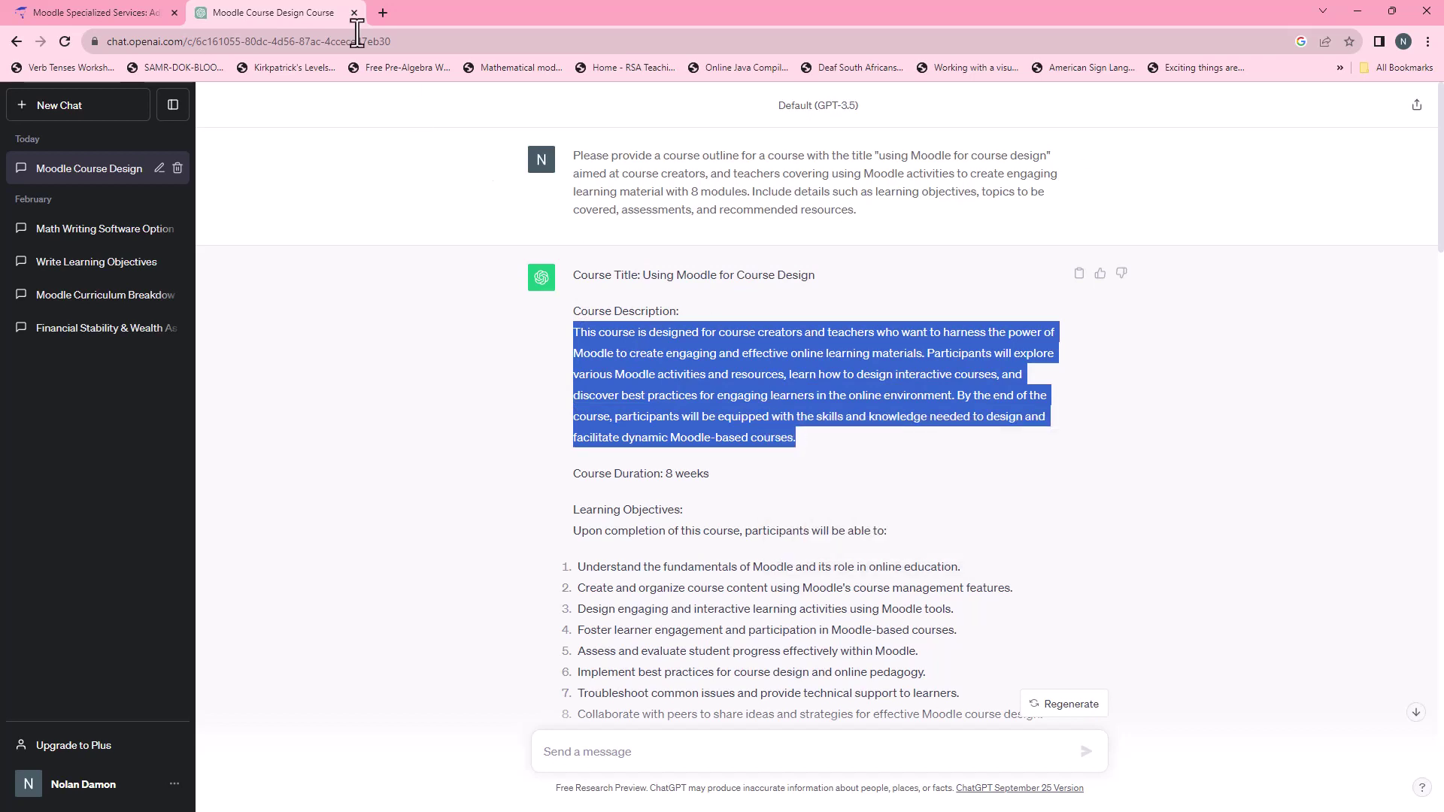
left_click(132, 22)
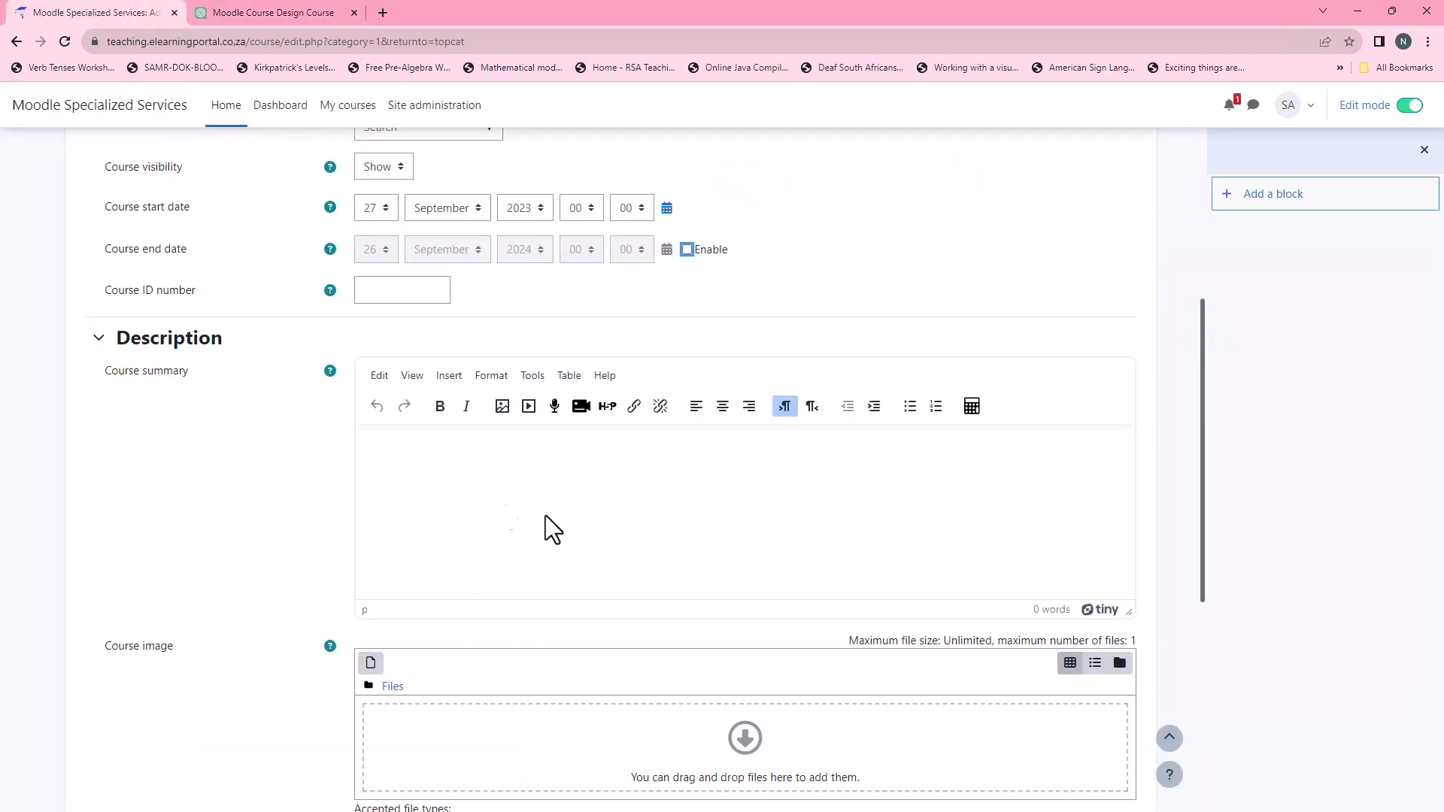
right_click(395, 445)
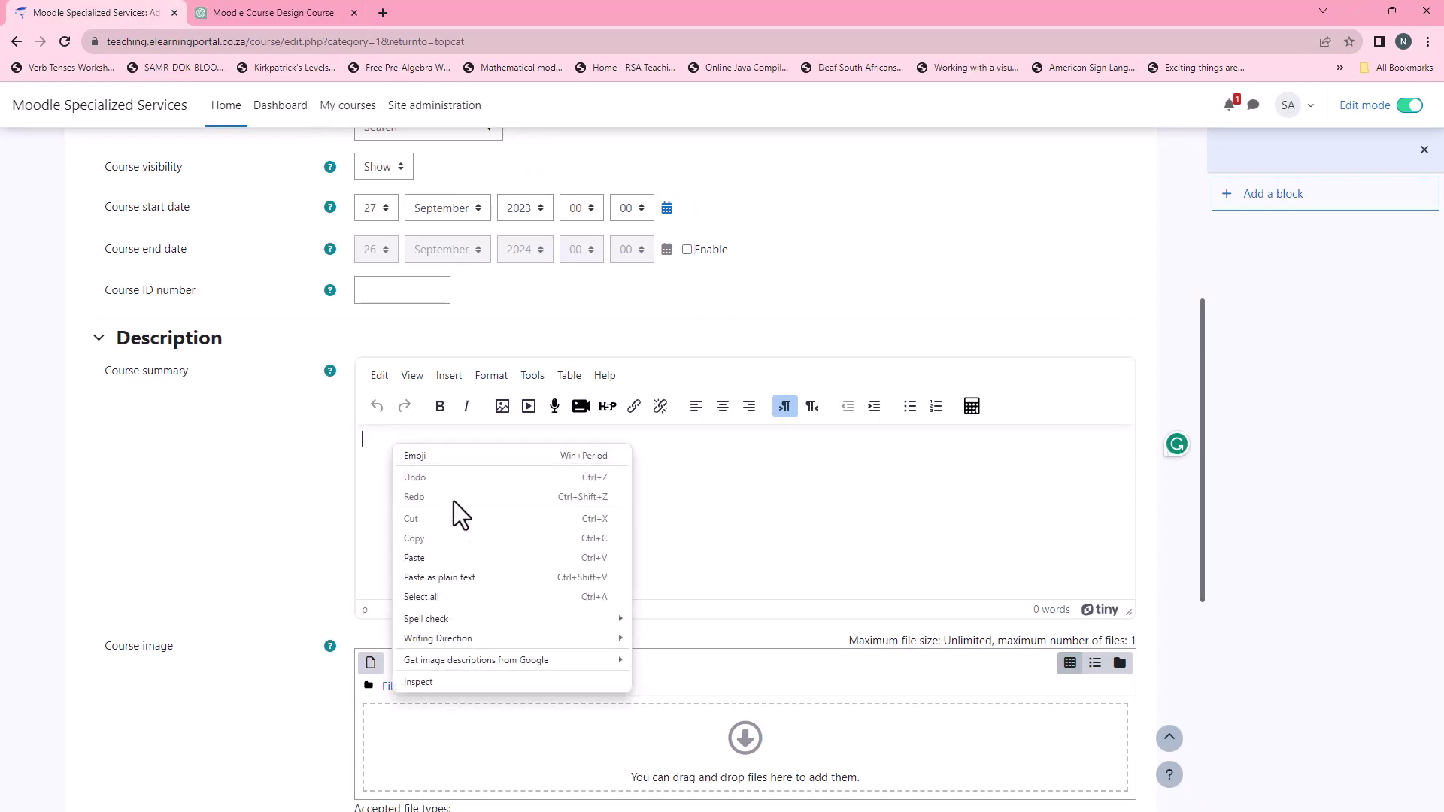
left_click(443, 556)
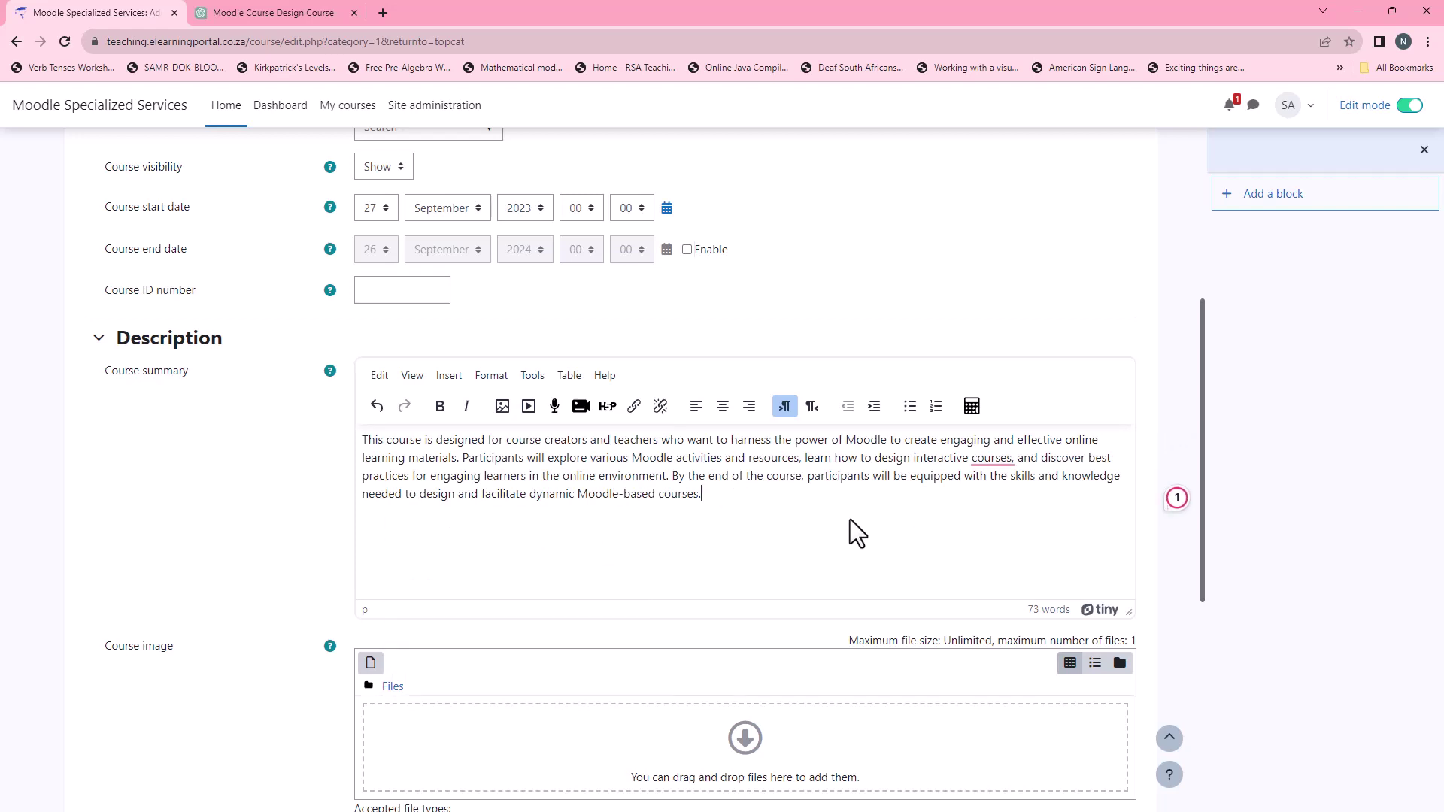
left_click(254, 9)
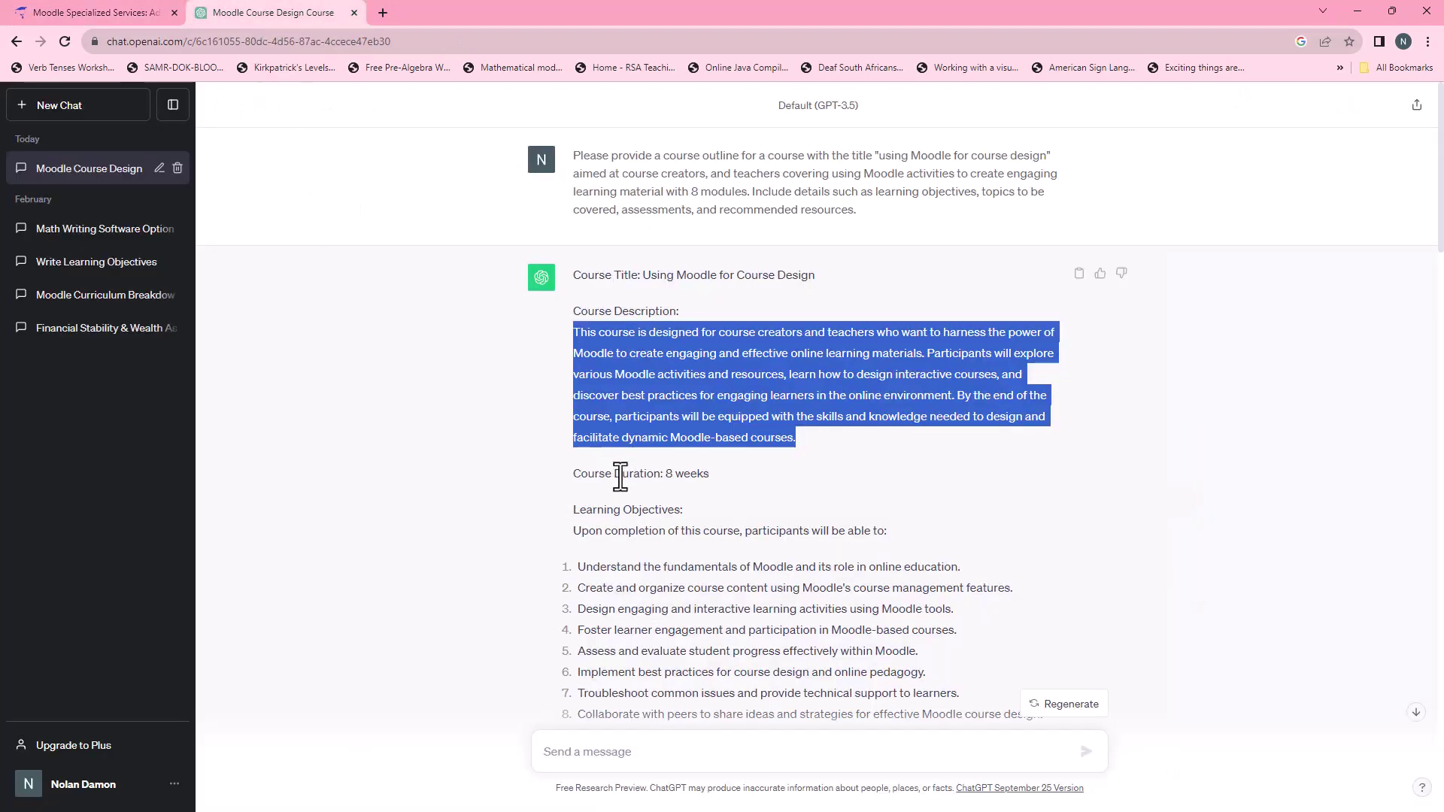
scroll(725, 474, "down", 1)
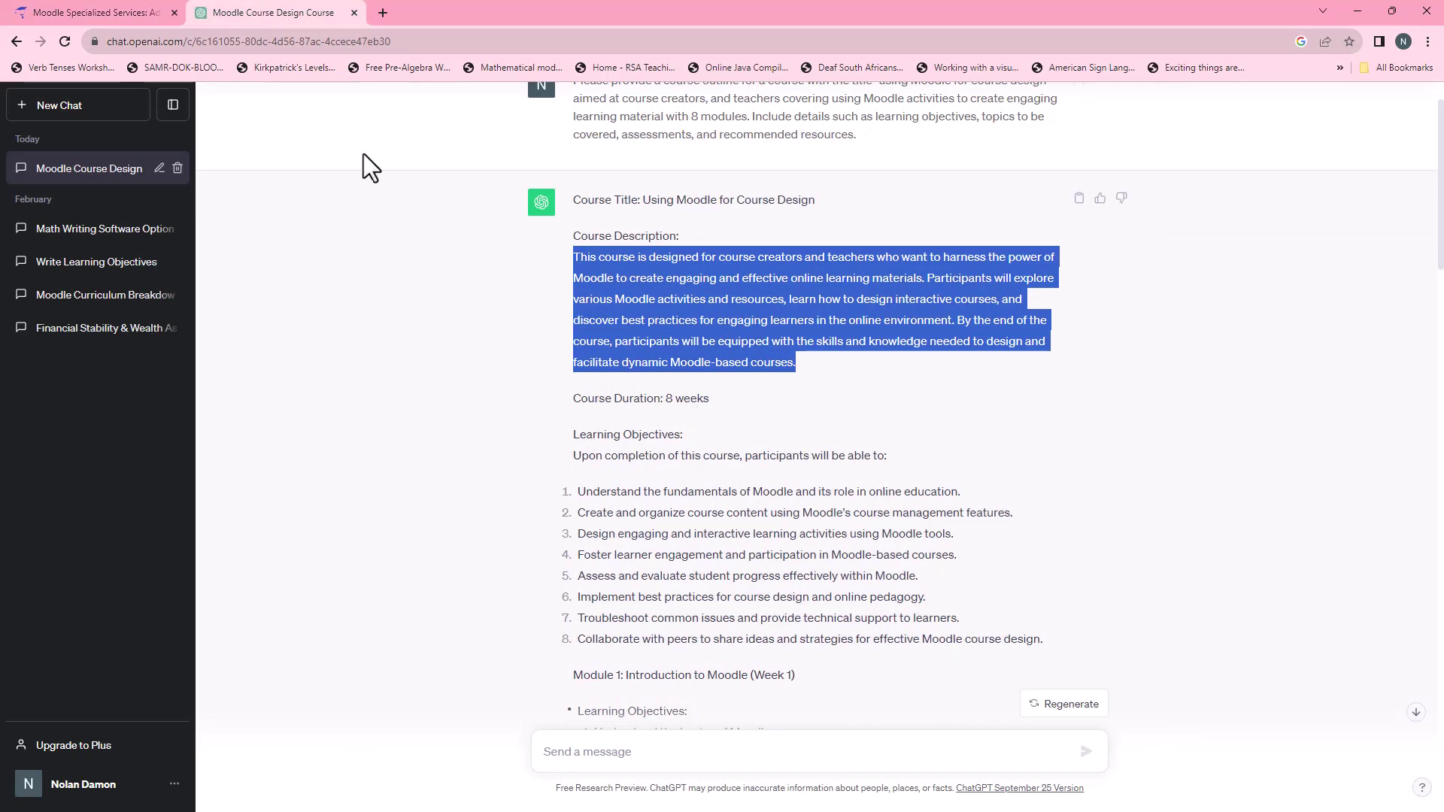
left_click(92, 12)
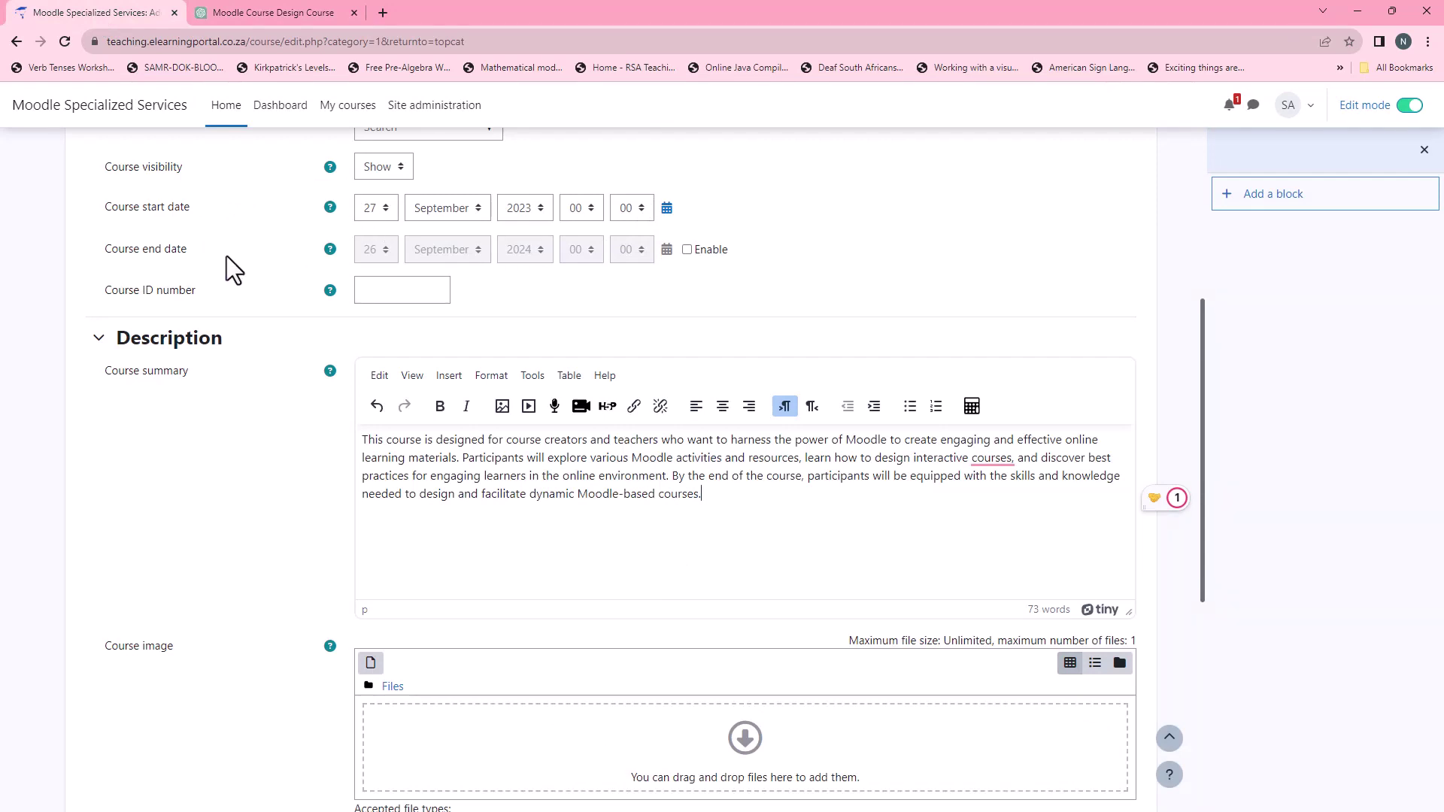
left_click(265, 15)
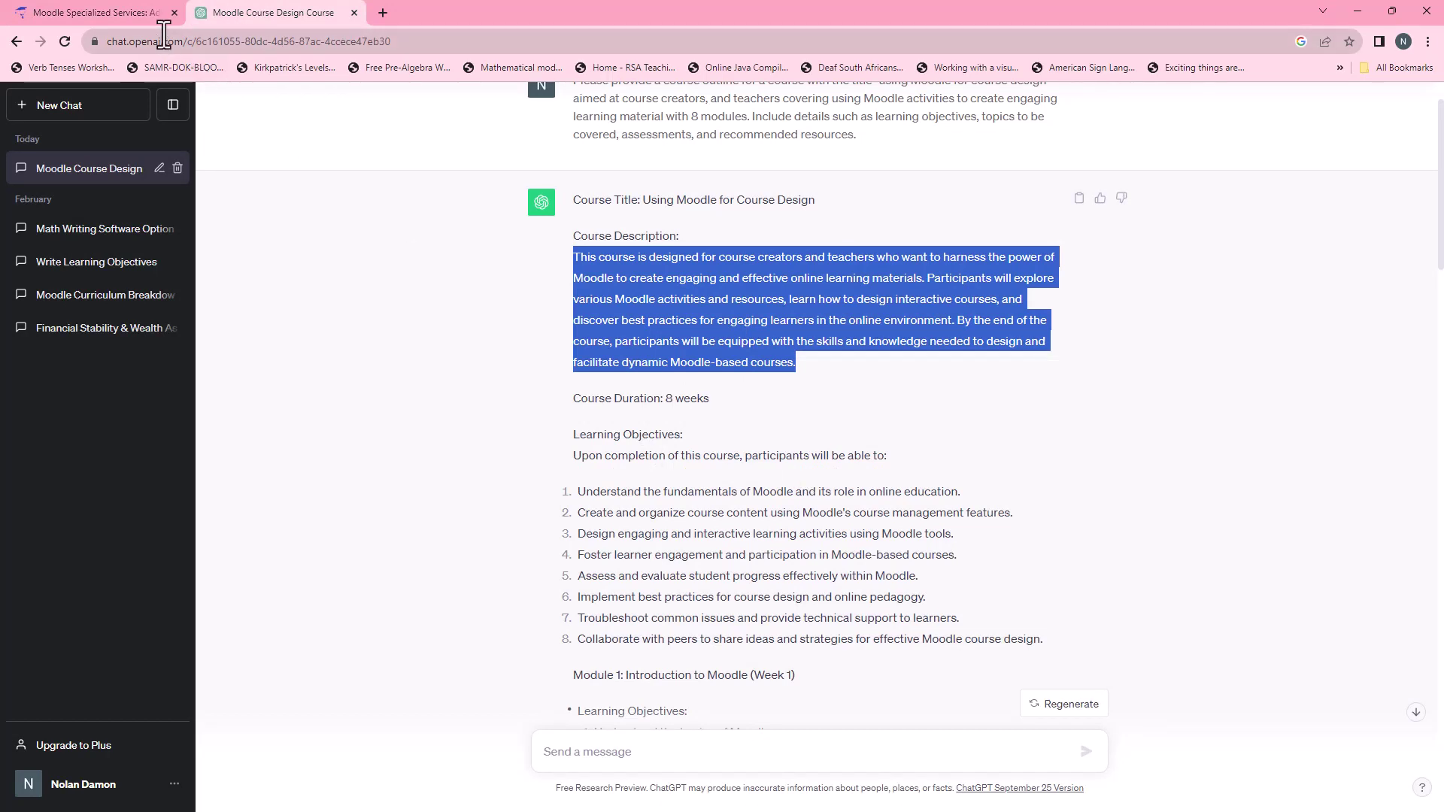
left_click(139, 13)
Step: Set the course format to Weekly format with 8 sections
scroll(304, 570, "down", 1)
scroll(303, 570, "down", 3)
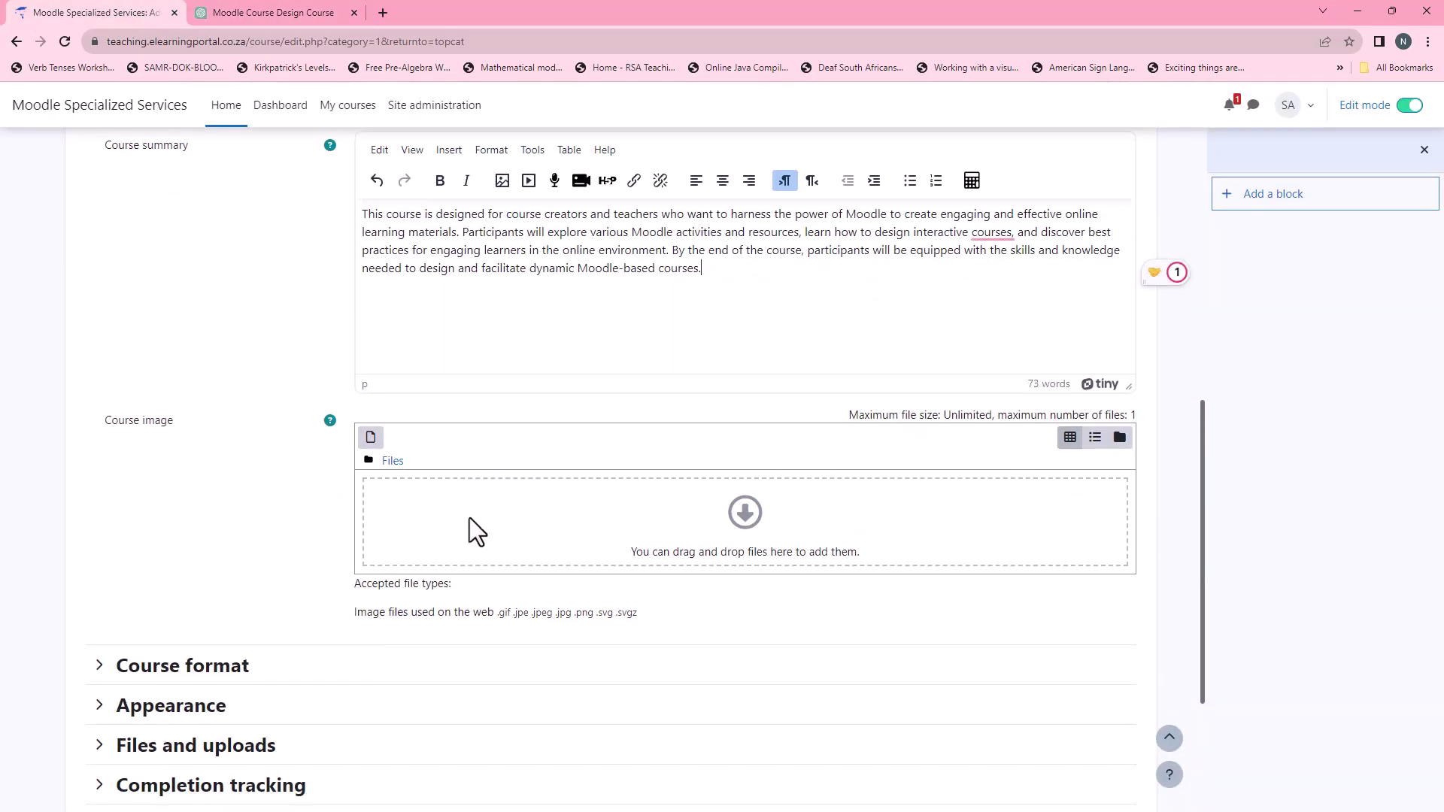
scroll(255, 512, "down", 2)
scroll(252, 511, "down", 1)
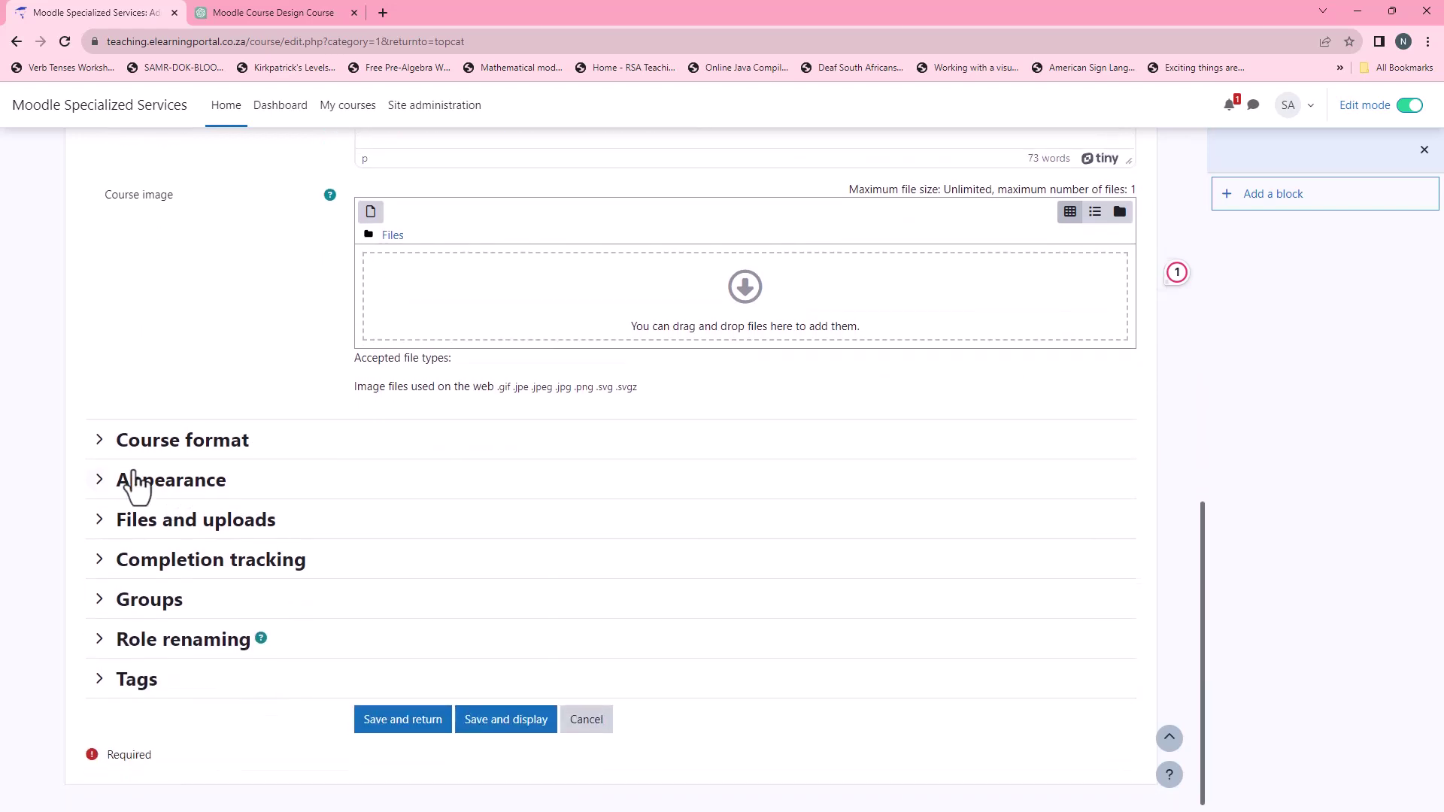
left_click(99, 440)
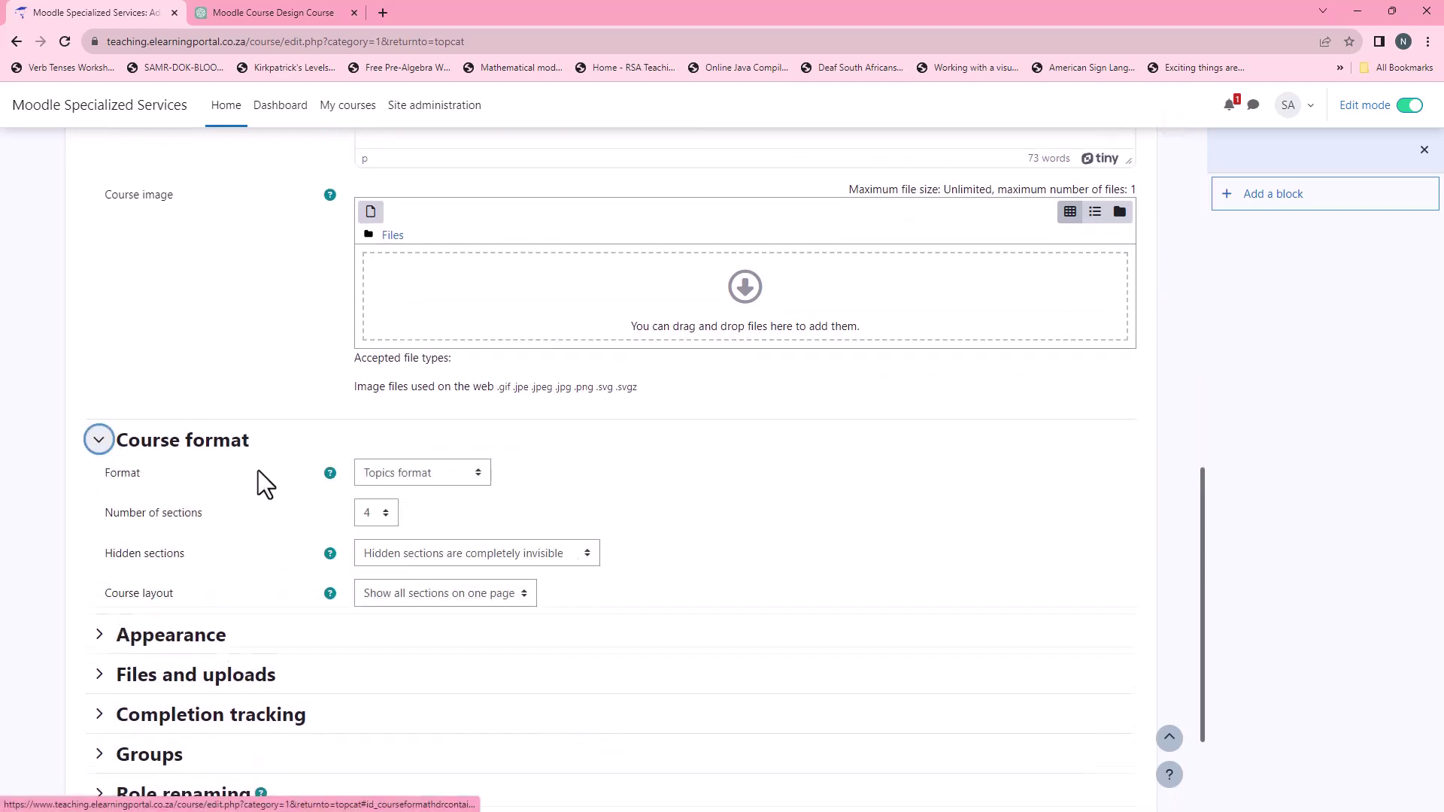
left_click(478, 472)
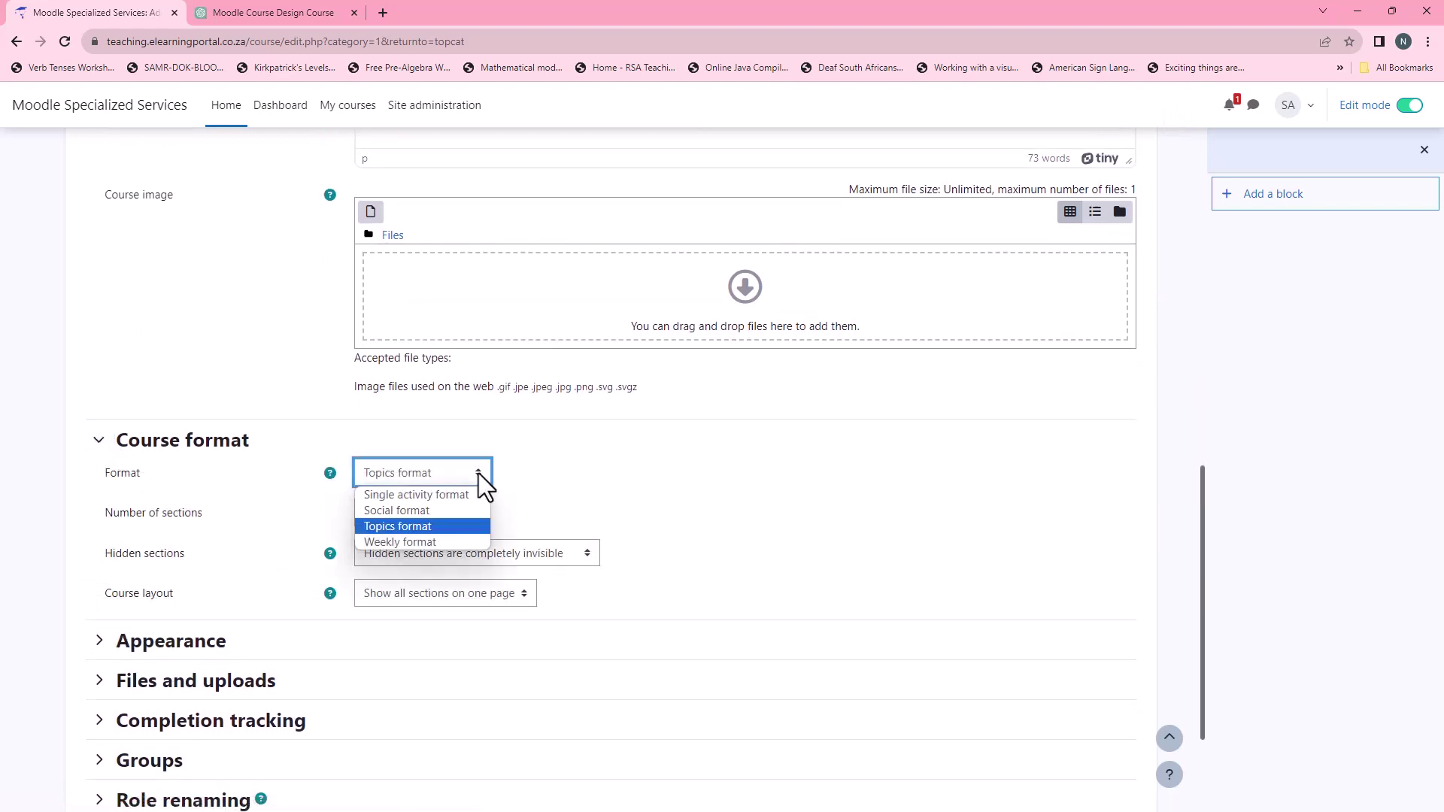
left_click(437, 543)
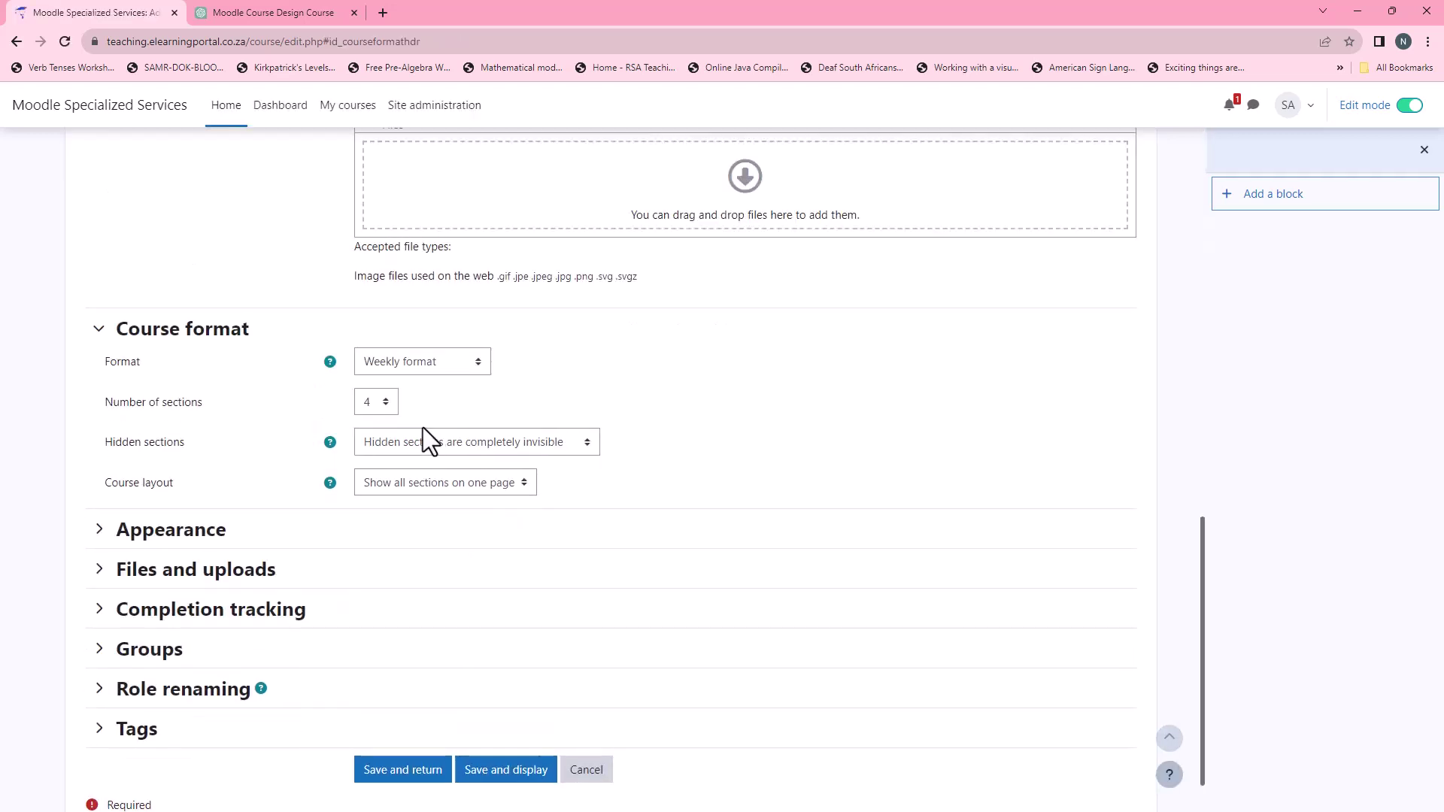
left_click(387, 411)
left_click(378, 550)
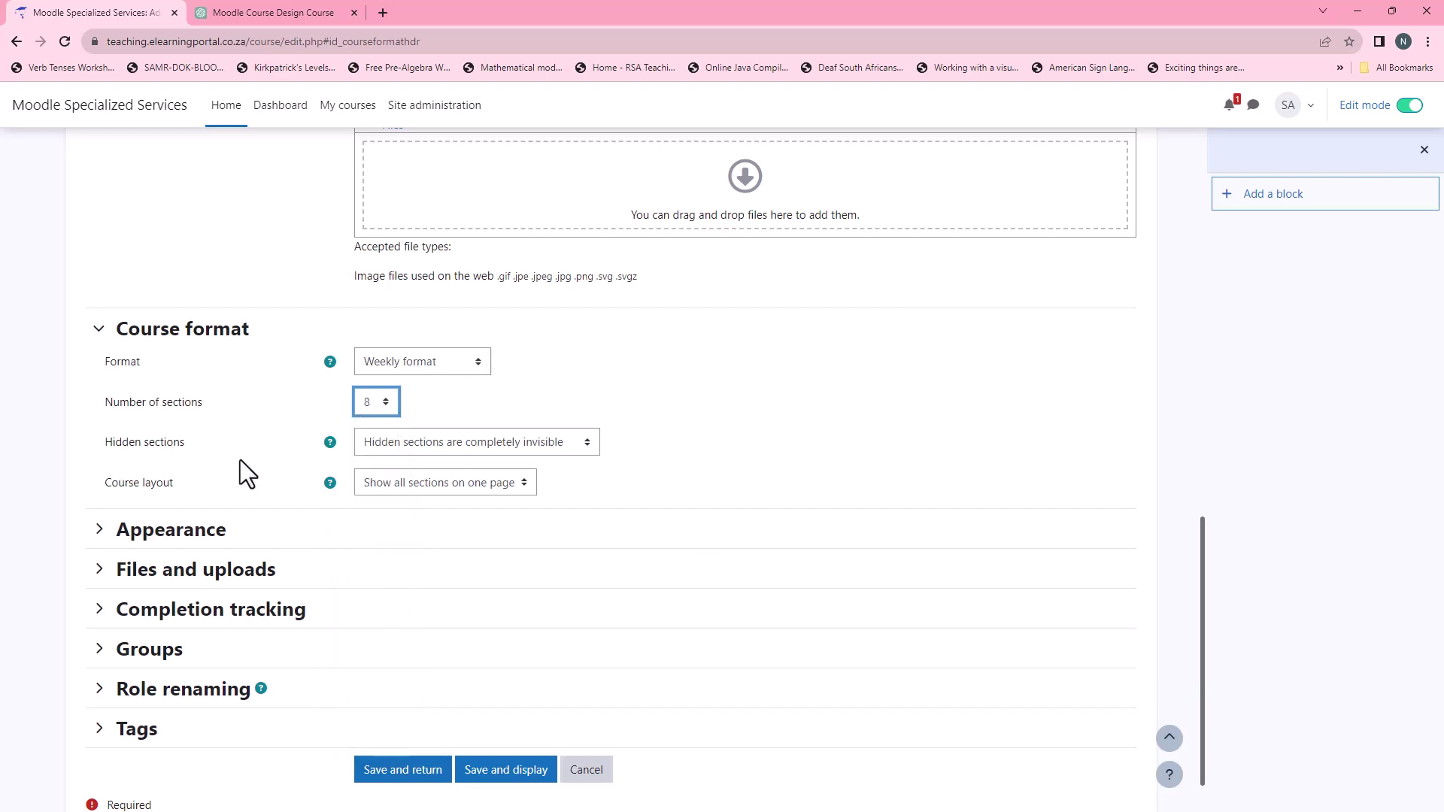
Step: Force the LearnR theme in the course's appearance settings
scroll(240, 460, "down", 1)
left_click(99, 471)
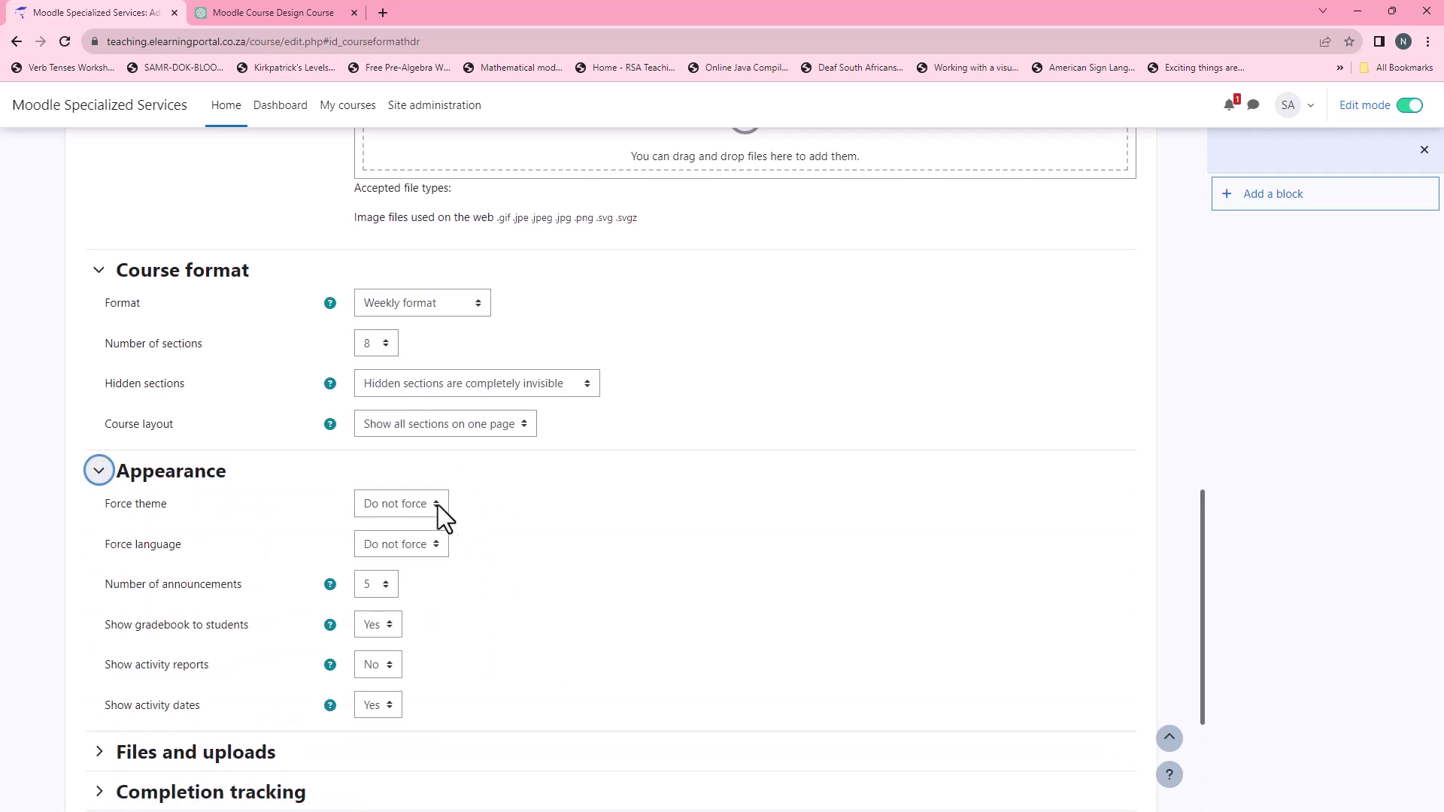
left_click(442, 508)
left_click(409, 638)
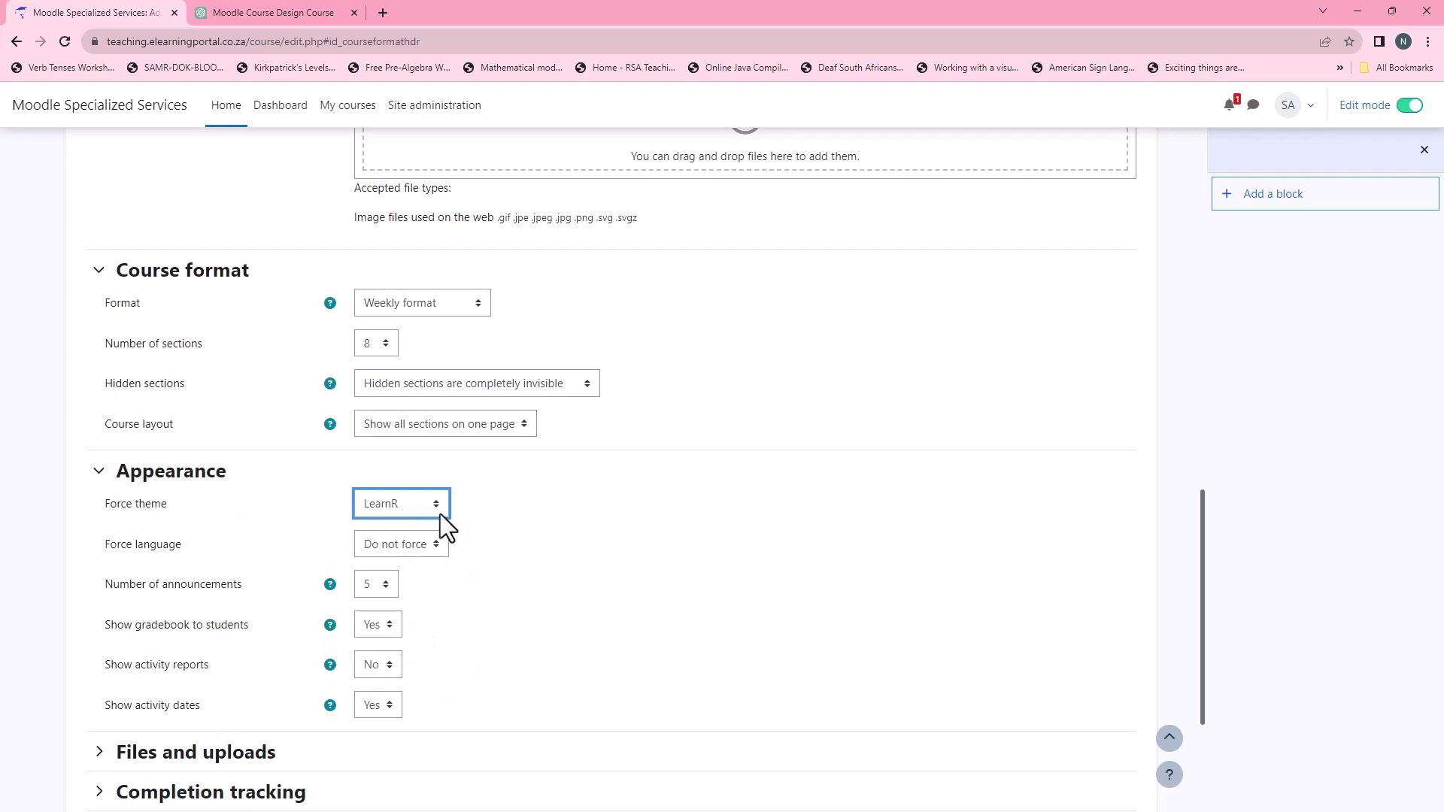
Step: Expand the completion tracking settings and set the course's group mode to Separate groups
scroll(591, 539, "down", 3)
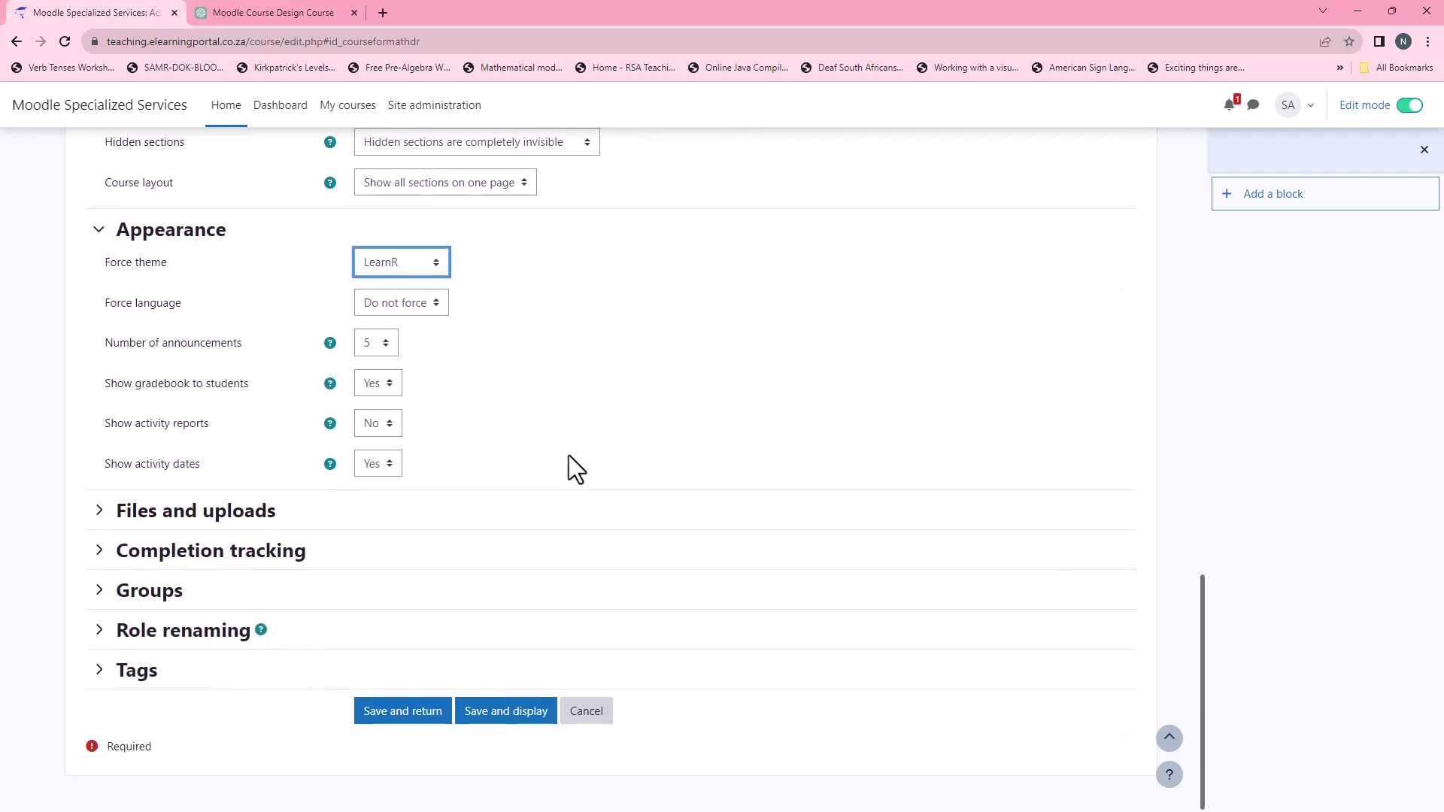
left_click(101, 553)
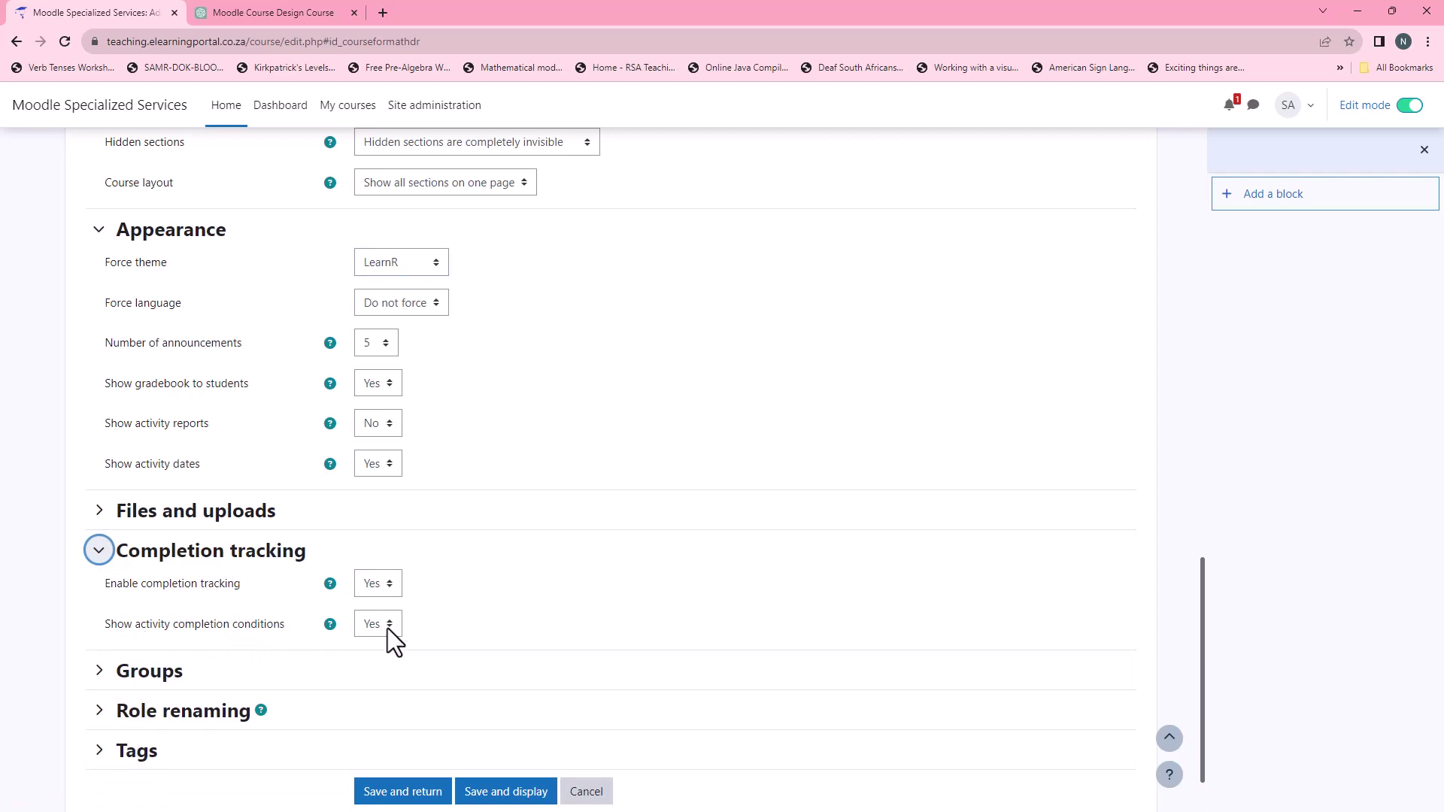
left_click(98, 673)
scroll(405, 573, "down", 3)
left_click(458, 503)
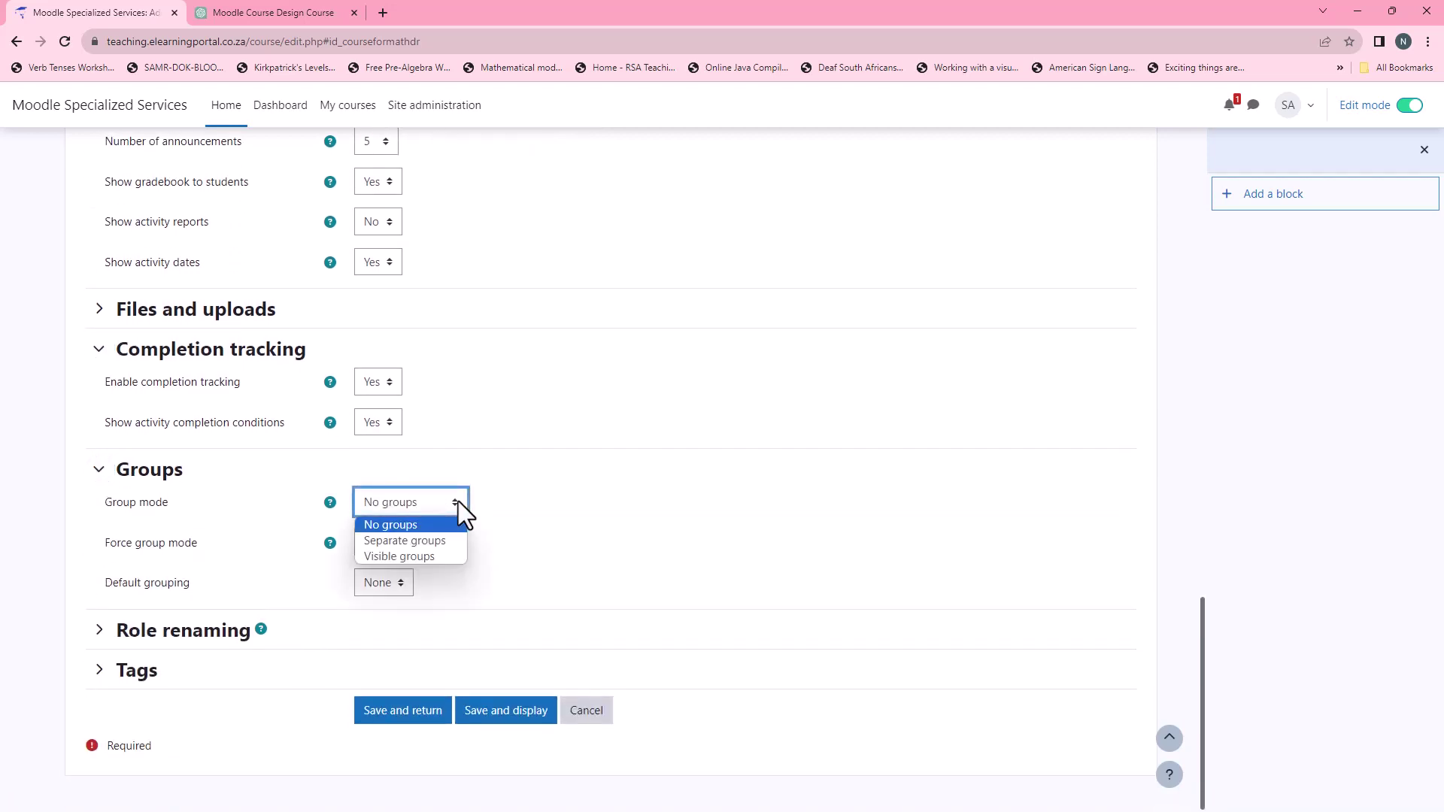
left_click(444, 539)
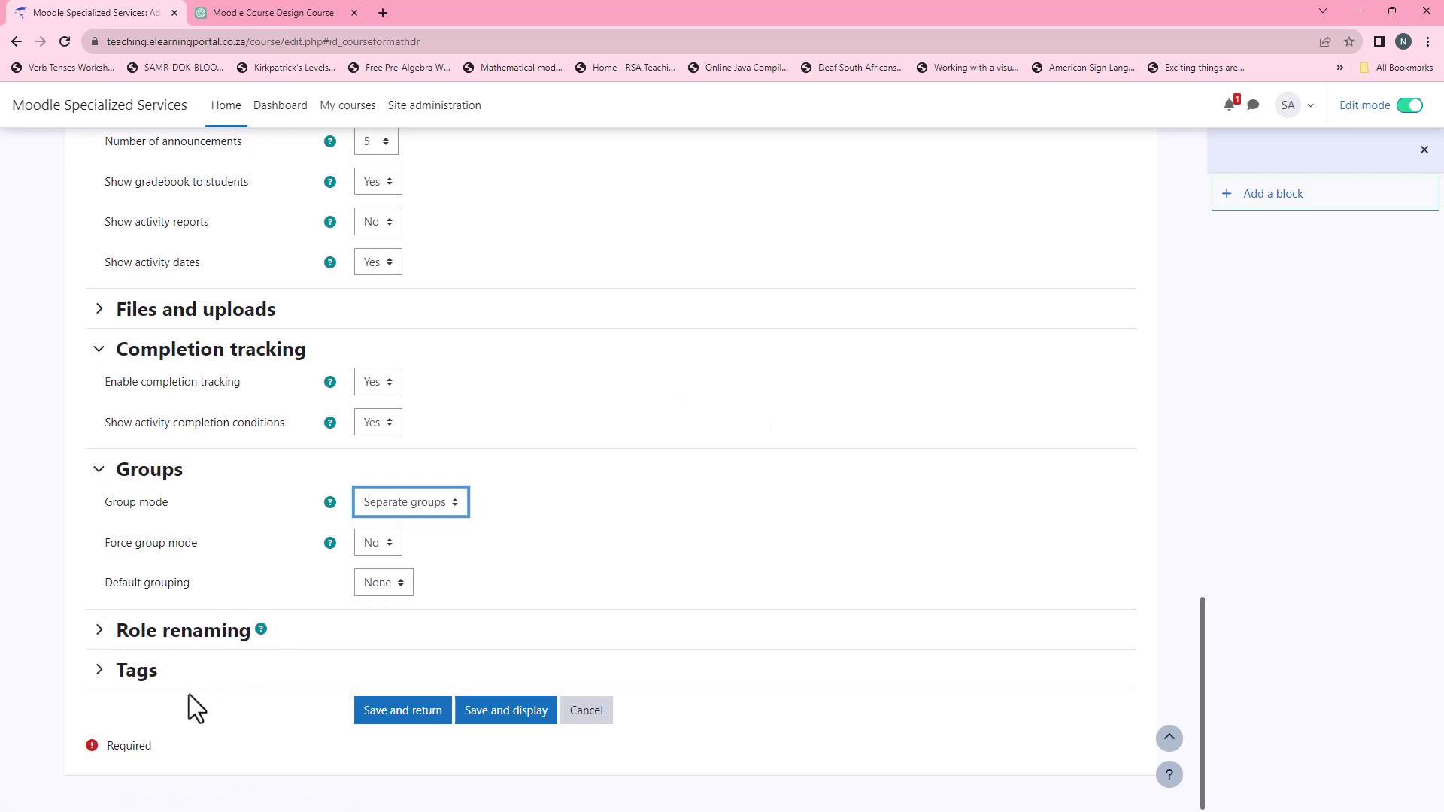
Step: Review the filled-in course settings, and save and display the new course
scroll(218, 679, "up", 14)
scroll(218, 679, "up", 5)
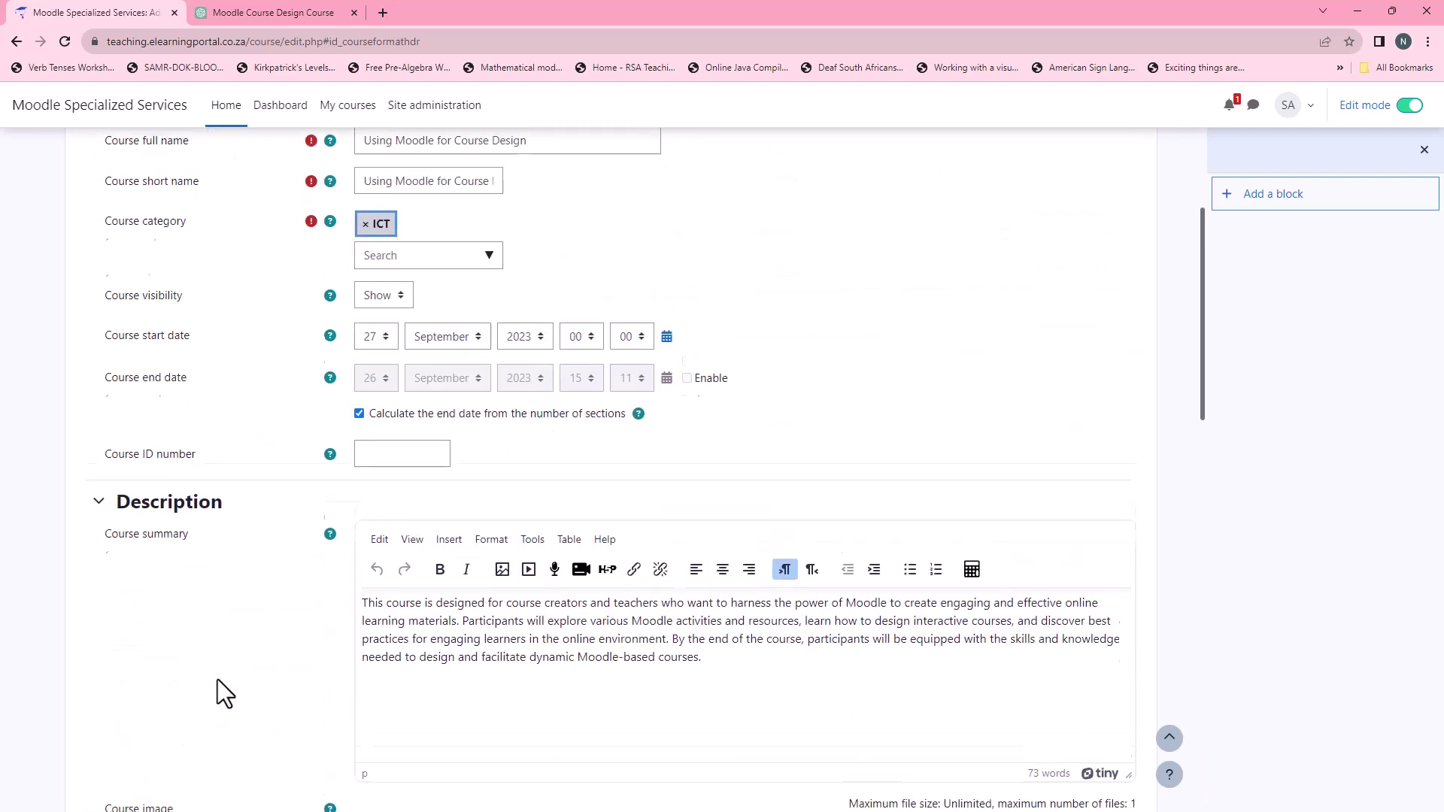
scroll(227, 651, "down", 14)
scroll(228, 651, "down", 5)
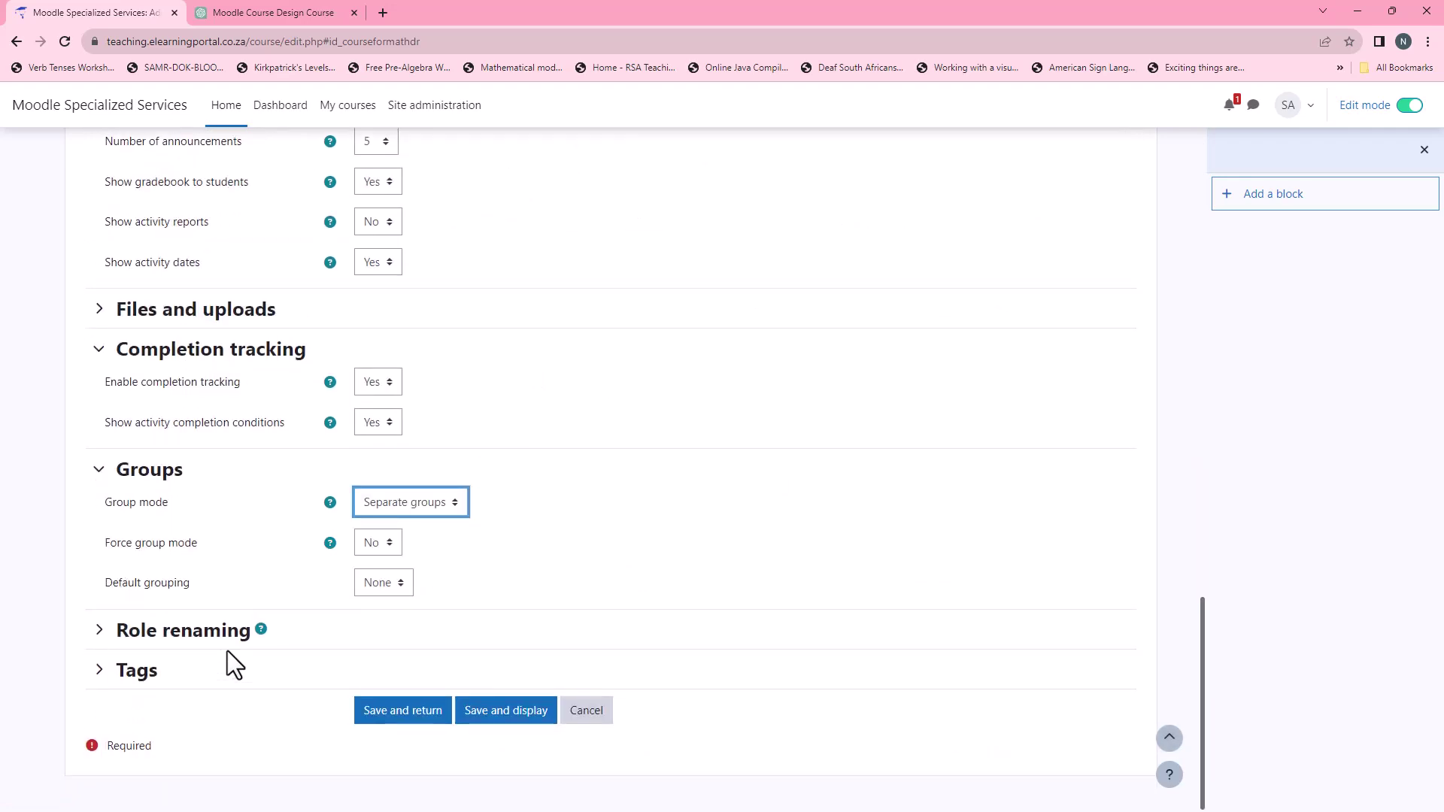
left_click(509, 715)
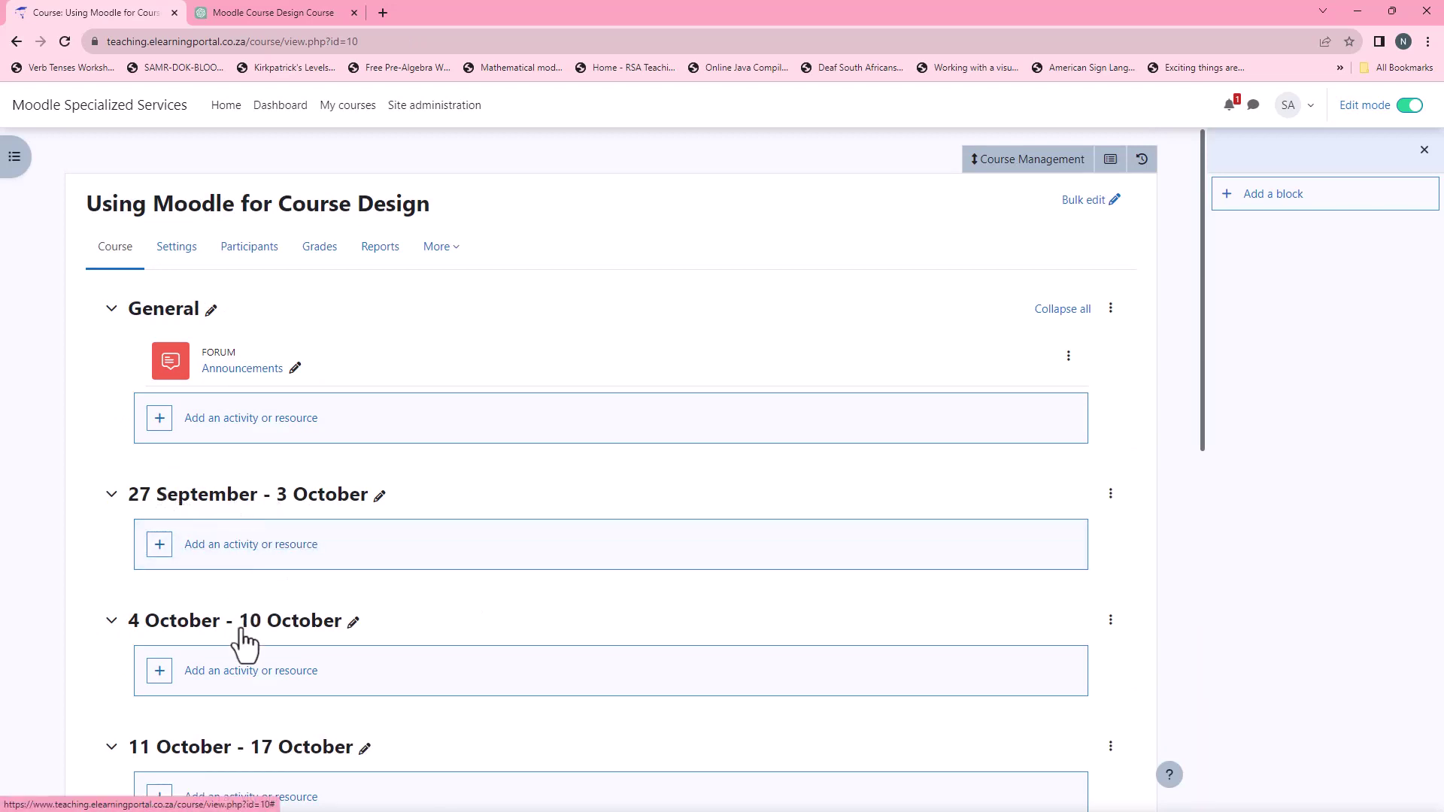
Step: Examine the weekly sections on the new course page against the ChatGPT outline
scroll(242, 643, "down", 6)
scroll(316, 572, "down", 4)
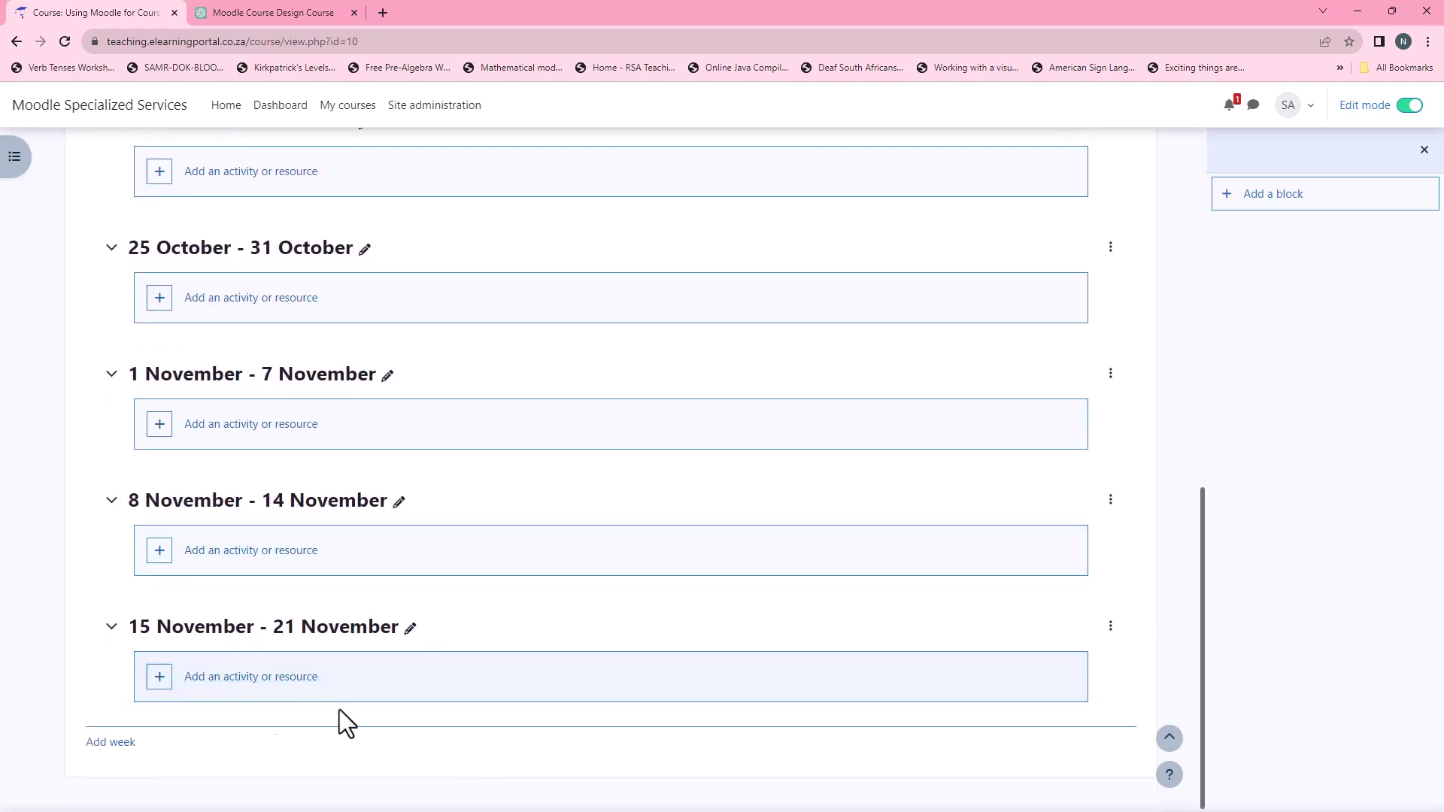
scroll(374, 712, "up", 4)
left_click(304, 15)
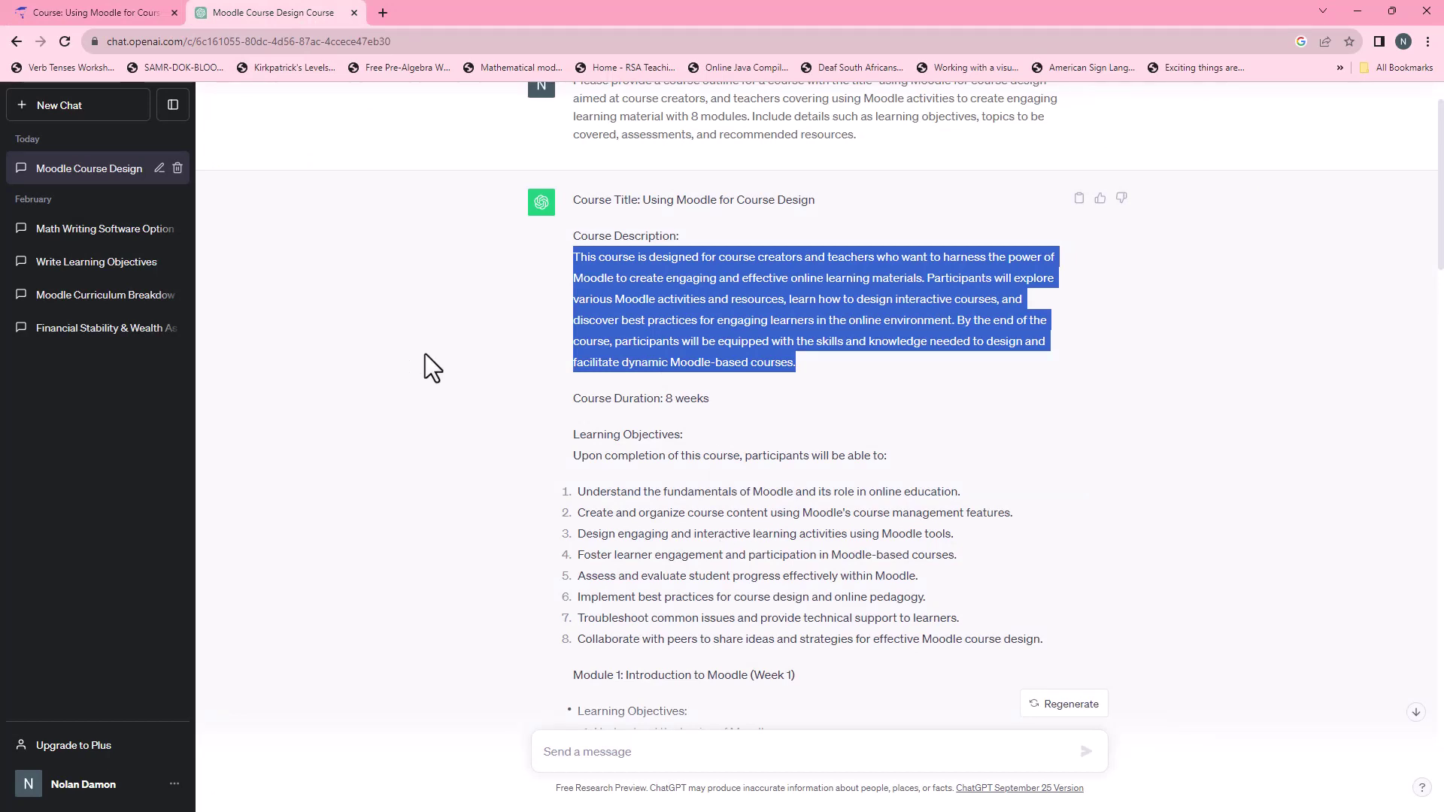
left_click(101, 12)
scroll(534, 429, "up", 6)
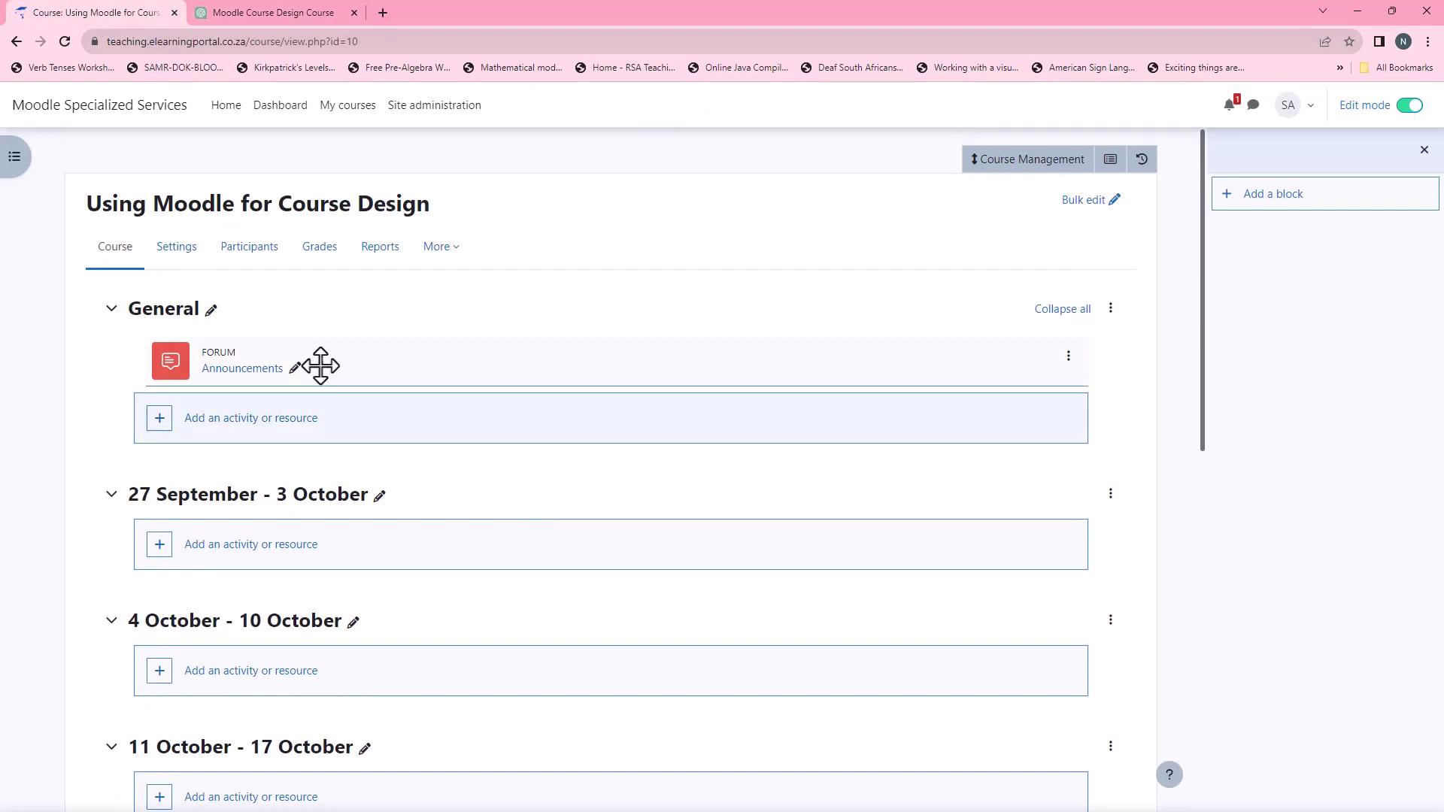
Step: Check the available course formats in the course settings, keep Weekly format, and save and display the course
left_click(186, 253)
scroll(317, 506, "down", 10)
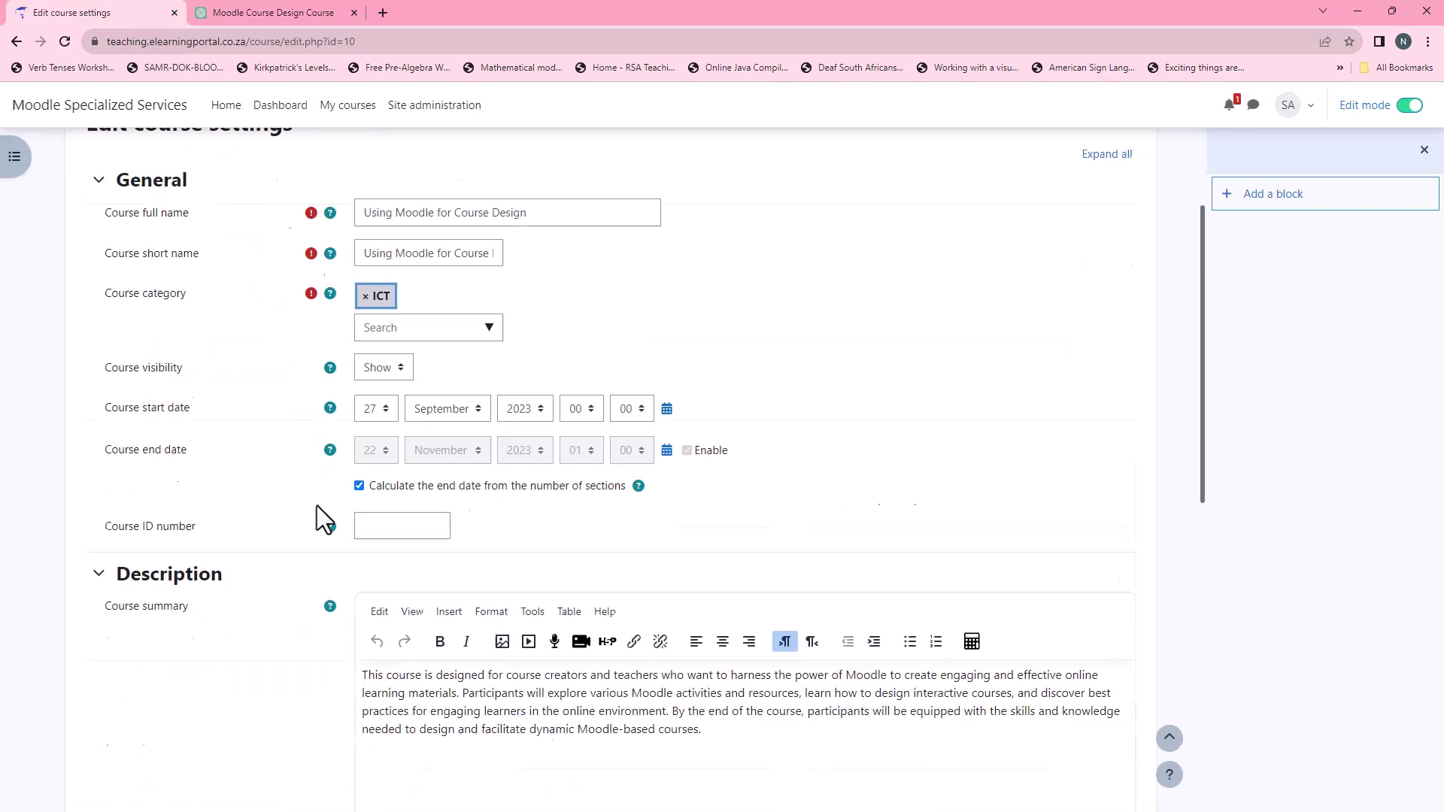
left_click(98, 431)
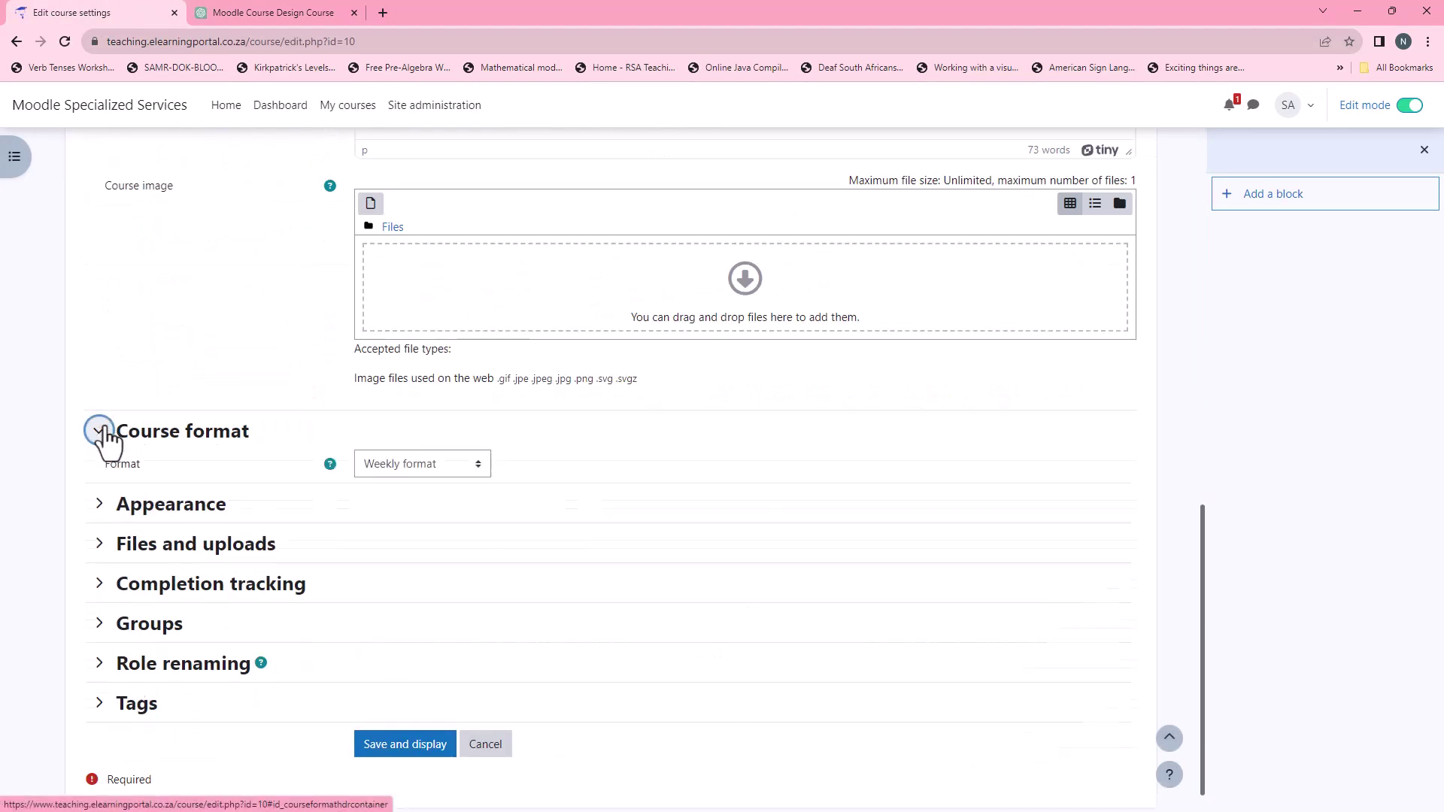
left_click(479, 463)
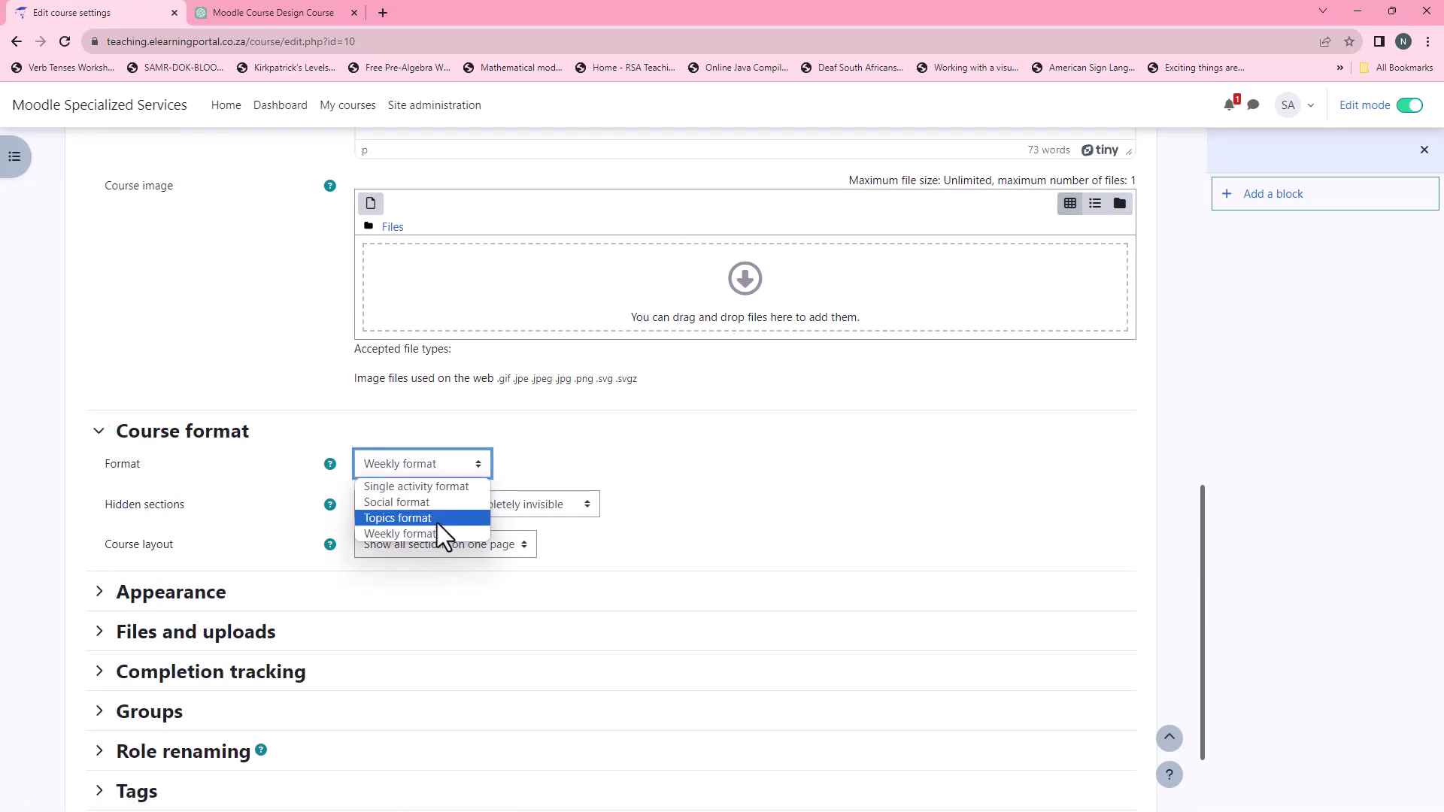
left_click(915, 540)
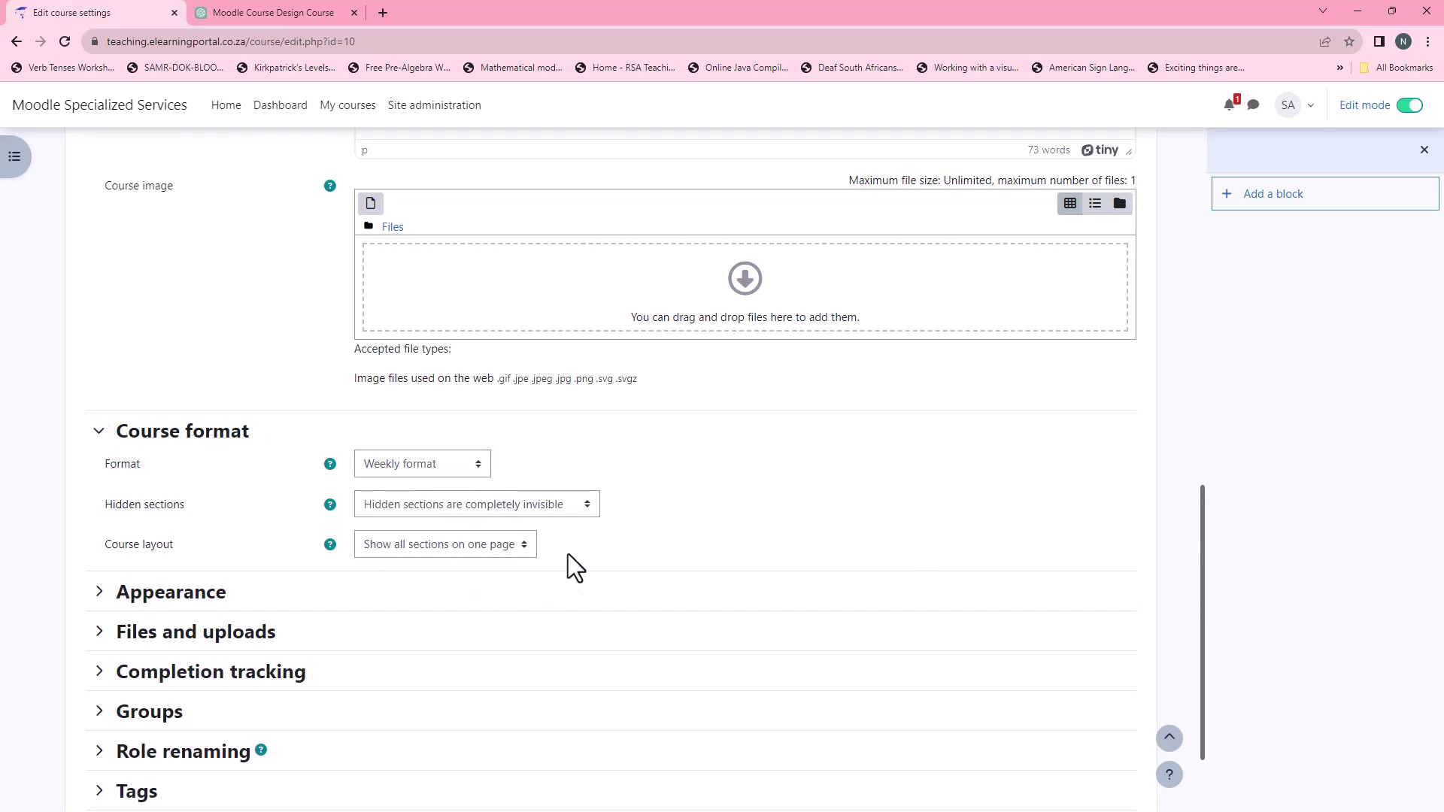
scroll(553, 610, "down", 2)
left_click(379, 716)
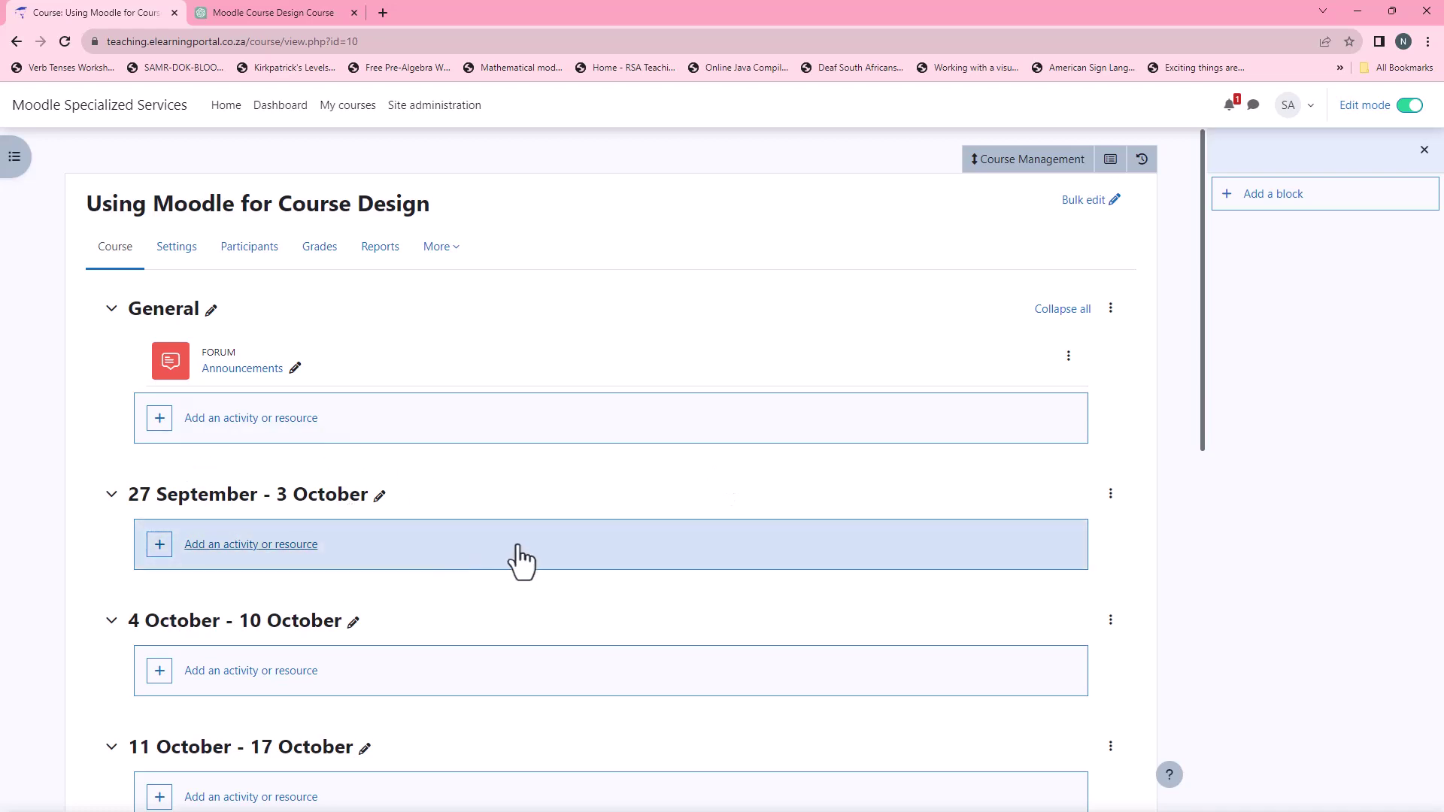
Step: Rename the "27 September - 3 October" section with the heading "Module 1: Introduction to Moodle (Week 1)" copied from the ChatGPT outline
left_click(264, 10)
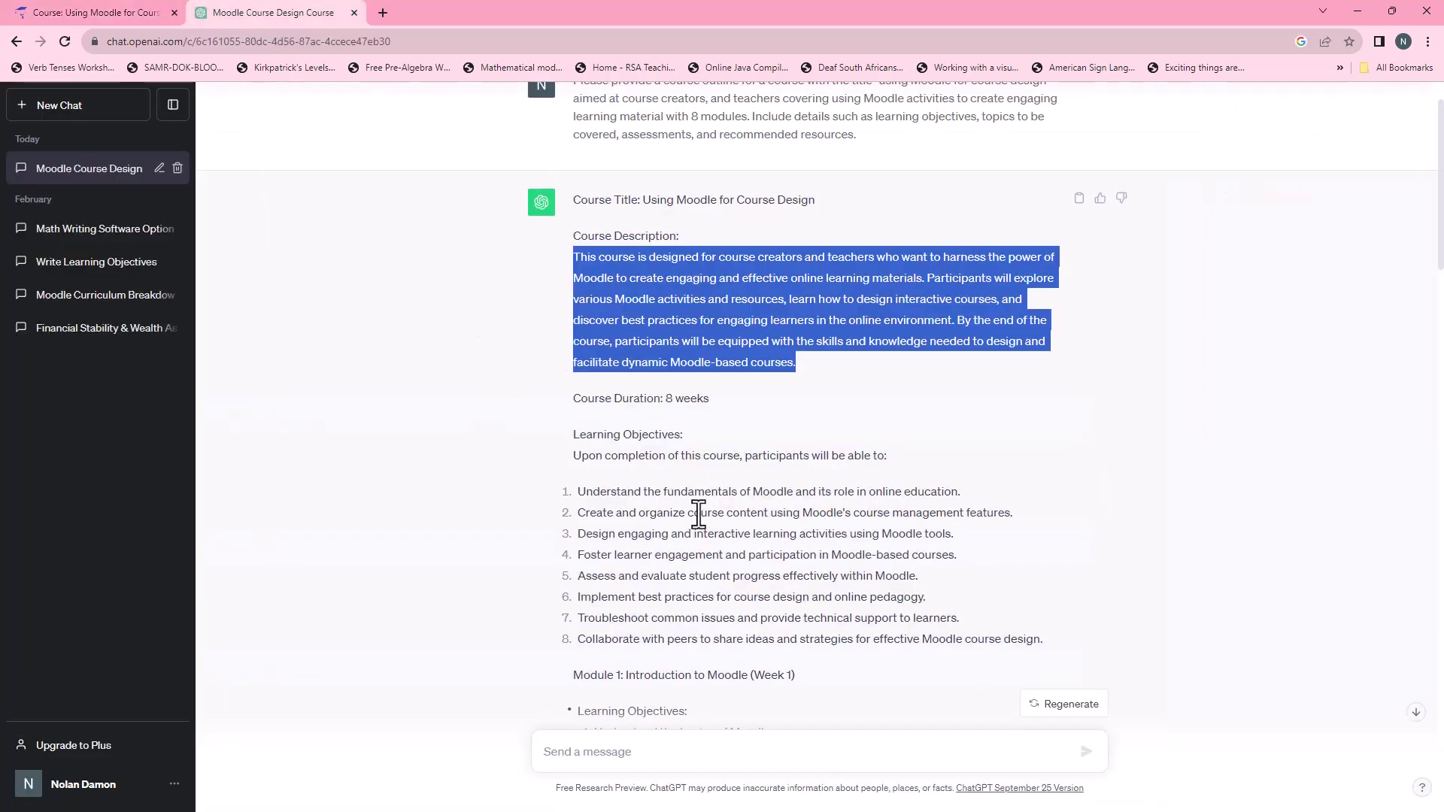
scroll(698, 514, "down", 4)
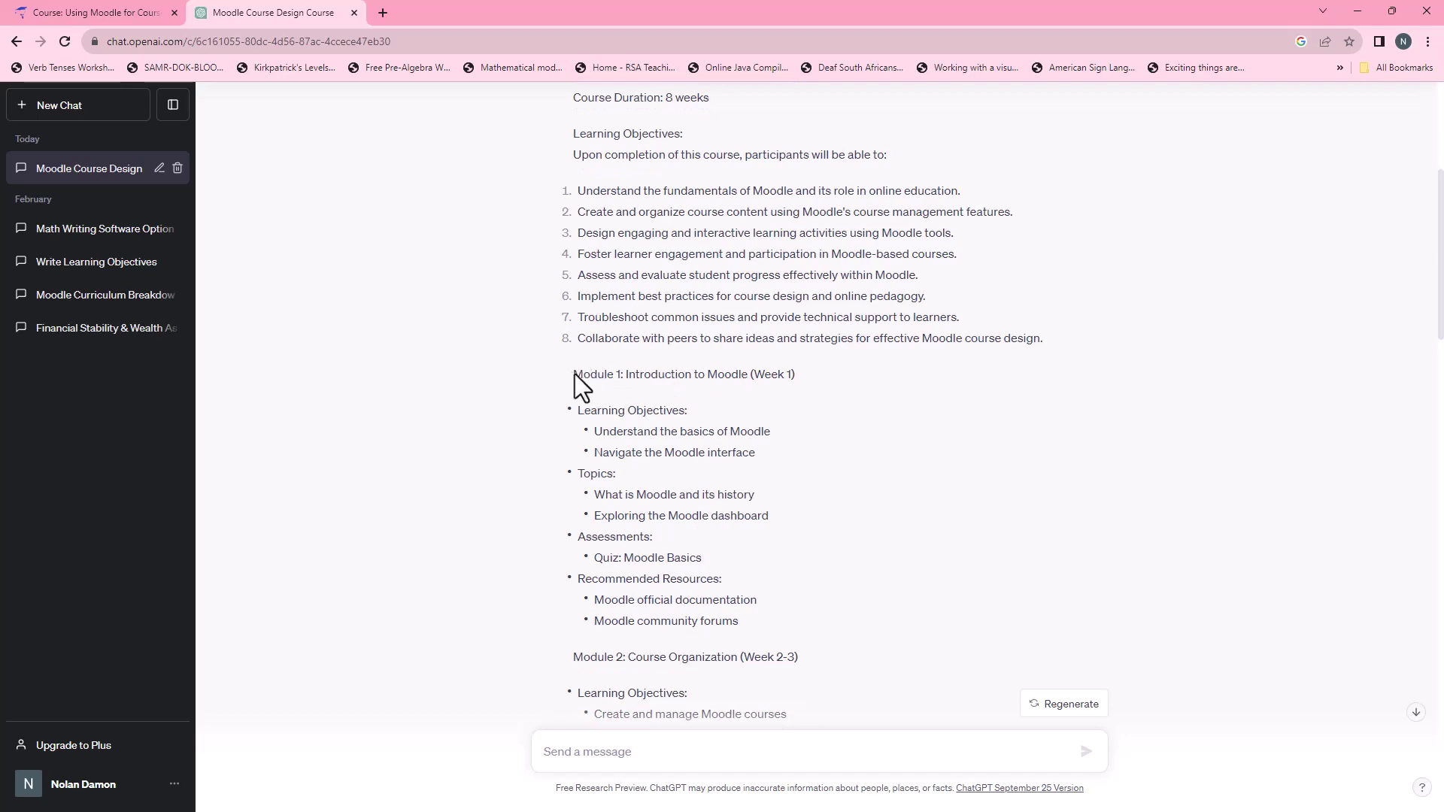
left_click_drag(574, 374, 797, 376)
right_click(798, 376)
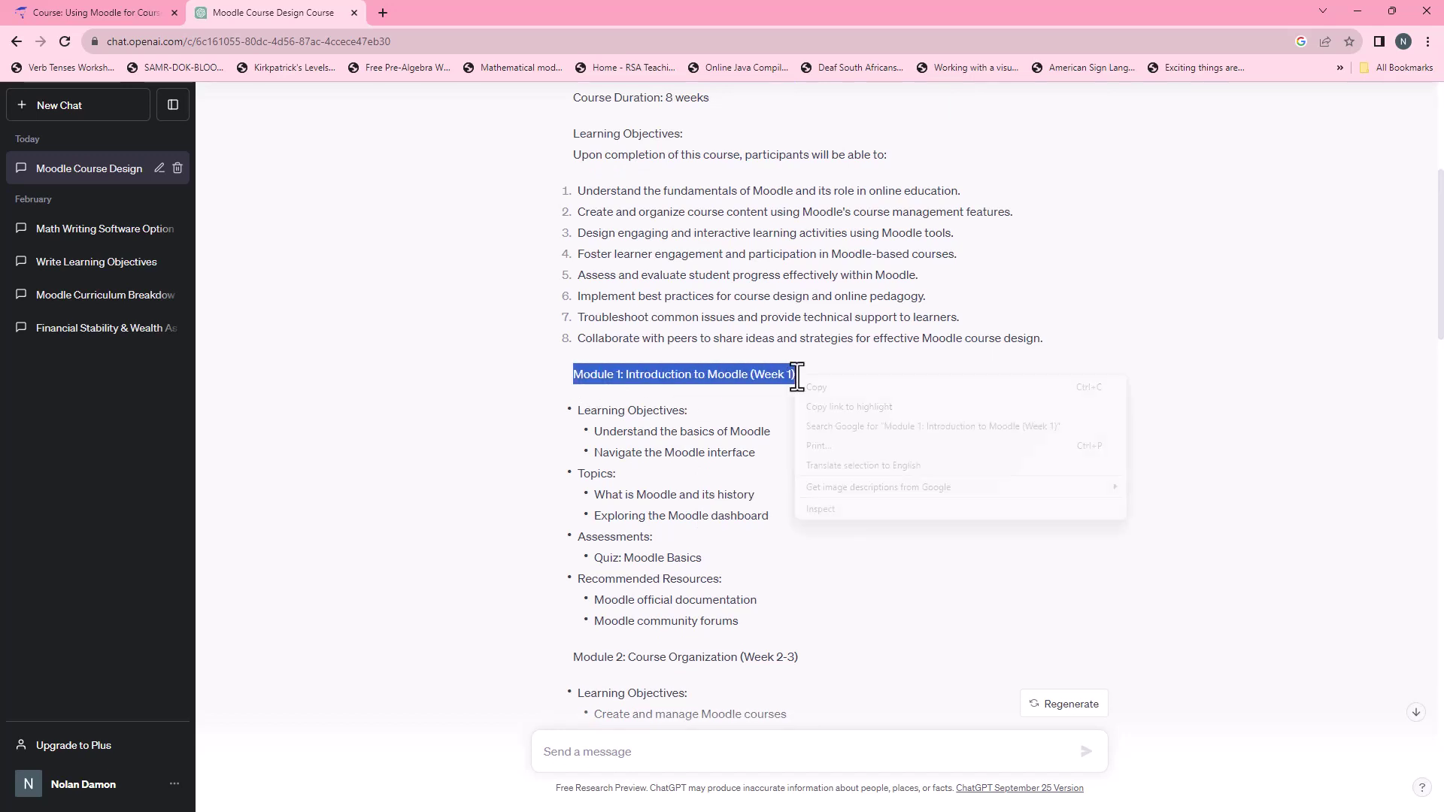
left_click(824, 393)
left_click(132, 9)
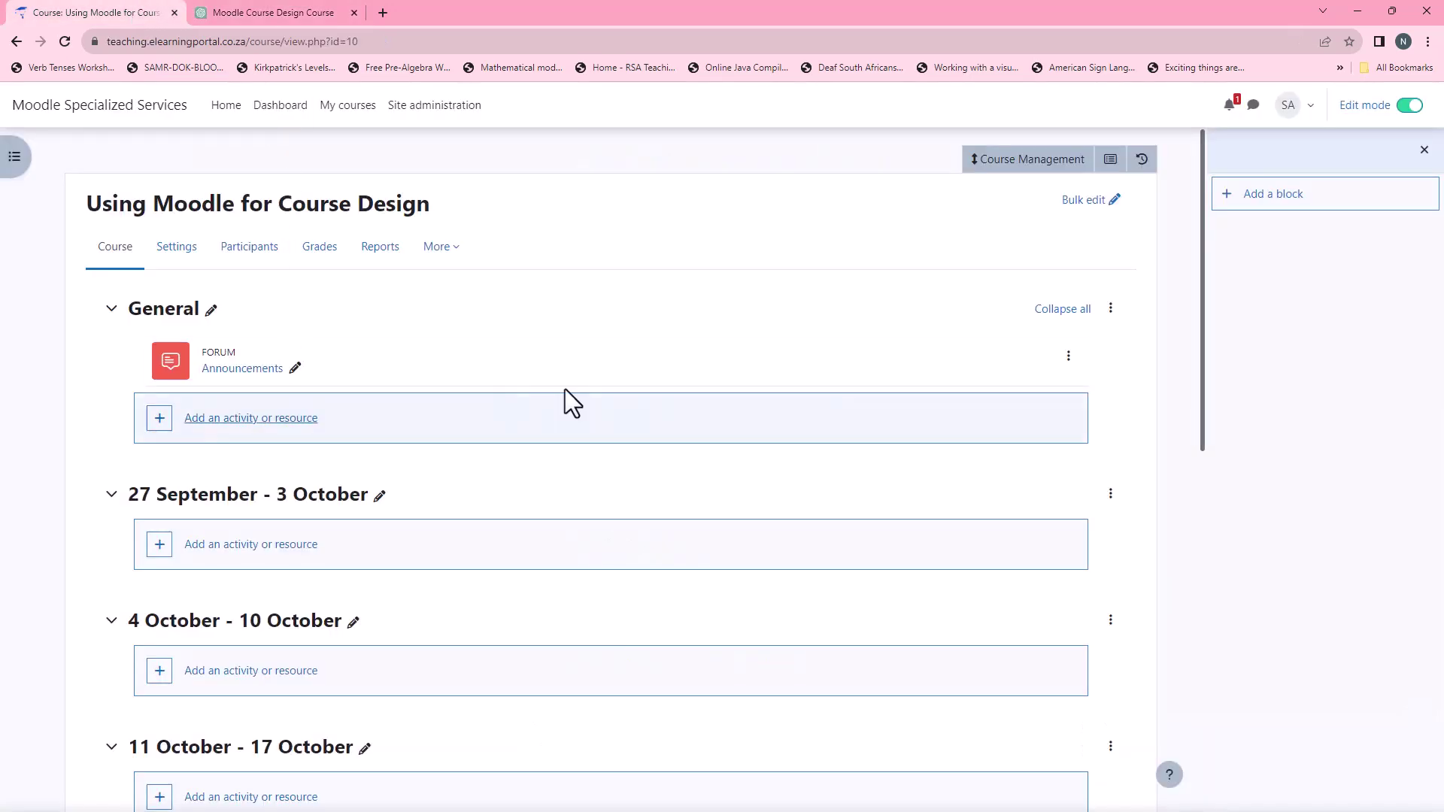
left_click(378, 497)
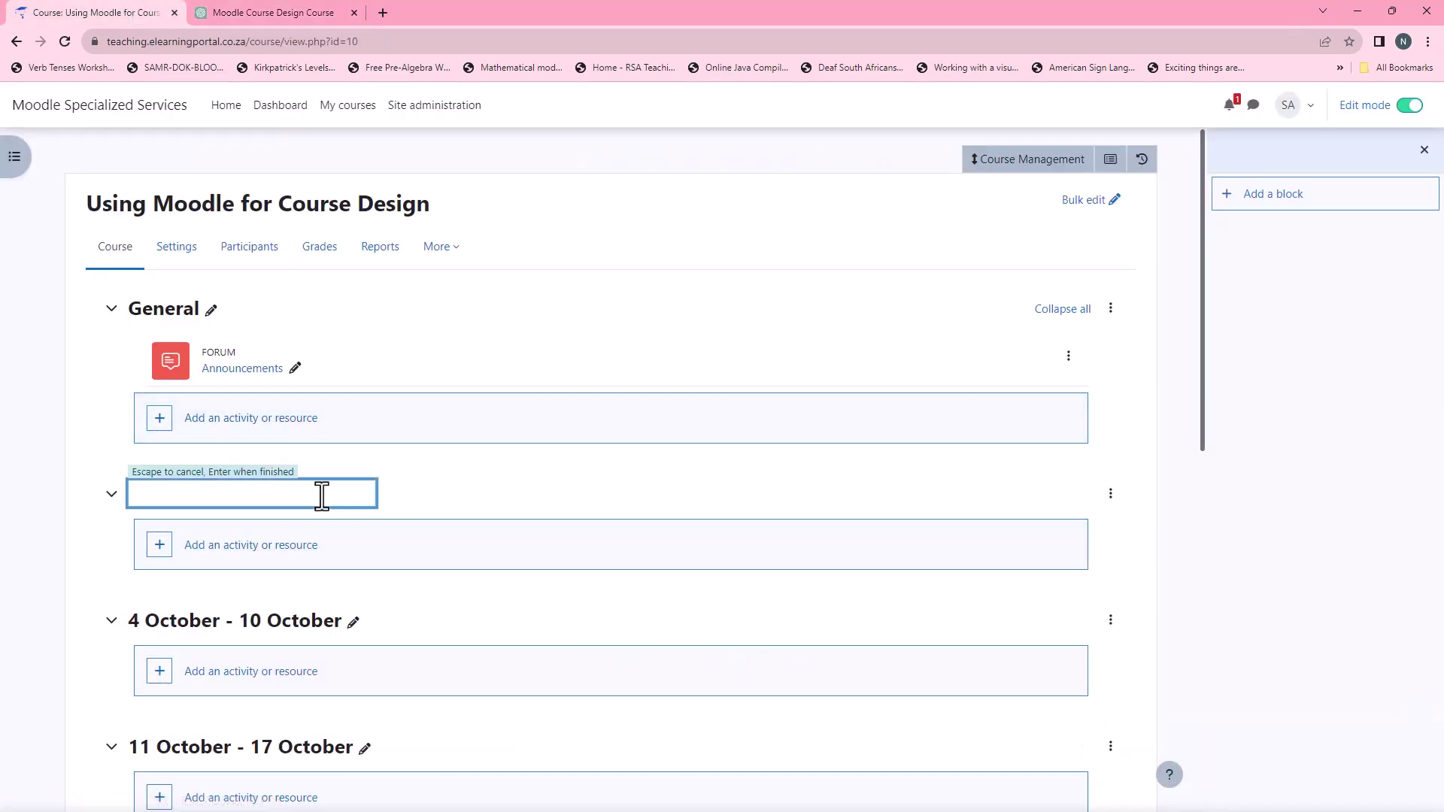
right_click(317, 495)
left_click(359, 606)
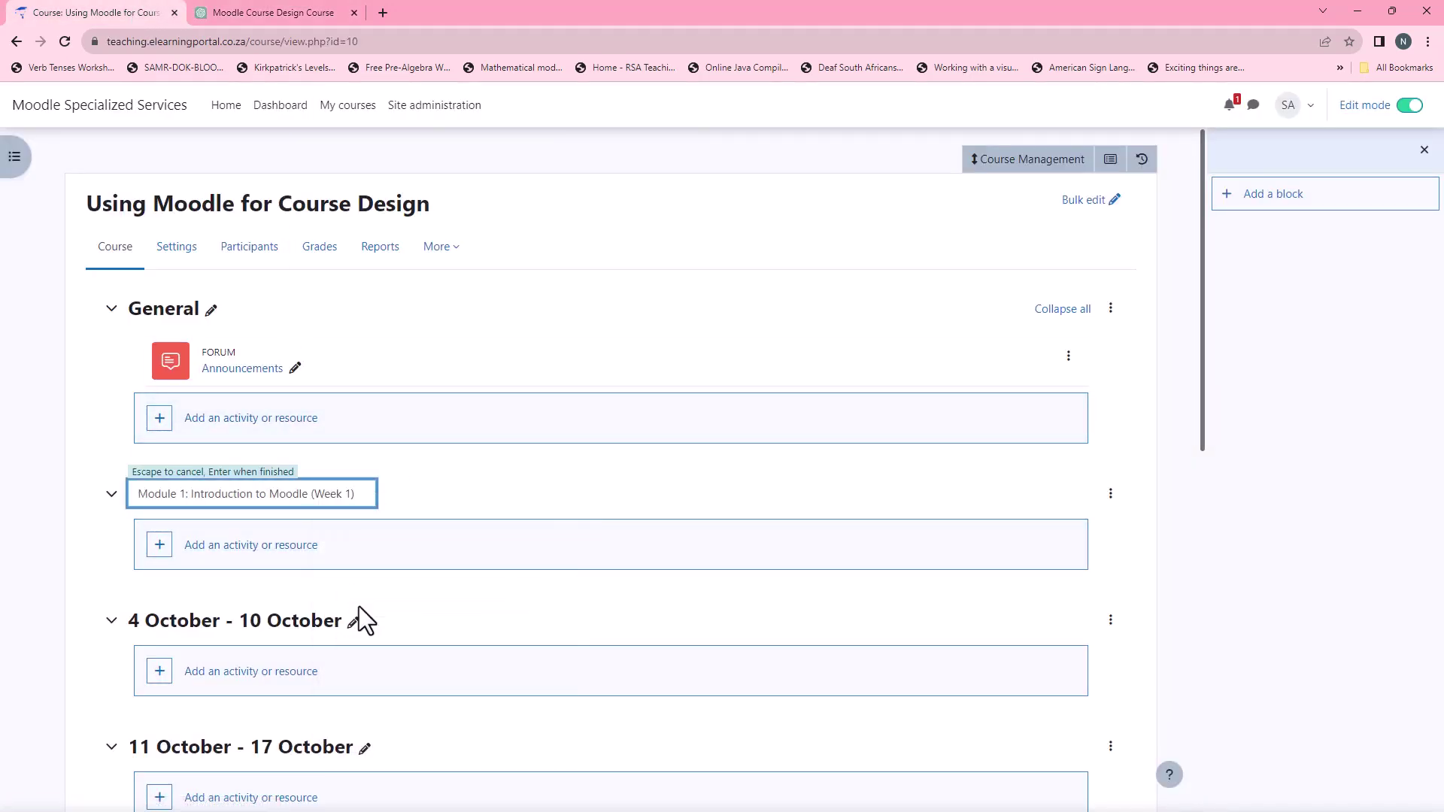
key("Return")
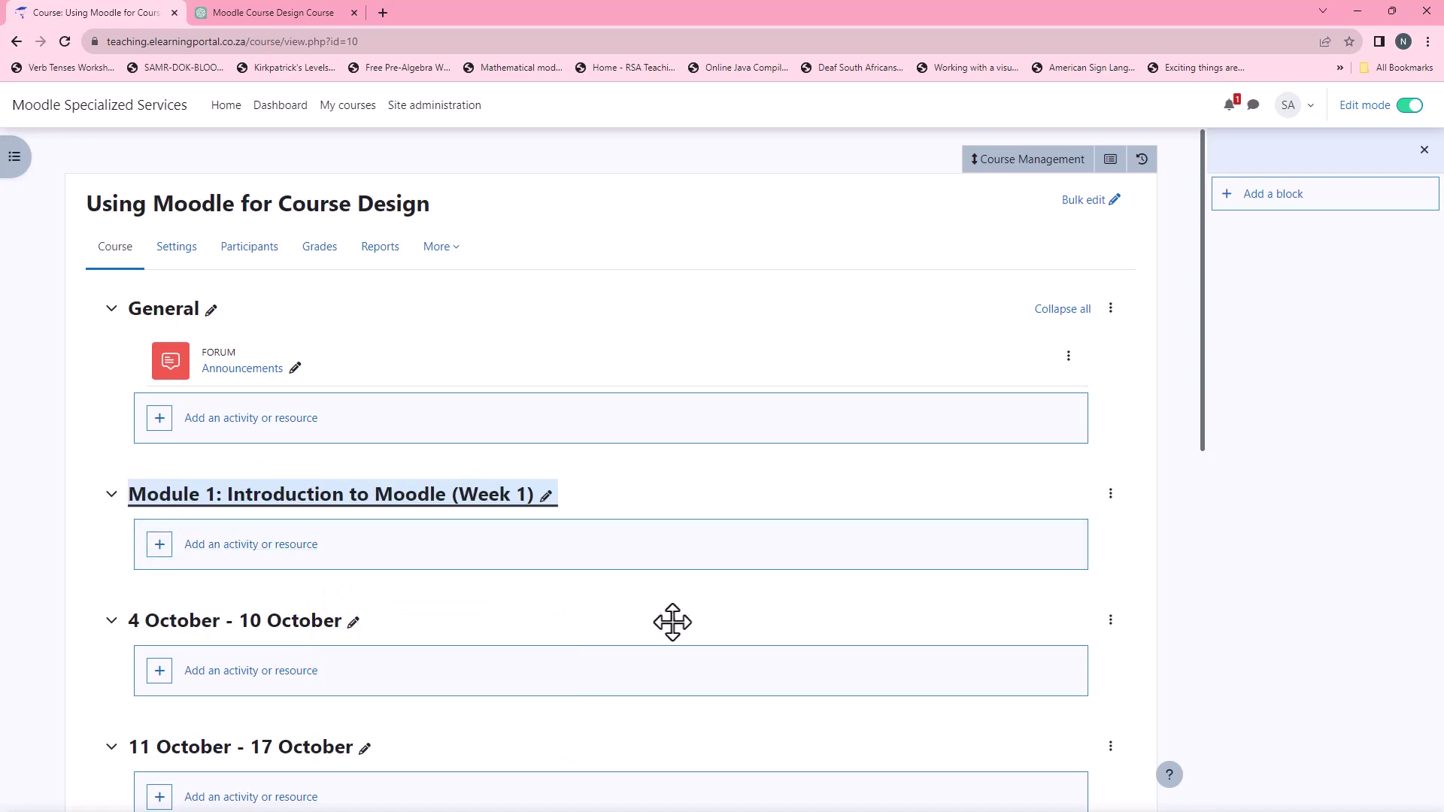
Step: Rename the "4 October - 10 October" section with the heading "Module 2: Course Organization (Week 2-3)" copied from the ChatGPT outline
left_click(271, 12)
scroll(594, 460, "down", 6)
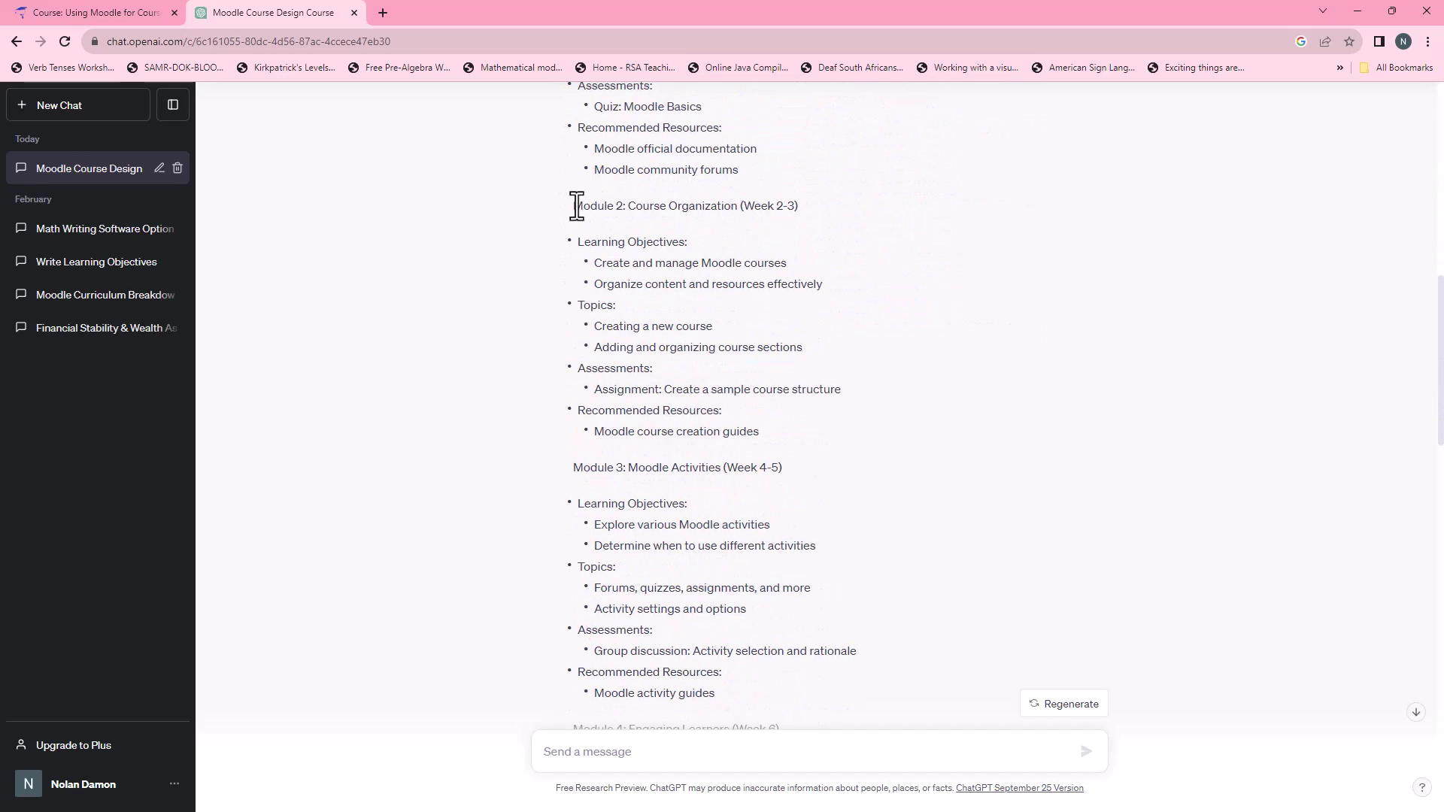
left_click_drag(576, 206, 829, 205)
right_click(778, 205)
left_click(820, 216)
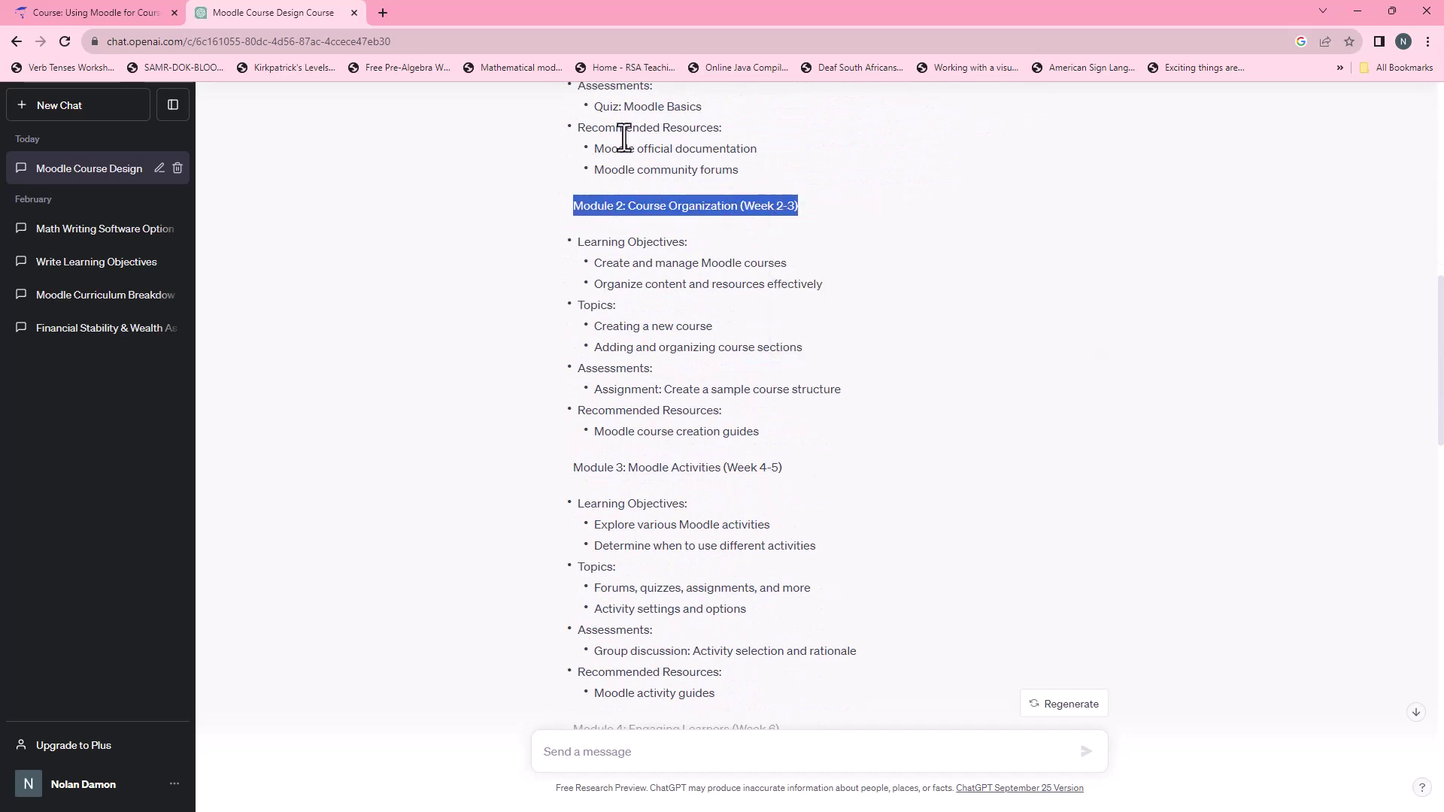
left_click(123, 11)
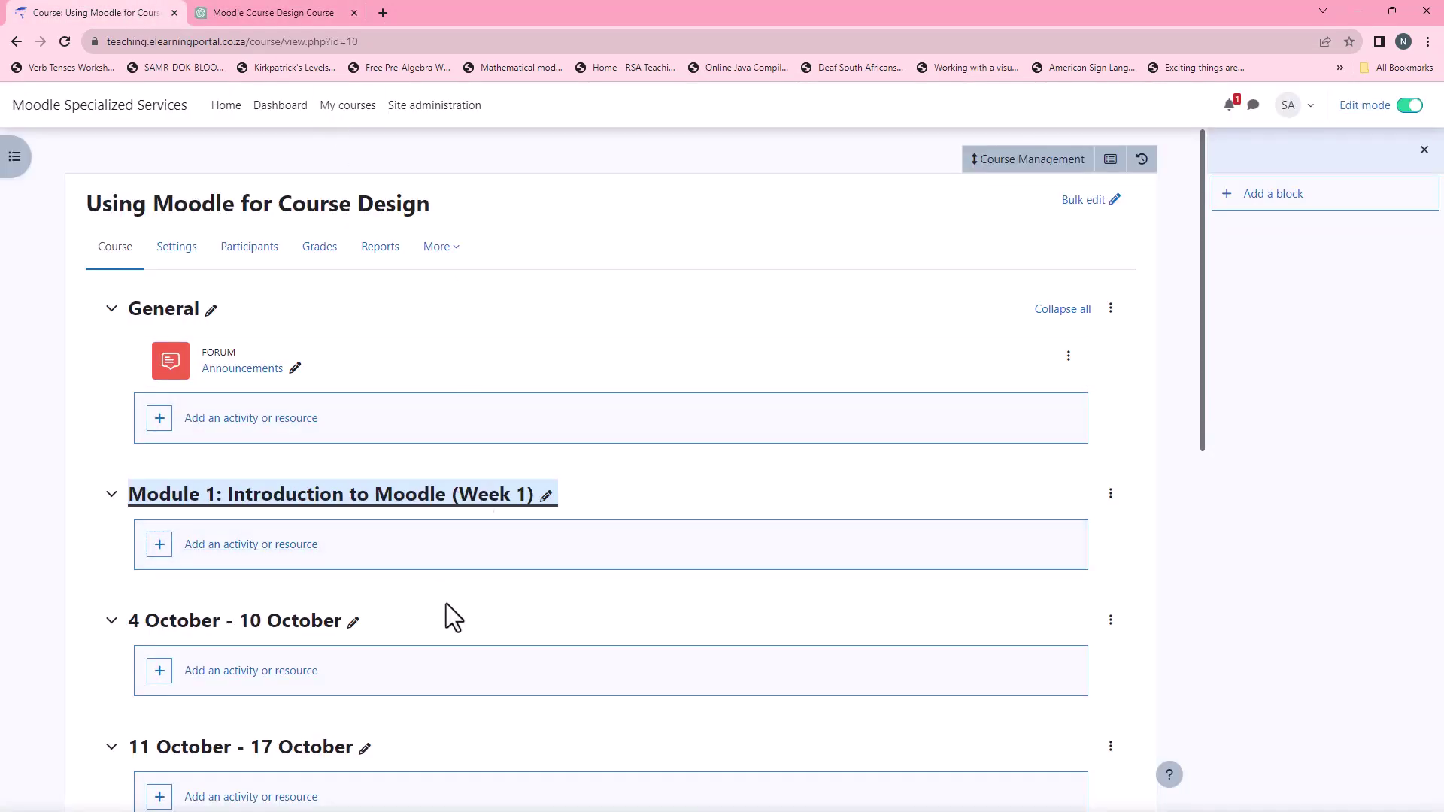
scroll(447, 602, "down", 2)
left_click(353, 473)
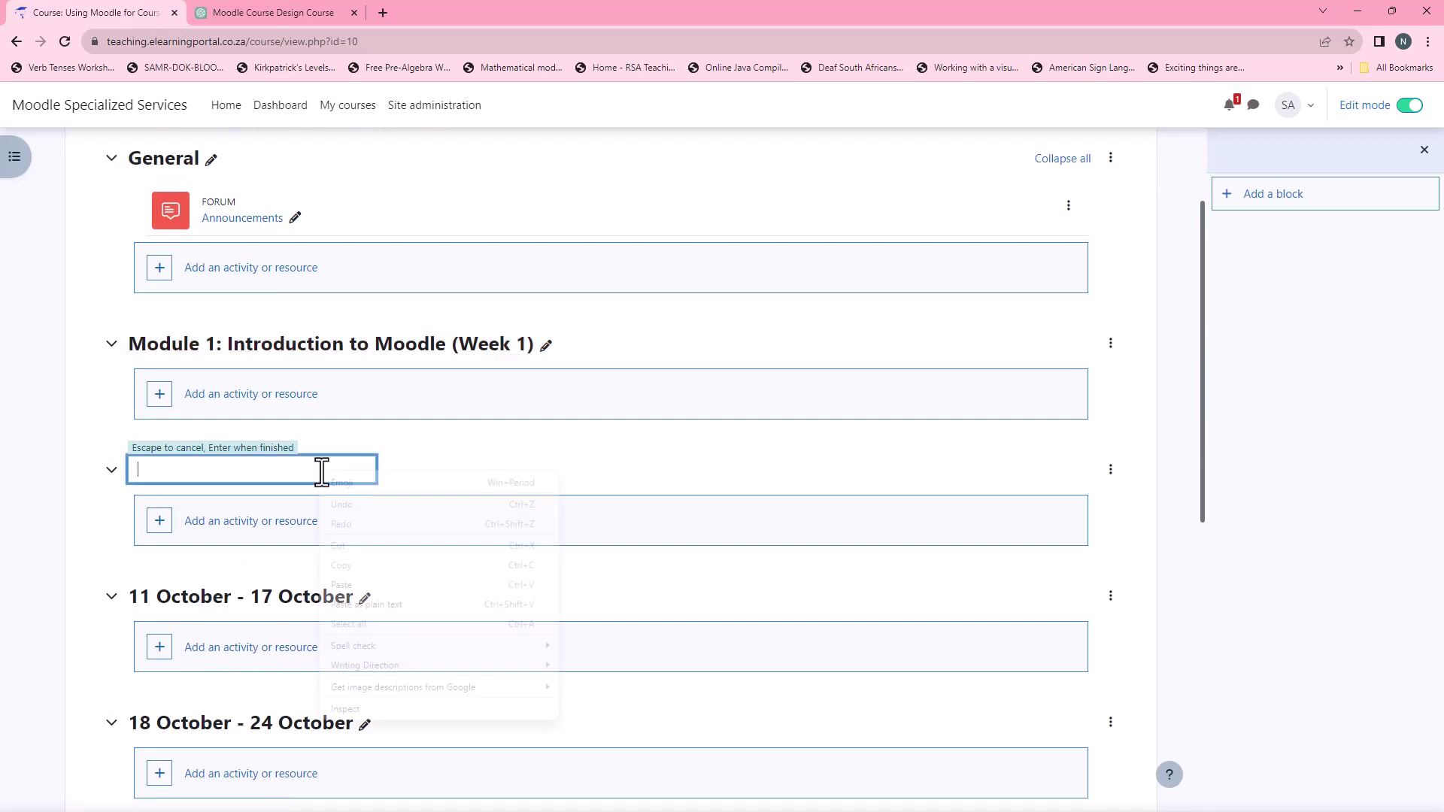
left_click(364, 584)
key("Return")
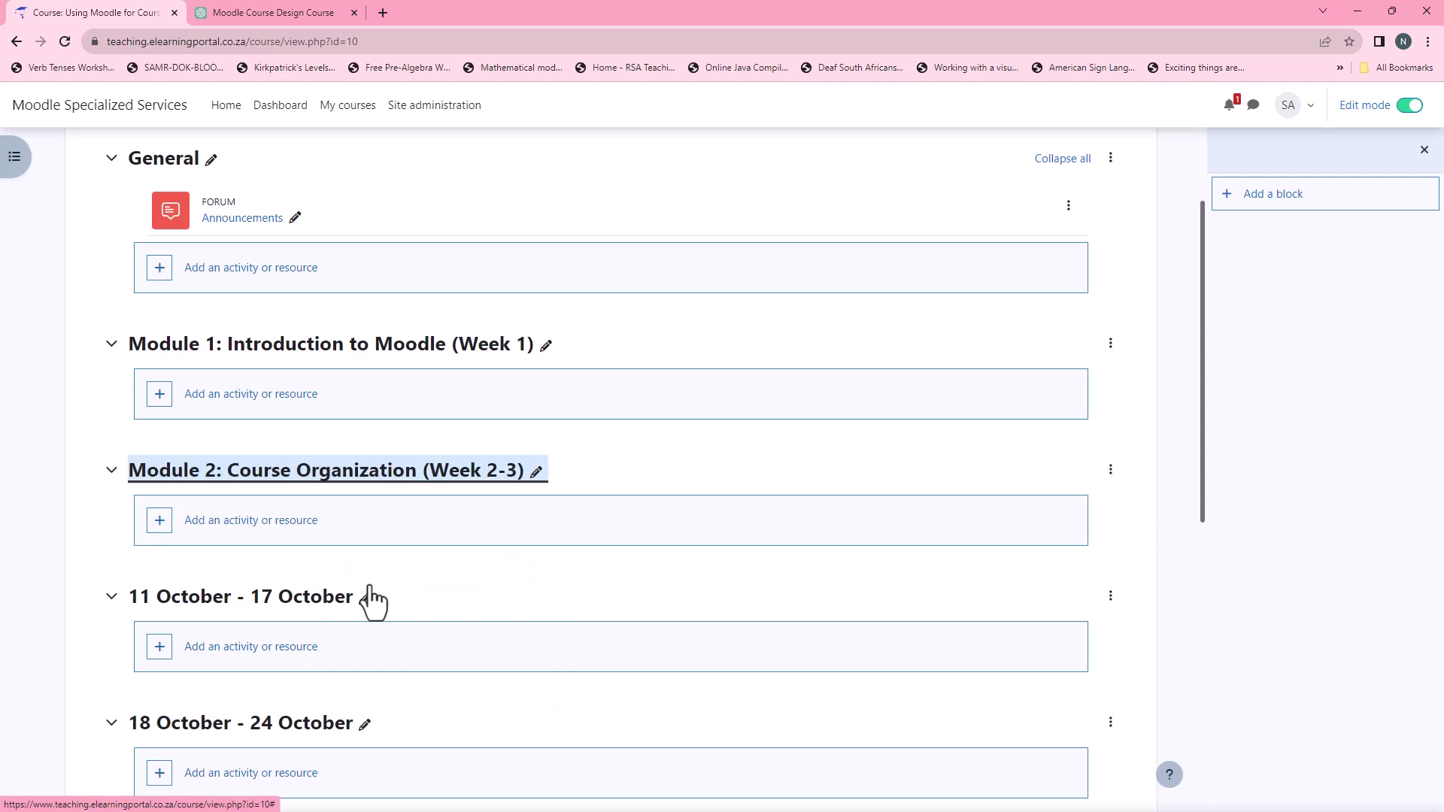
Step: Rename the "11 October - 17 October" section with the heading "Module 3: Moodle Activities (Week 4-5)" copied from the ChatGPT outline
left_click(300, 11)
scroll(455, 421, "down", 2)
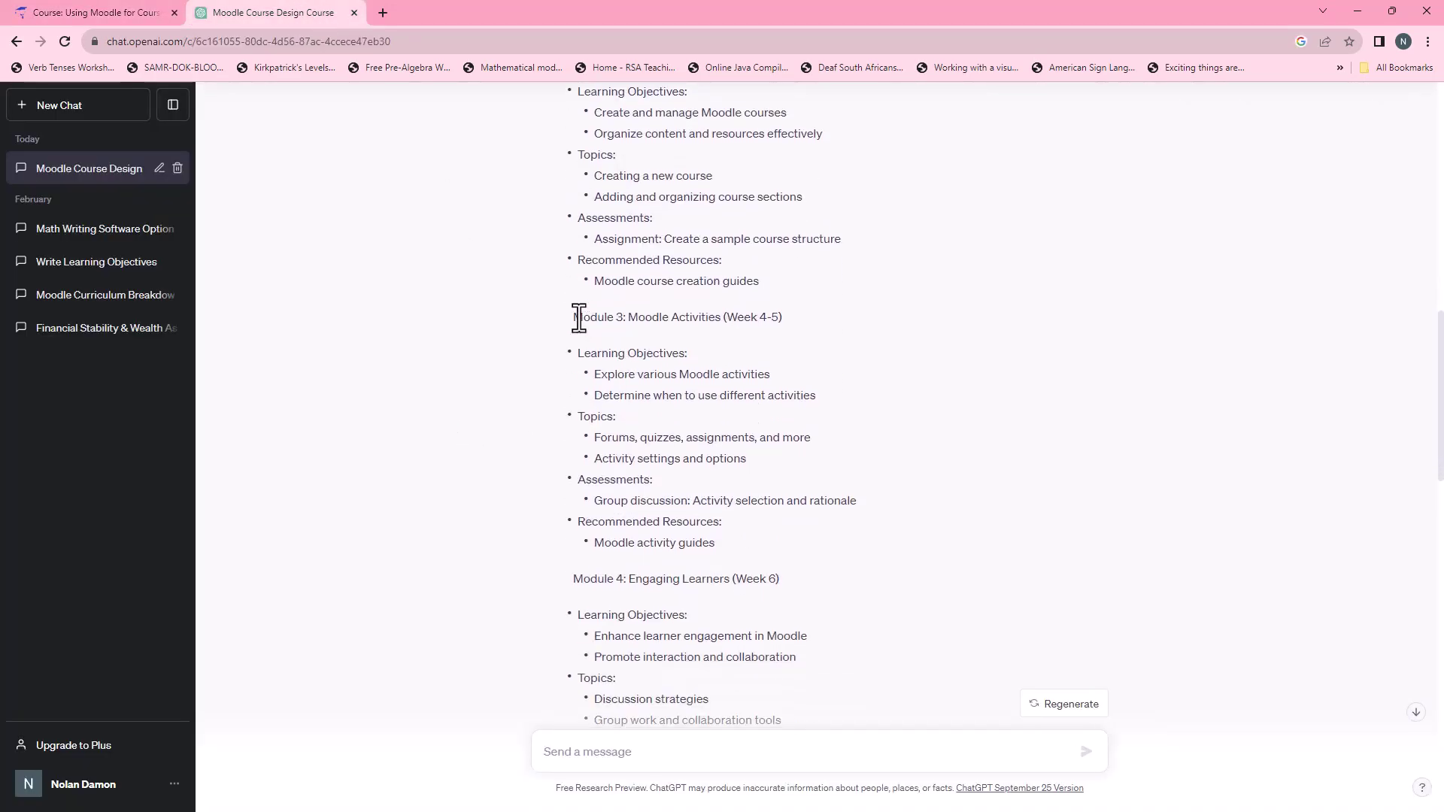
left_click_drag(577, 318, 768, 318)
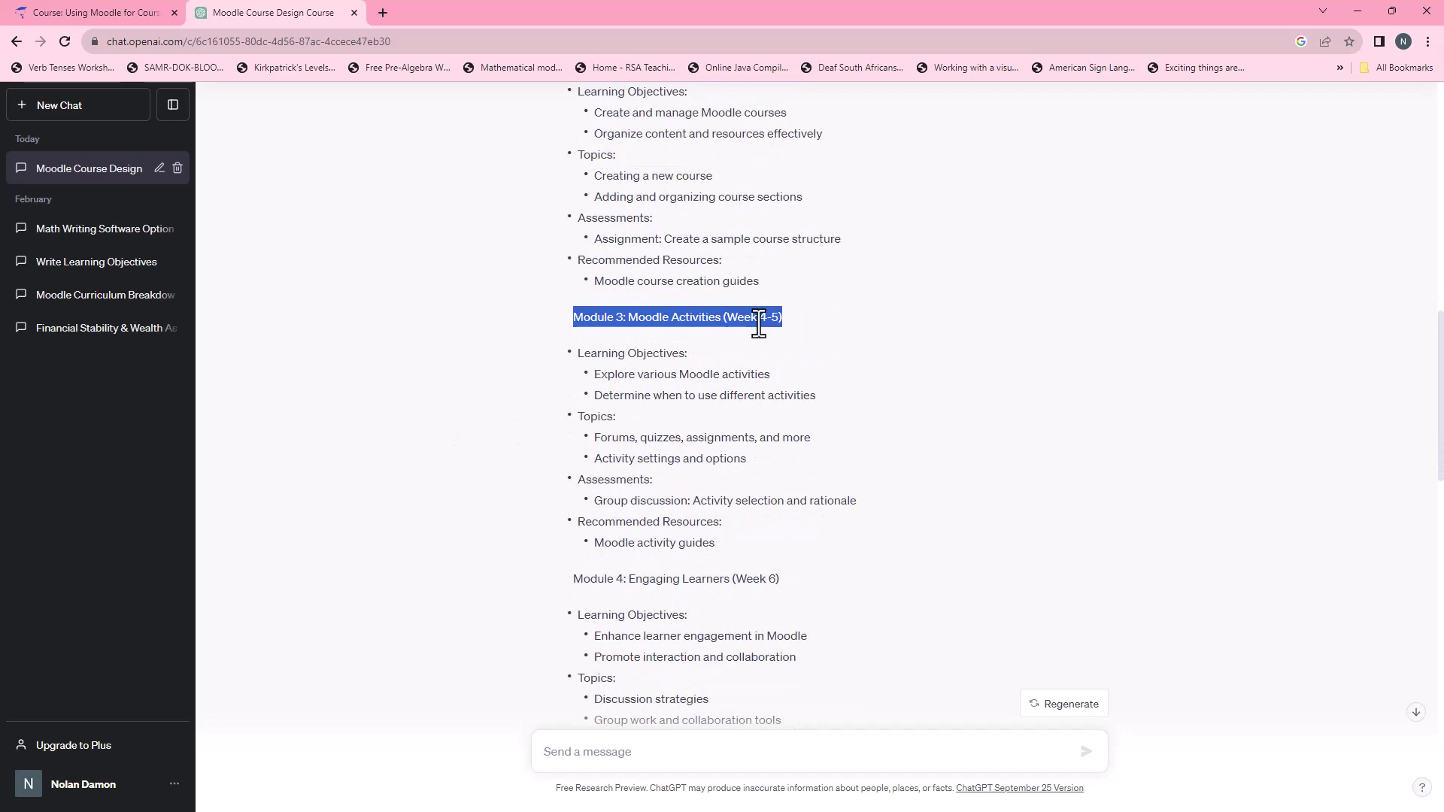
right_click(758, 323)
left_click(798, 333)
left_click(120, 9)
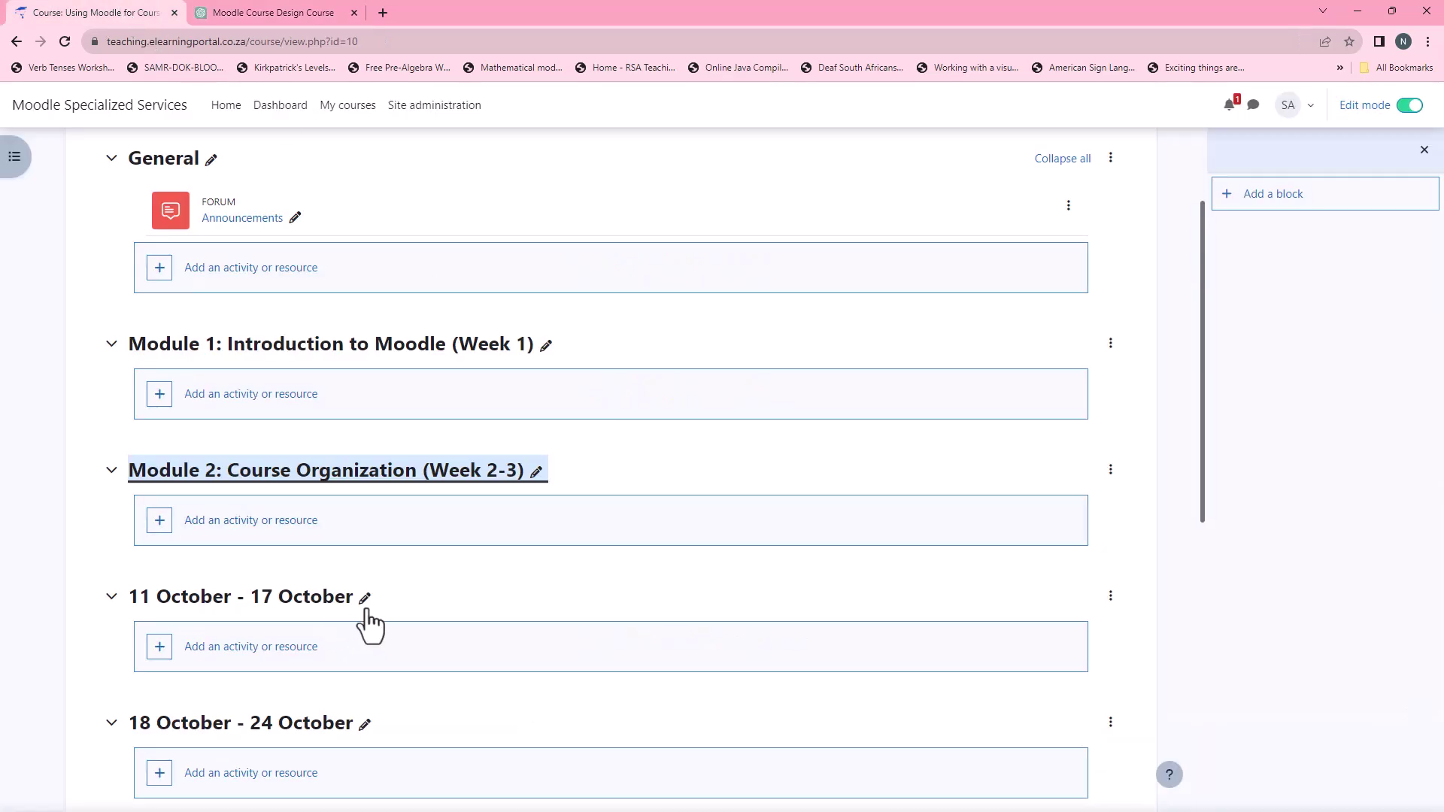
left_click(365, 598)
right_click(330, 601)
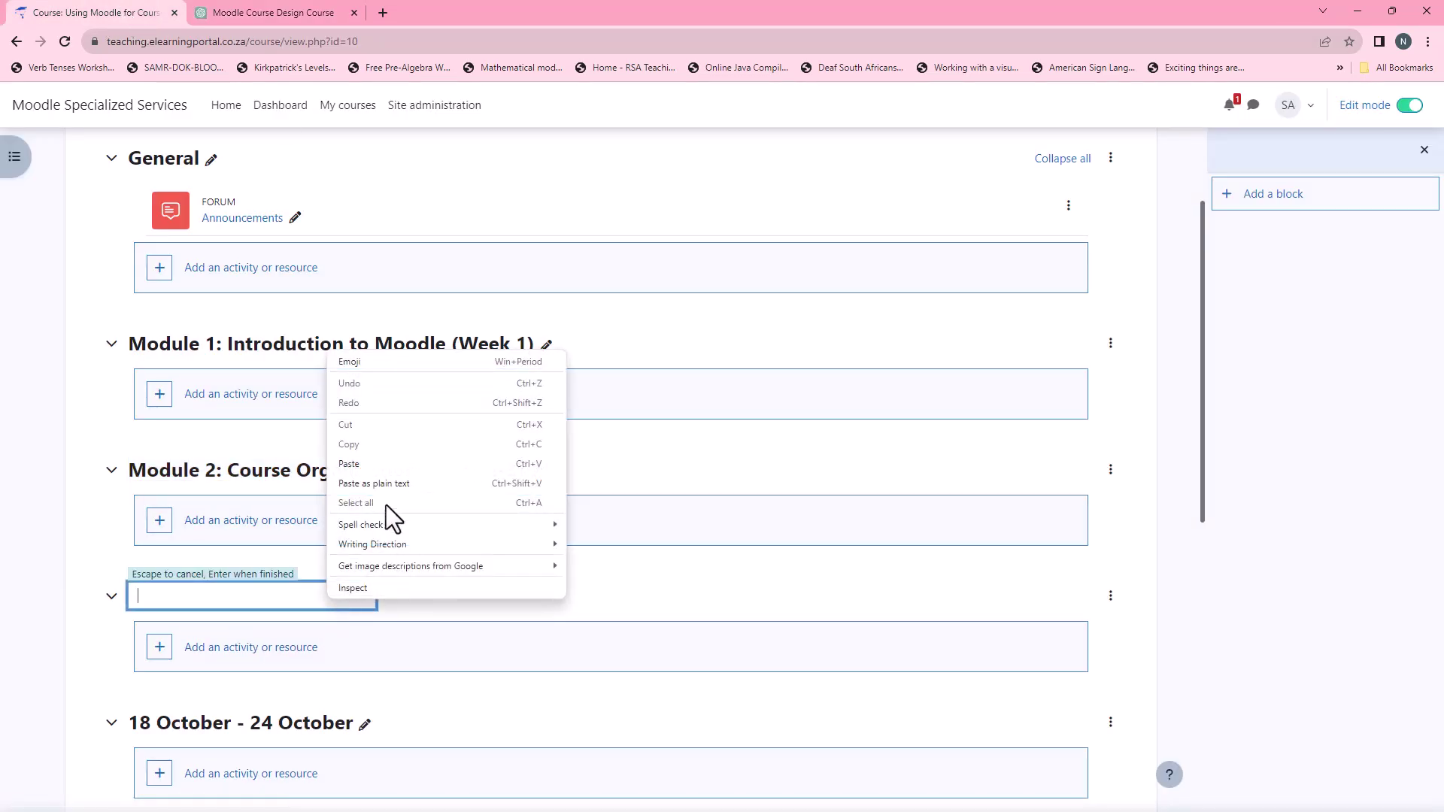
left_click(368, 464)
key("Return")
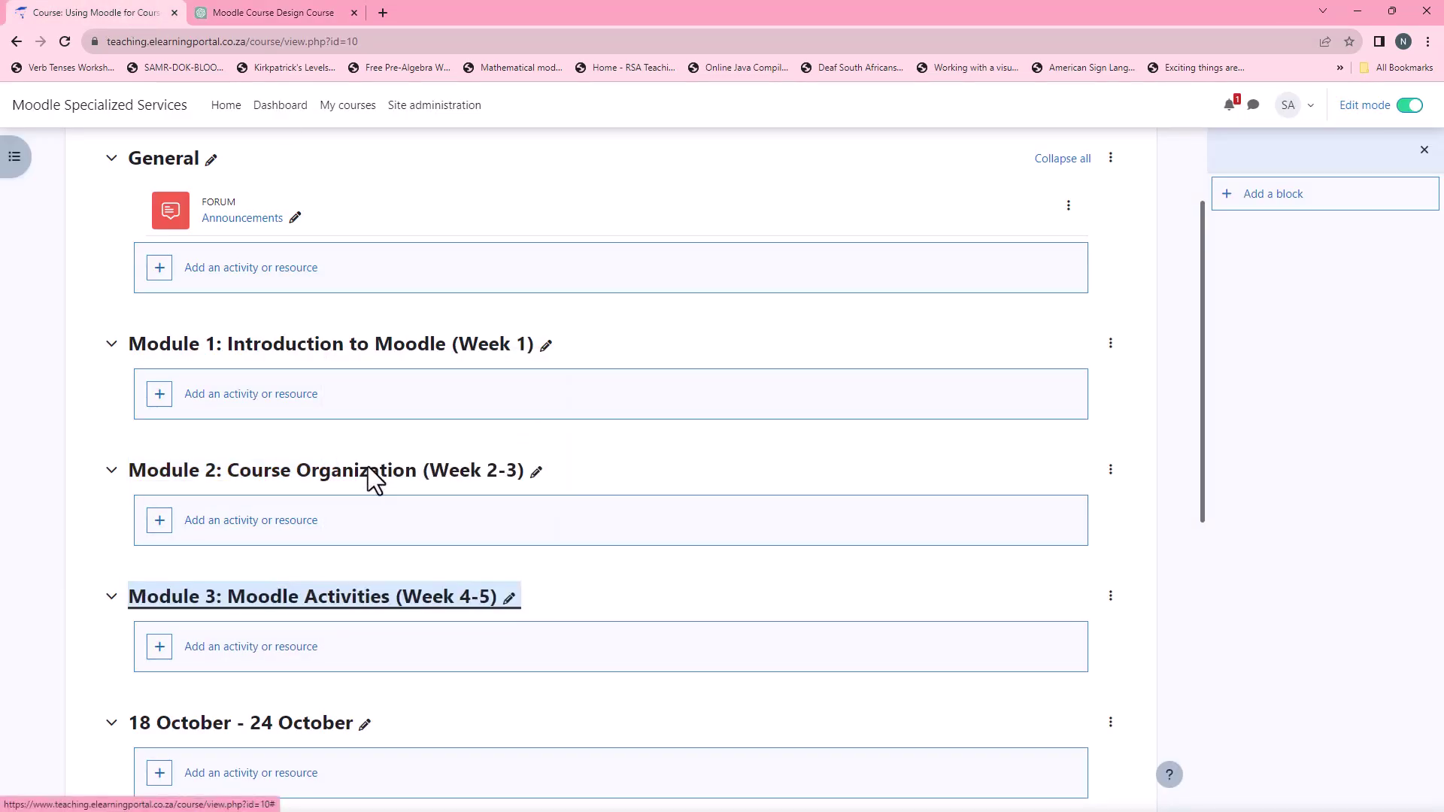
Step: Shorten the week range in the Module 3 section name so it reads "Module 3: Moodle Activities (Week 4)"
left_click(509, 598)
left_click(333, 600)
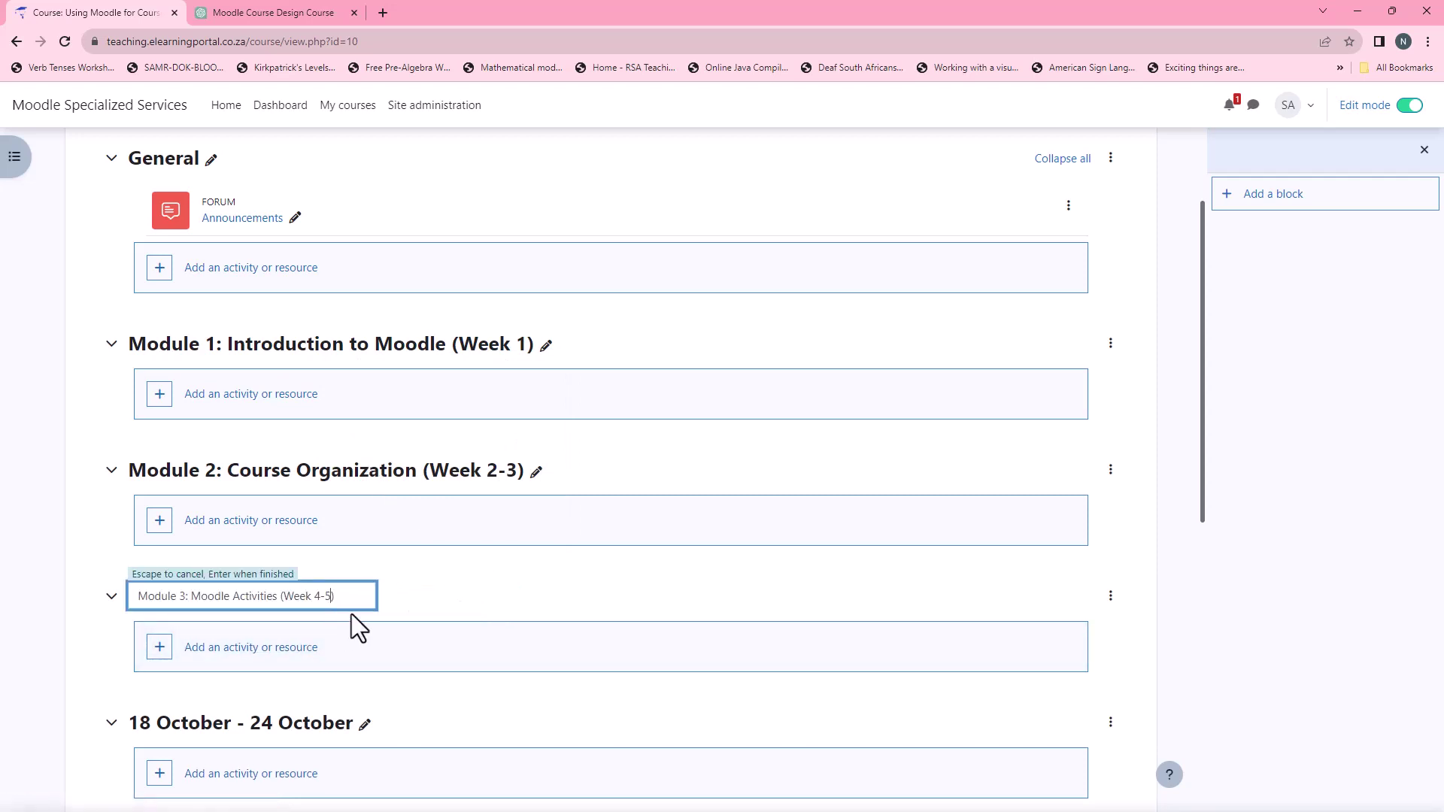
key("Return")
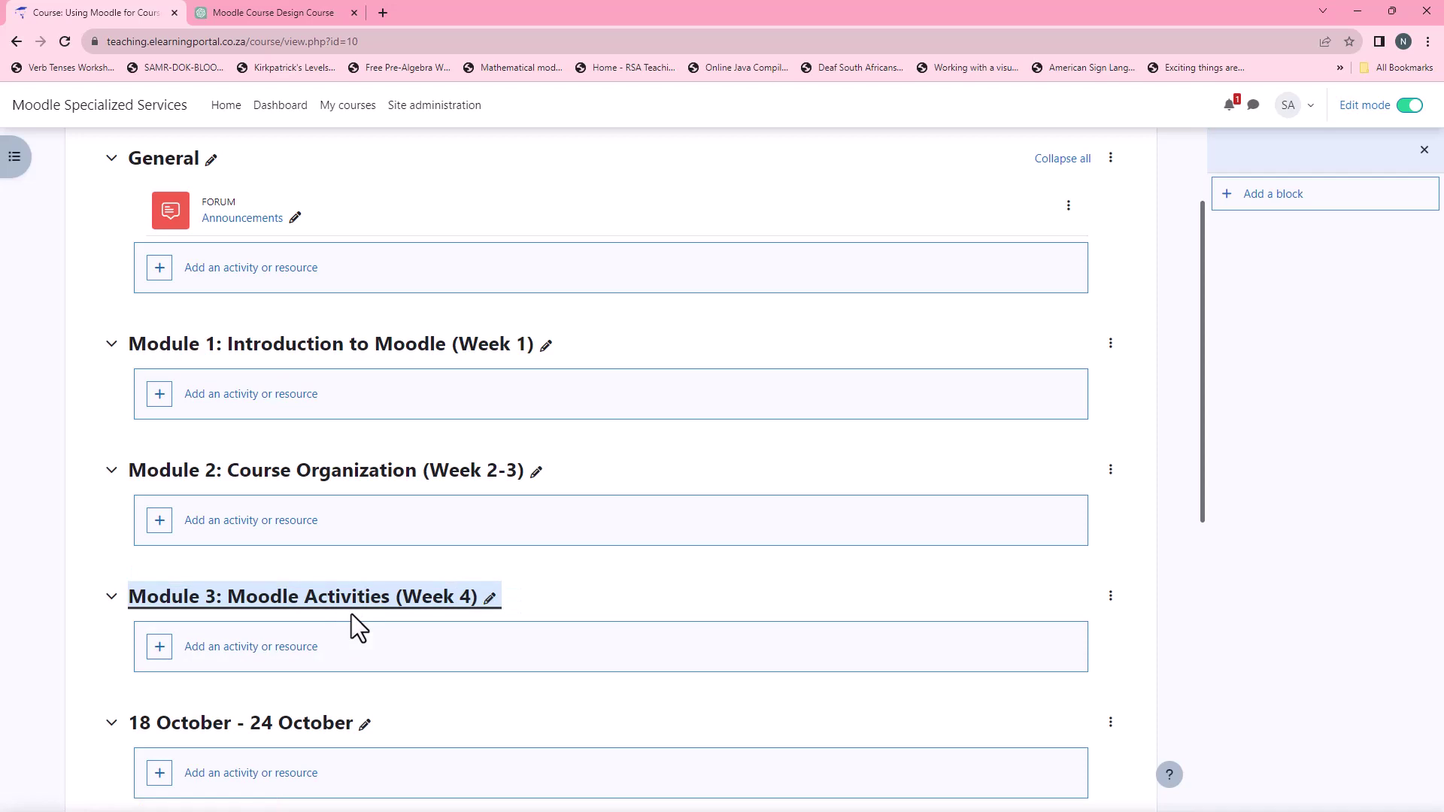
Step: Rename the "18 October - 24 October" section as "Module 3: Moodle Activities (Week 5)", reusing the copied Module 3 heading
left_click(366, 726)
right_click(297, 719)
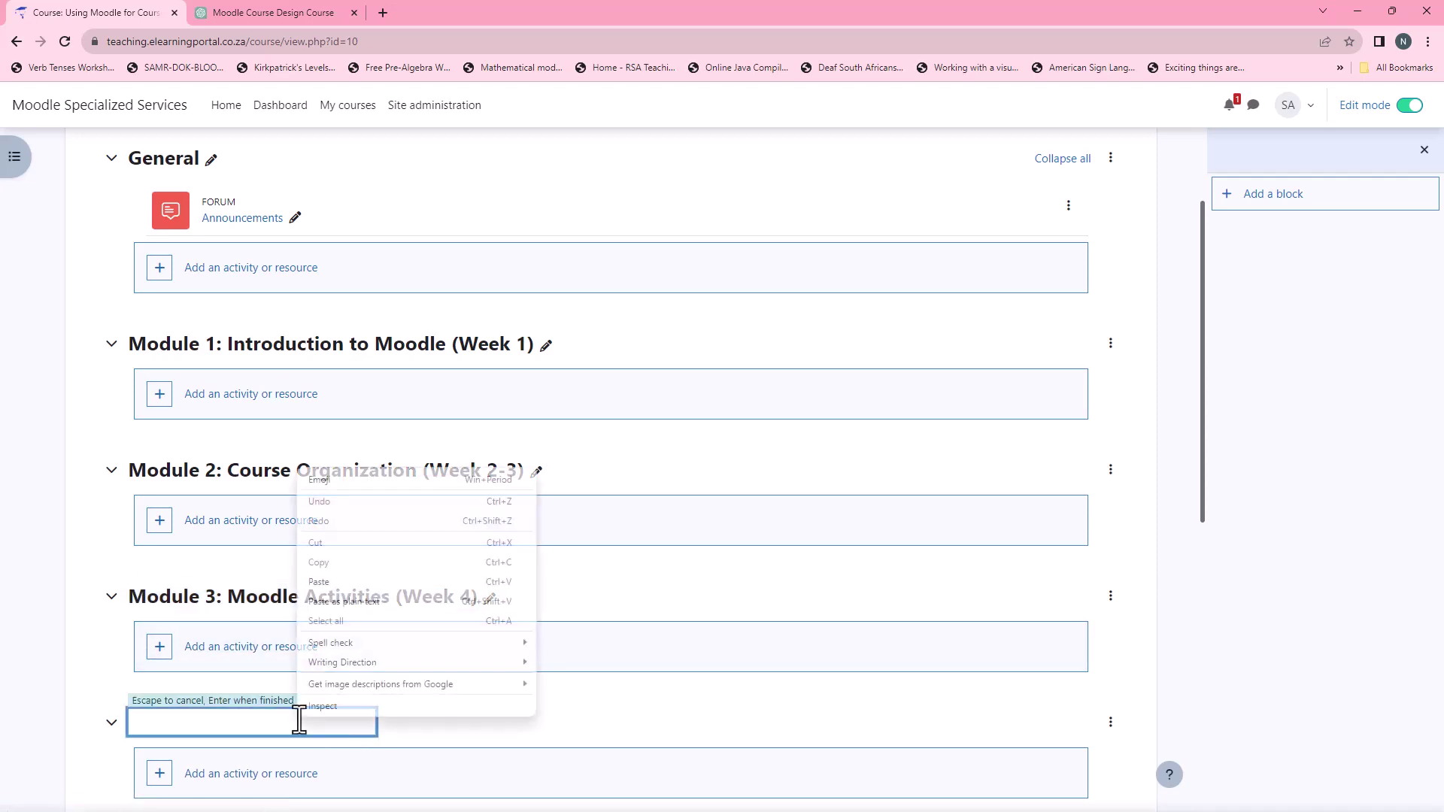
left_click(336, 581)
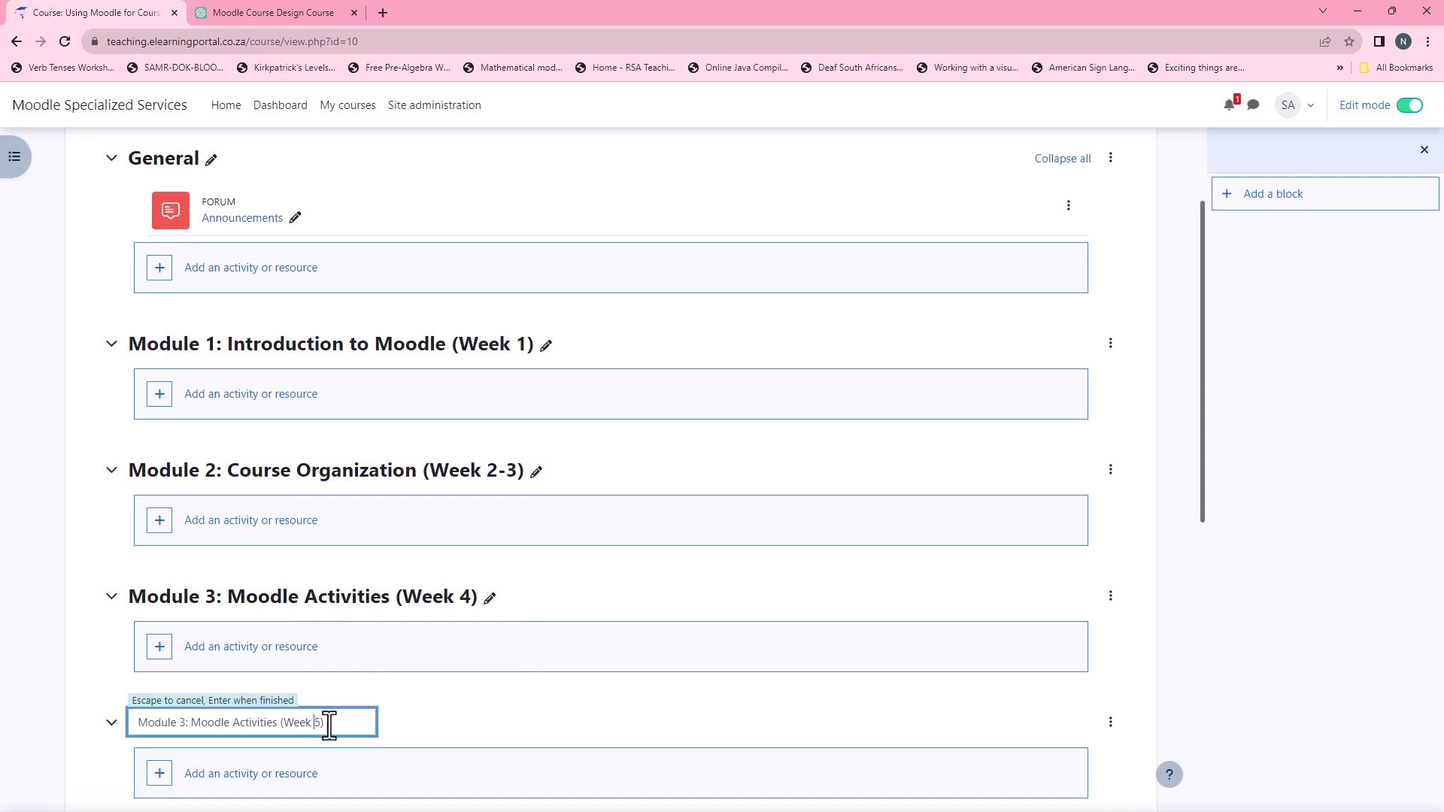
key("Return")
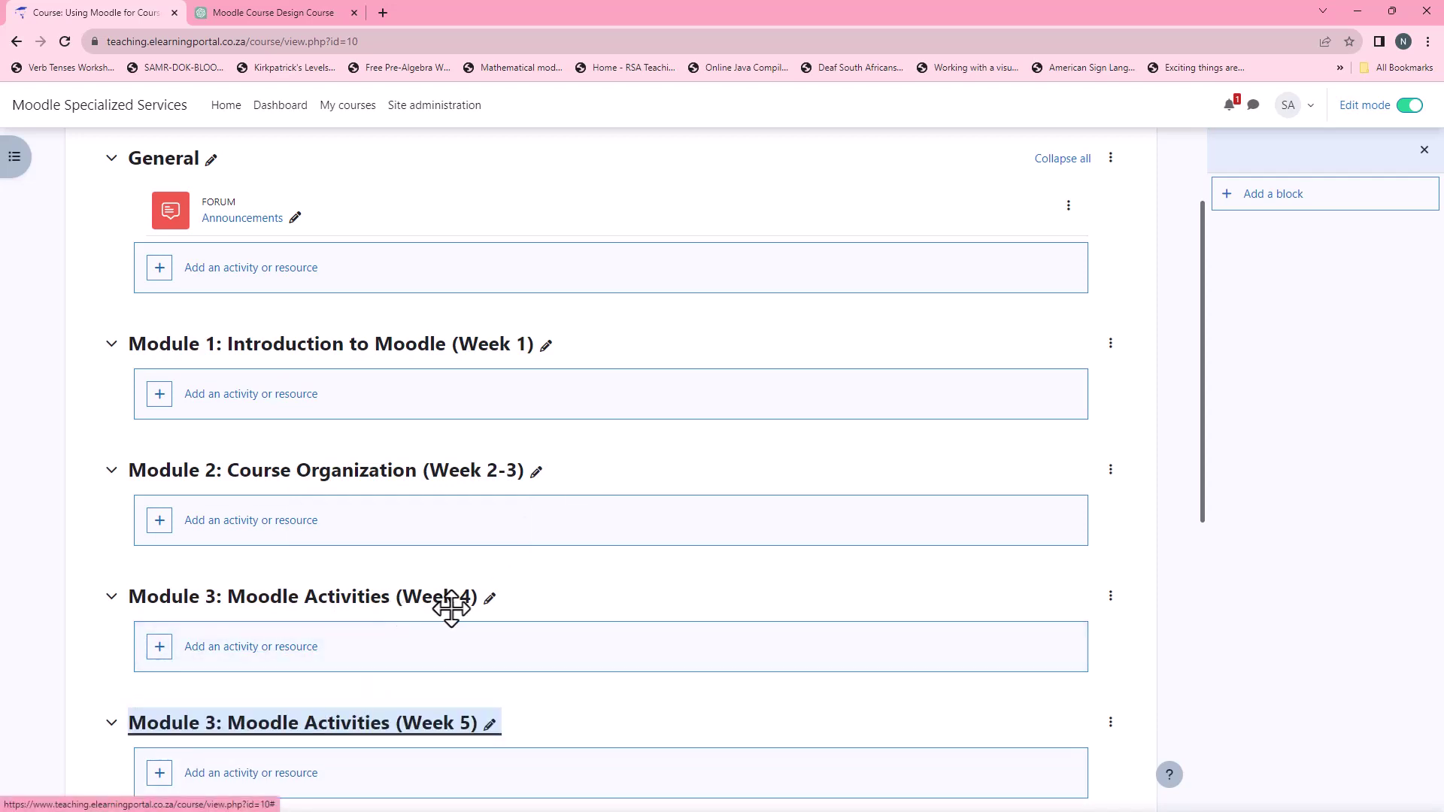
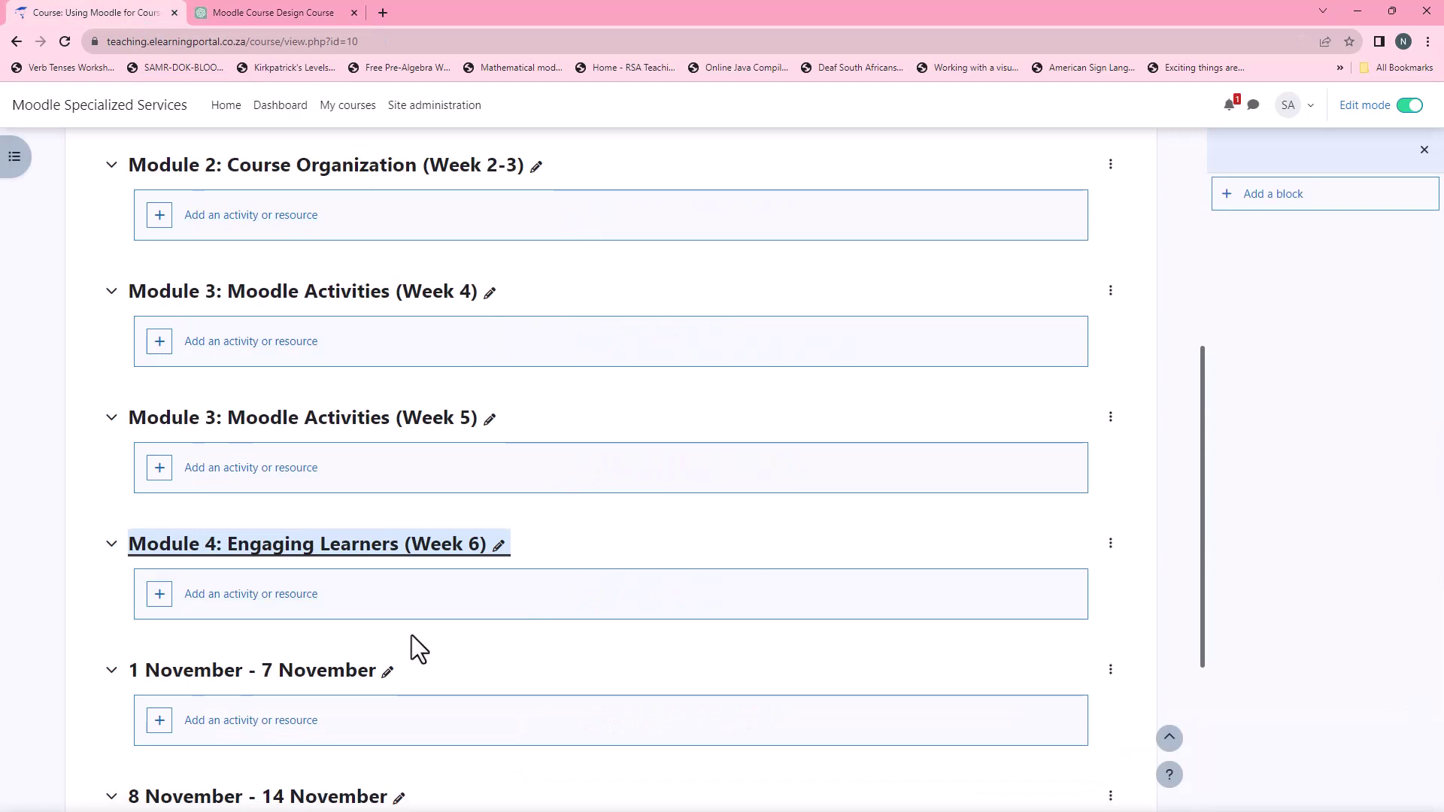
Step: Rename the "1 November - 7 November" section with the copied heading "Module 5: Assessment and Evaluation (Week 7)"
scroll(406, 526, "down", 3)
left_click(387, 451)
right_click(332, 453)
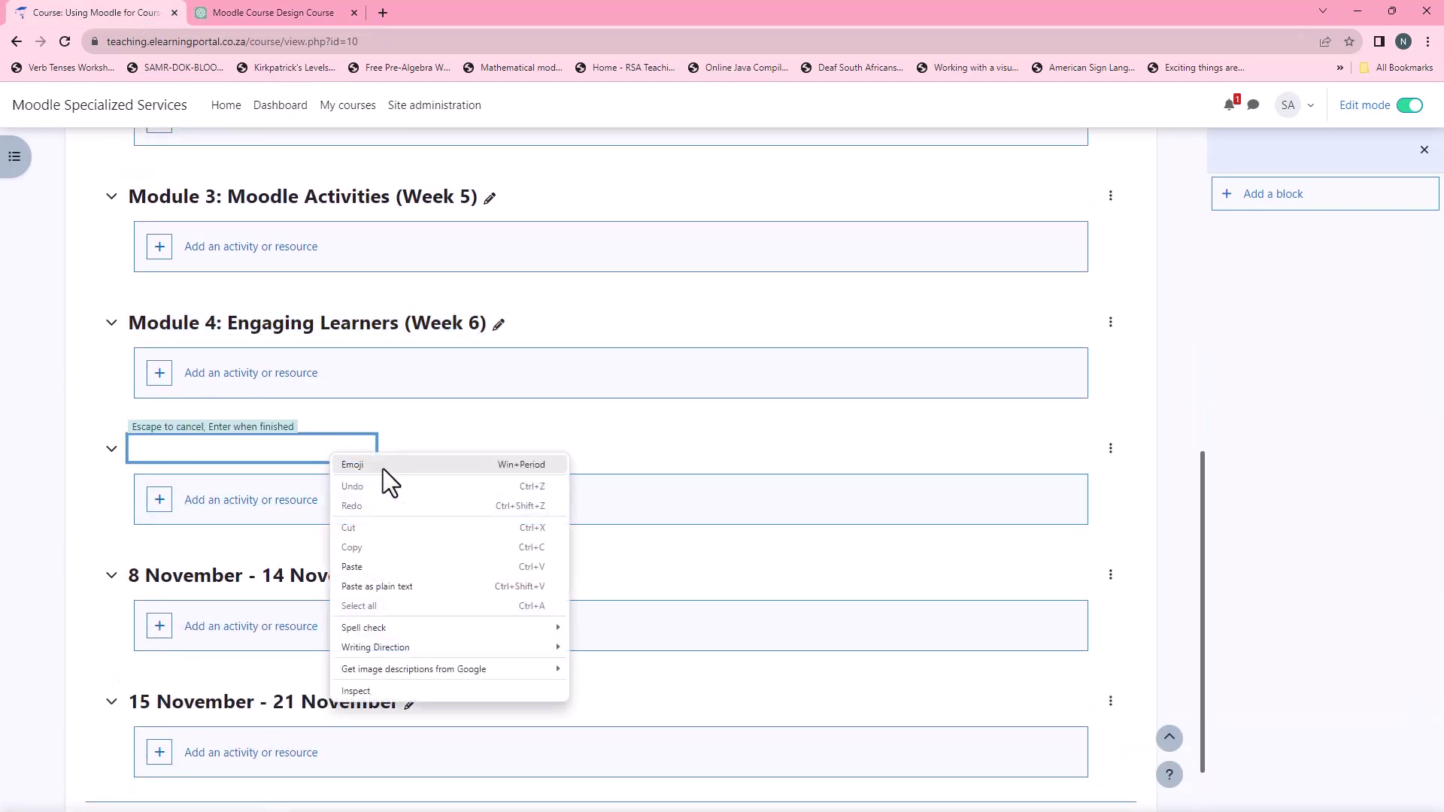
left_click(390, 566)
key("Return")
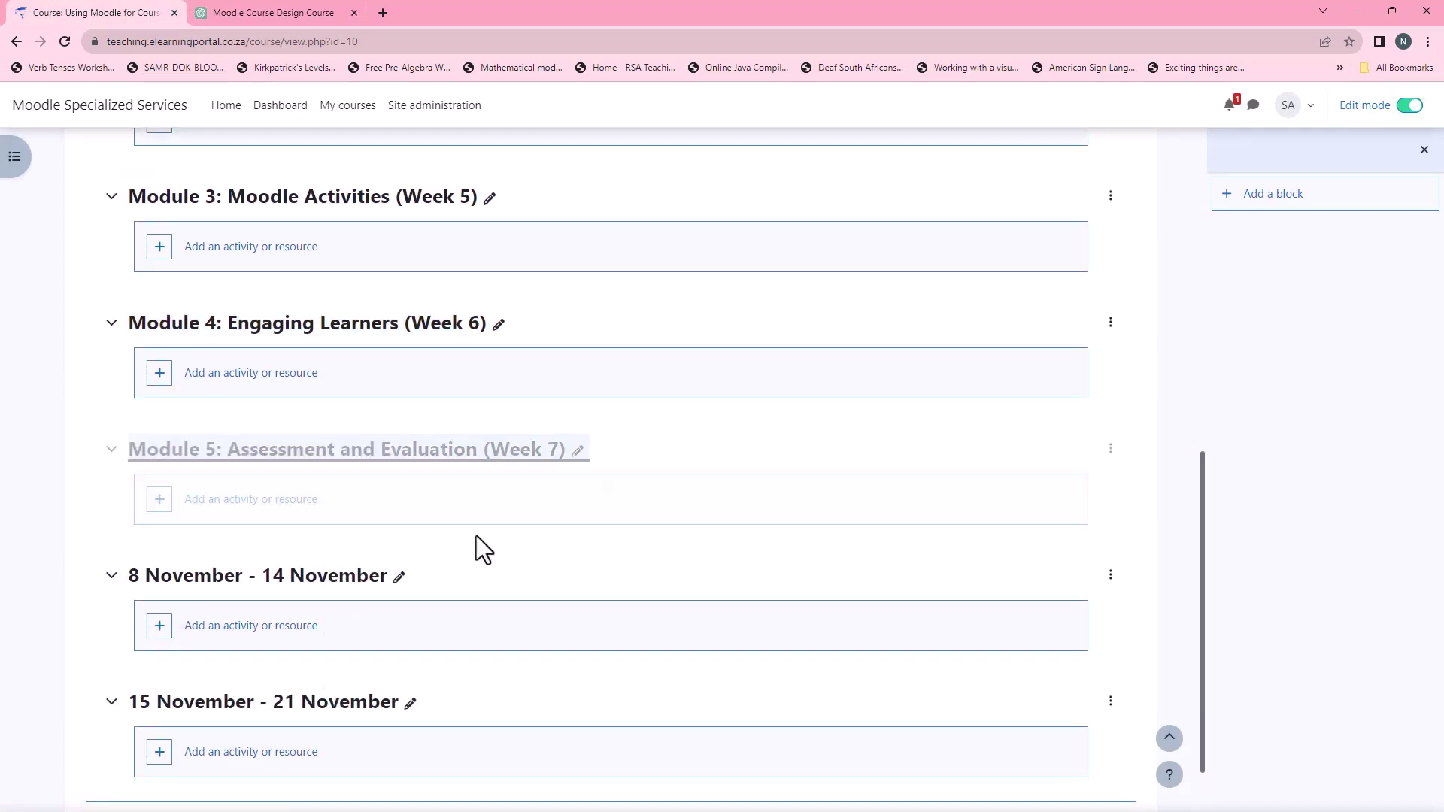
Step: Rename the "8 November - 14 November" section with the heading "Module 6: Best Practices in Course Design (Week 8)" copied from the ChatGPT outline
left_click(296, 15)
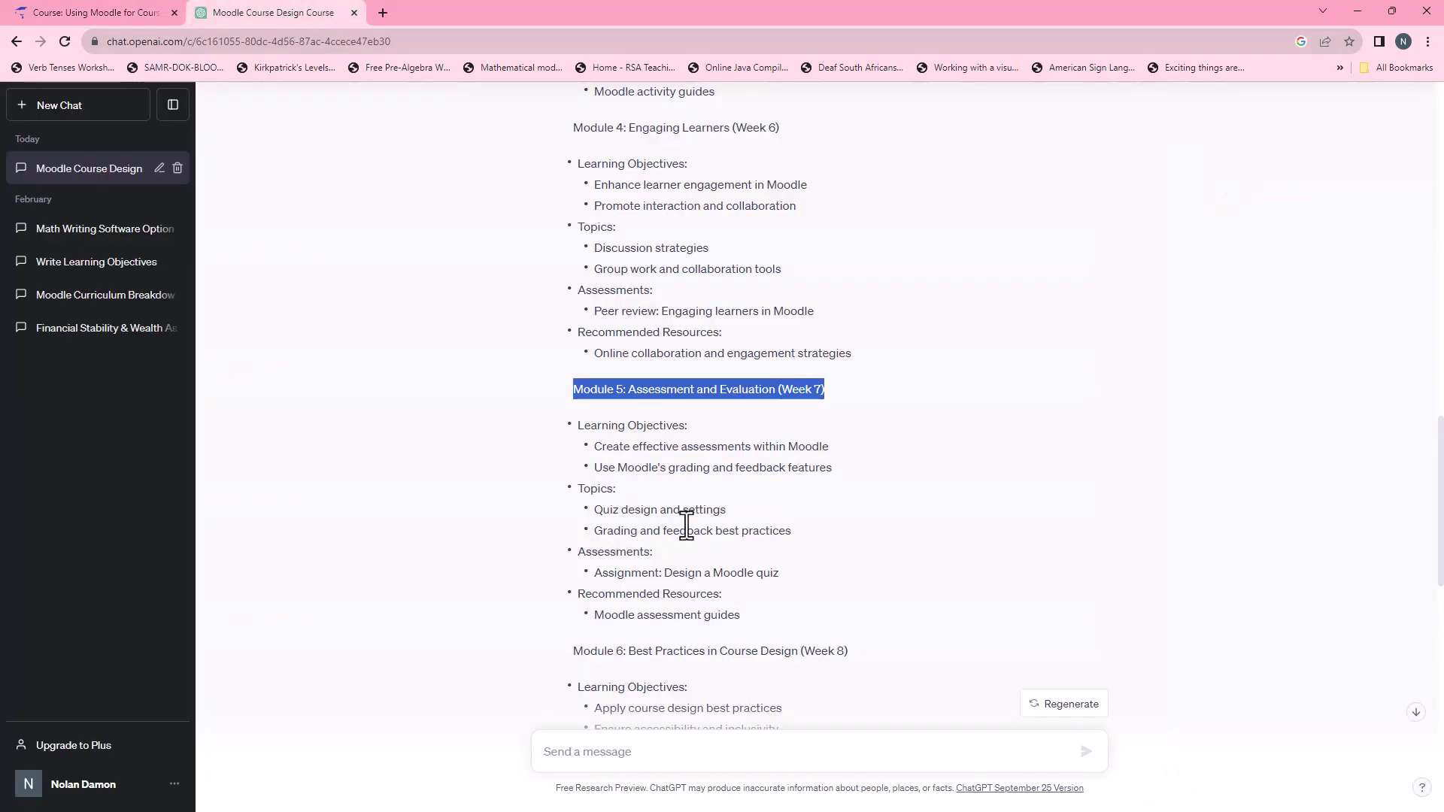
scroll(684, 522, "down", 3)
left_click_drag(576, 426, 854, 426)
right_click(820, 432)
left_click(868, 440)
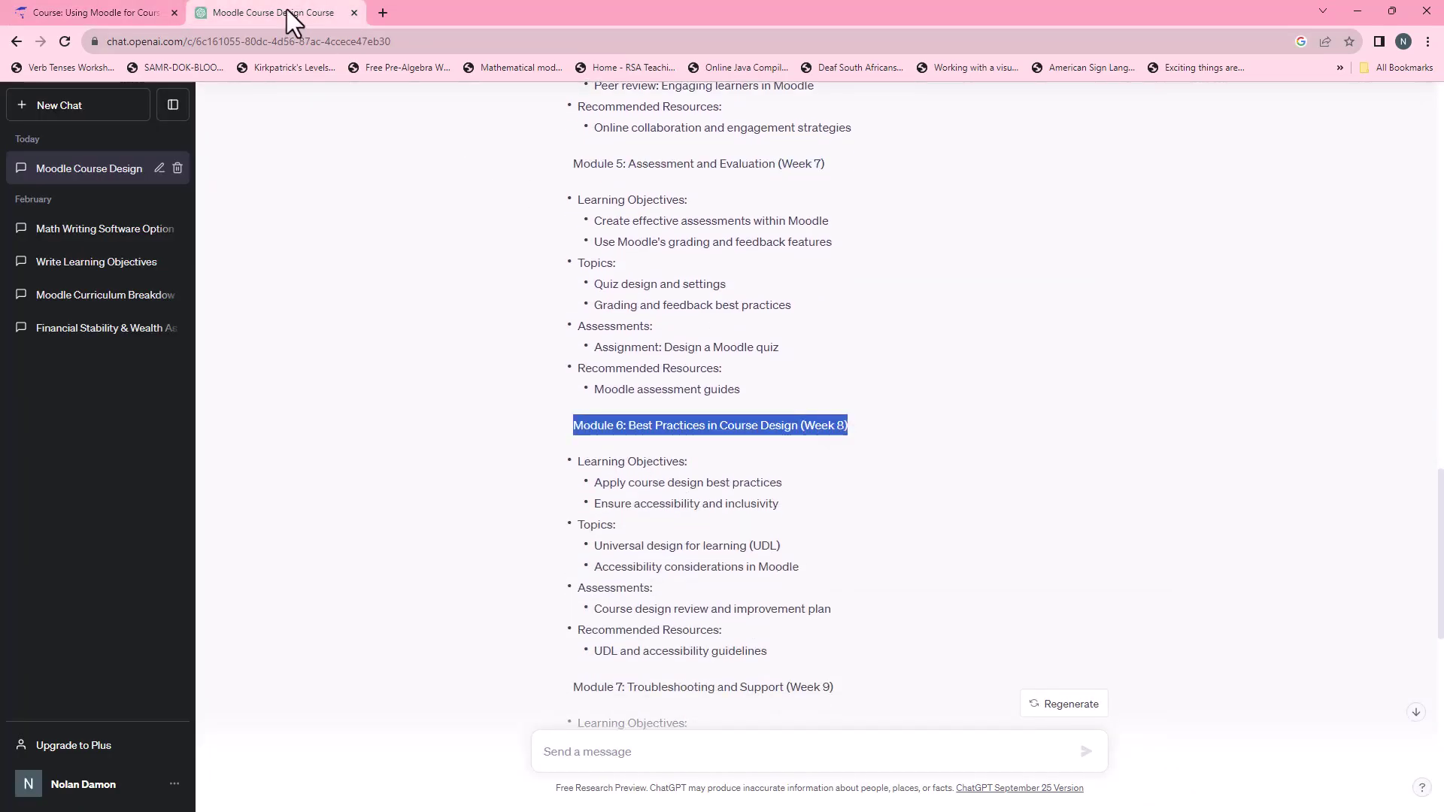
left_click(97, 13)
scroll(507, 481, "down", 1)
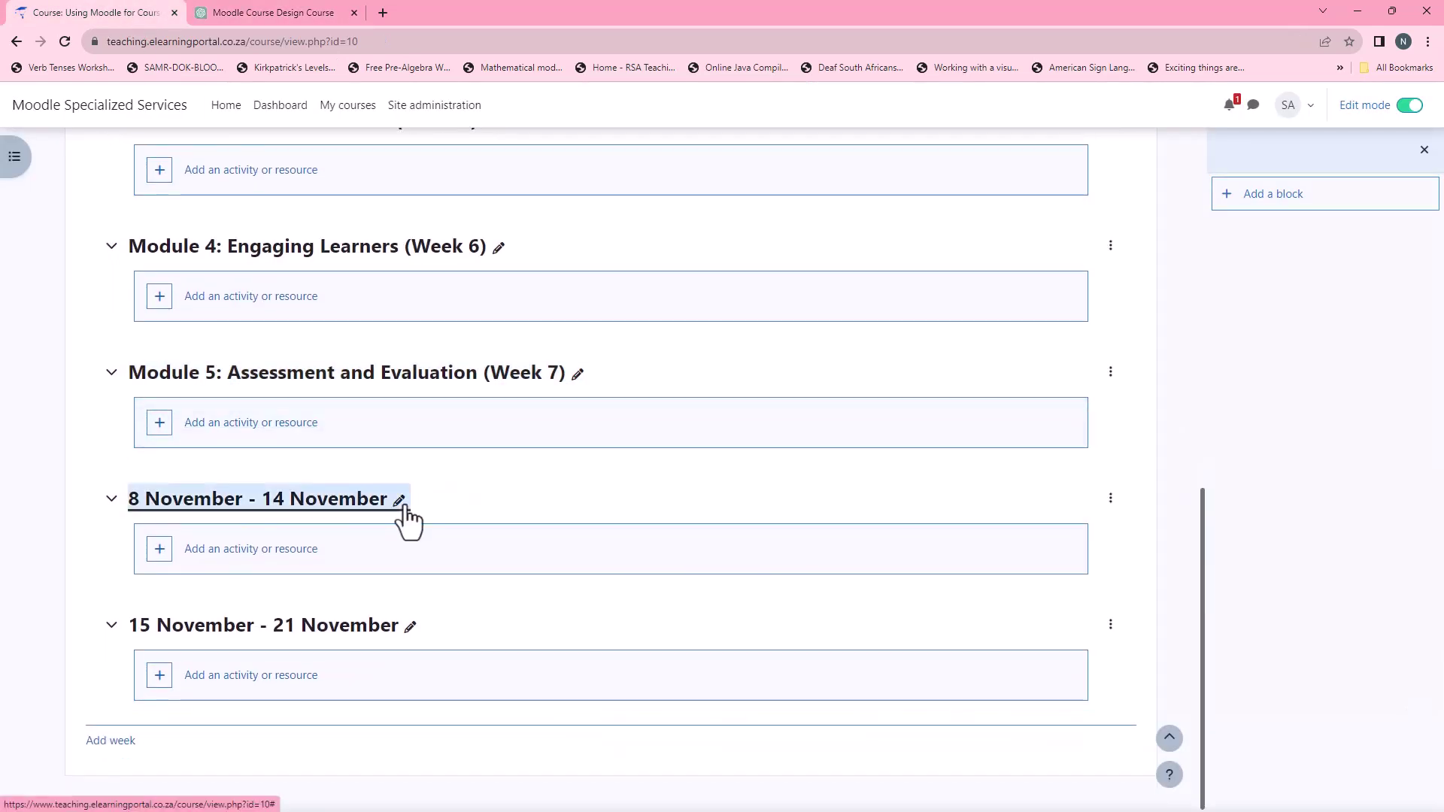
left_click(403, 499)
right_click(317, 504)
left_click(391, 618)
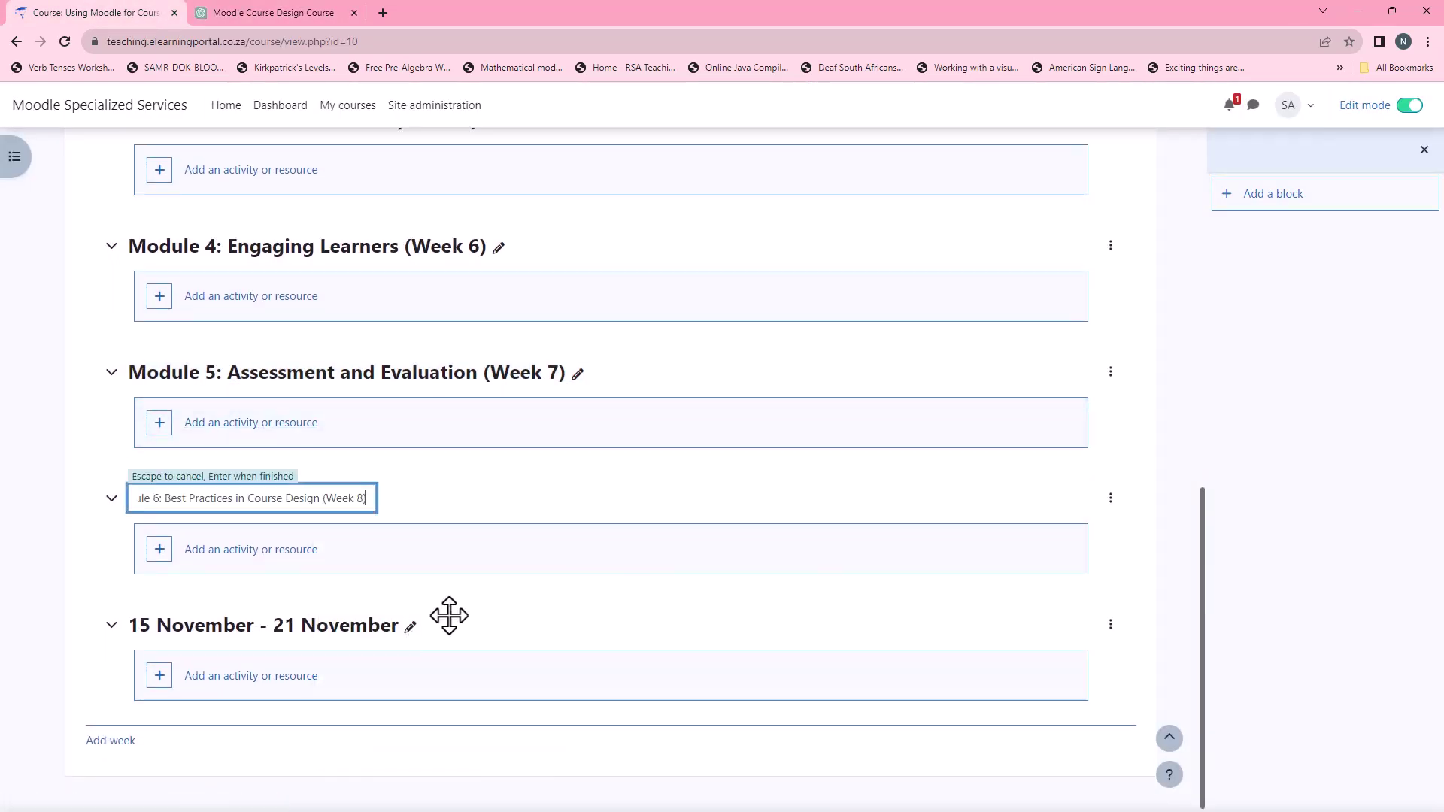
key("Return")
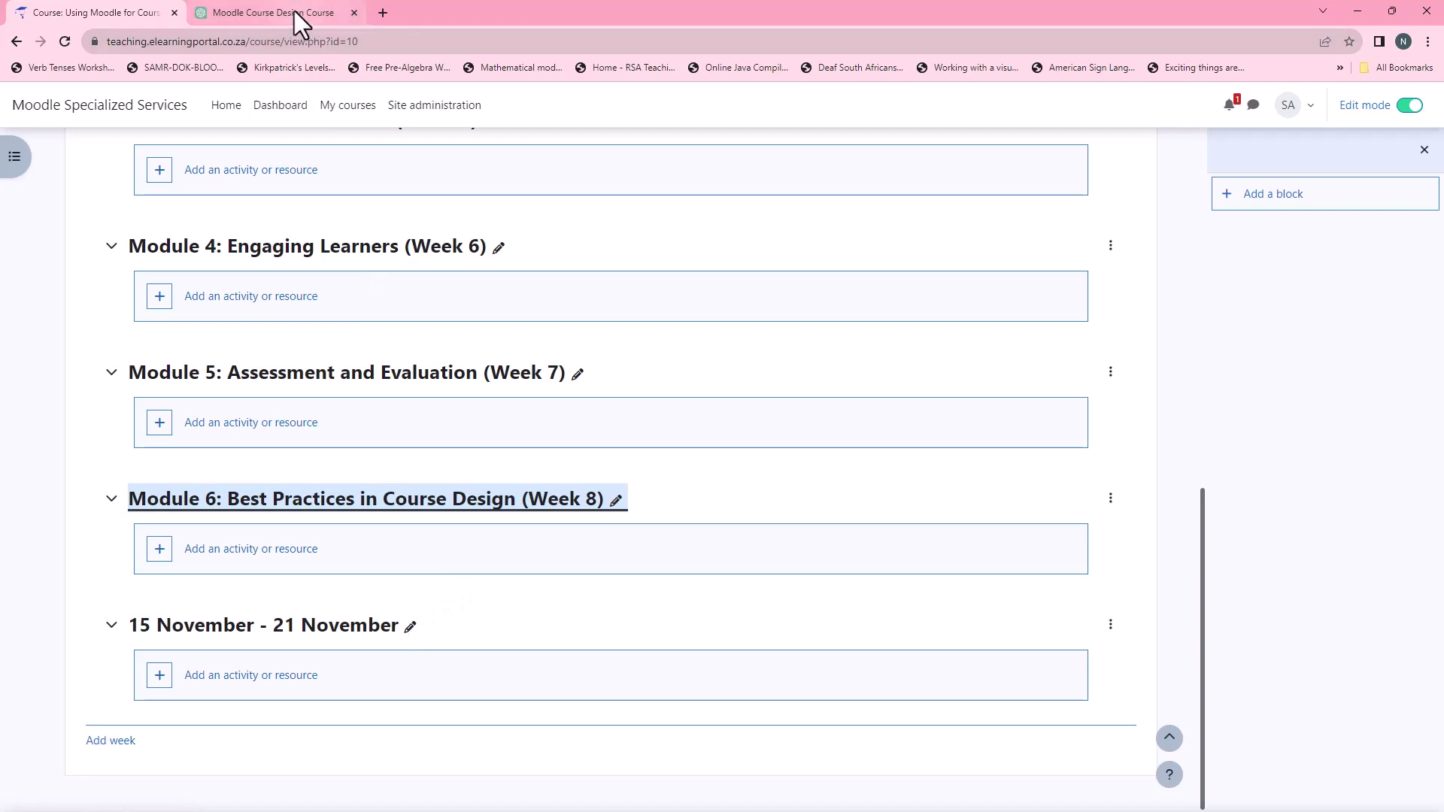
Step: Rename the "15 November - 21 November" section with the heading "Module 7: Troubleshooting and Support (Week 9)" copied from the ChatGPT outline
left_click(295, 13)
scroll(677, 444, "down", 4)
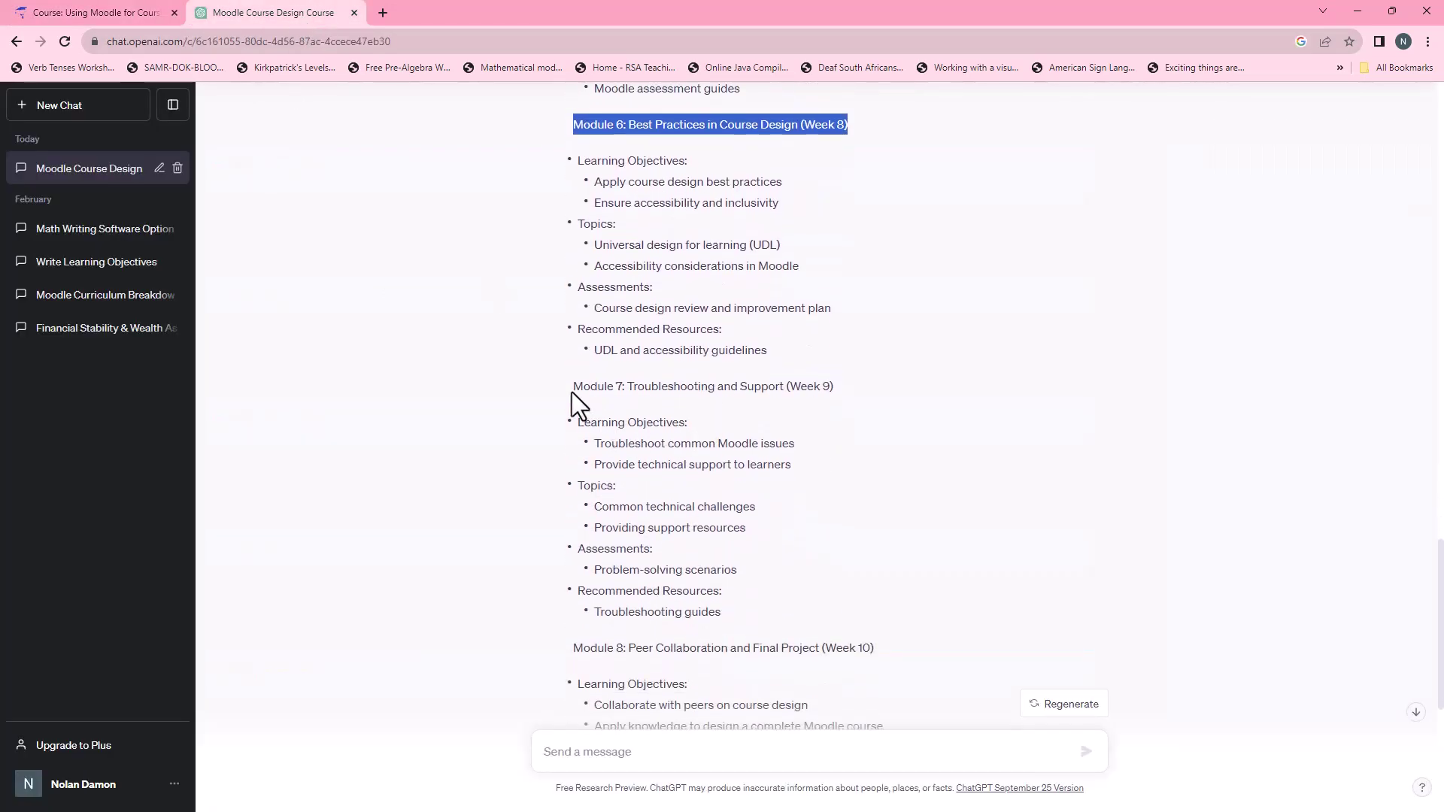
left_click(577, 390)
left_click_drag(578, 391, 888, 388)
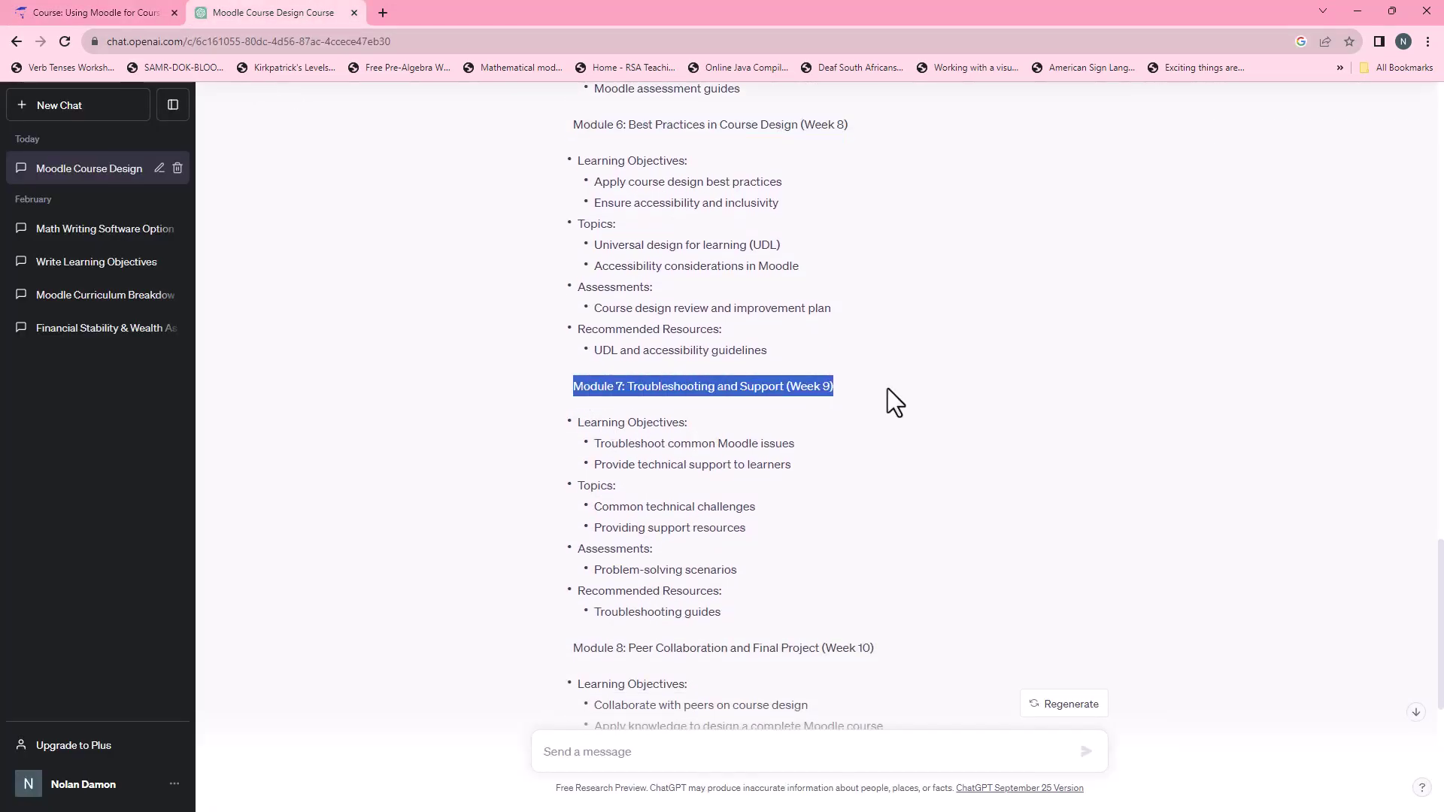
right_click(827, 388)
left_click(865, 398)
left_click(164, 20)
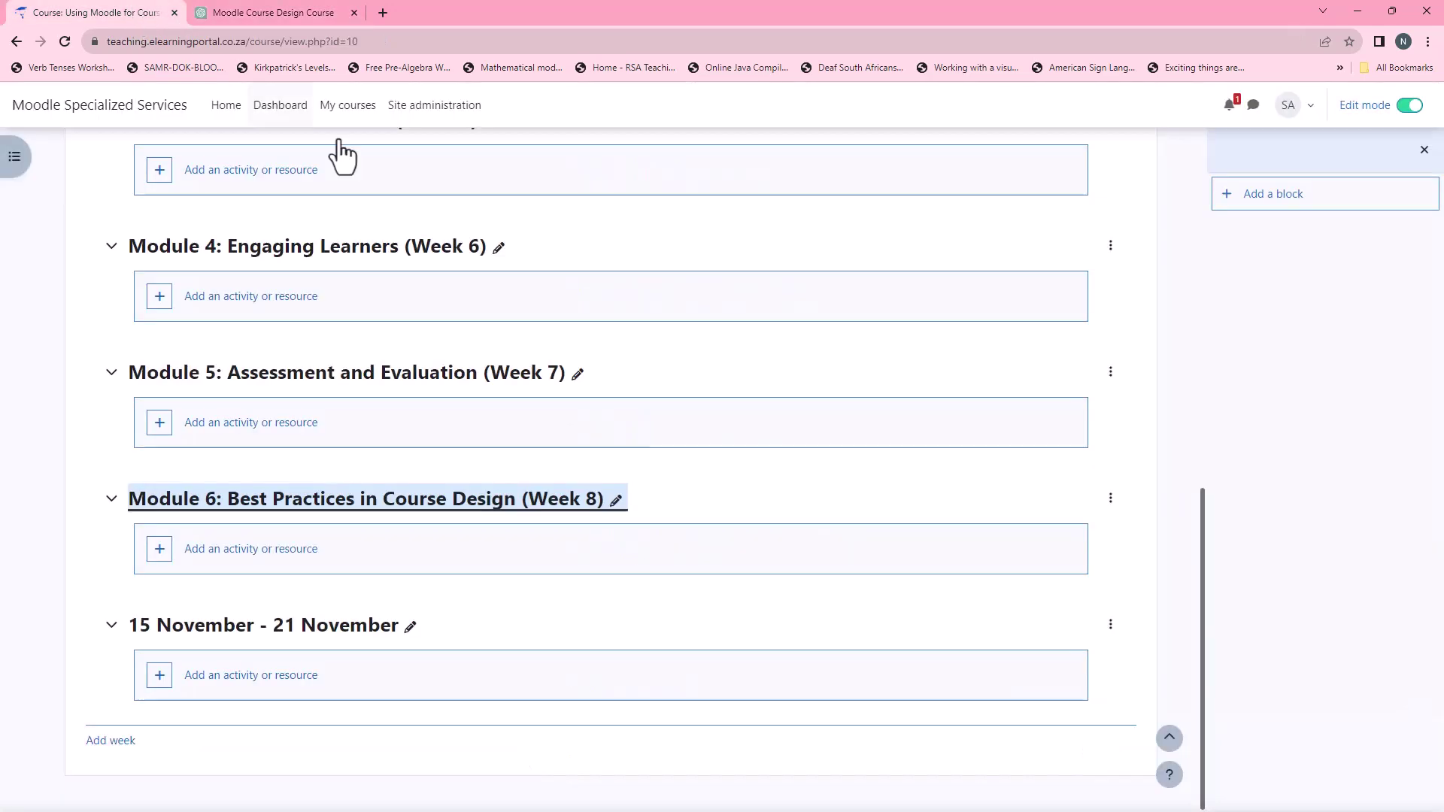
left_click(410, 629)
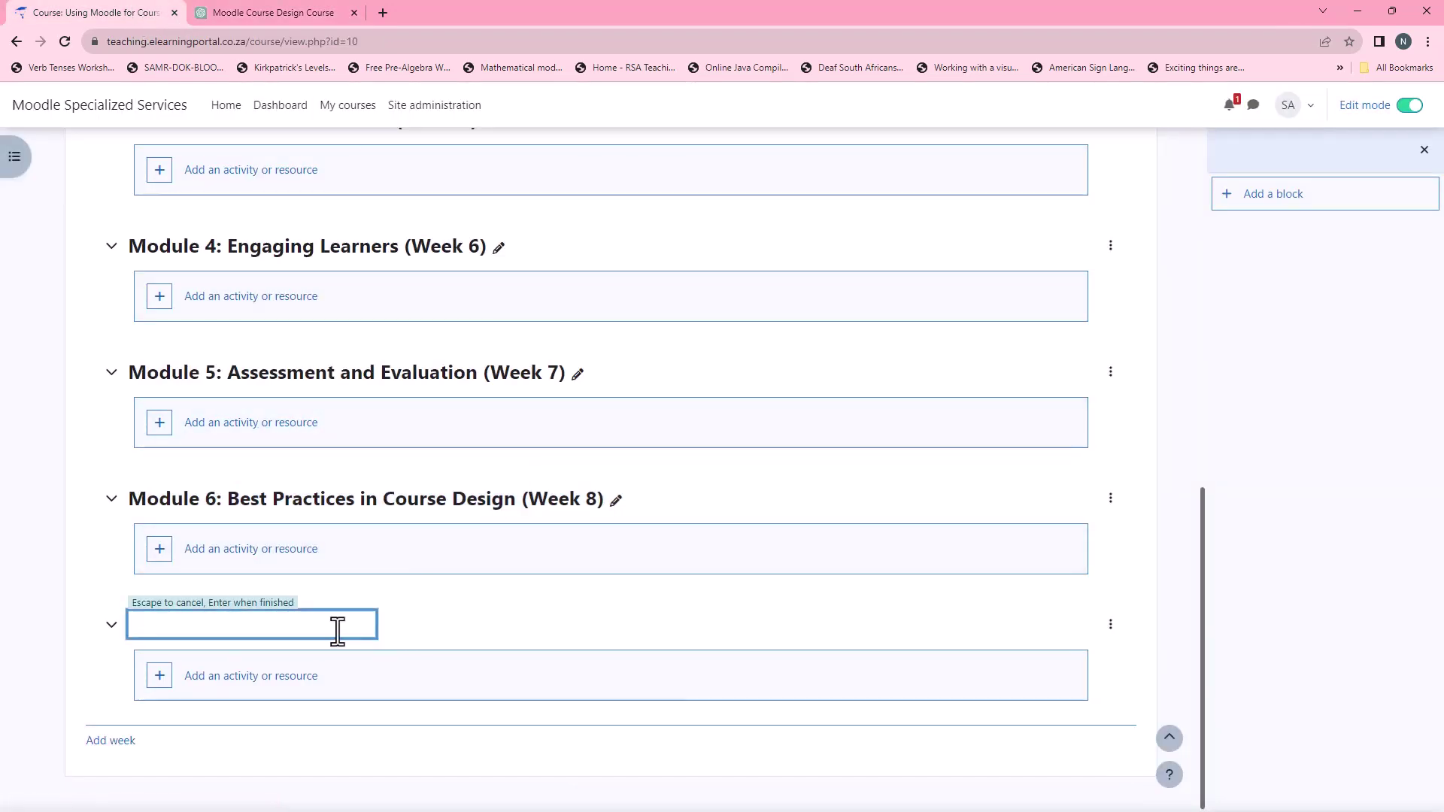
right_click(372, 616)
left_click(373, 507)
type(")")
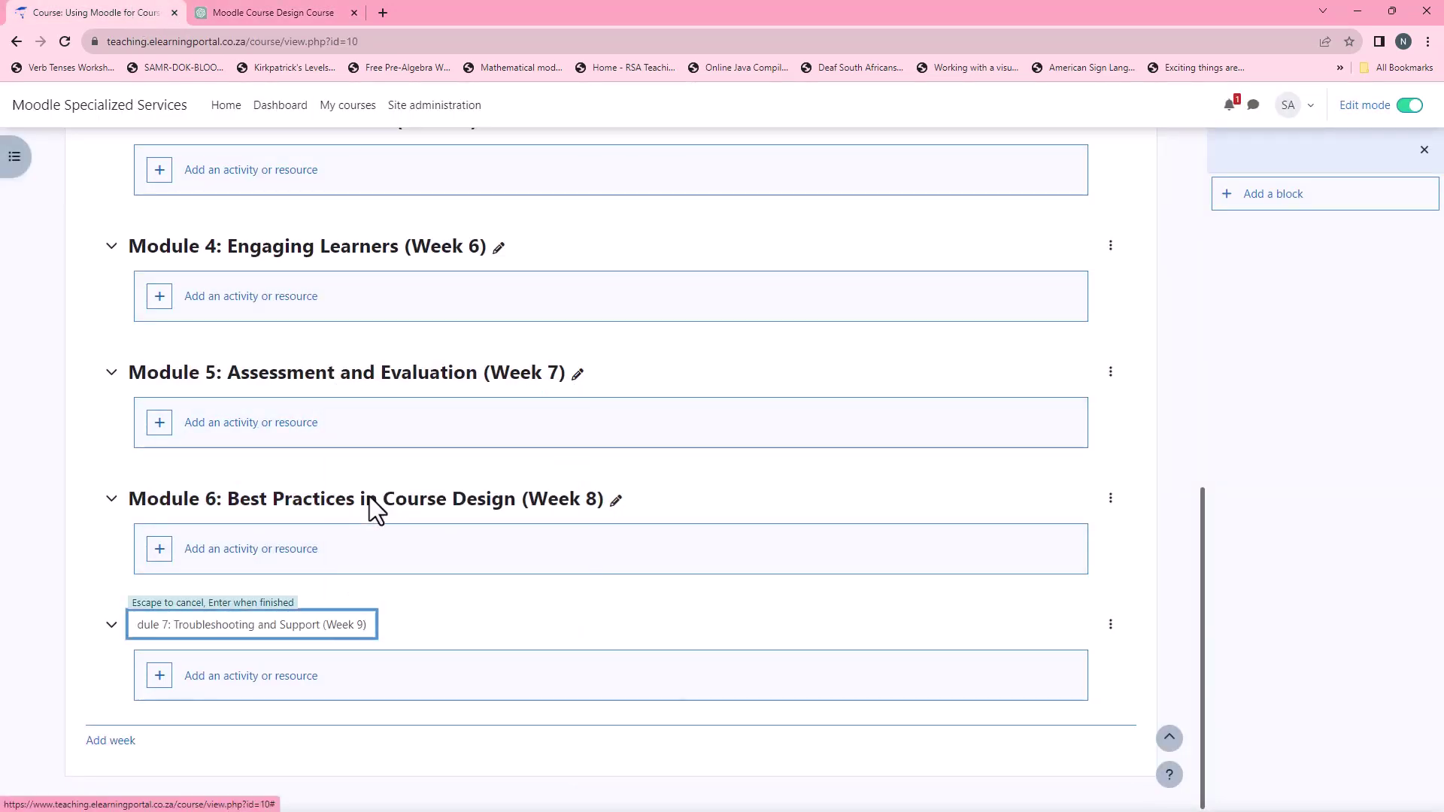
key("Return")
Step: Add another week to the course and name it "Module 8: Peer Collaboration and Final Project (Week 10)", copied from the ChatGPT outline
left_click(237, 13)
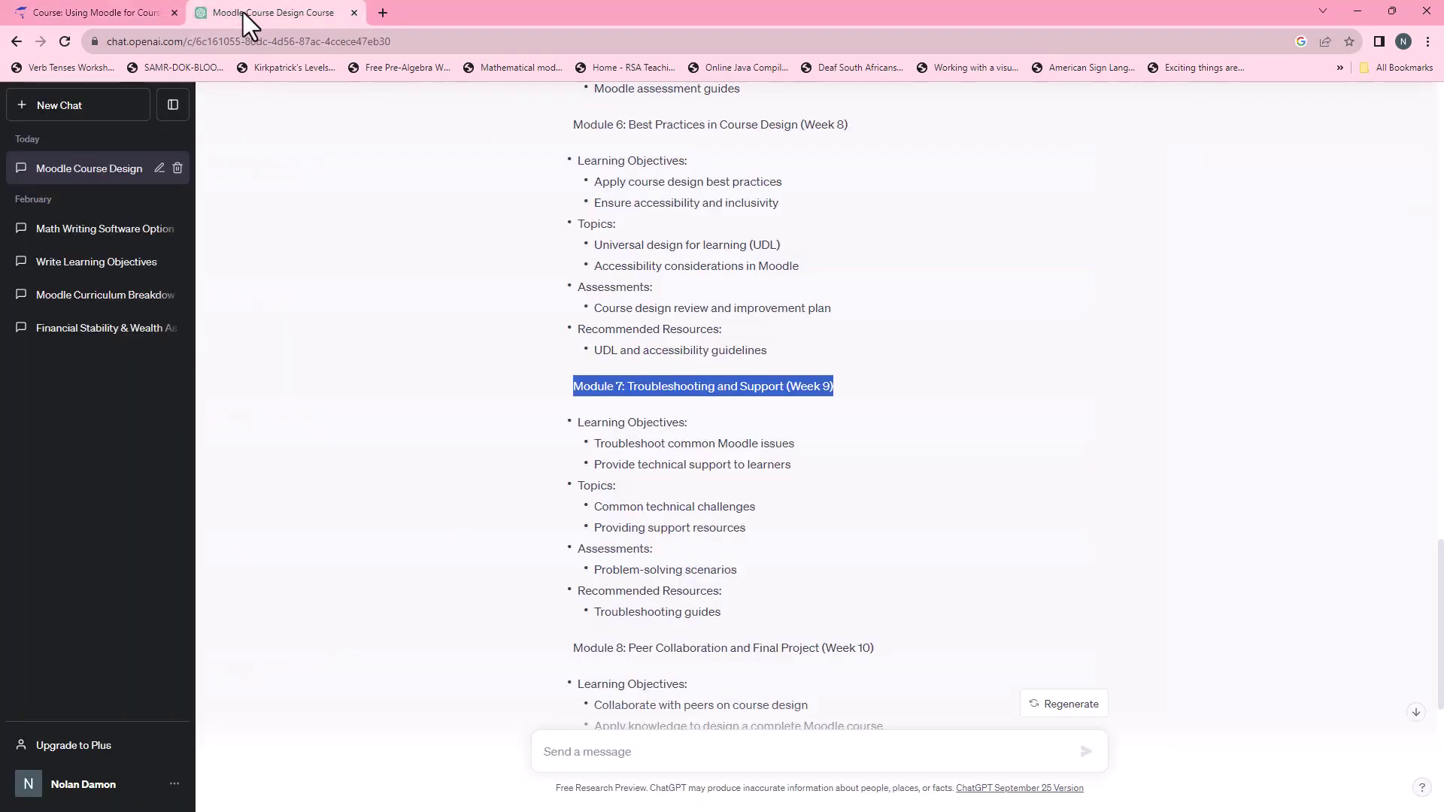
scroll(716, 512, "down", 3)
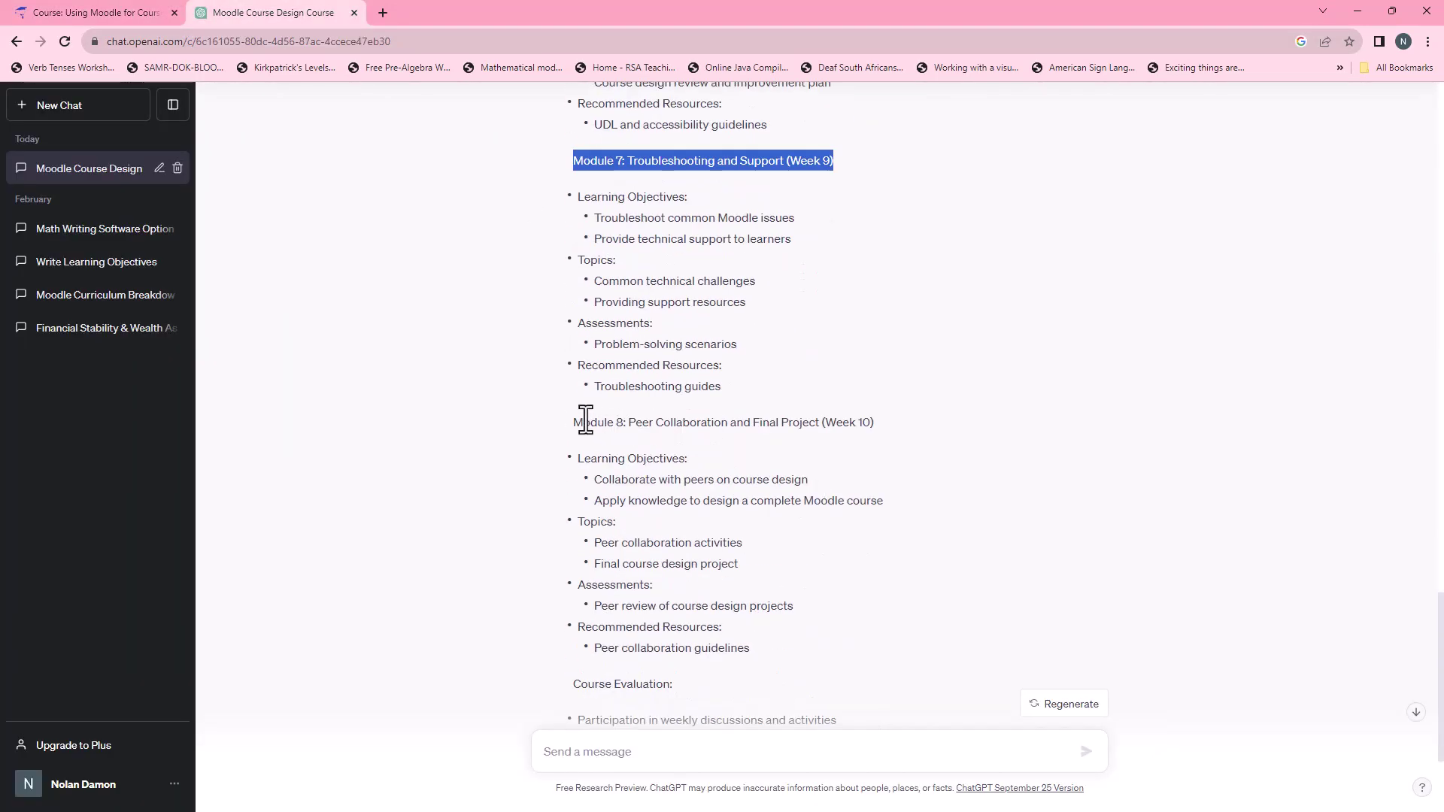
left_click_drag(574, 422, 877, 423)
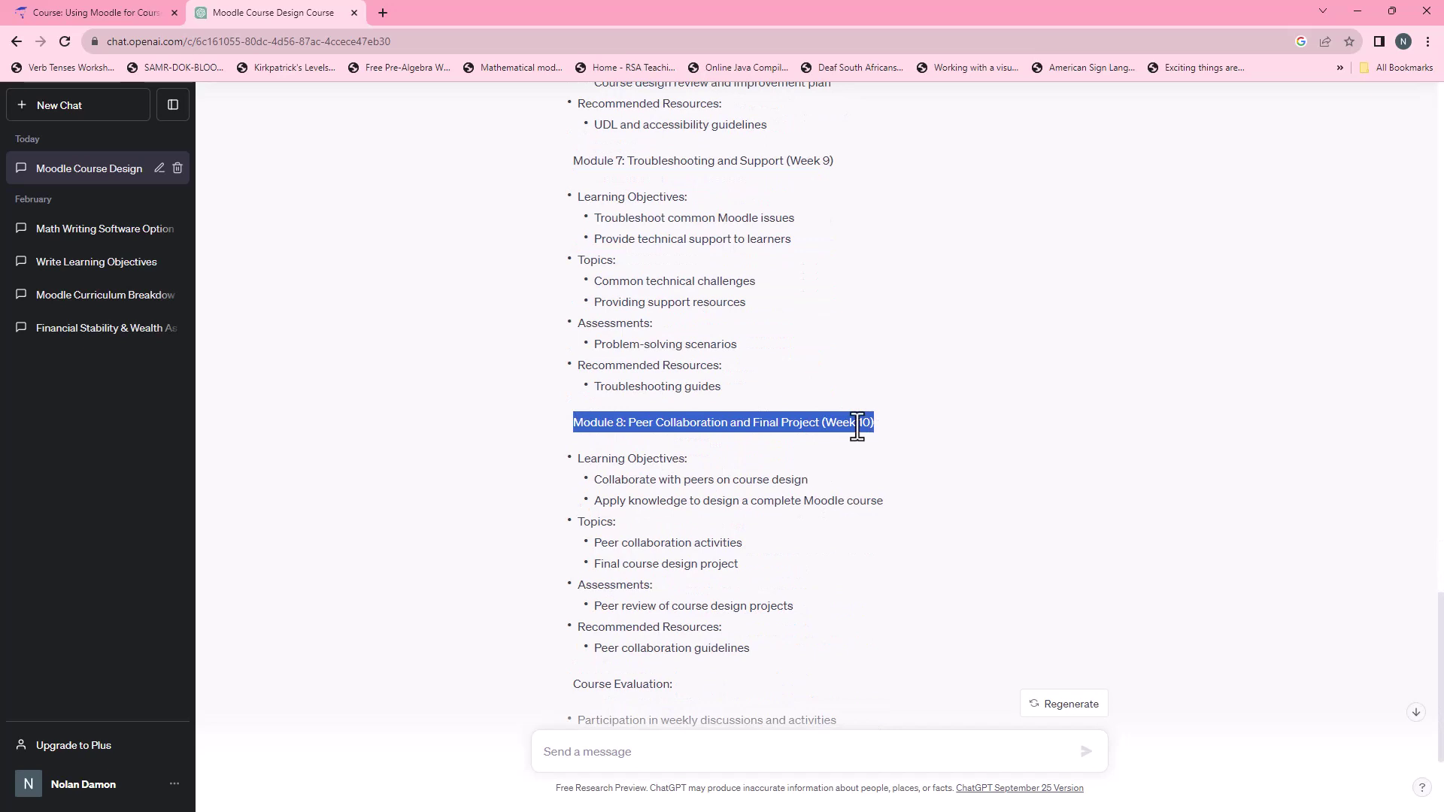
right_click(878, 422)
left_click(914, 437)
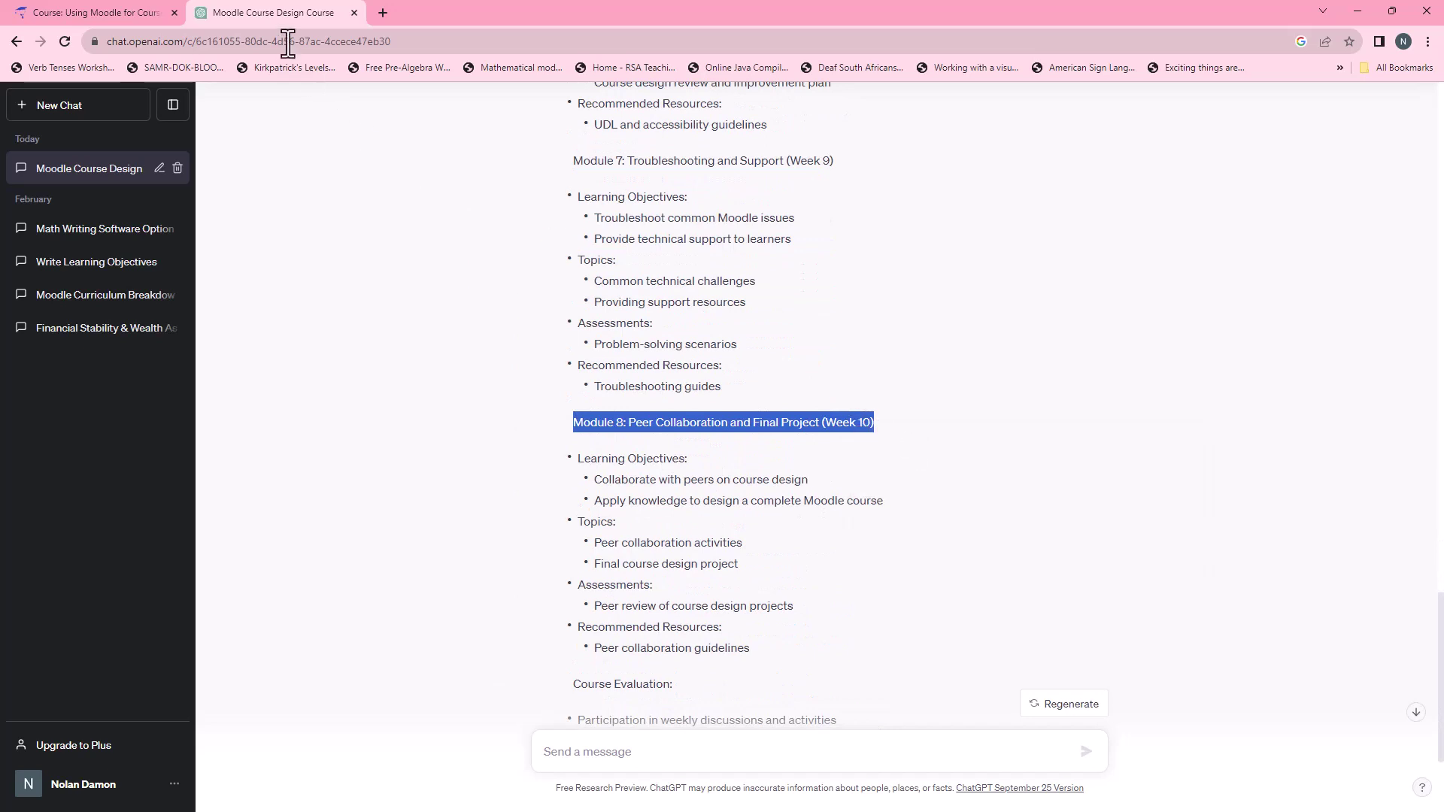
left_click(123, 12)
left_click(111, 741)
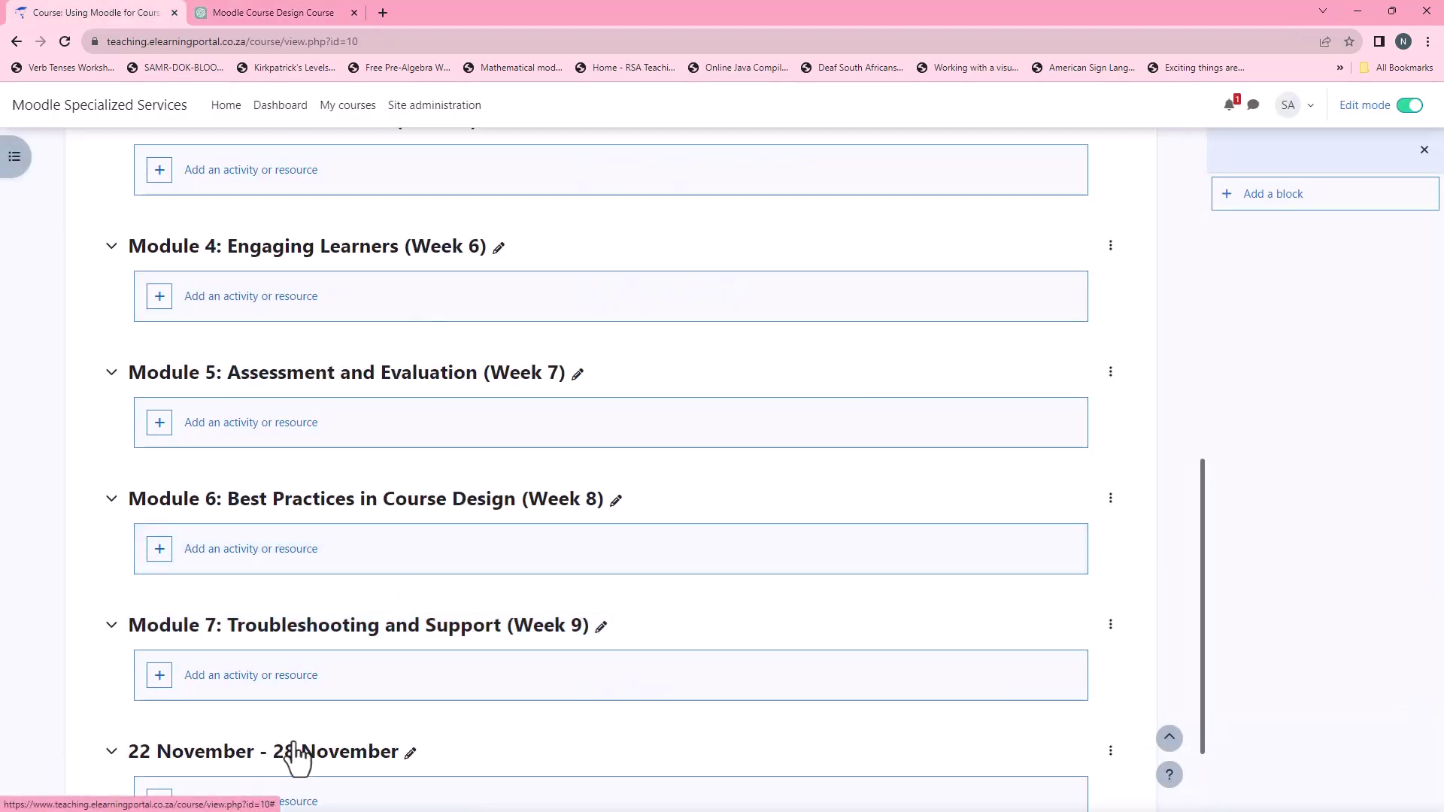
scroll(419, 745, "down", 2)
left_click(413, 626)
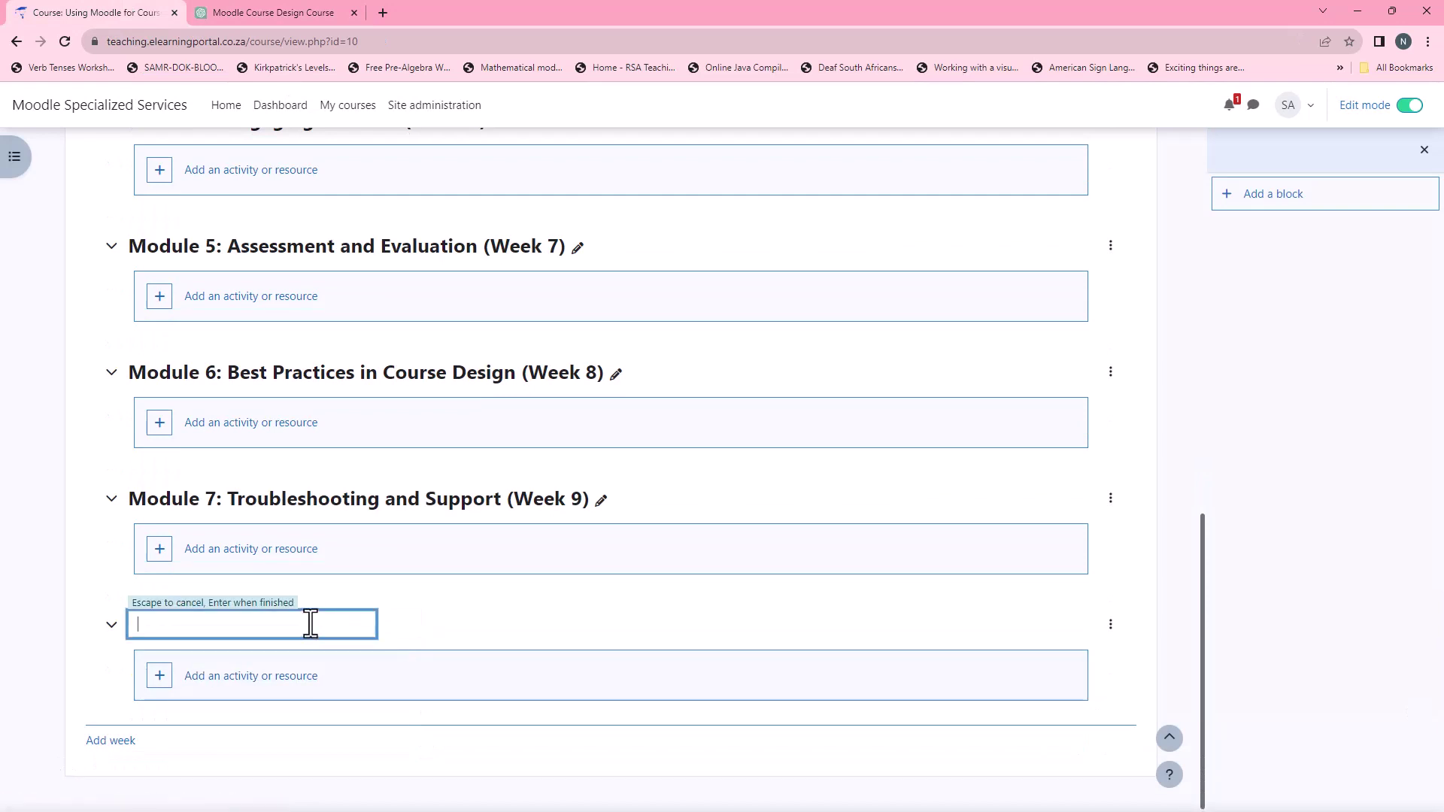
right_click(317, 625)
left_click(345, 499)
key("Return")
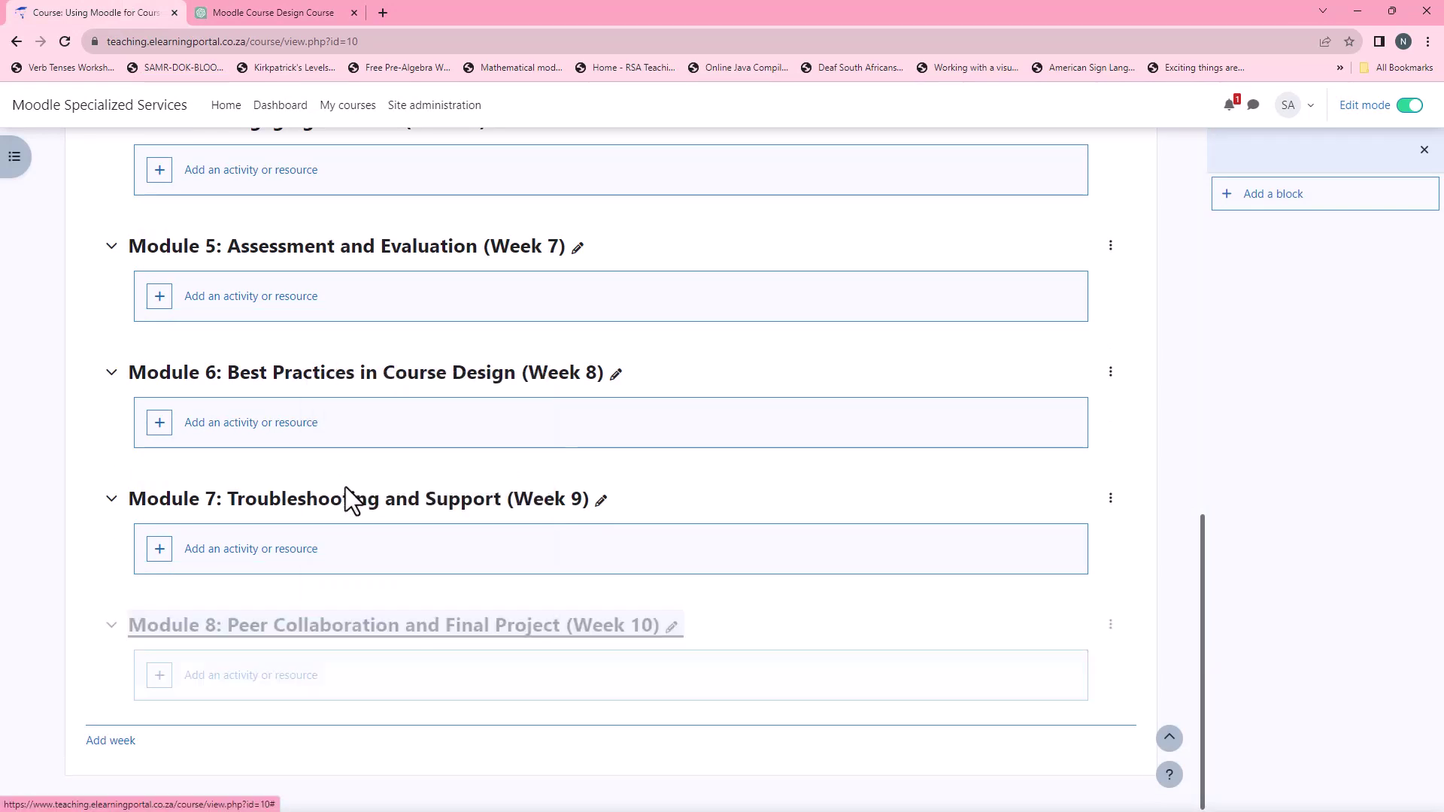
Step: Review the course's module sections in Moodle against the ChatGPT outline and the copy of that outline in Word
scroll(853, 510, "up", 6)
scroll(367, 390, "up", 4)
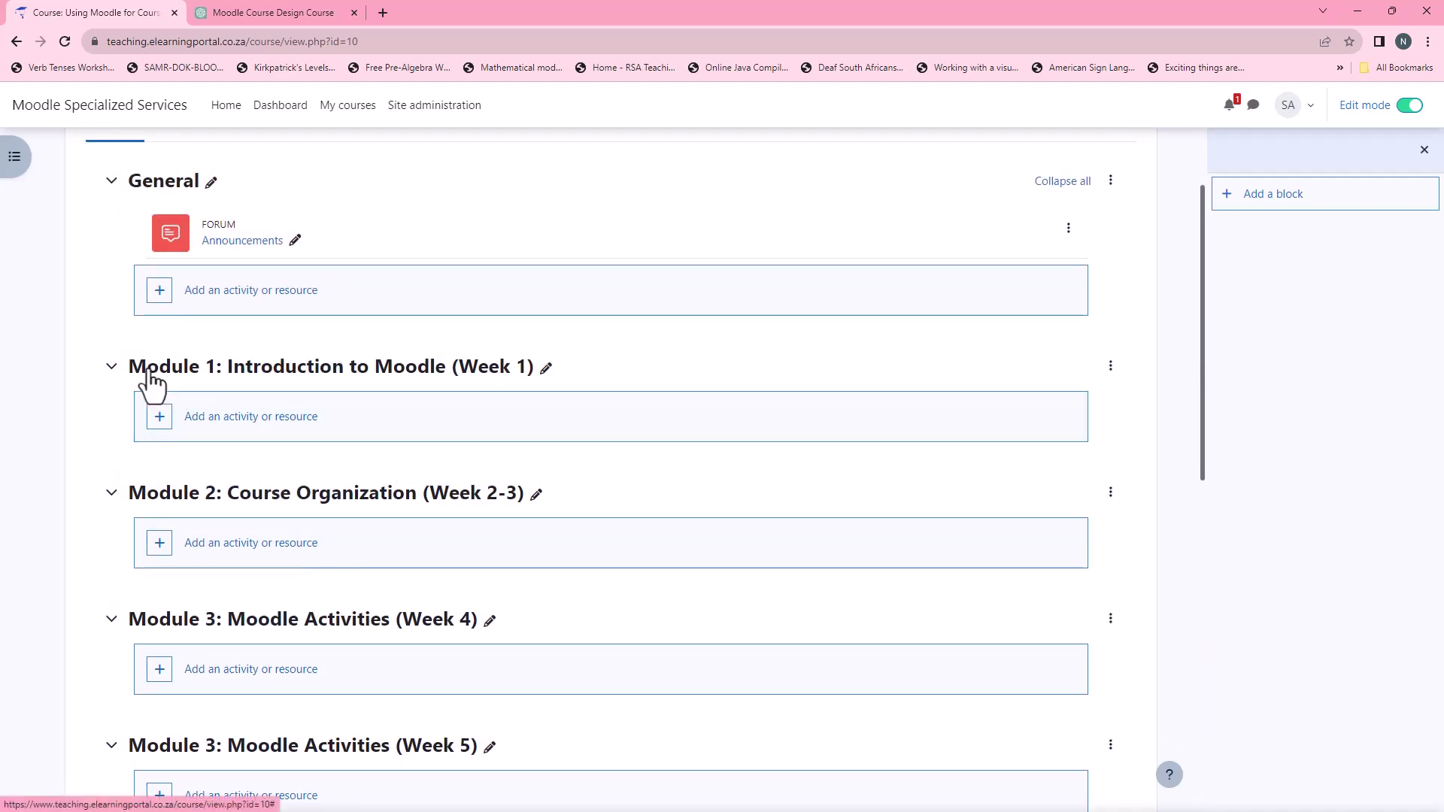
scroll(274, 226, "down", 5)
scroll(325, 609, "down", 5)
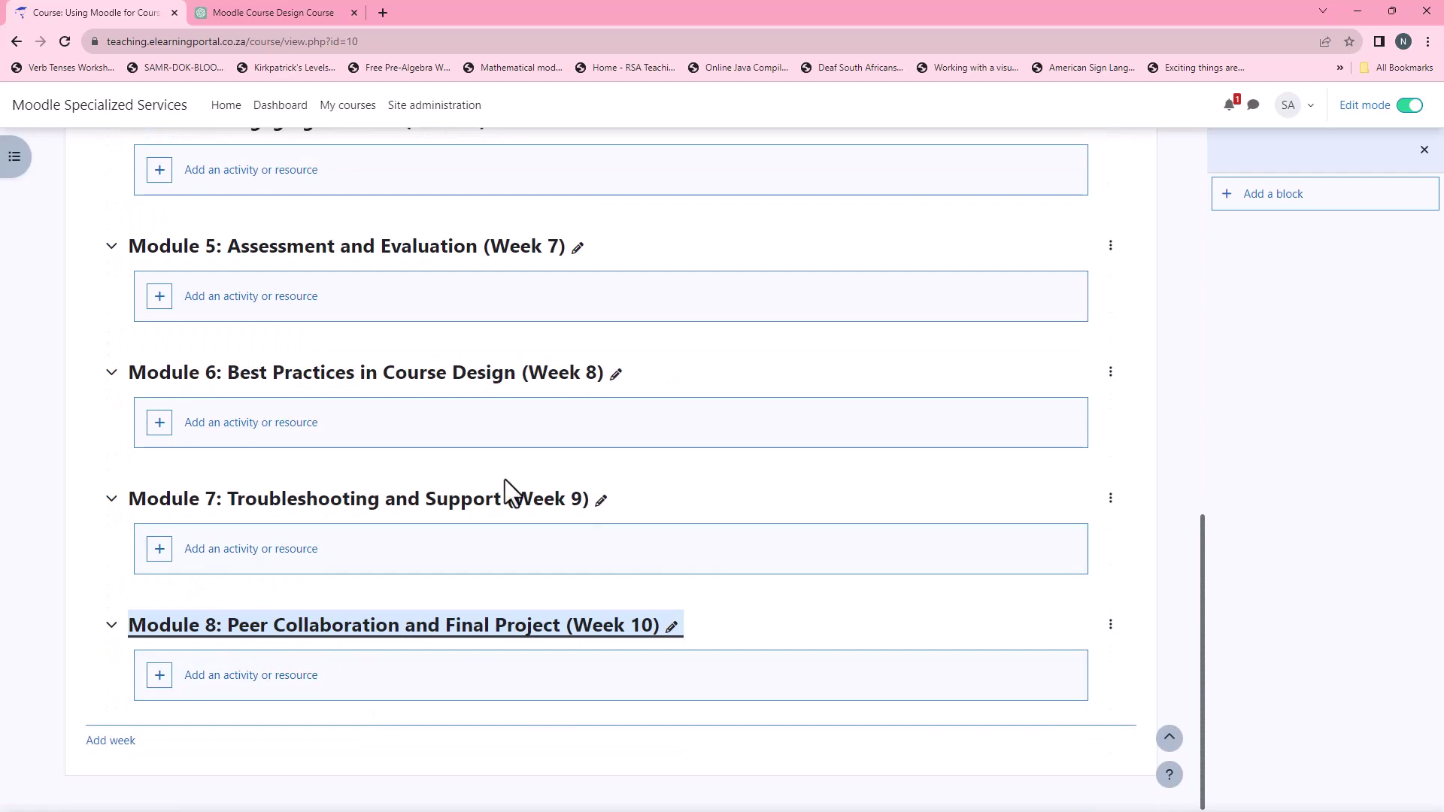
left_click(273, 14)
scroll(851, 582, "up", 3)
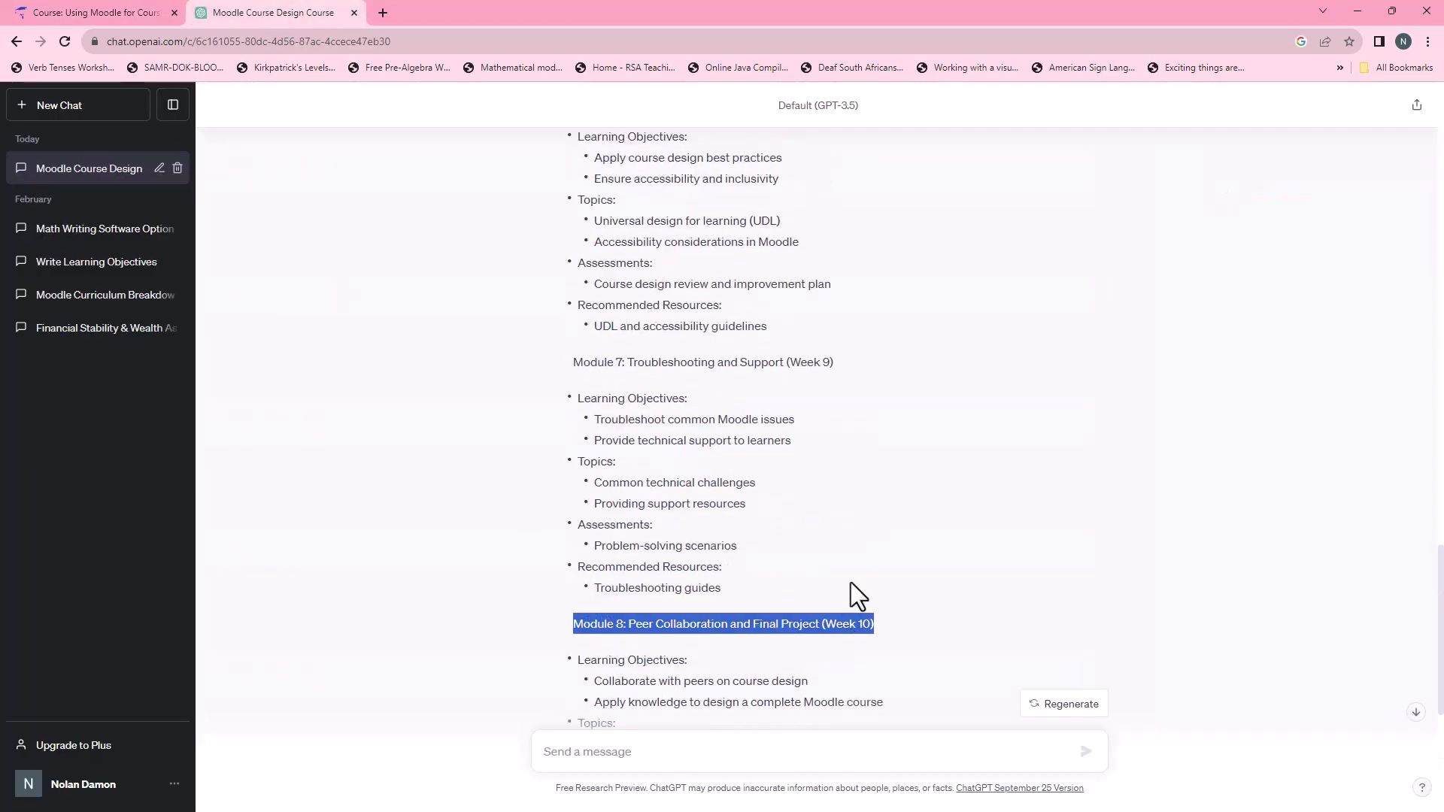
scroll(859, 595, "up", 15)
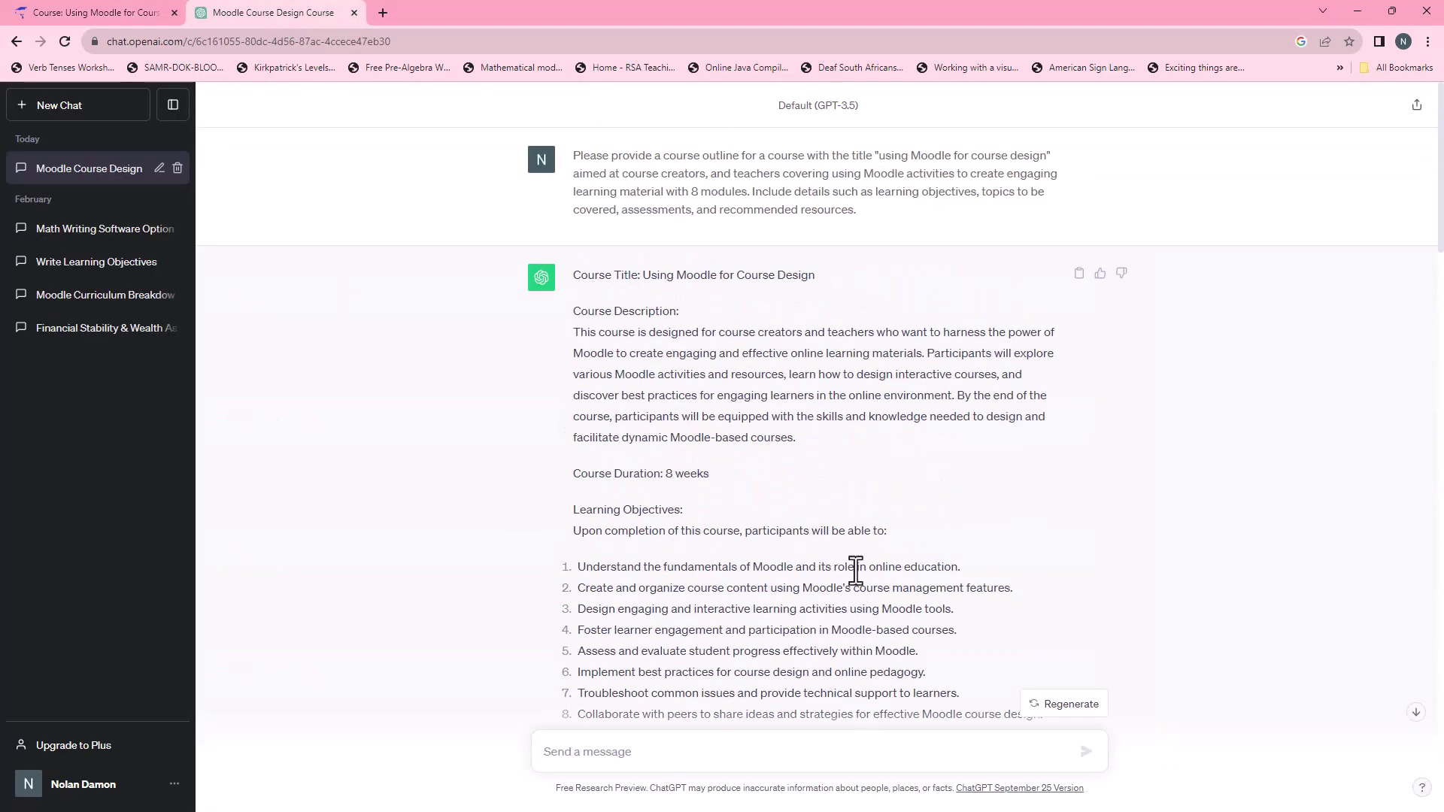
scroll(854, 571, "down", 4)
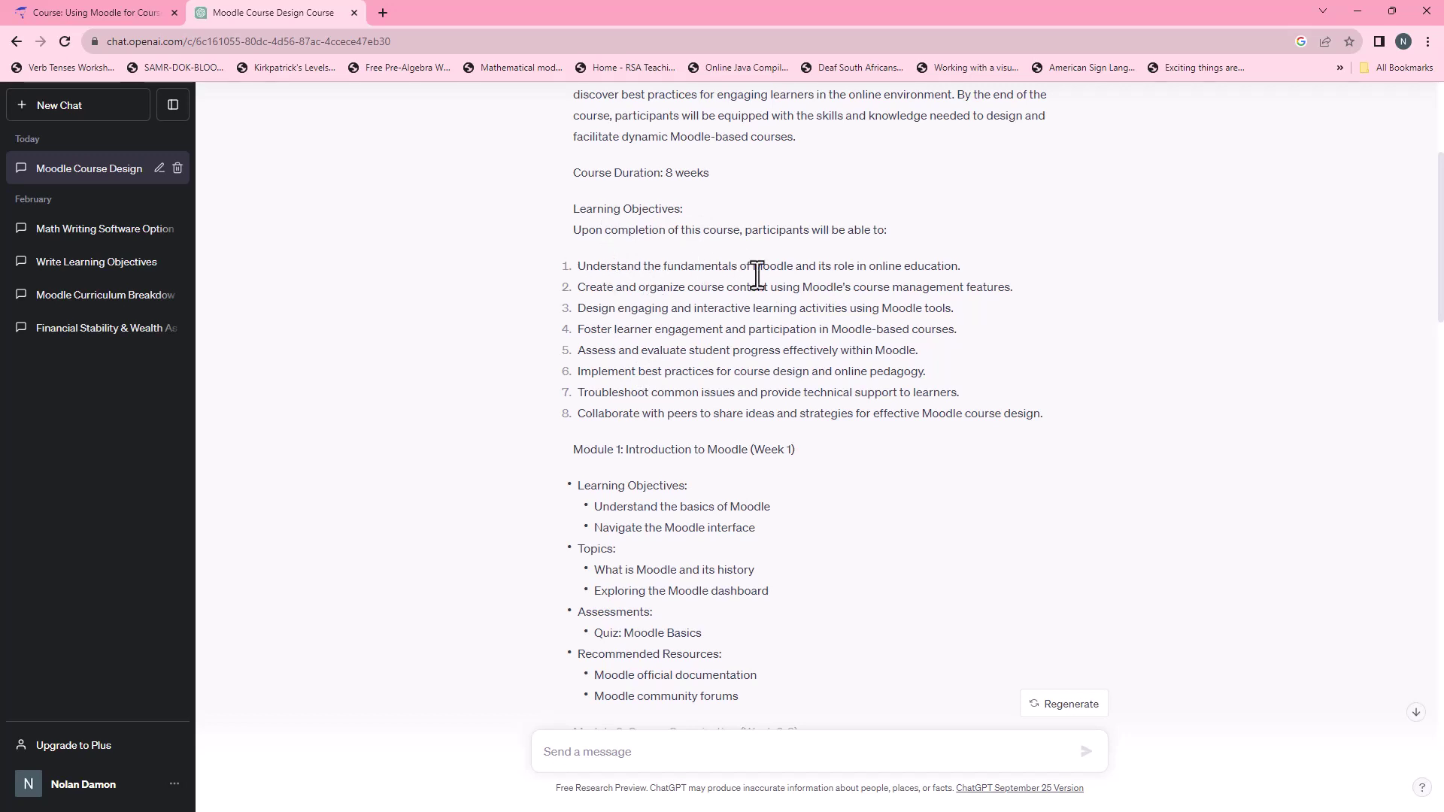
scroll(790, 376, "down", 2)
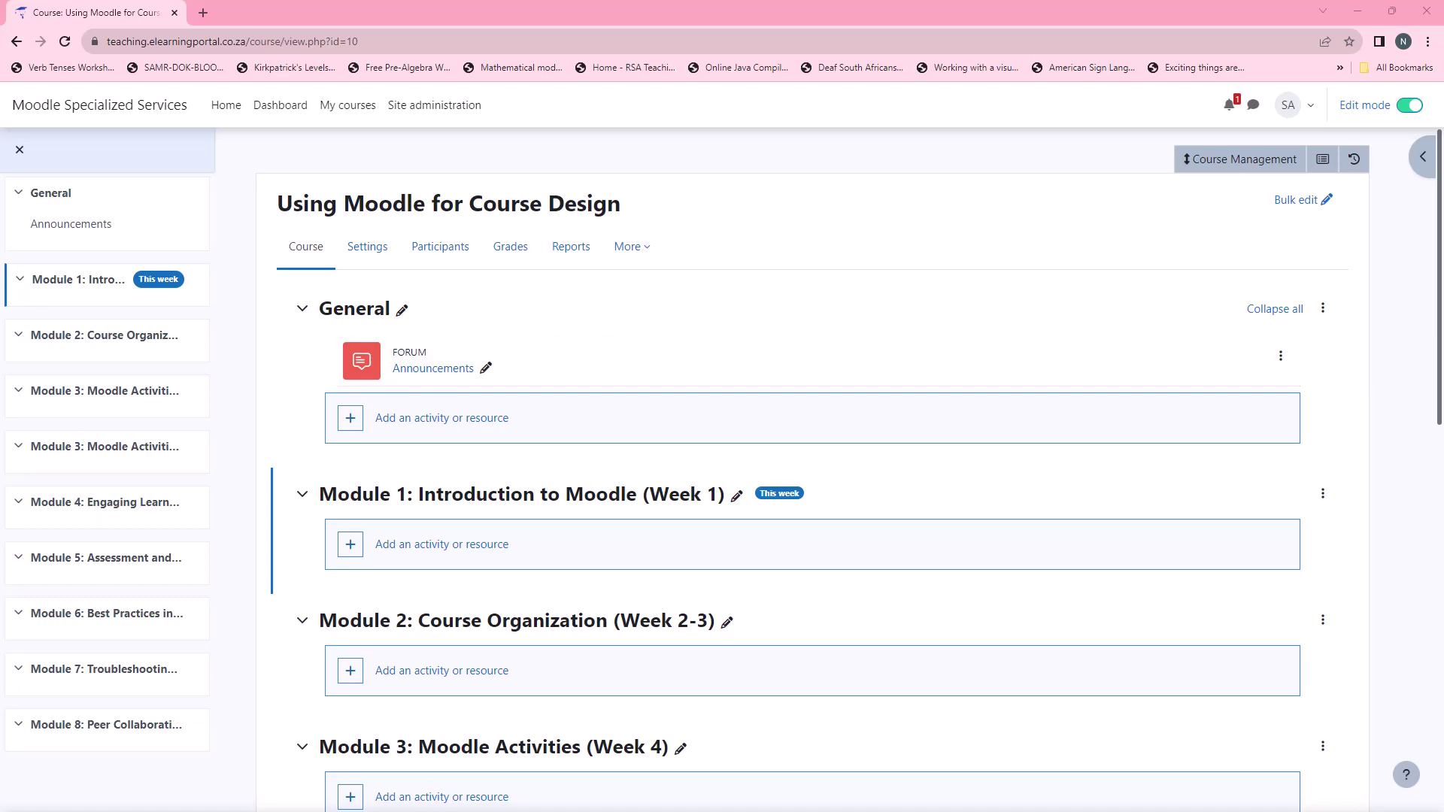
key("alt+Tab")
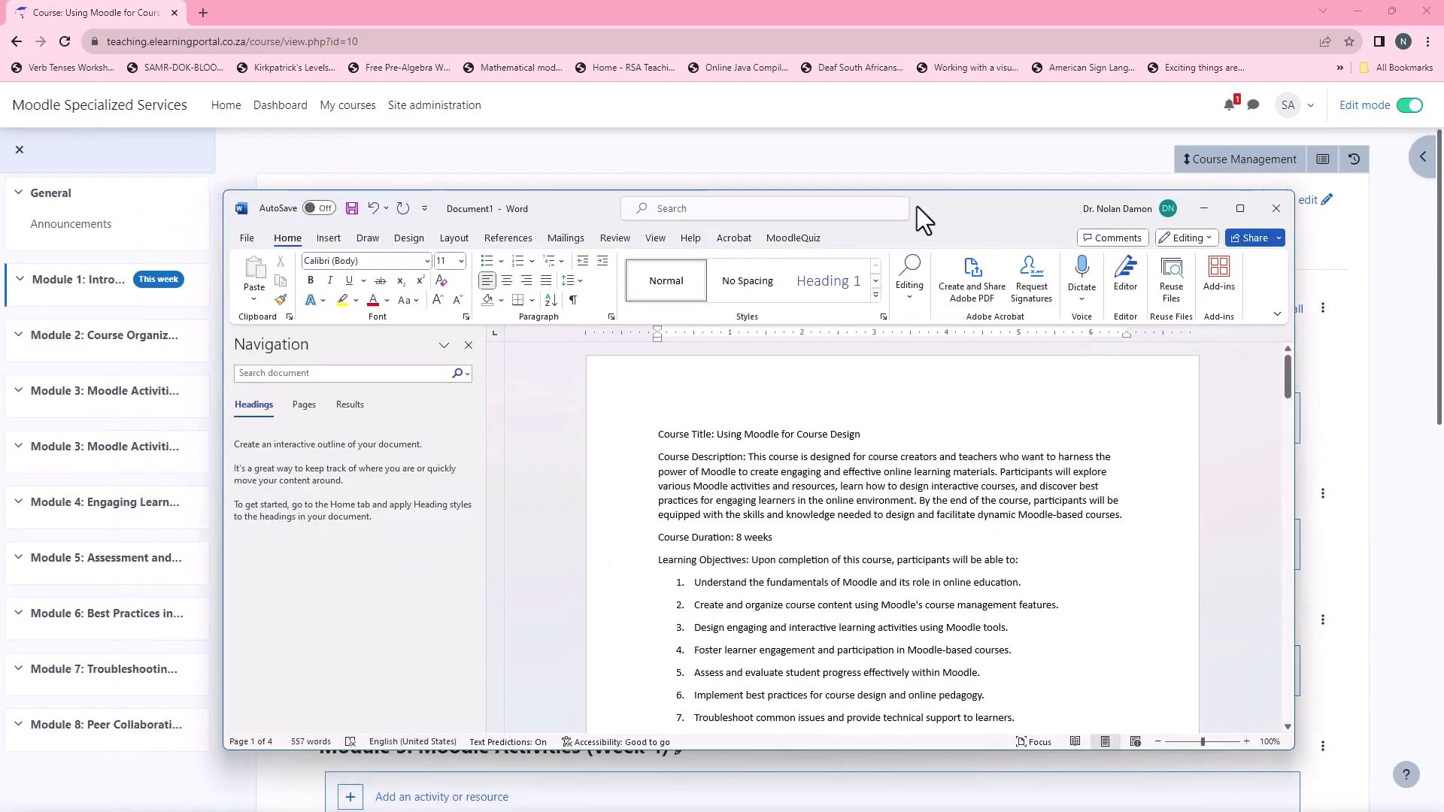
double_click(957, 206)
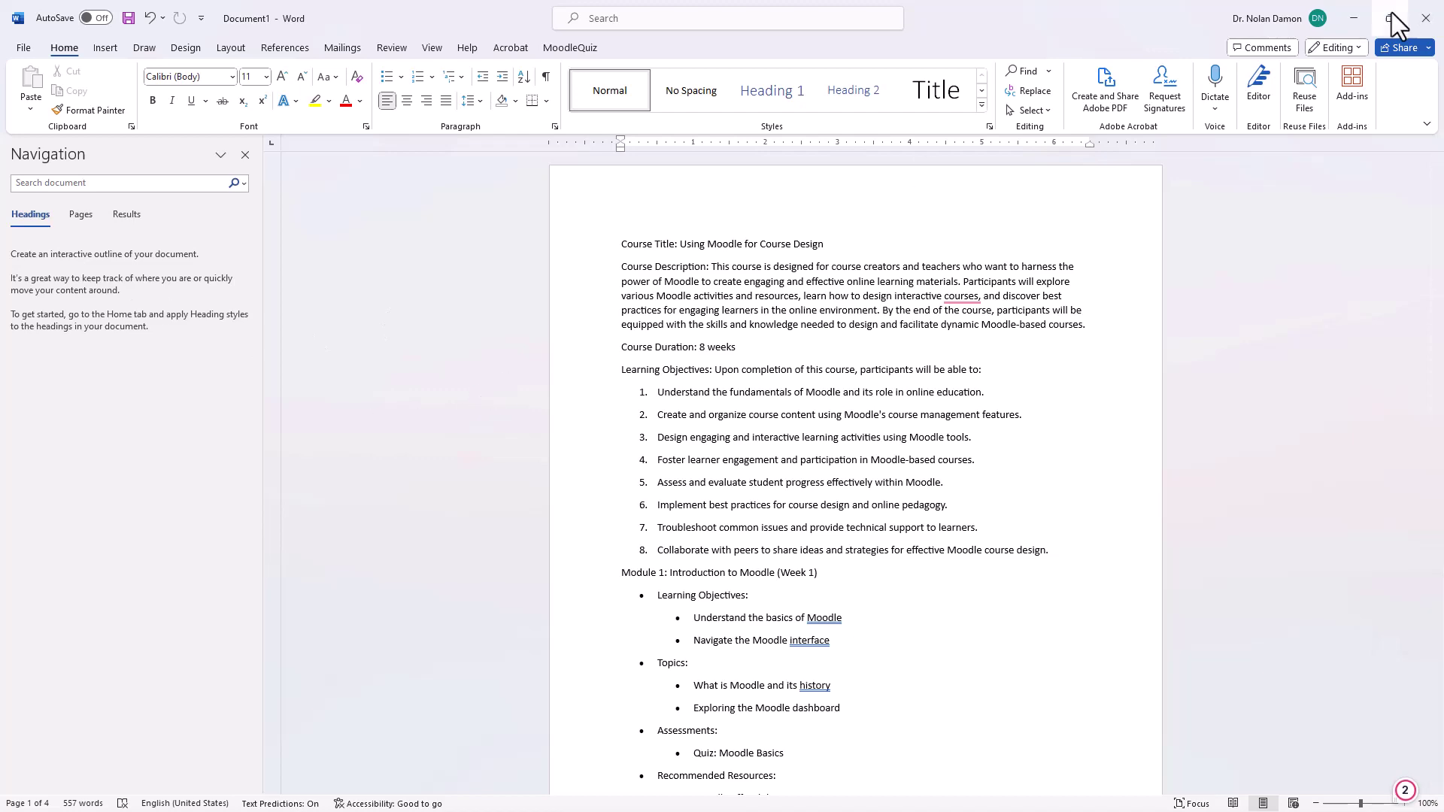
Step: Create a folder named "Using CHATGPT for Moodle Course" on the desktop and open it
left_click(1361, 15)
left_click(1361, 6)
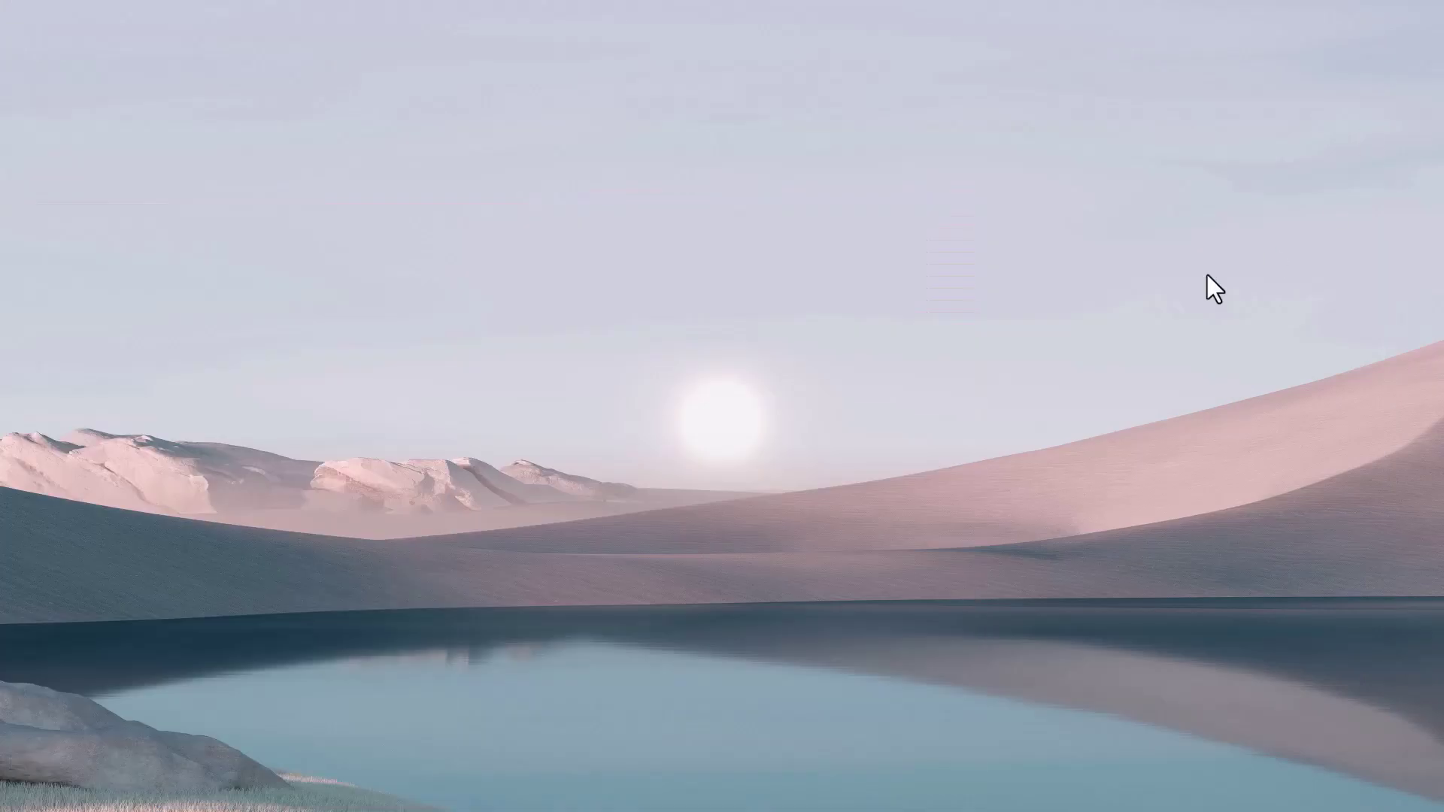
right_click(852, 172)
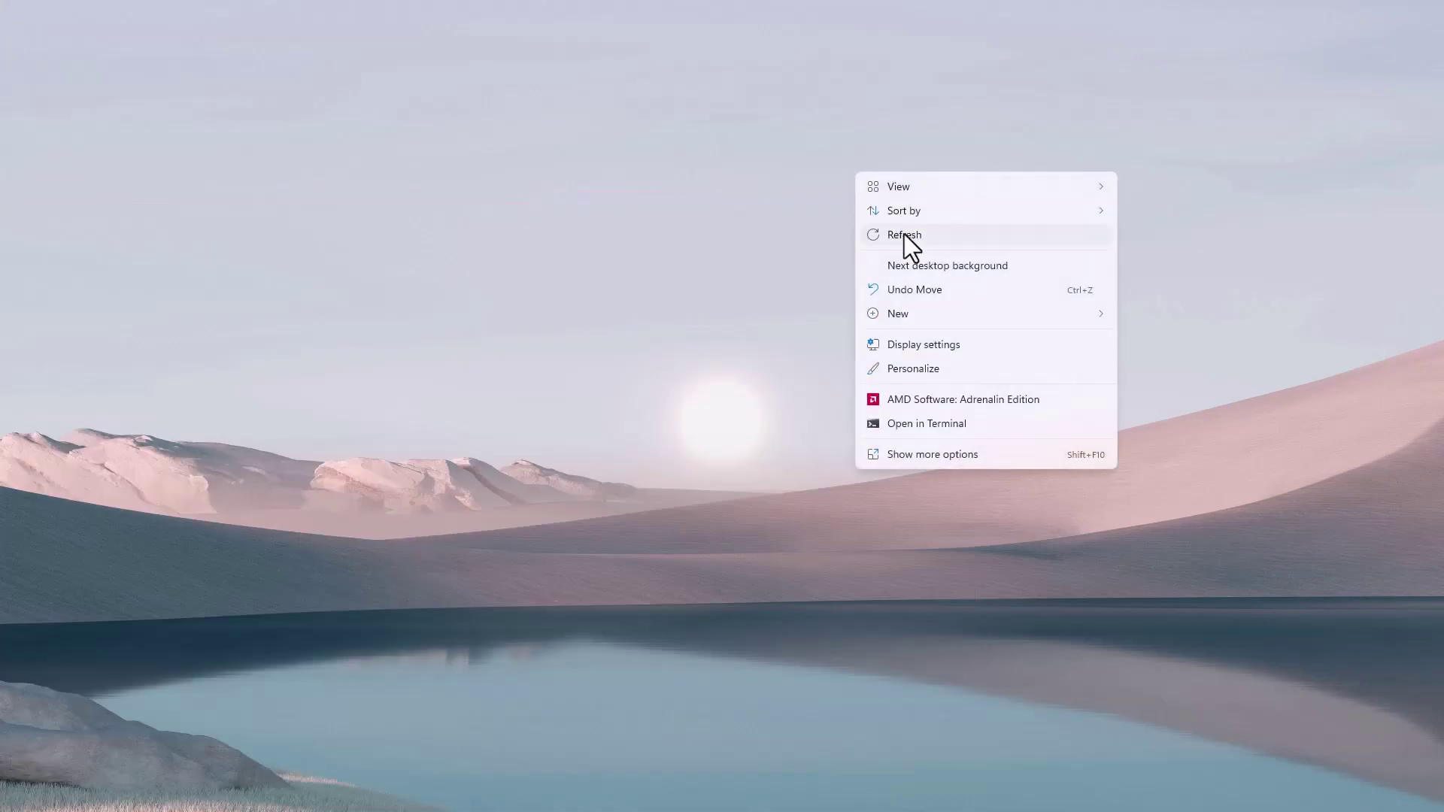
mouse_move(920, 313)
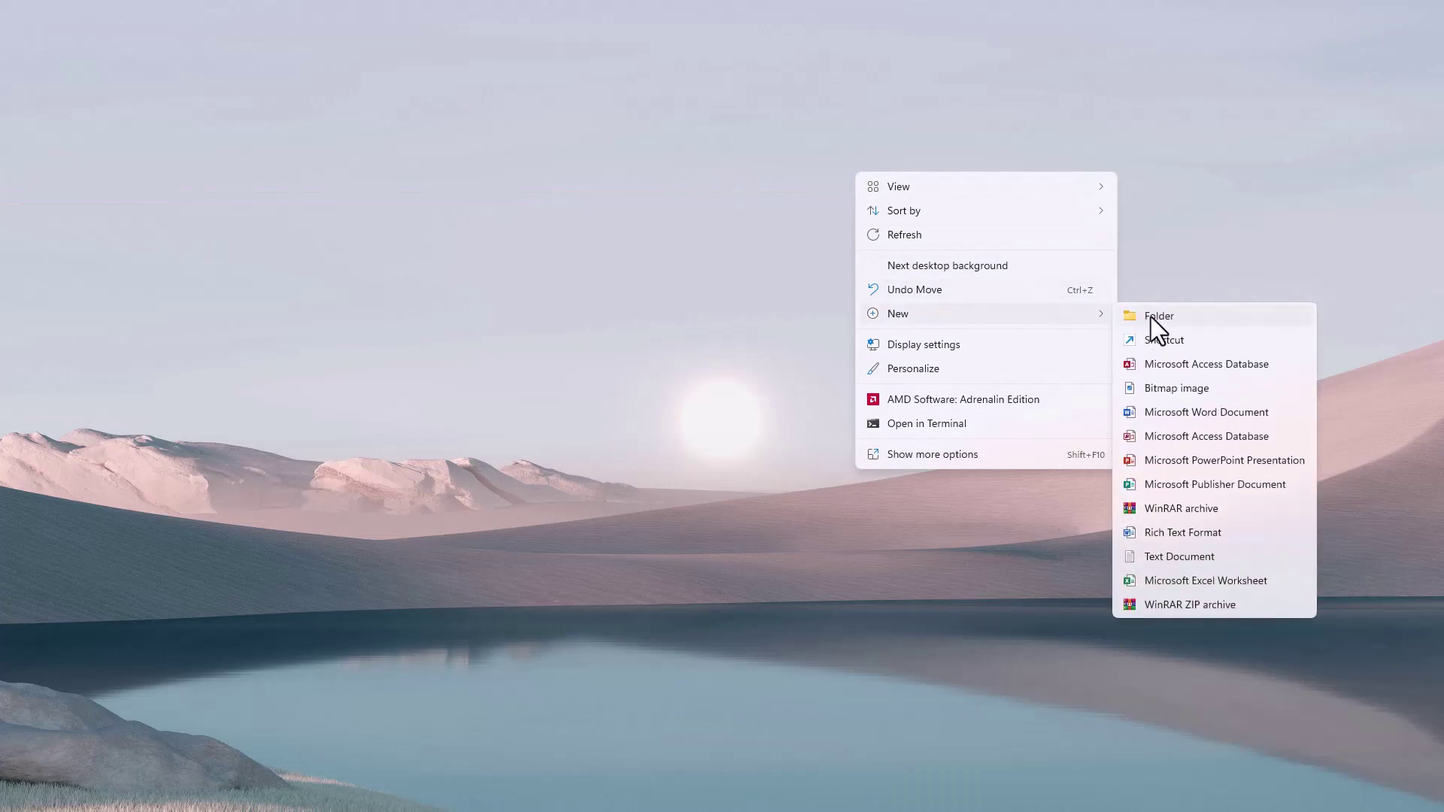
left_click(1151, 317)
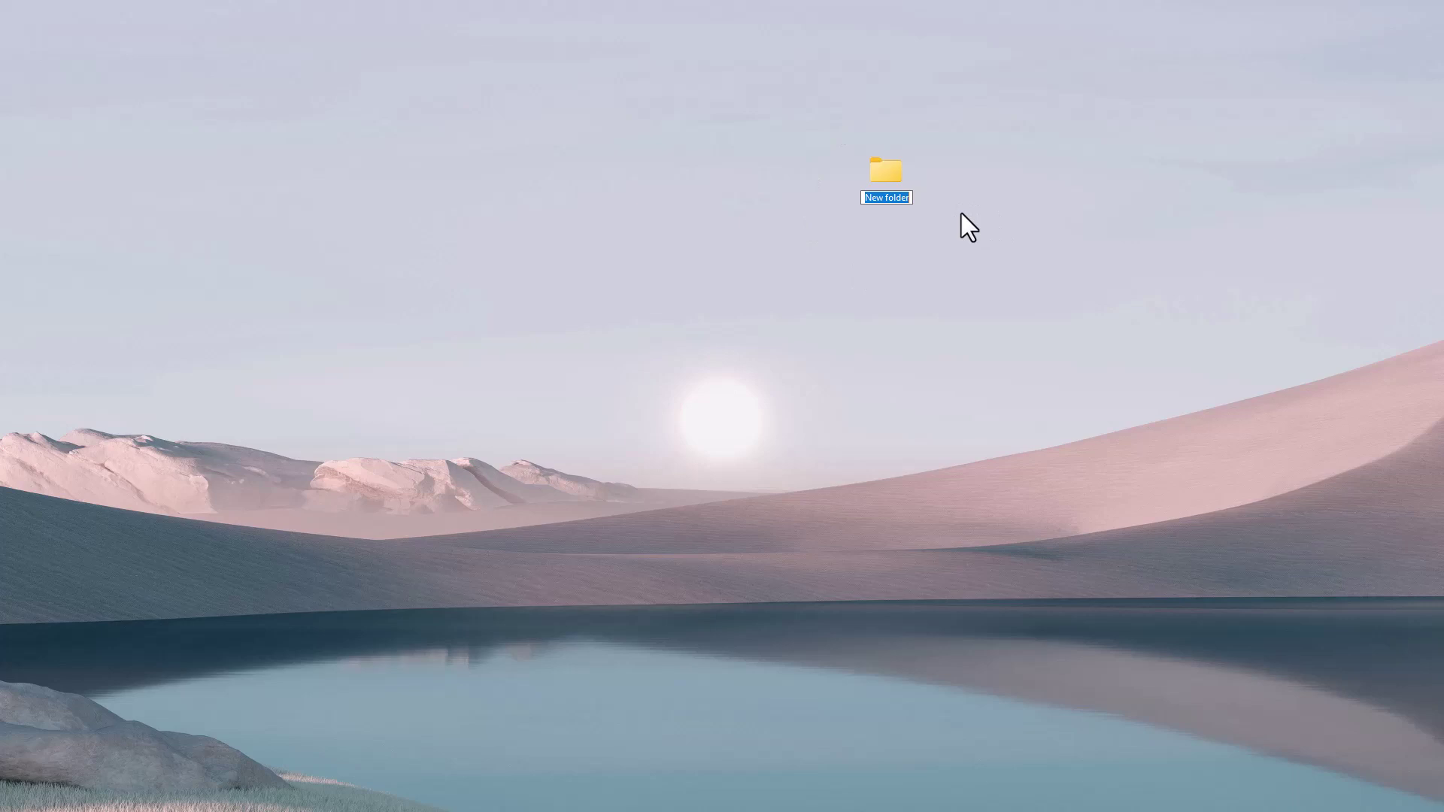
type("Using CHATGPT")
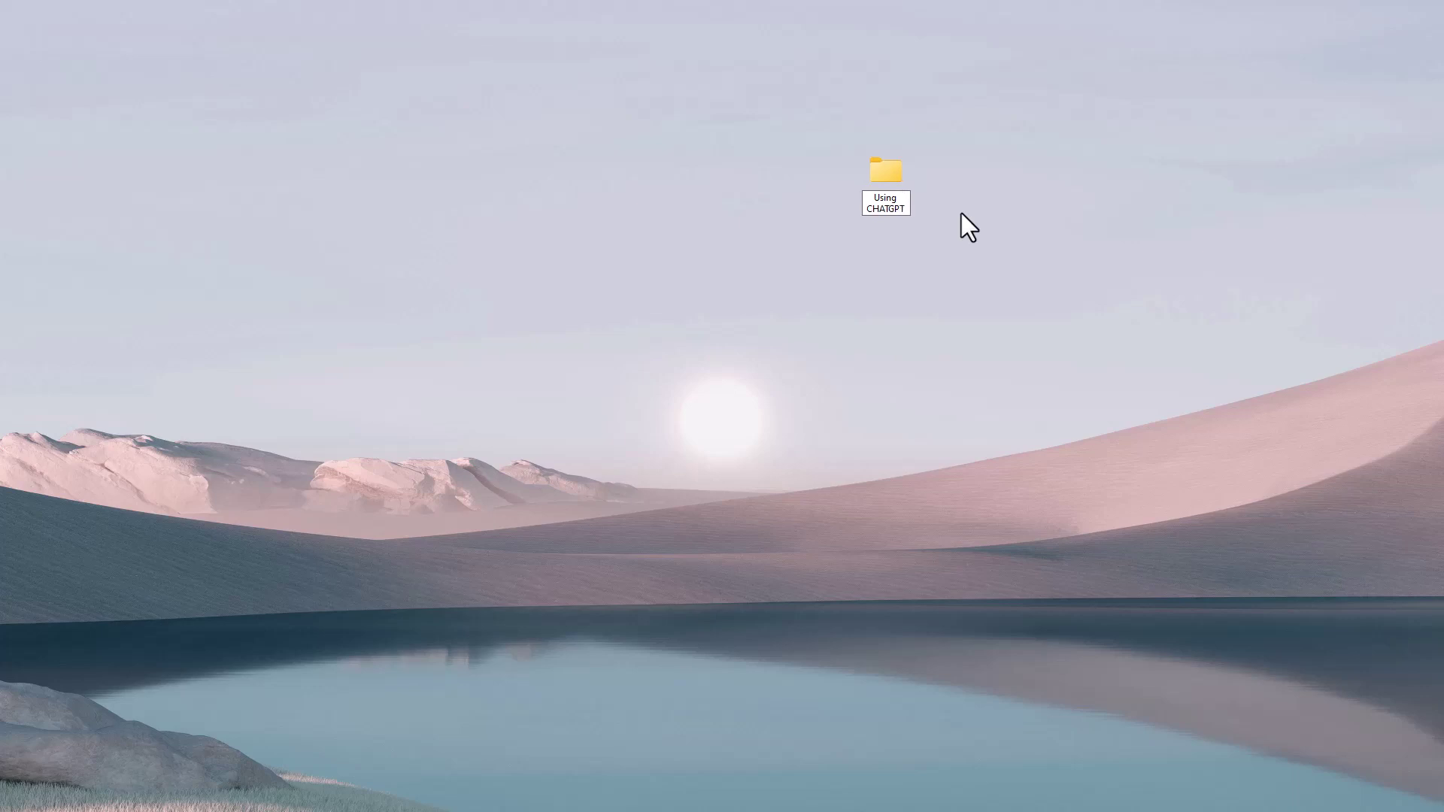
type(" for Moodle")
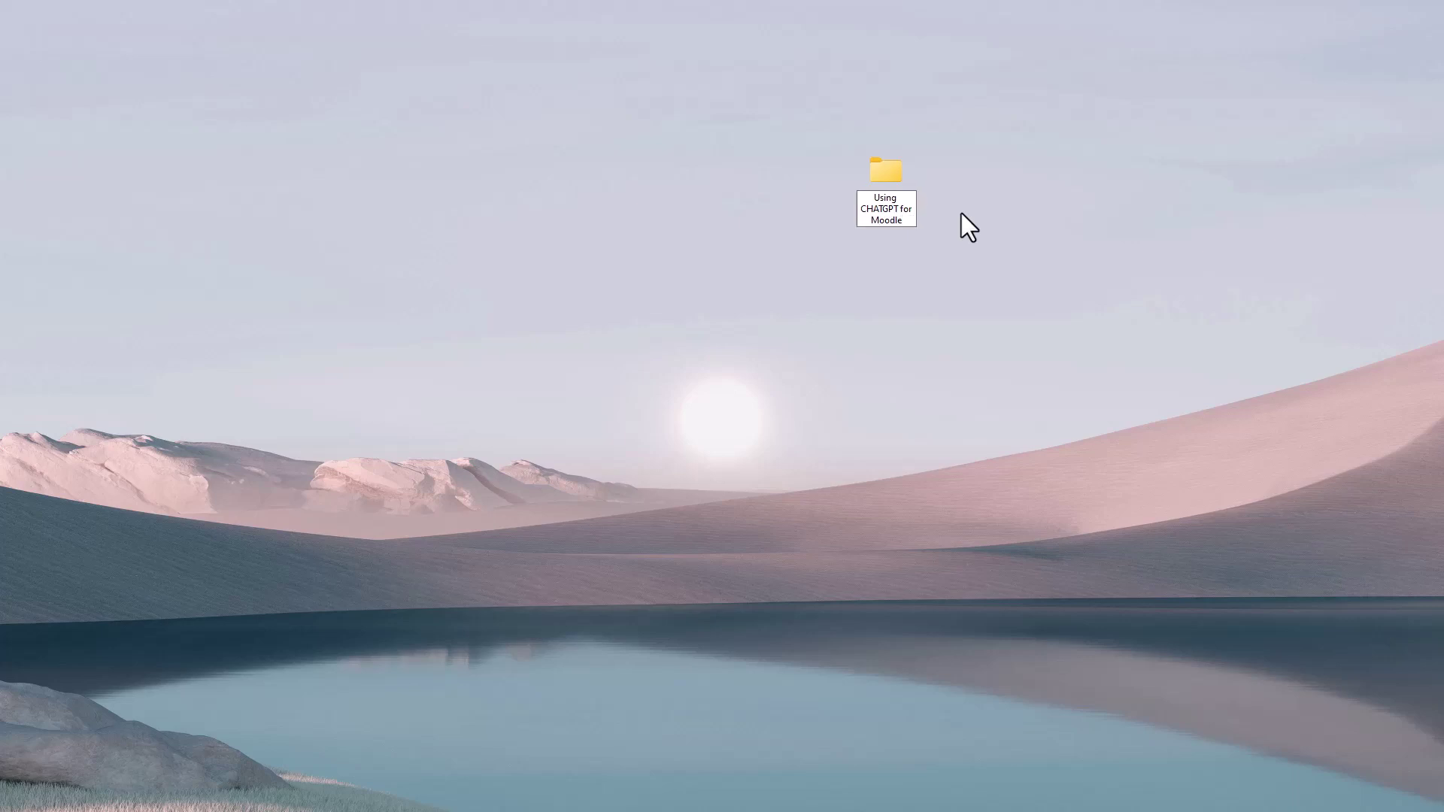
type(" Course")
key("Return")
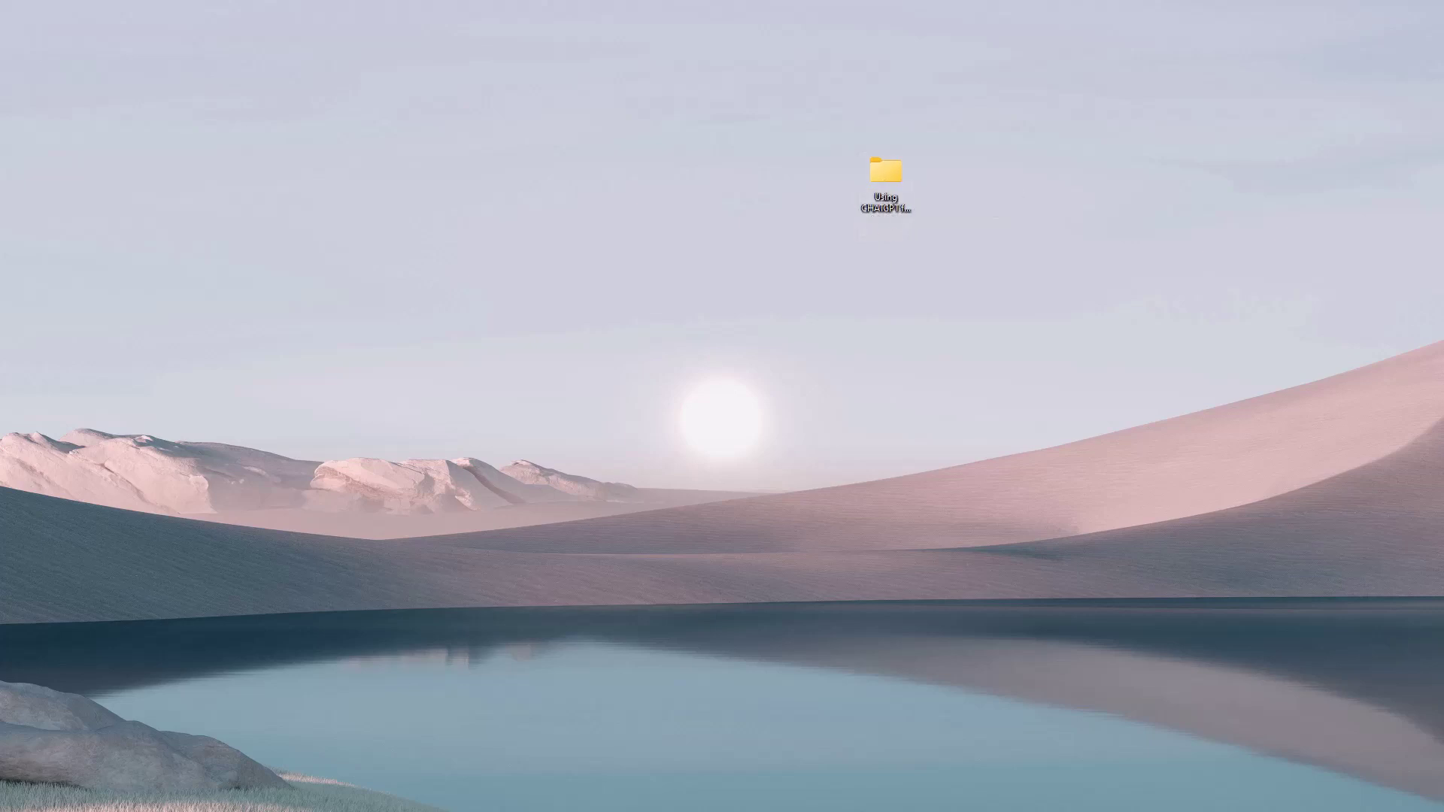
key("Return")
double_click(915, 129)
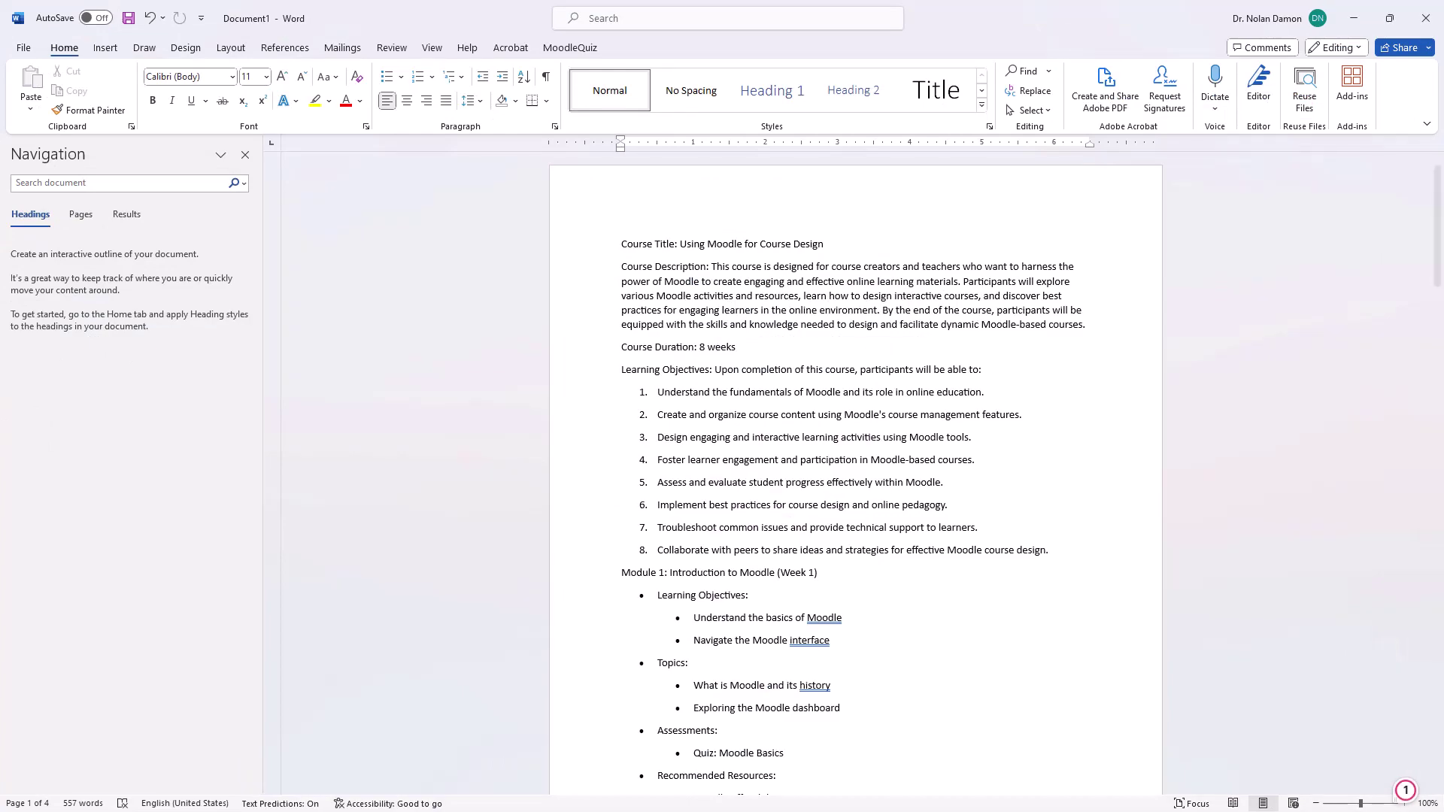
Step: Switch to the ChatGPT outline in Chrome and copy the heading "Module 1: Introduction to Moodle (Week 1)"
key("alt+Tab")
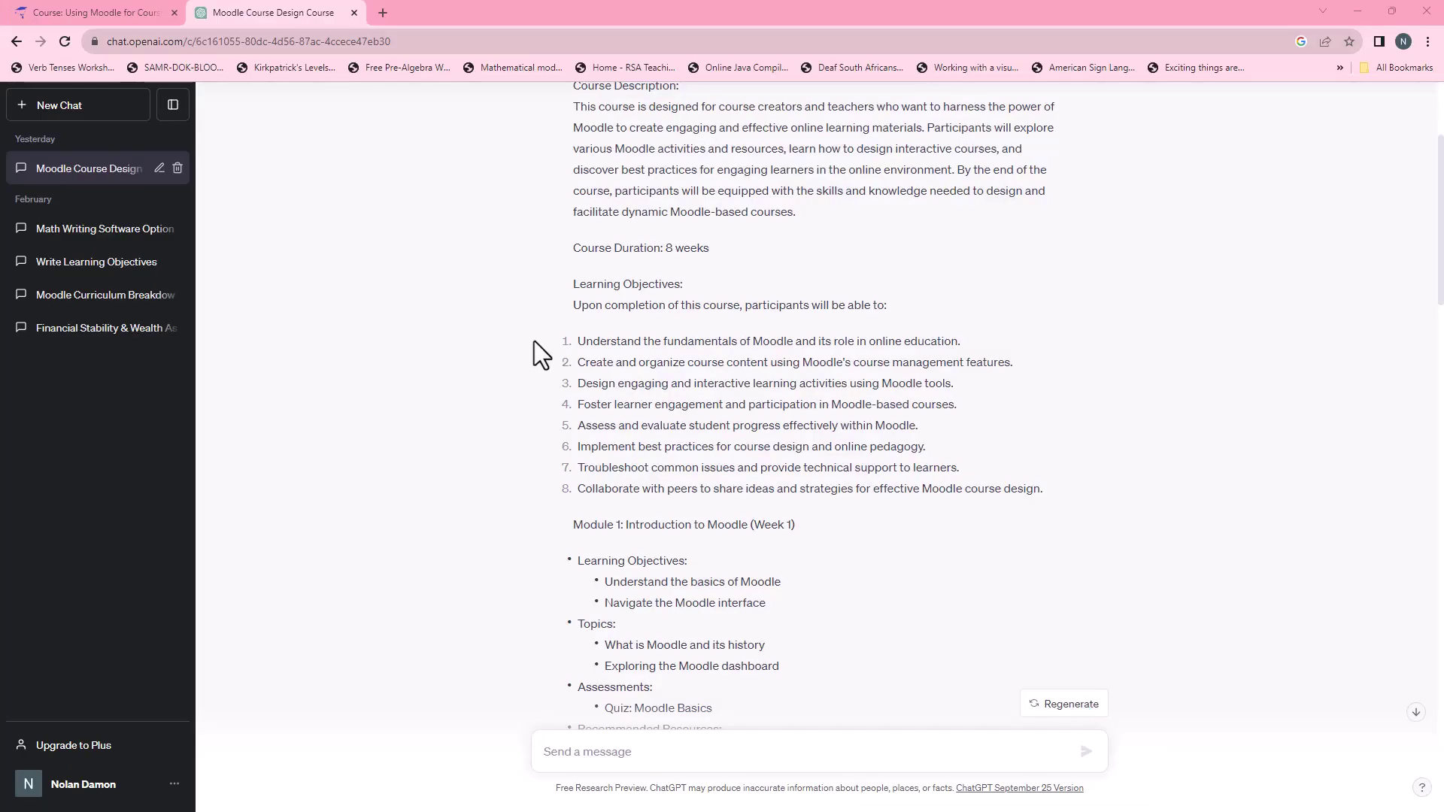
scroll(711, 429, "down", 1)
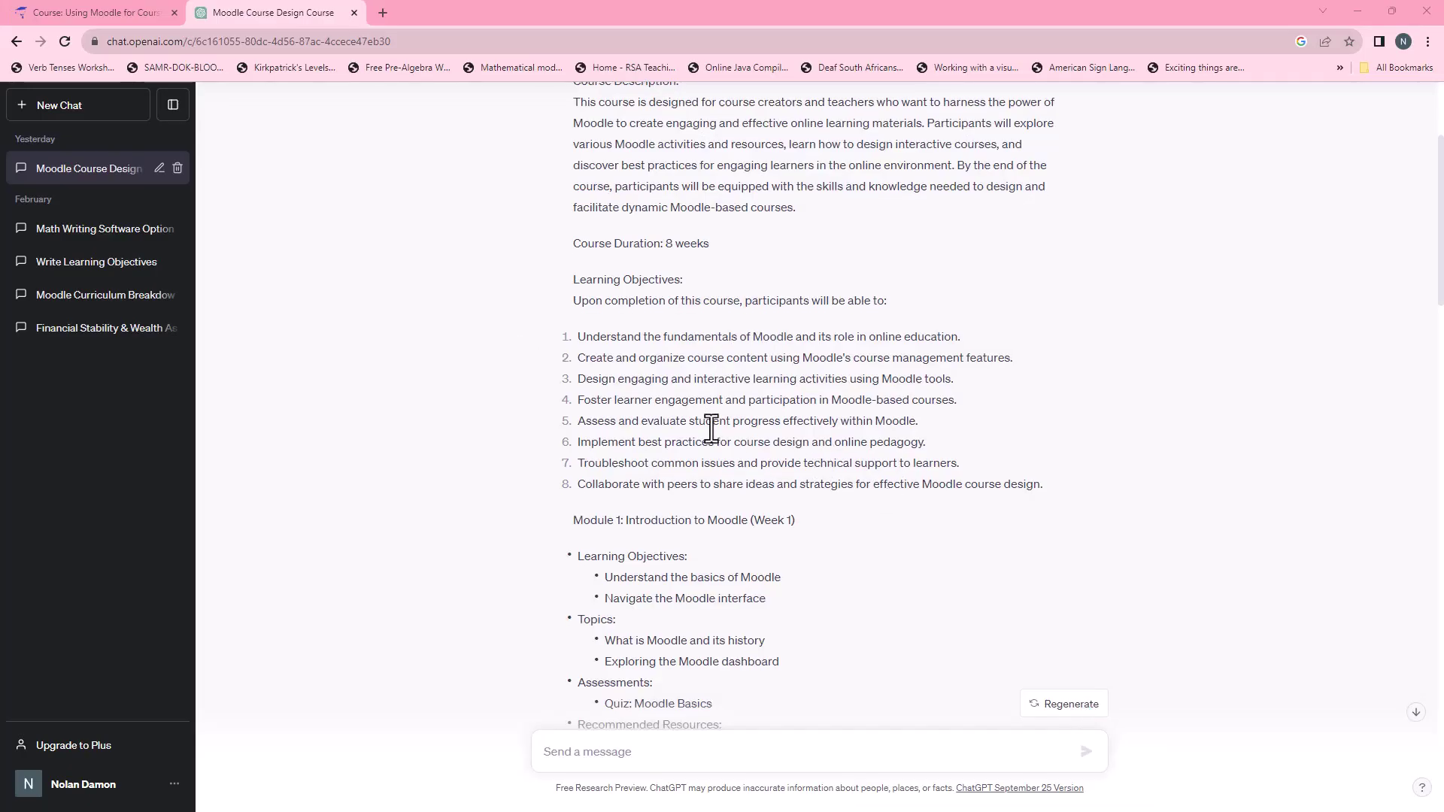
scroll(712, 430, "down", 4)
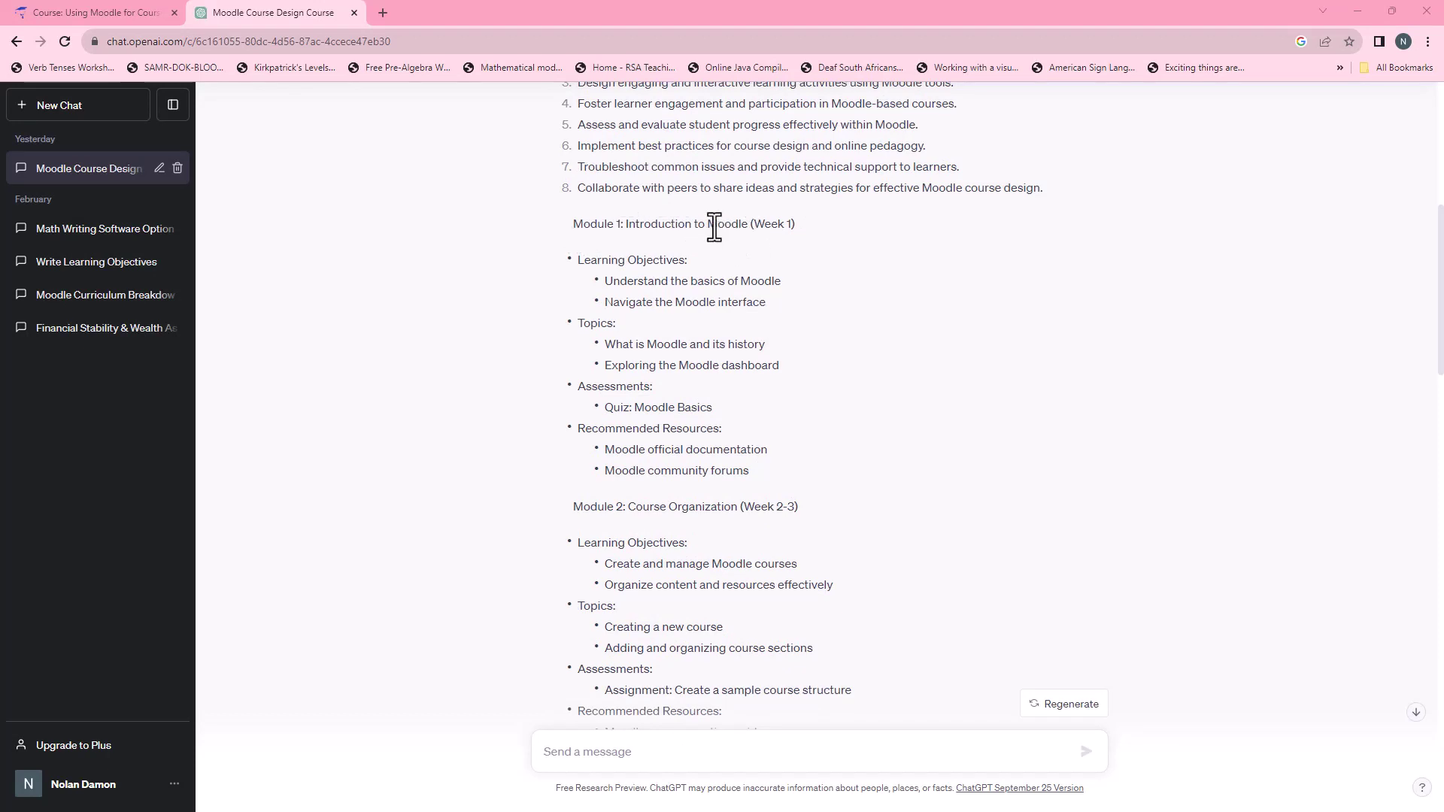
left_click_drag(575, 224, 796, 223)
right_click(796, 224)
left_click(819, 236)
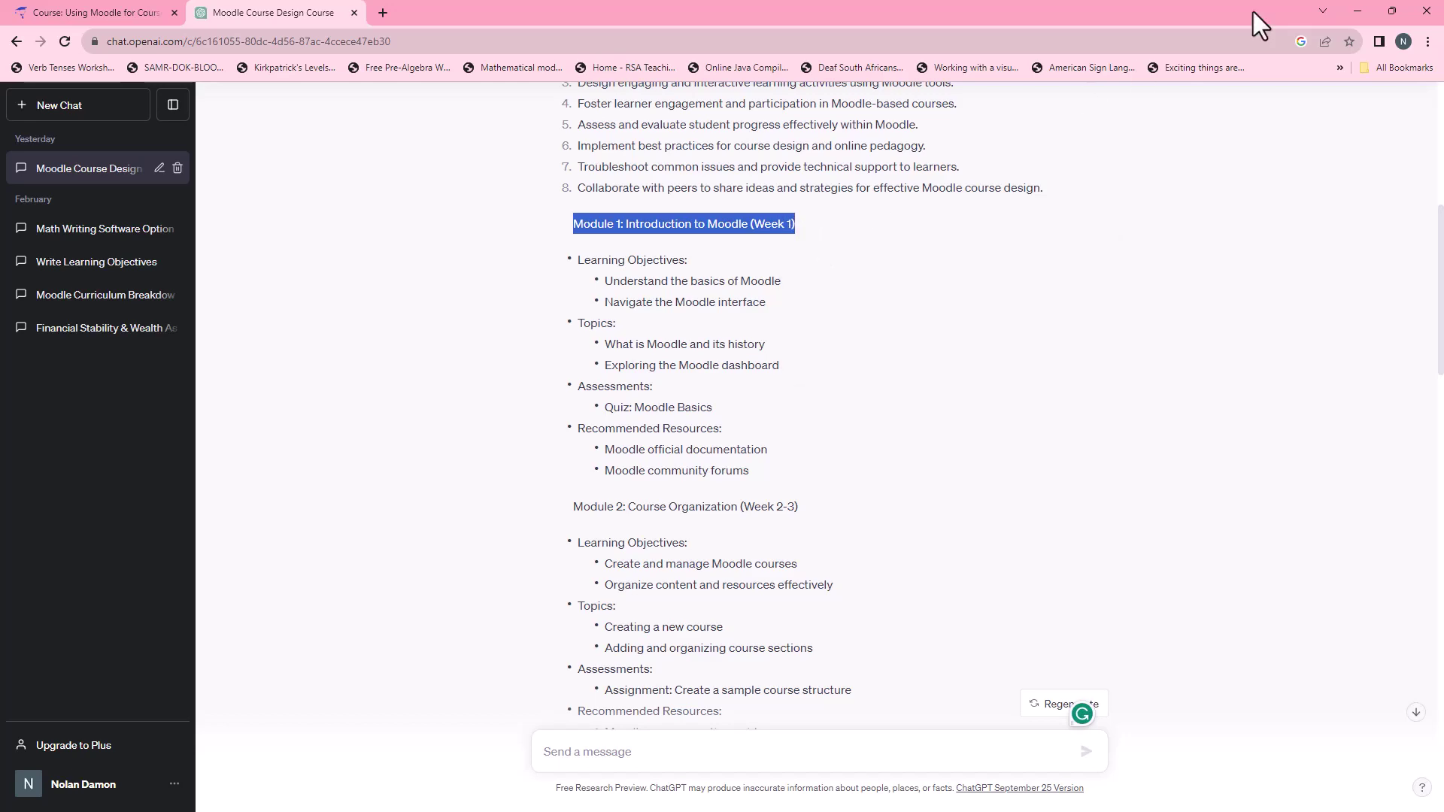
Step: In the "Using CHATGPT for Moodle Course" folder, create a subfolder named with the copied heading, "Module 1 Introduction to Moodle (Week 1)"
left_click(1355, 9)
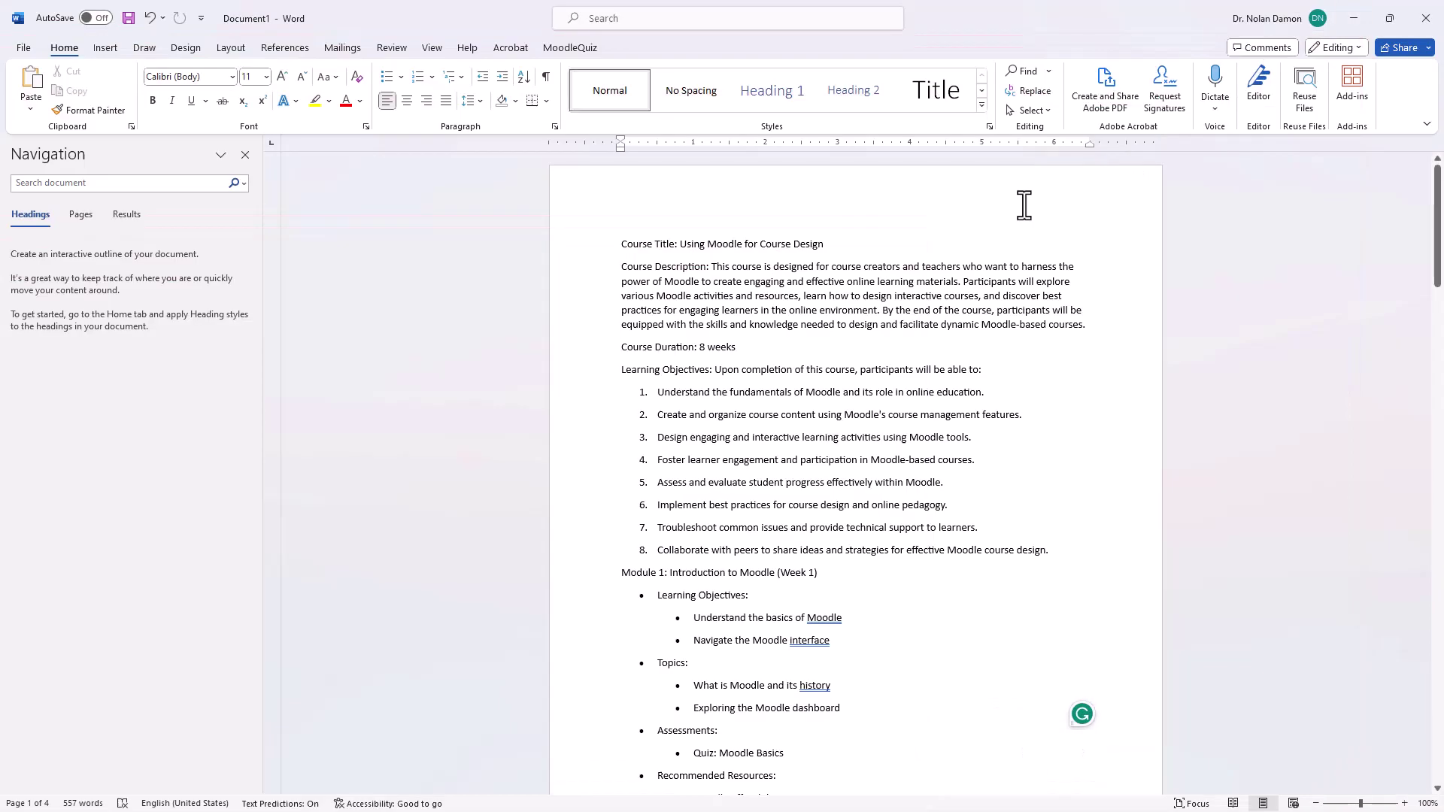
left_click(1355, 19)
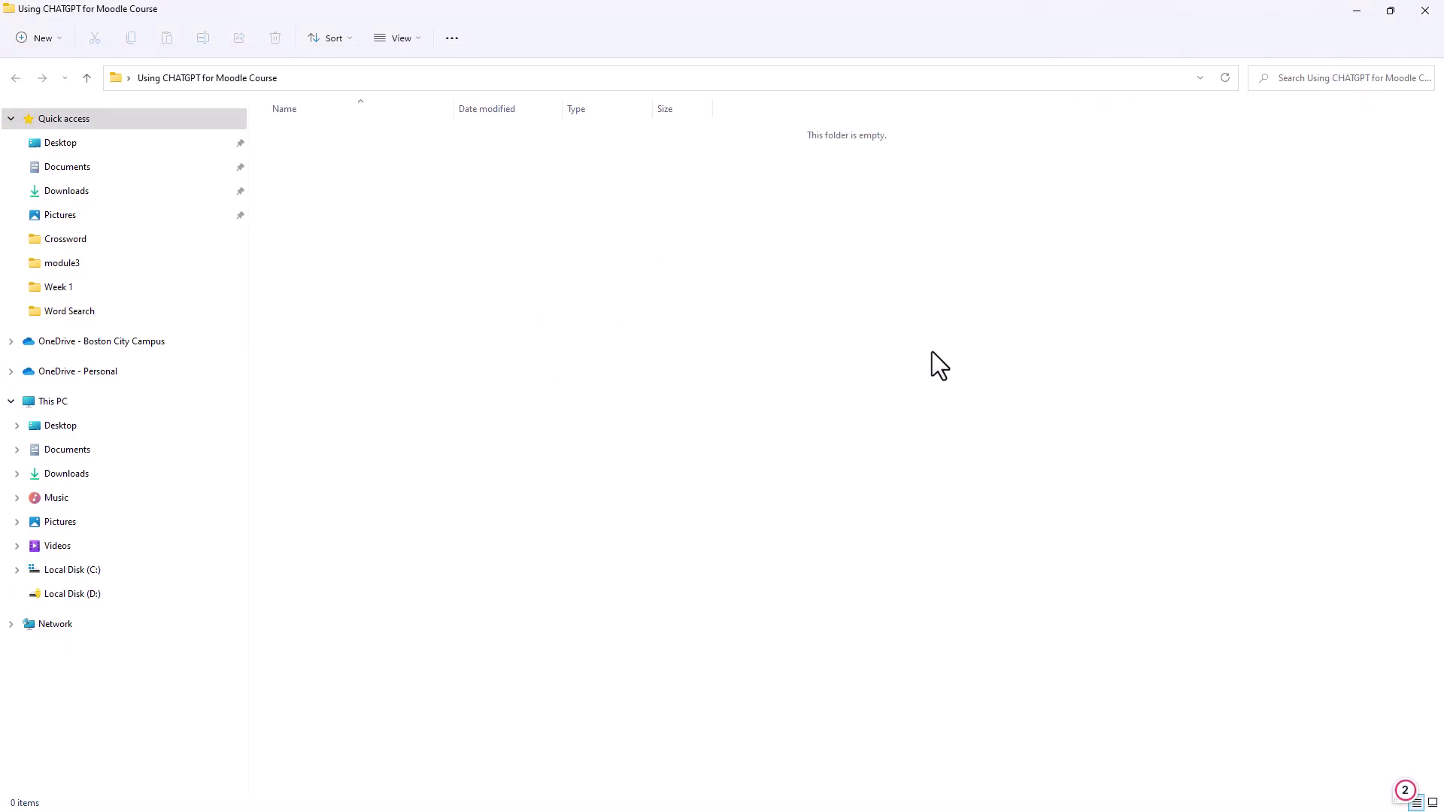
right_click(593, 260)
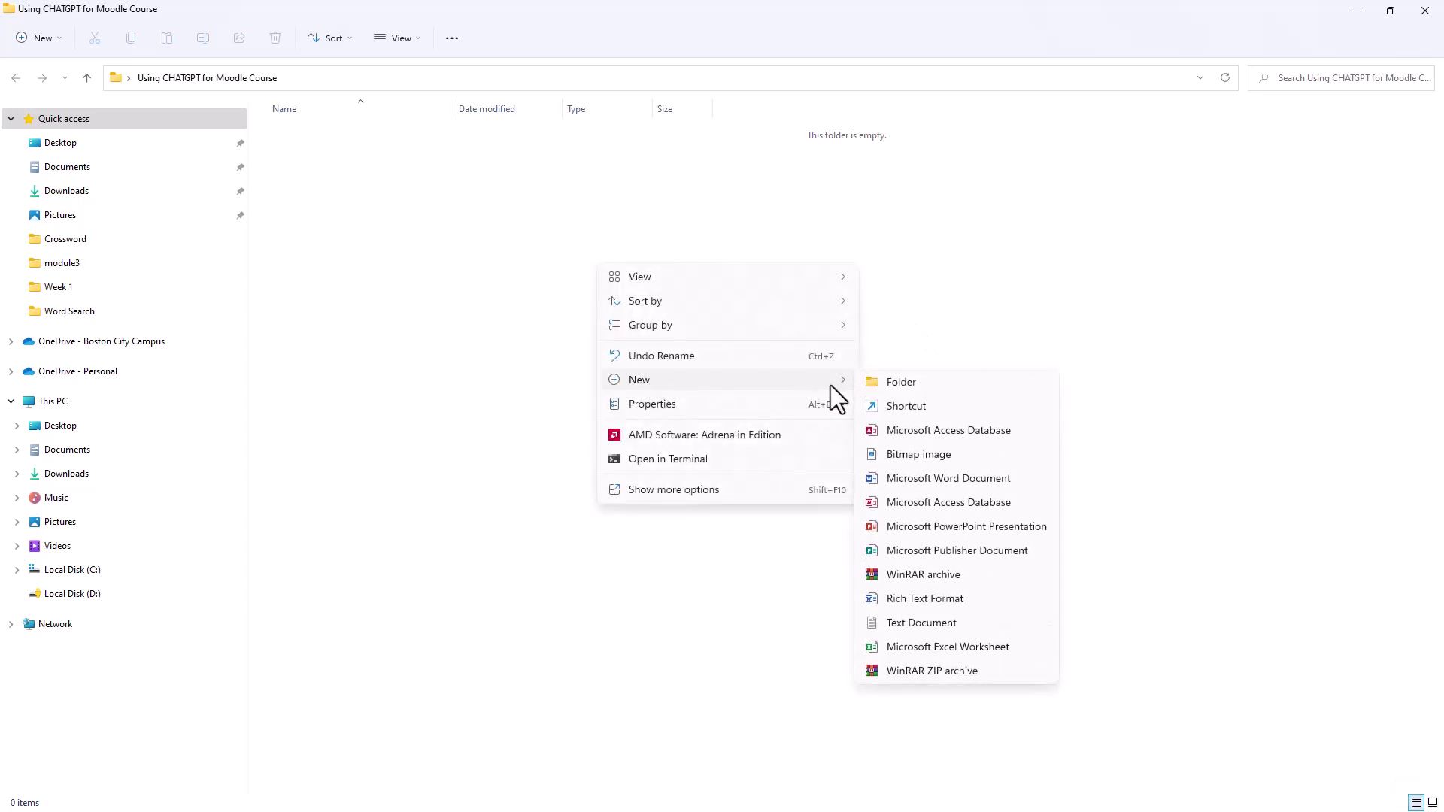
left_click(886, 395)
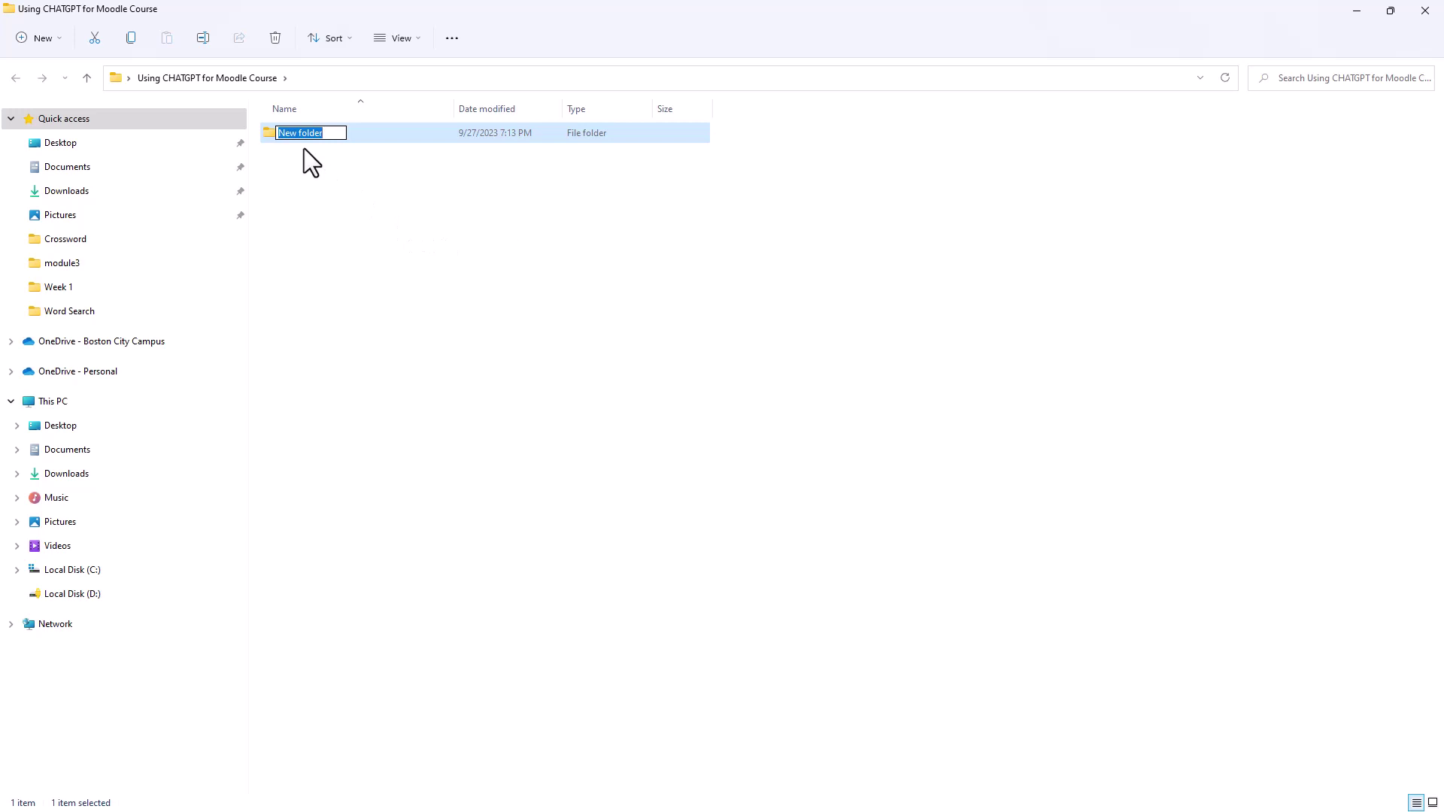
key("ctrl+v")
key("Return")
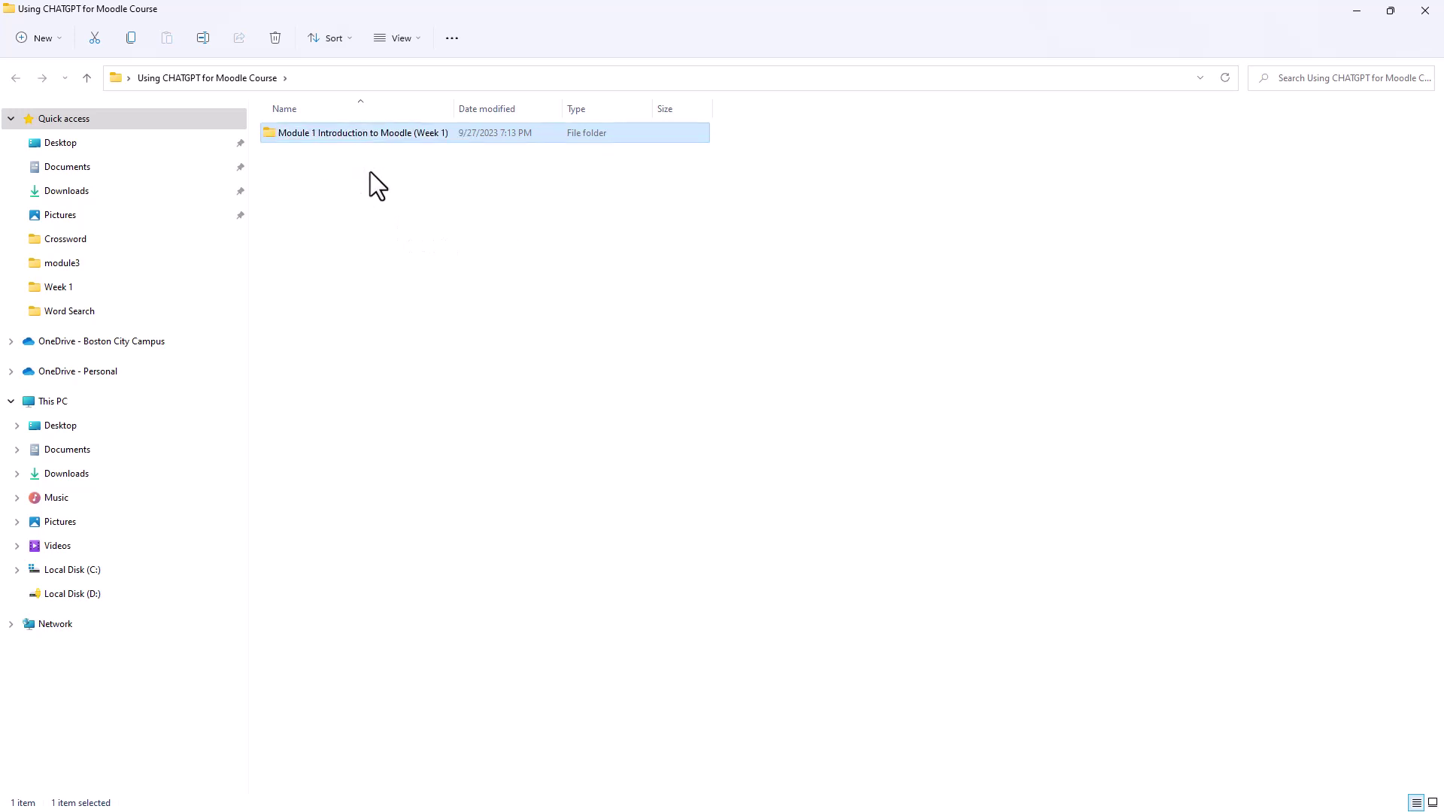
left_click(503, 302)
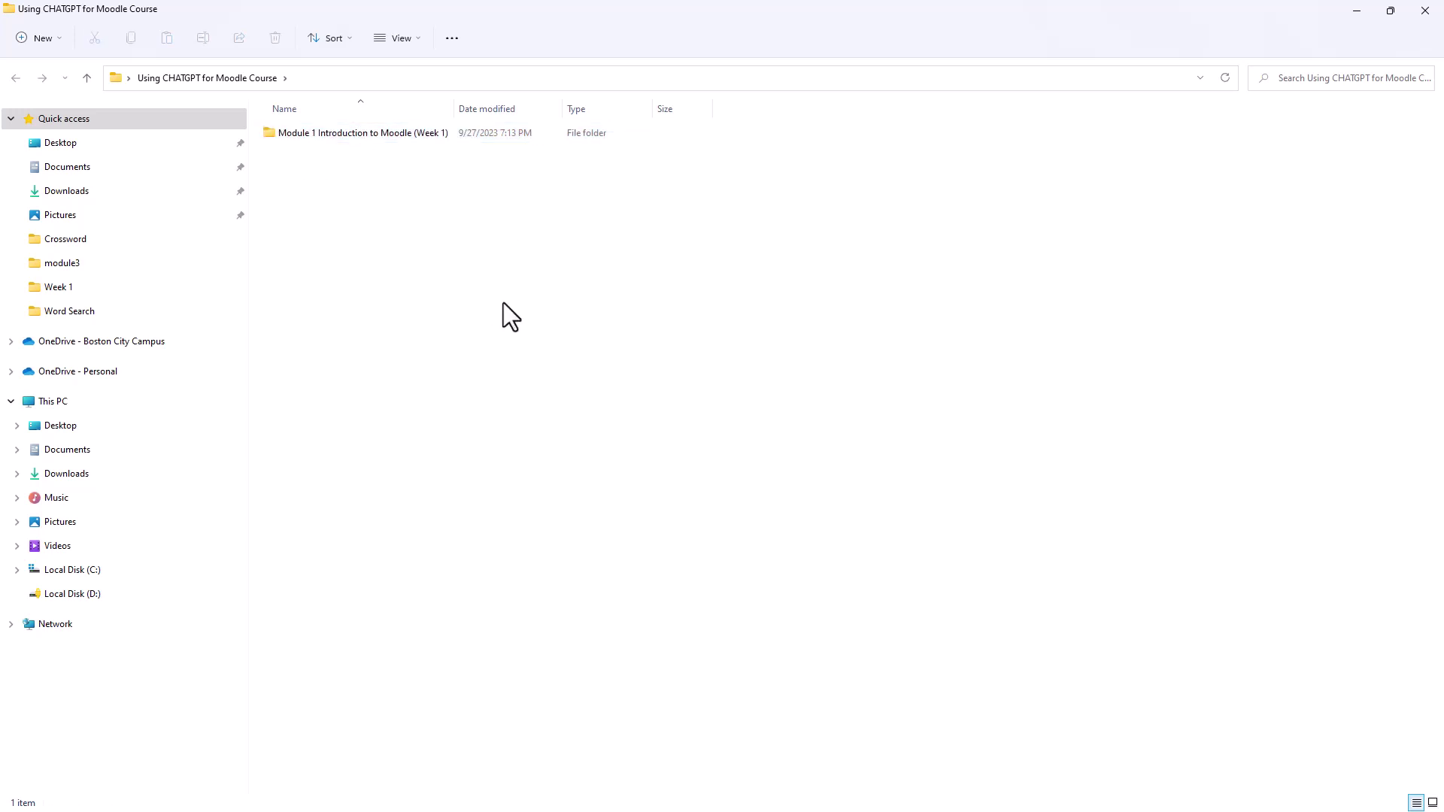
Step: Return to the ChatGPT outline in Chrome and copy the heading "Module 2: Course Organization (Week 2-3)"
left_click(1355, 13)
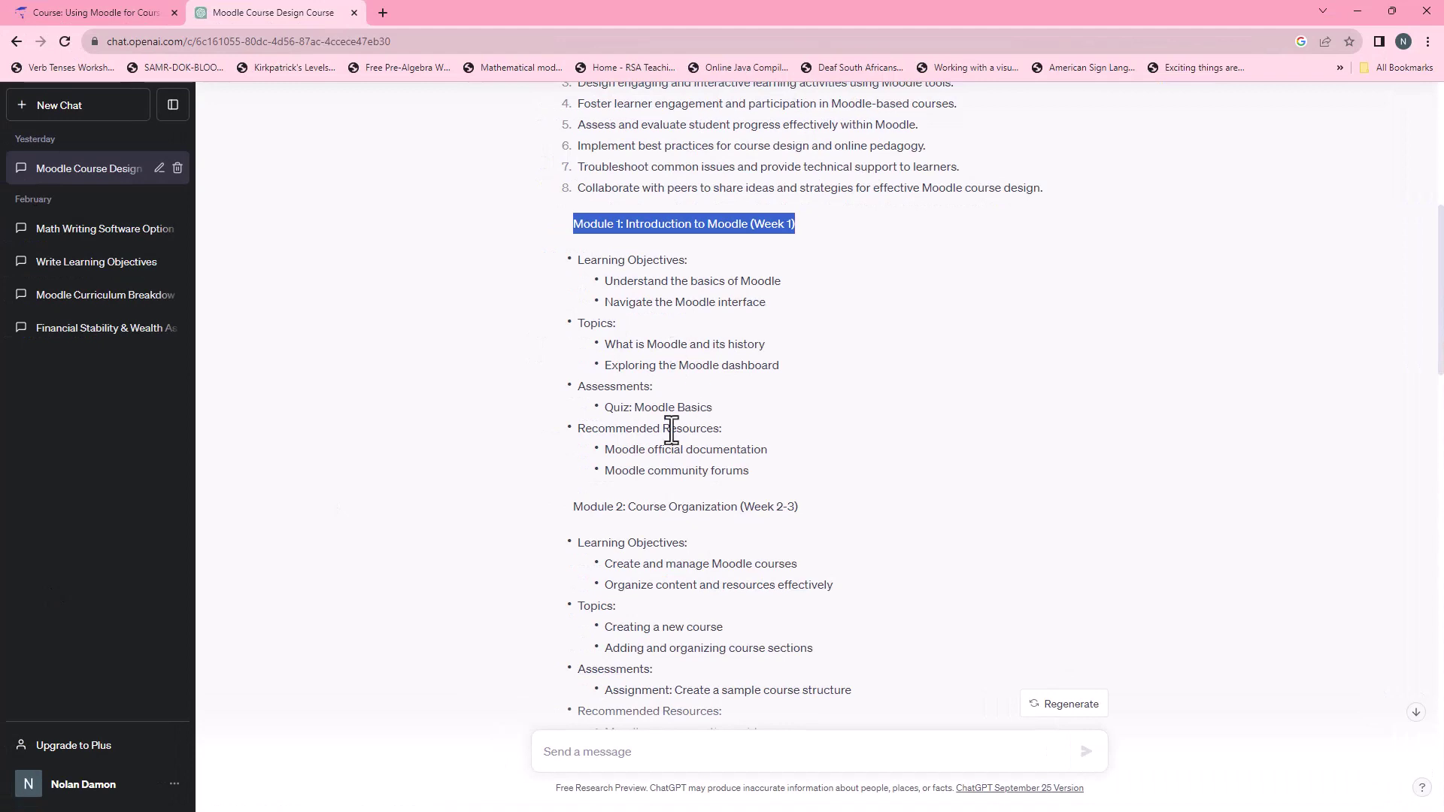
left_click_drag(572, 507, 799, 509)
right_click(799, 509)
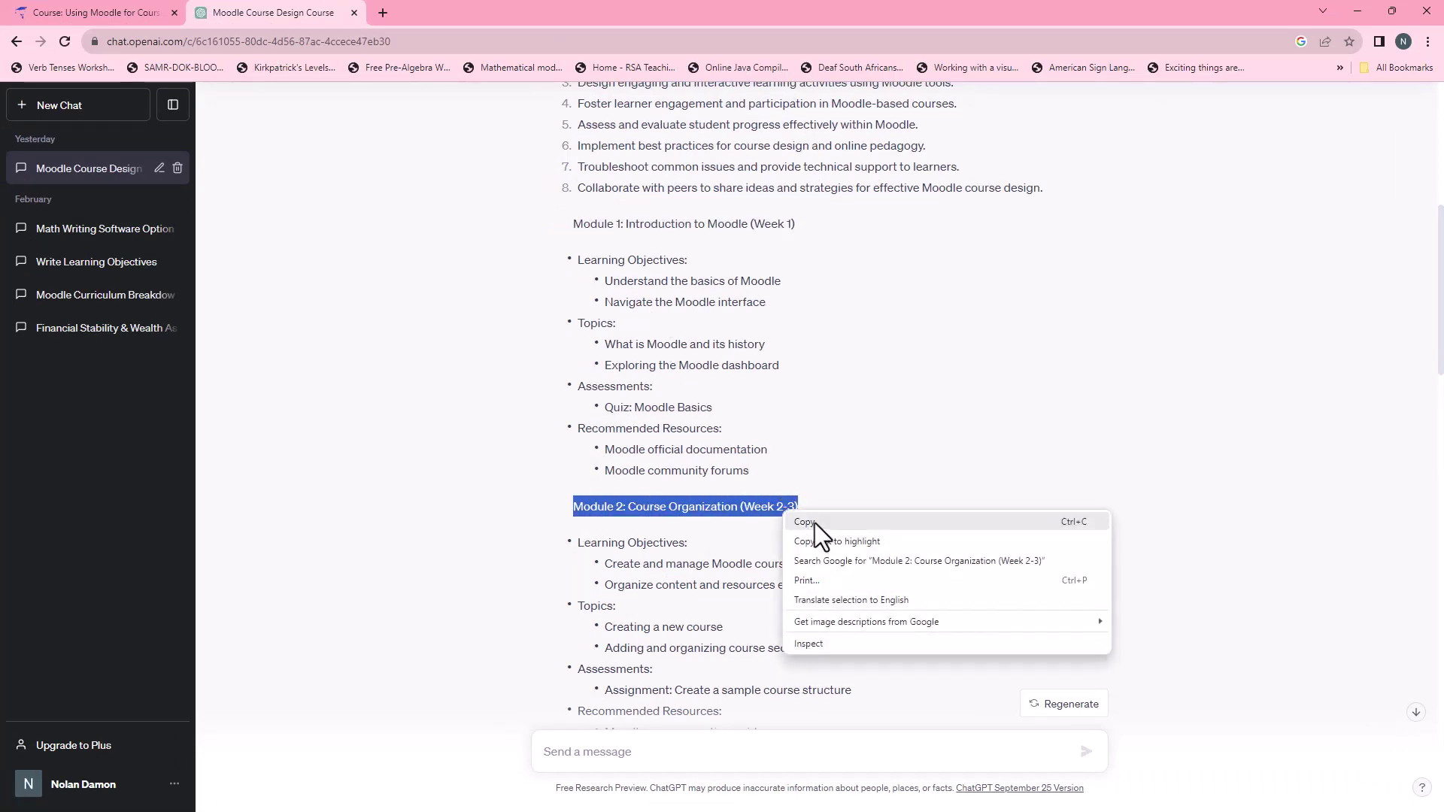
left_click(815, 522)
Step: Reopen the desktop course folder and add a subfolder named with the copied heading, "Module 2 Course Organization (Week 2-3)"
left_click(1358, 12)
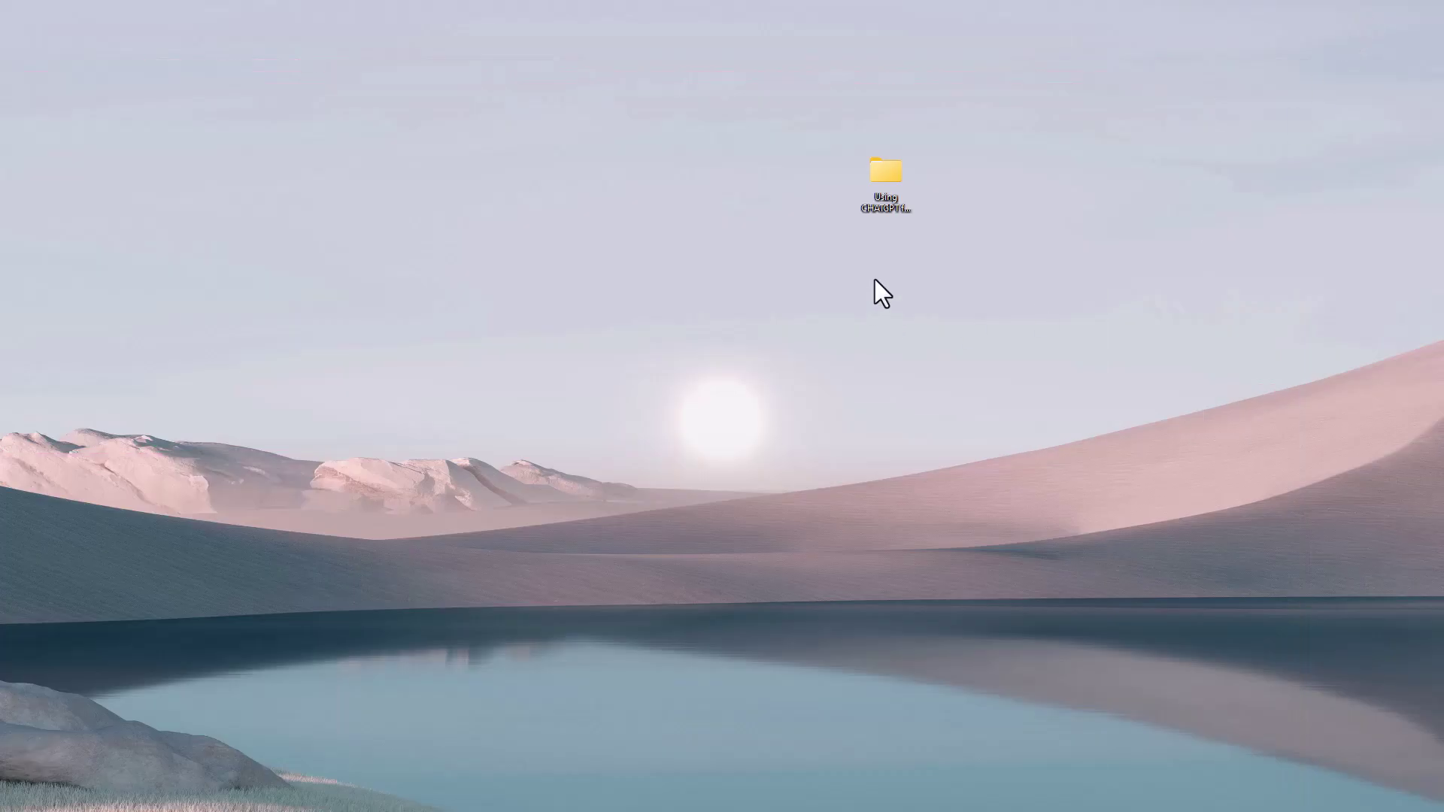
double_click(887, 178)
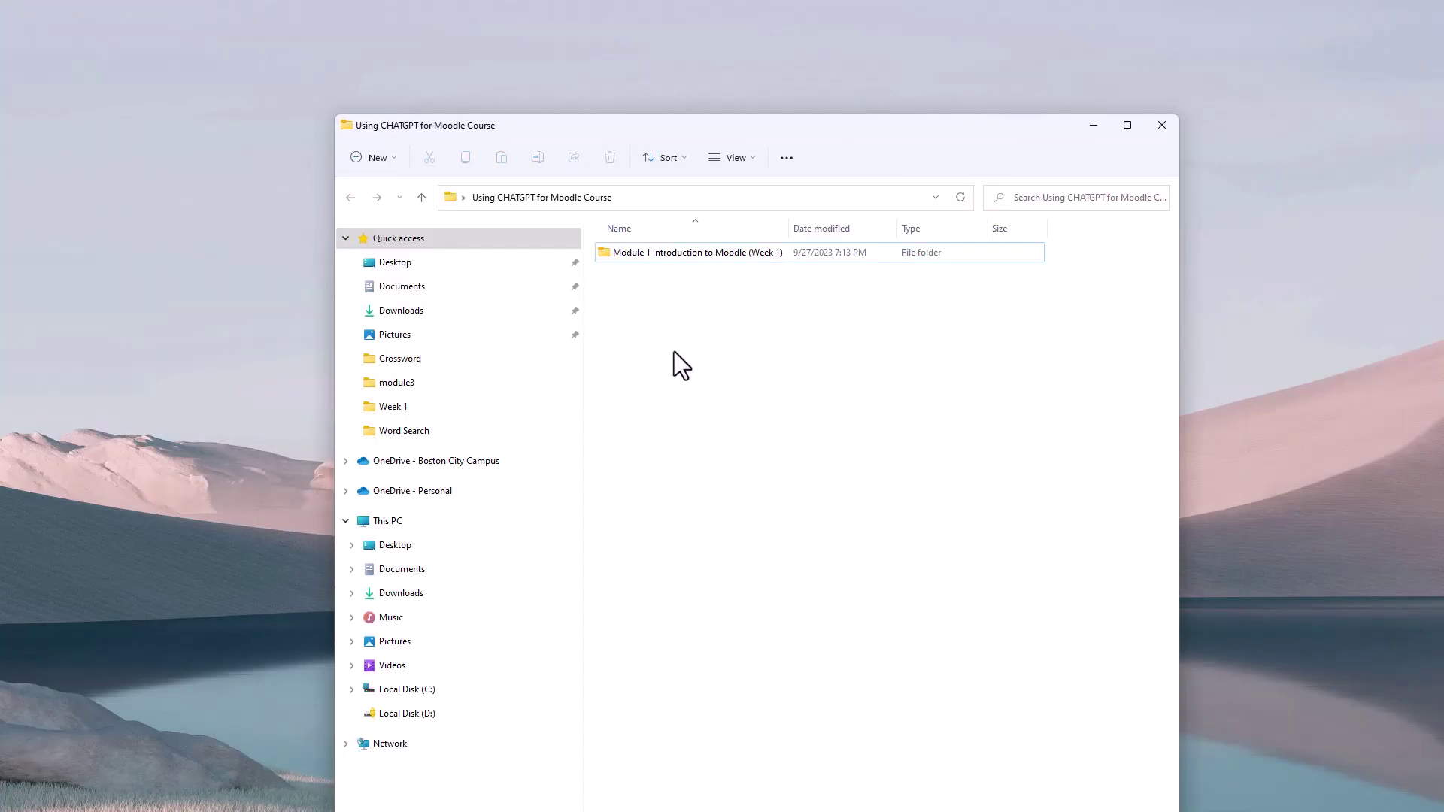
right_click(660, 311)
mouse_move(873, 427)
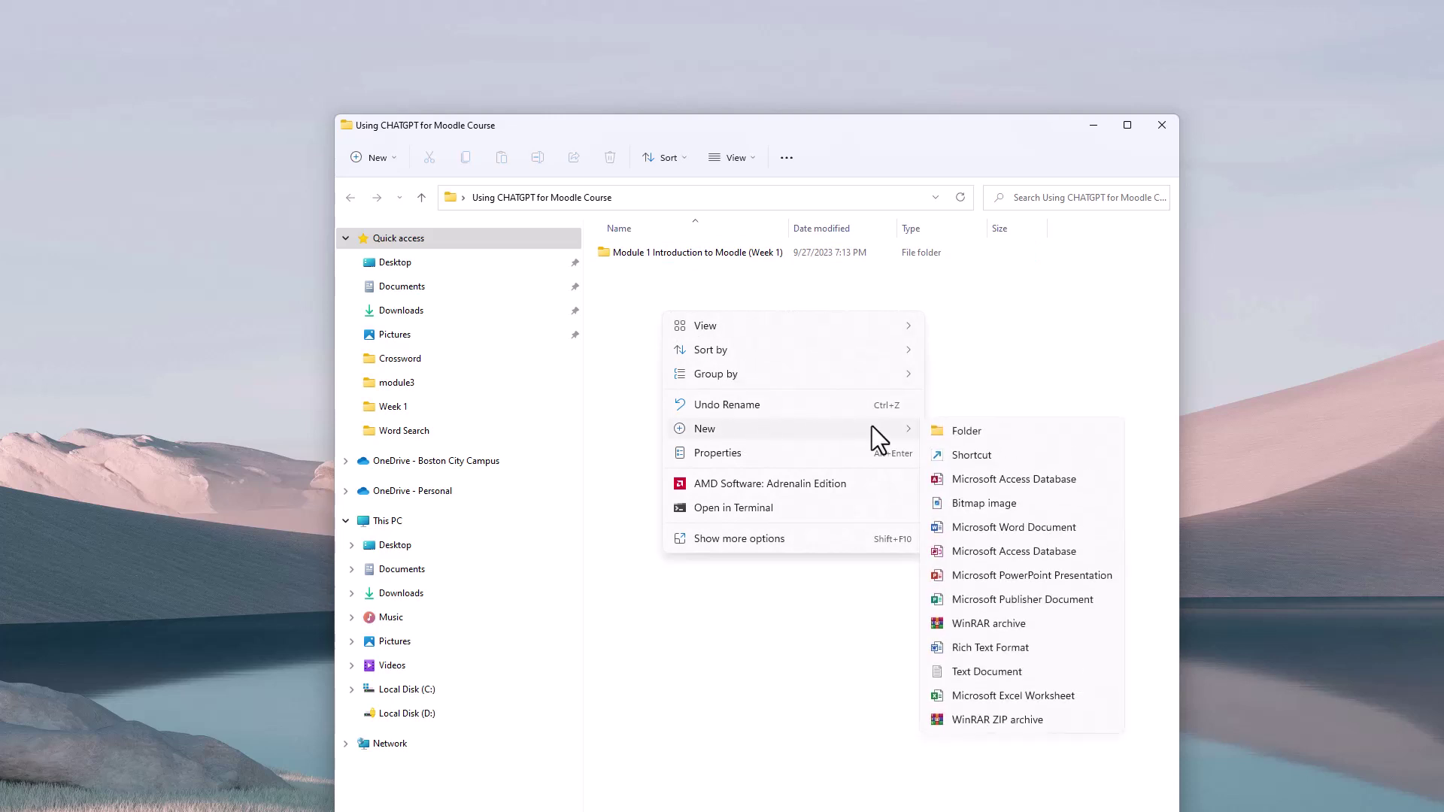
left_click(946, 431)
key("ctrl+v")
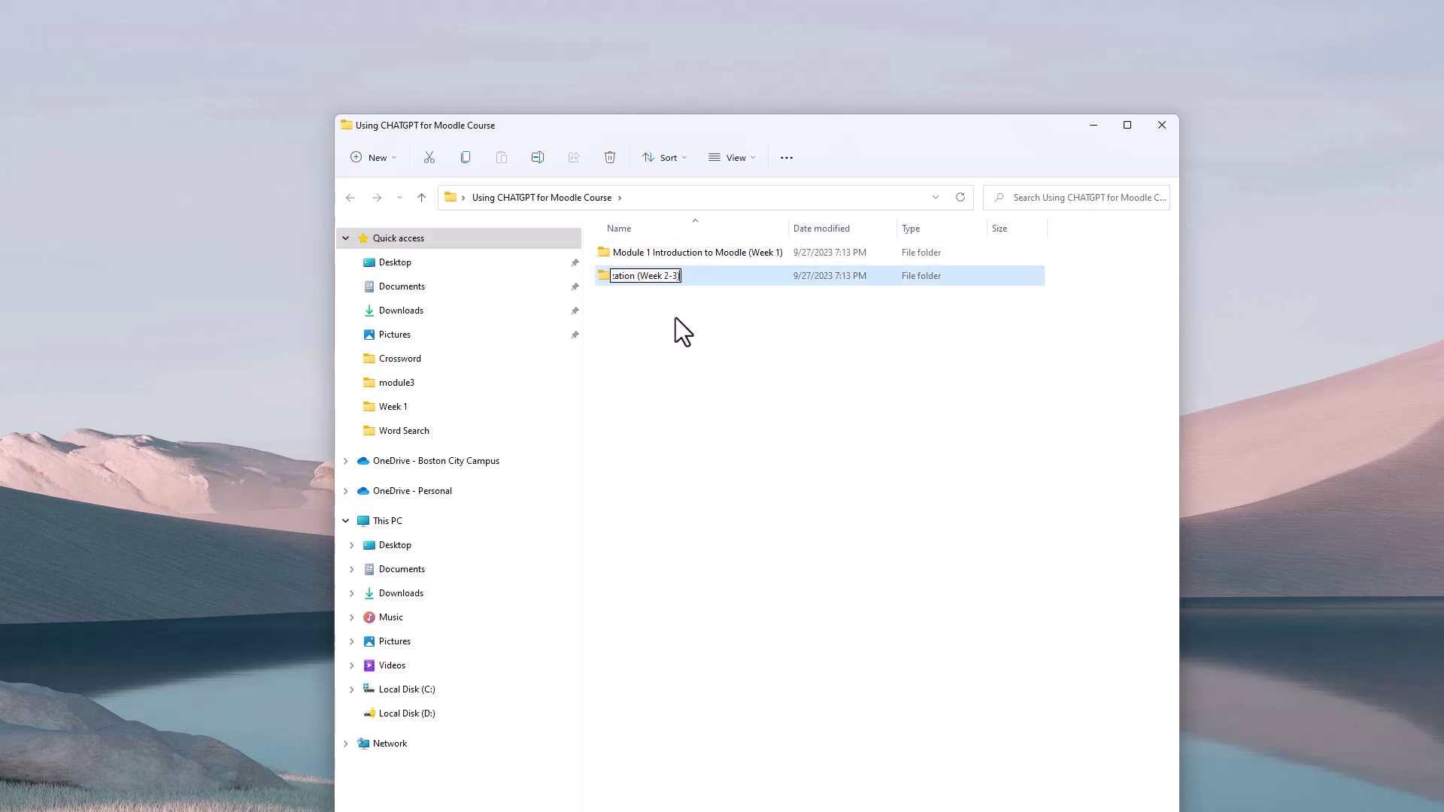
key("Return")
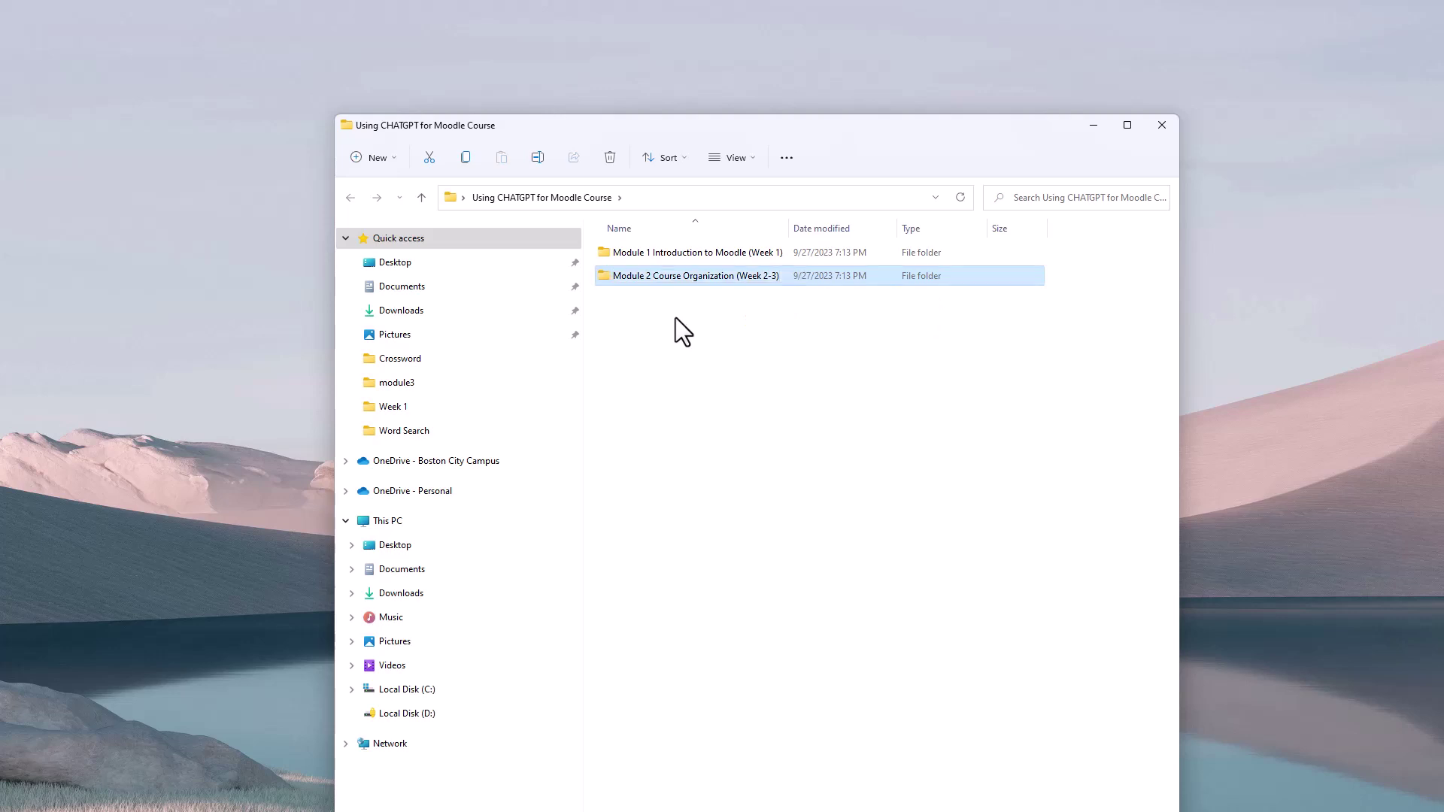
left_click(710, 373)
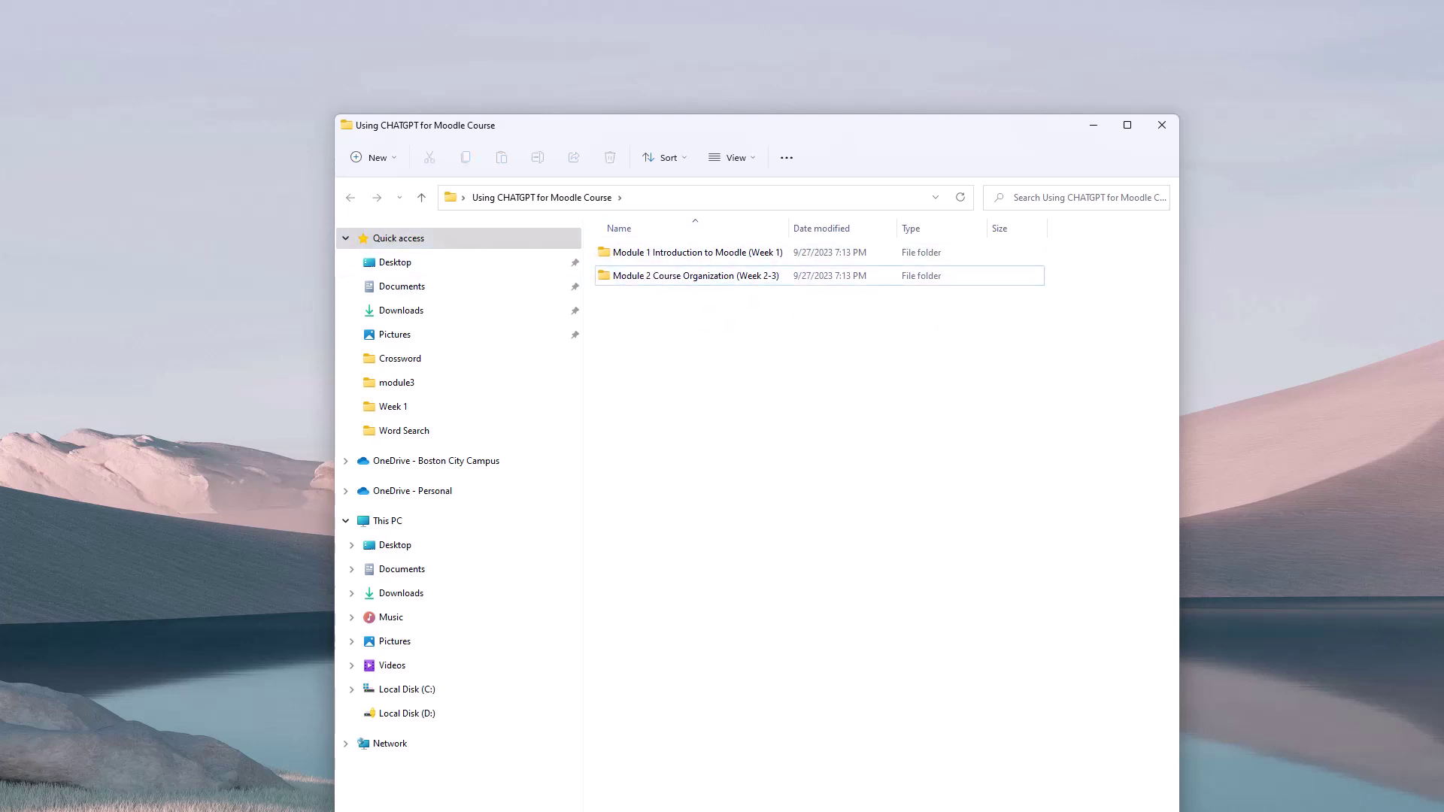
Step: Return to the ChatGPT outline in Chrome and copy the heading "Module 3: Moodle Activities (Week 4-5)"
key("alt+Tab")
scroll(654, 448, "down", 5)
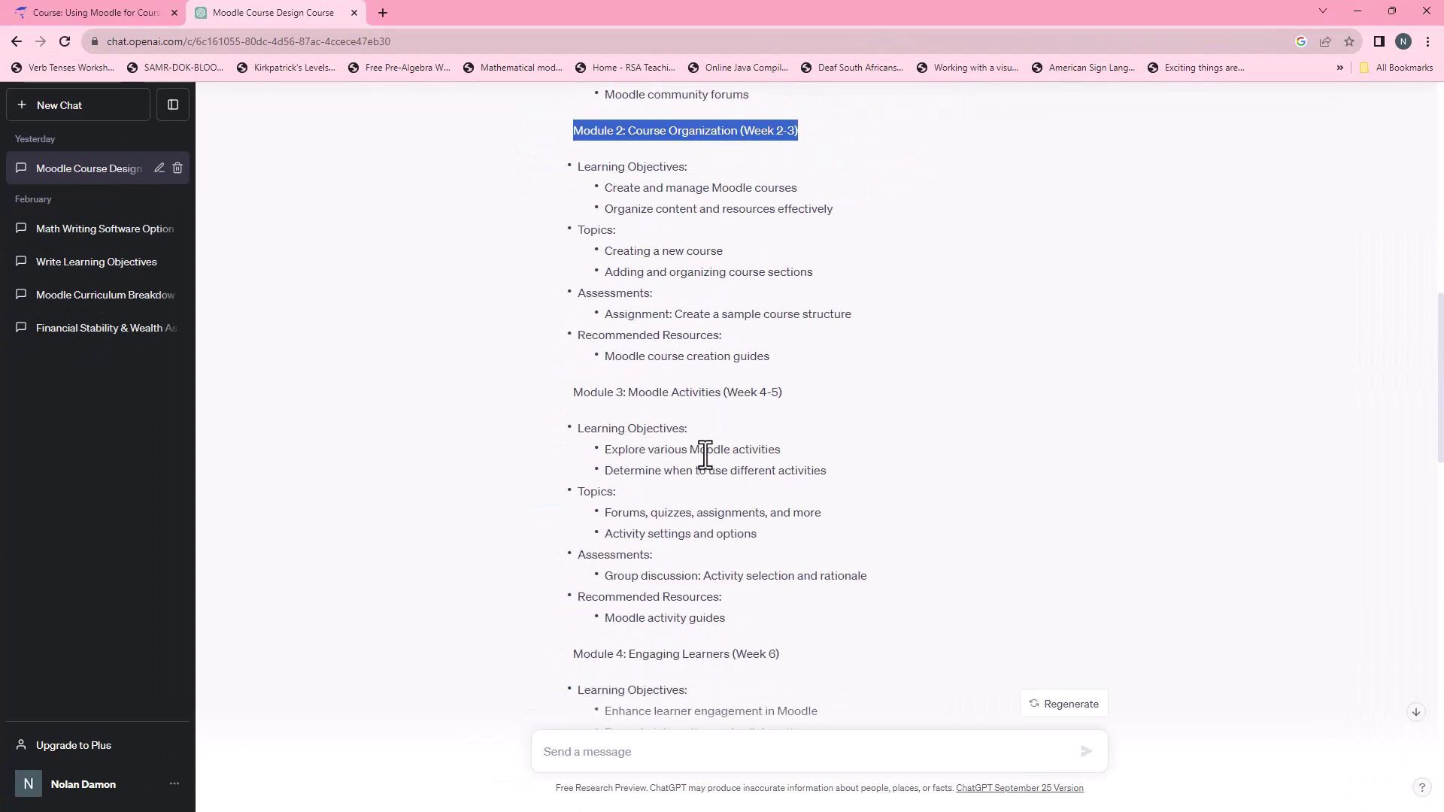
left_click_drag(729, 392, 784, 392)
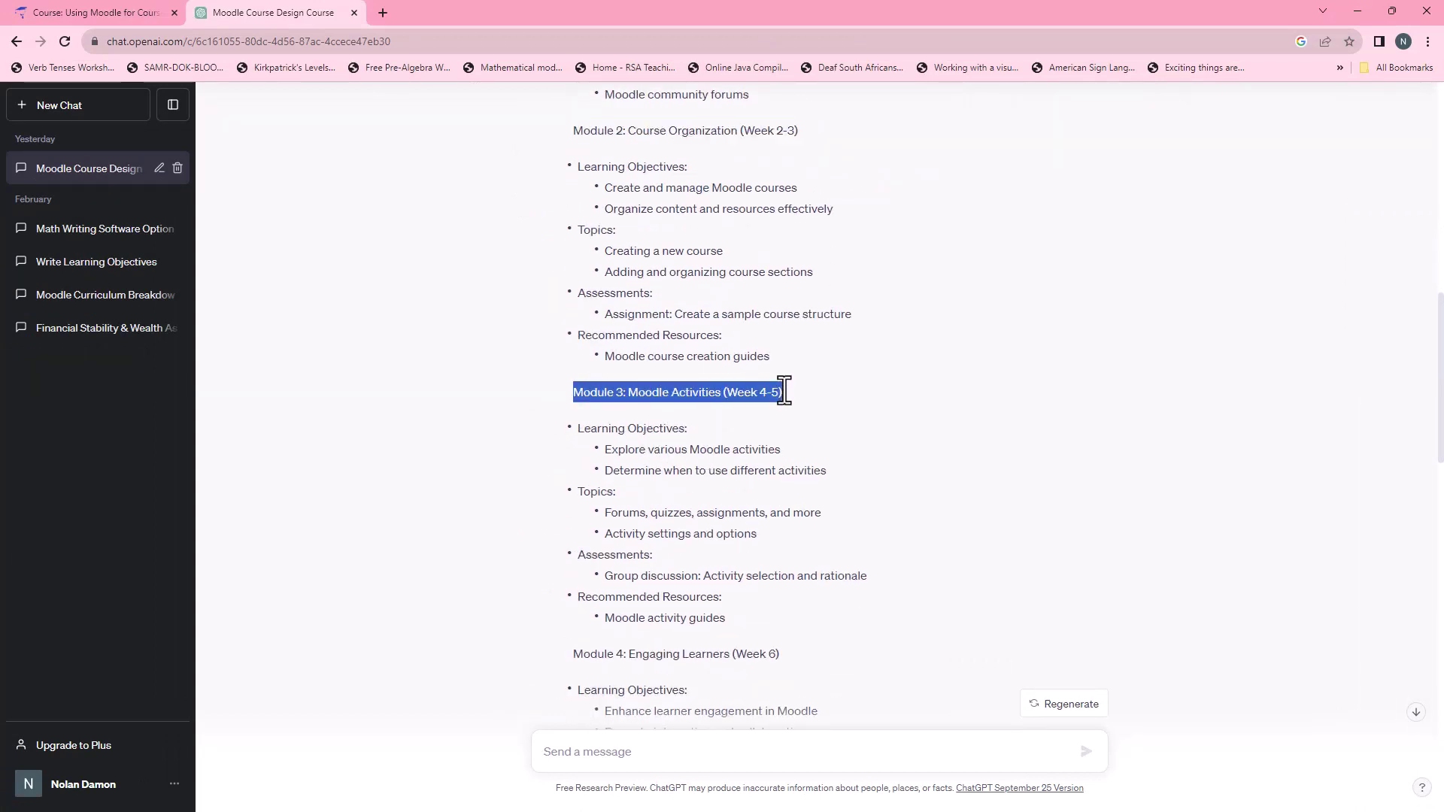
right_click(778, 392)
left_click(797, 399)
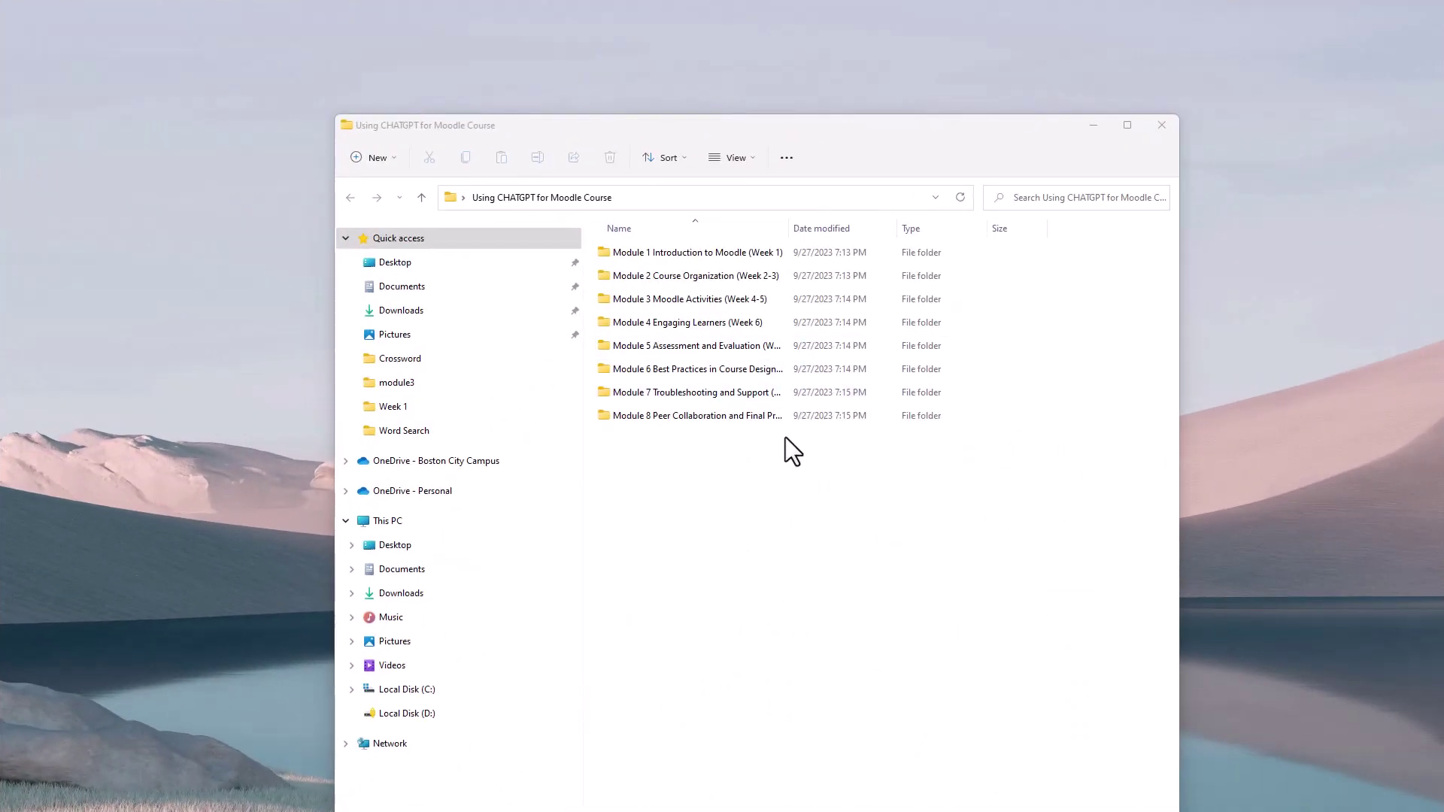
Step: Maximize the "Using CHATGPT for Moodle Course" folder window and widen the Name column to fit the full module folder names
double_click(851, 128)
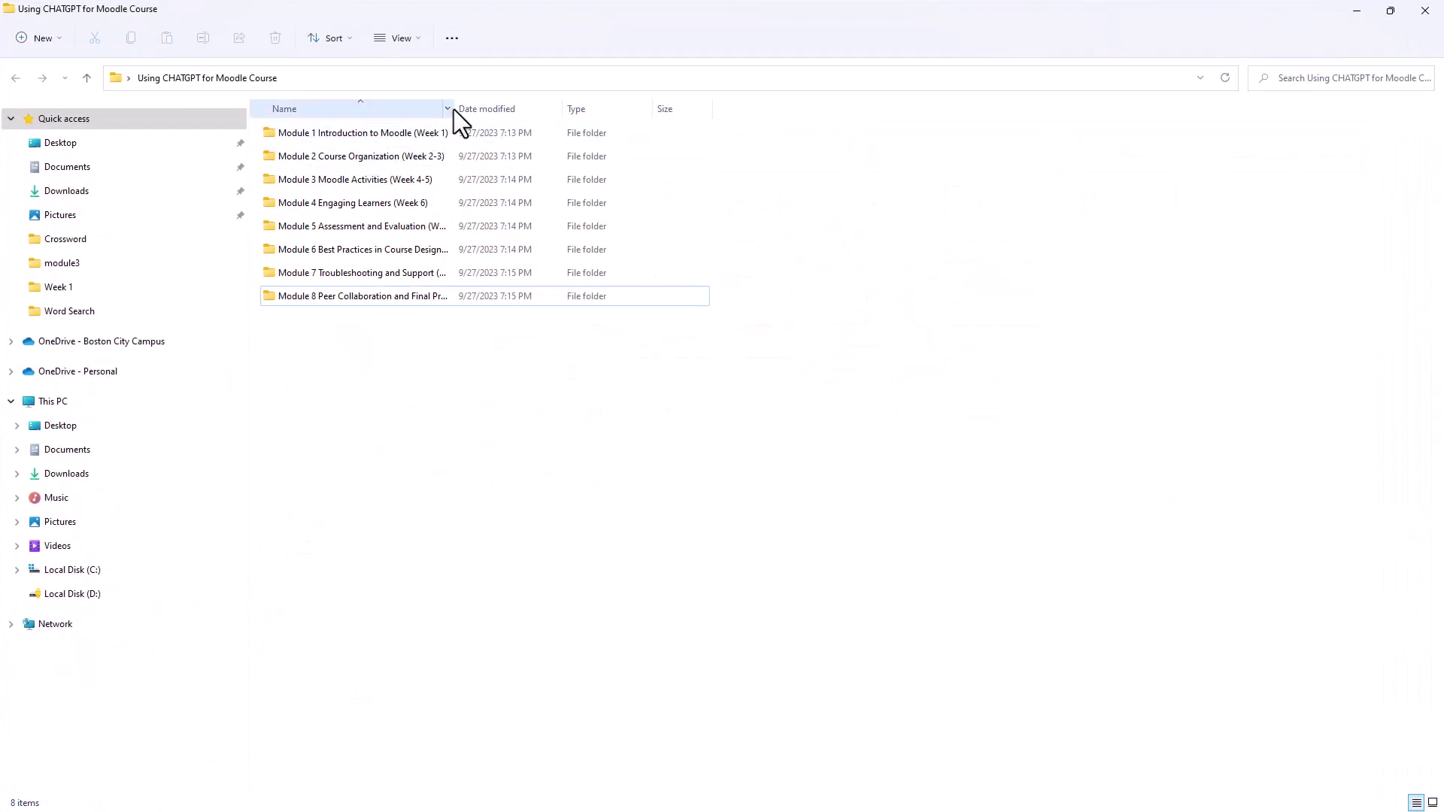
left_click_drag(454, 110, 737, 110)
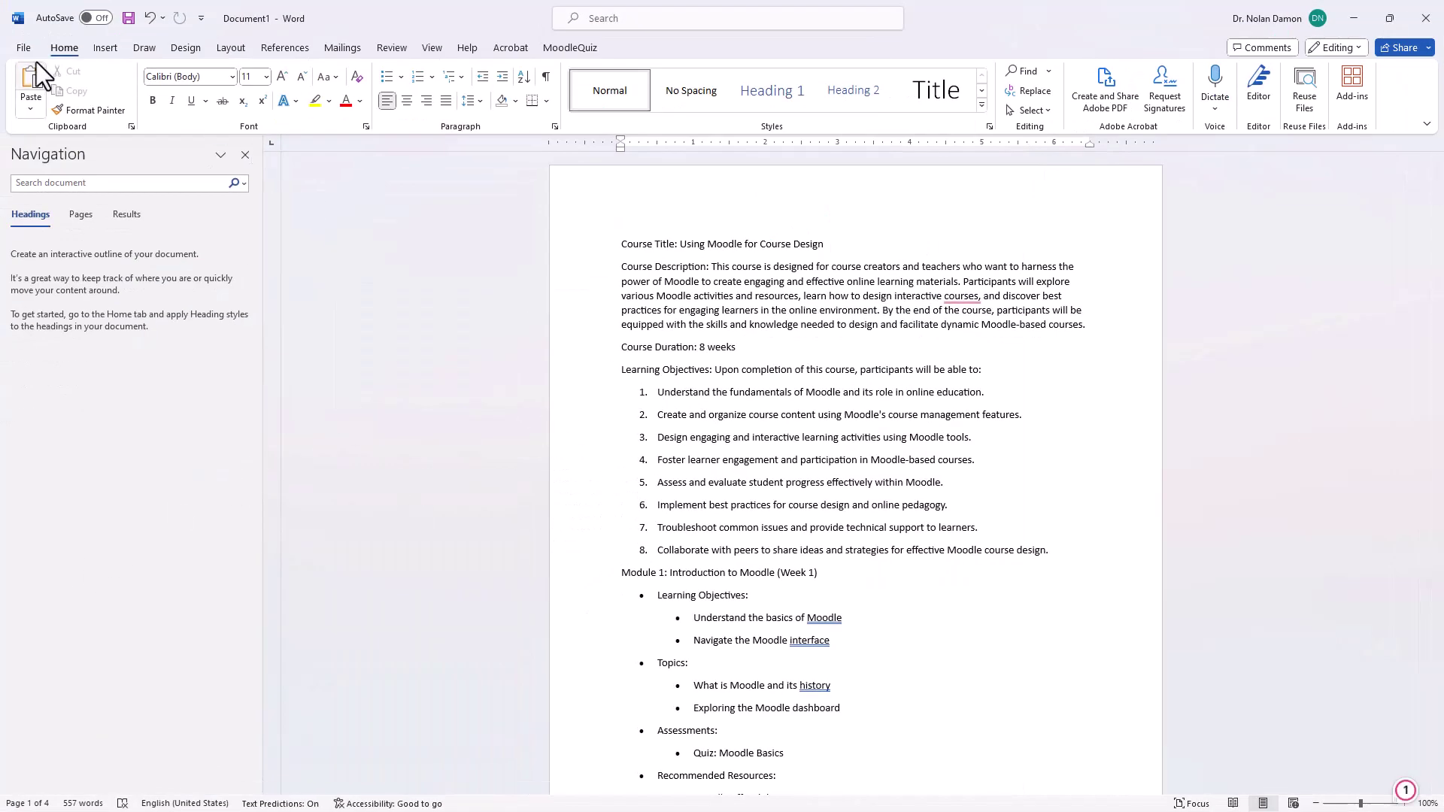
Step: In Word, start saving the course outline document as a new file, choosing the desktop folder "Using CHATGPT for Moodle Course" as its location
left_click(23, 48)
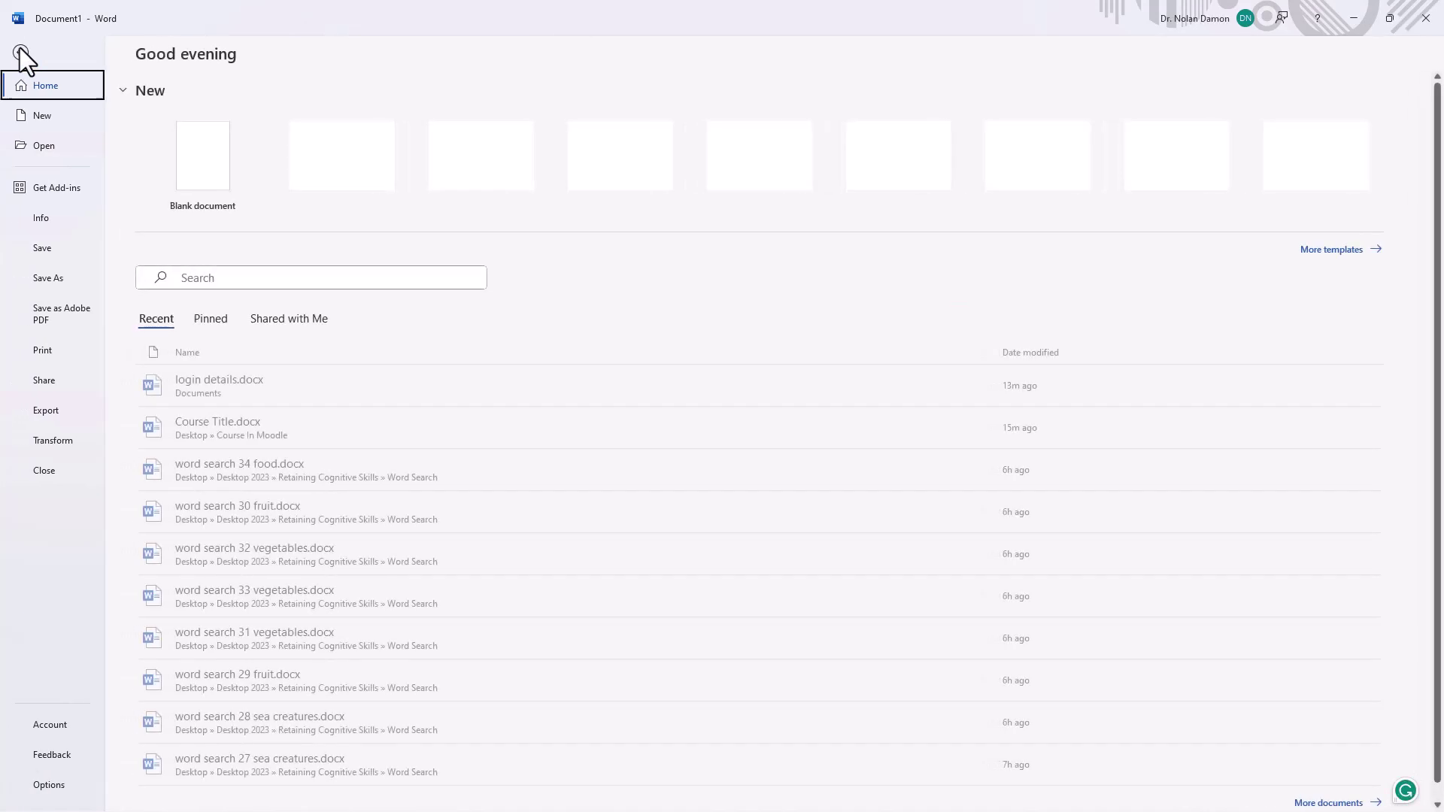
left_click(59, 279)
left_click(237, 357)
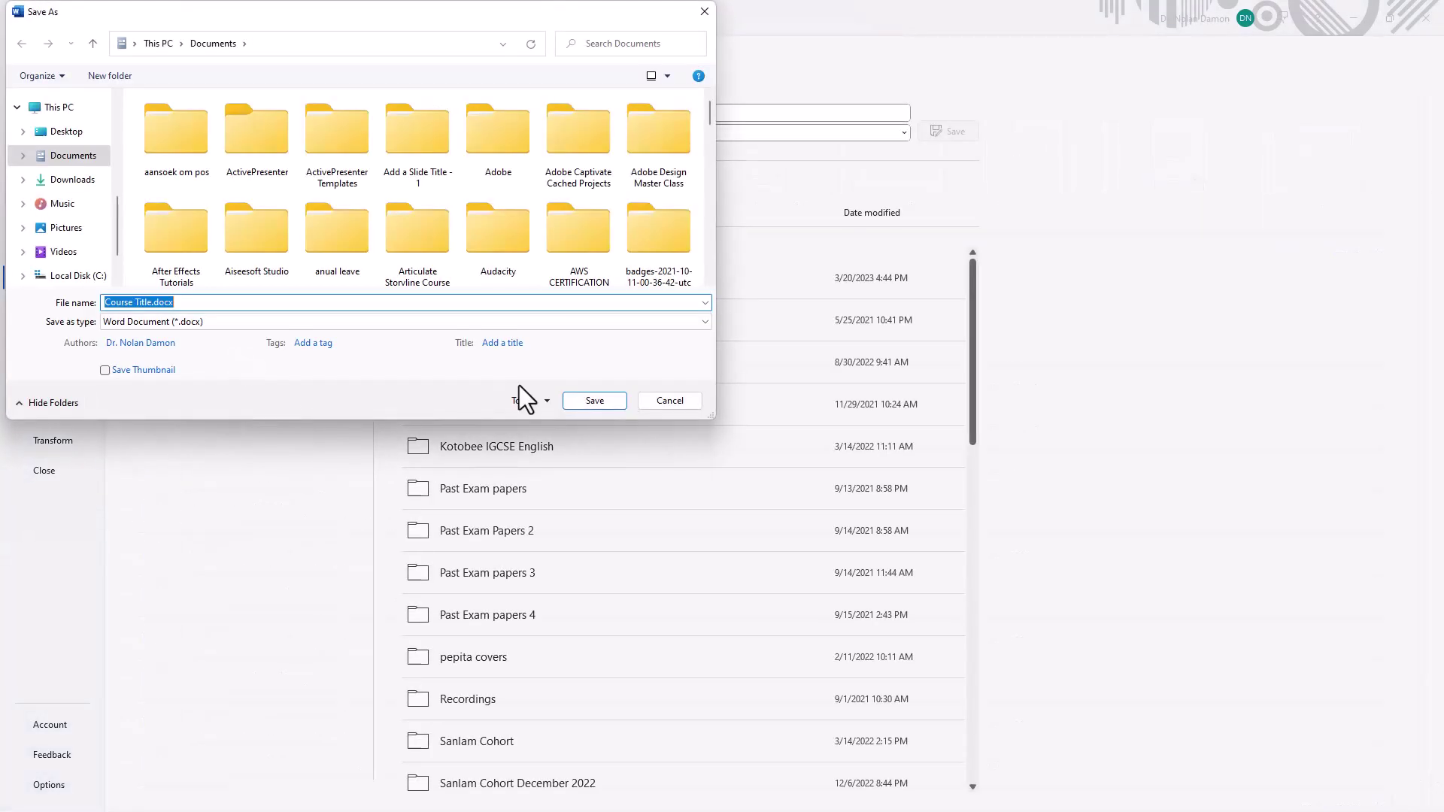
left_click(75, 133)
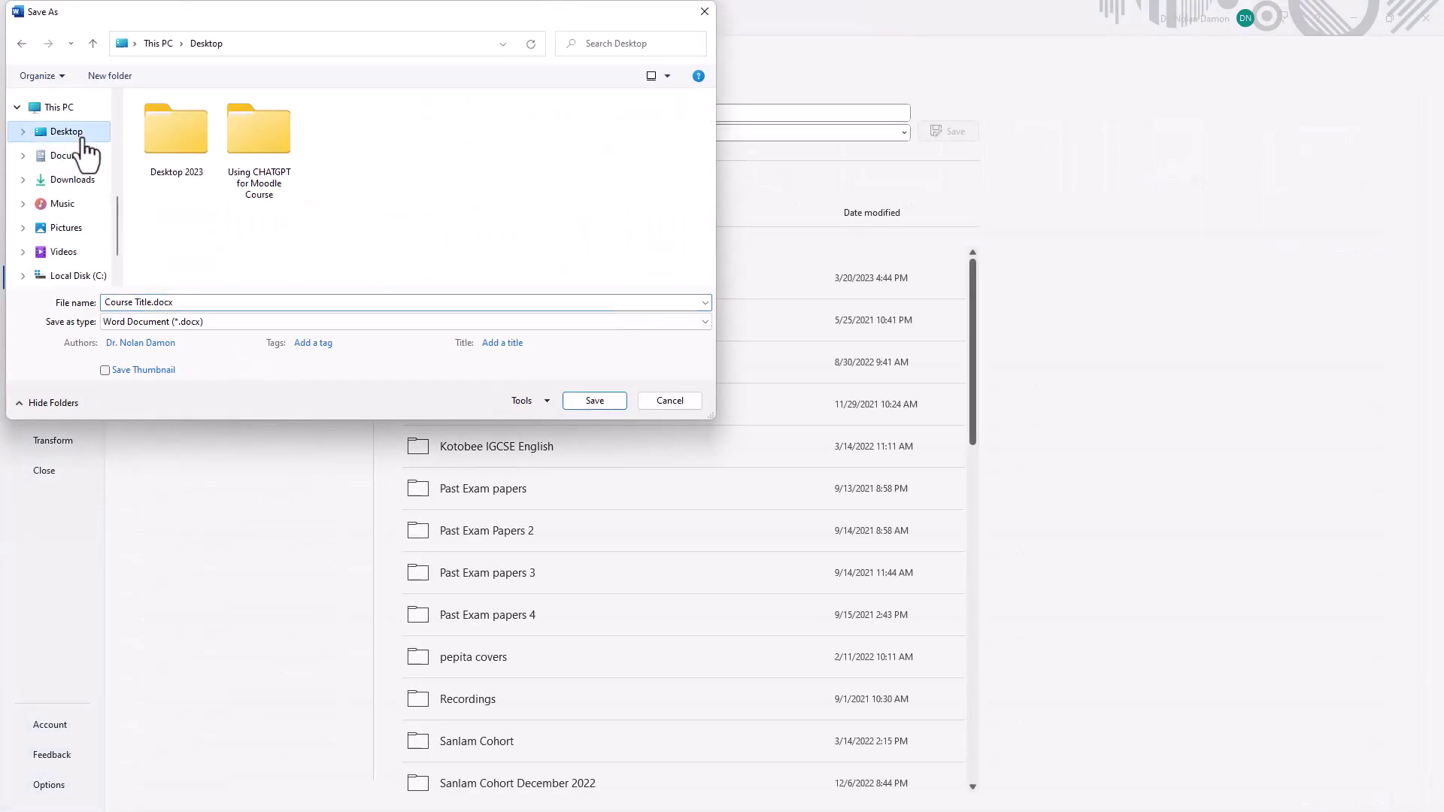
double_click(263, 143)
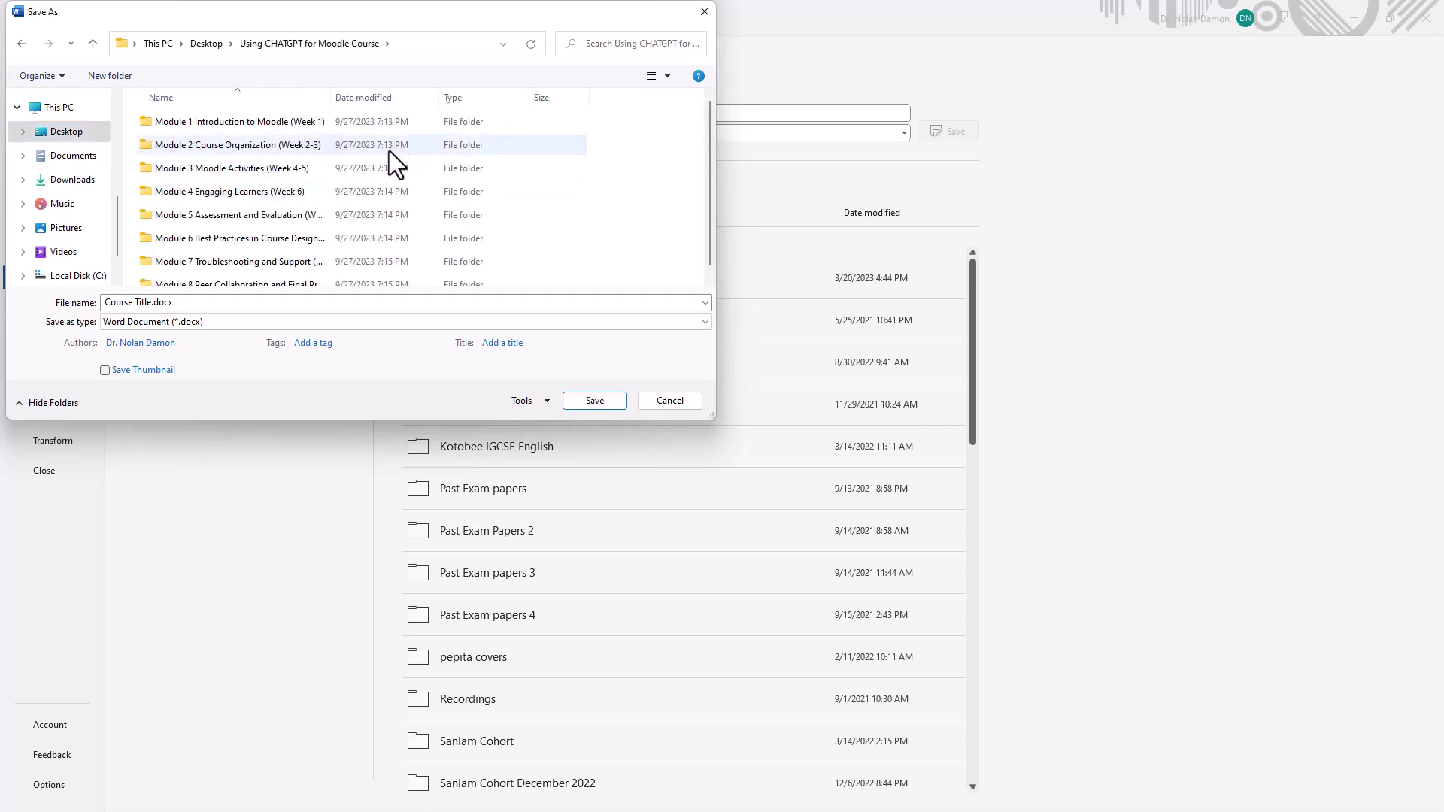
Step: Name the outline document "Moodle Course Overview.docx", save it, and minimize Word
left_click(154, 302)
left_click(154, 303)
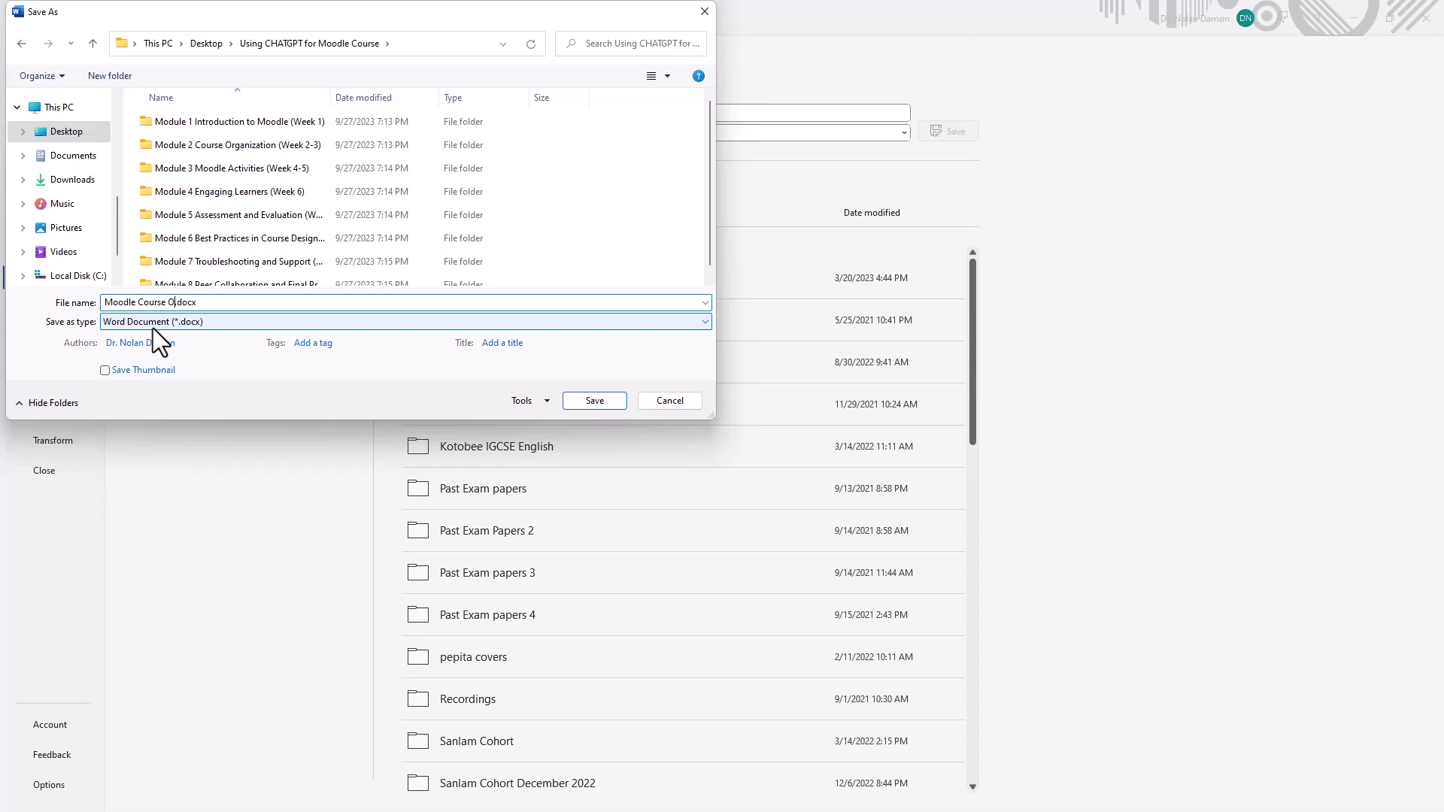
type("Overview")
left_click(607, 405)
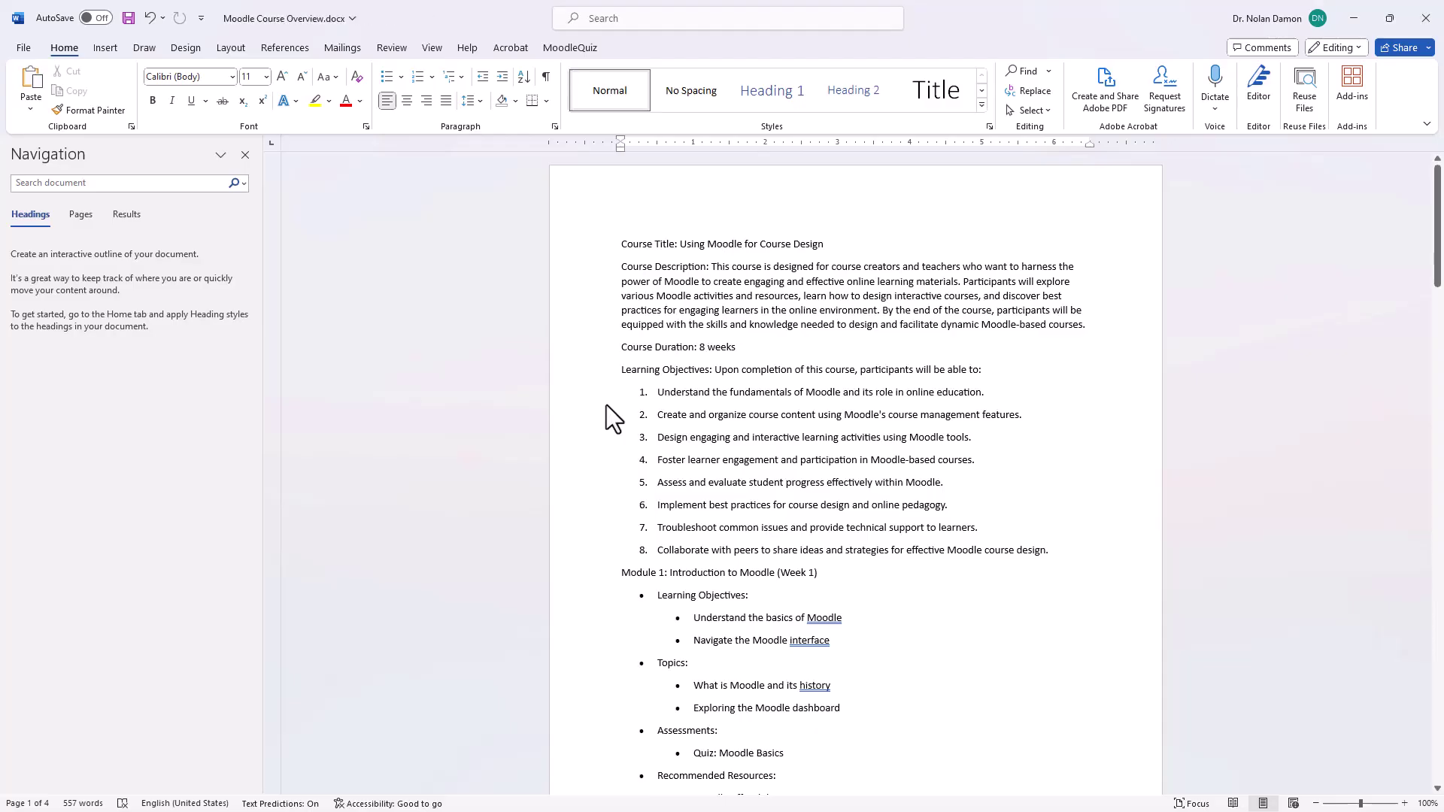
left_click(1358, 17)
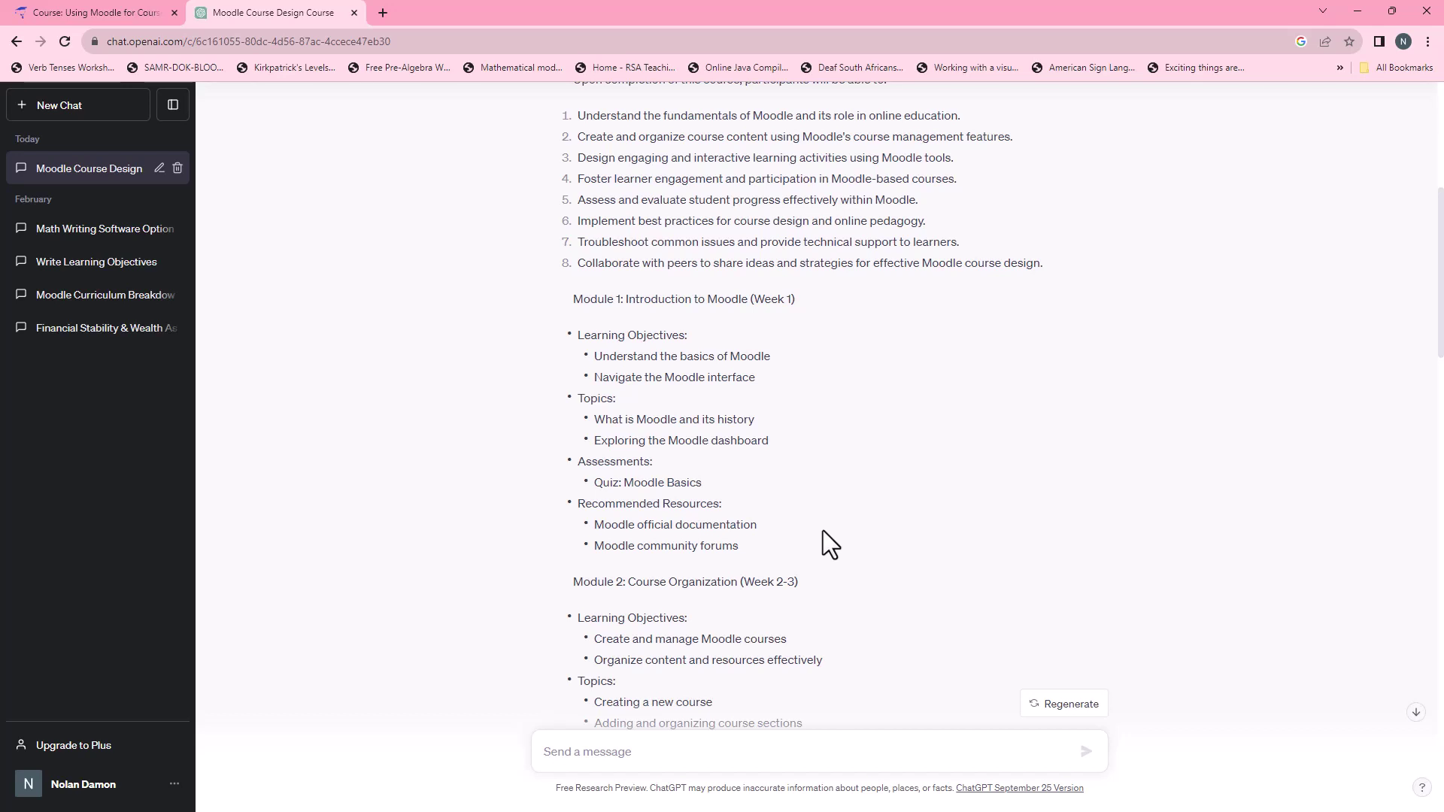
Step: Review the ChatGPT outline's objectives and first modules against the sections of the "Using Moodle for Course Design" course page
scroll(832, 540, "up", 3)
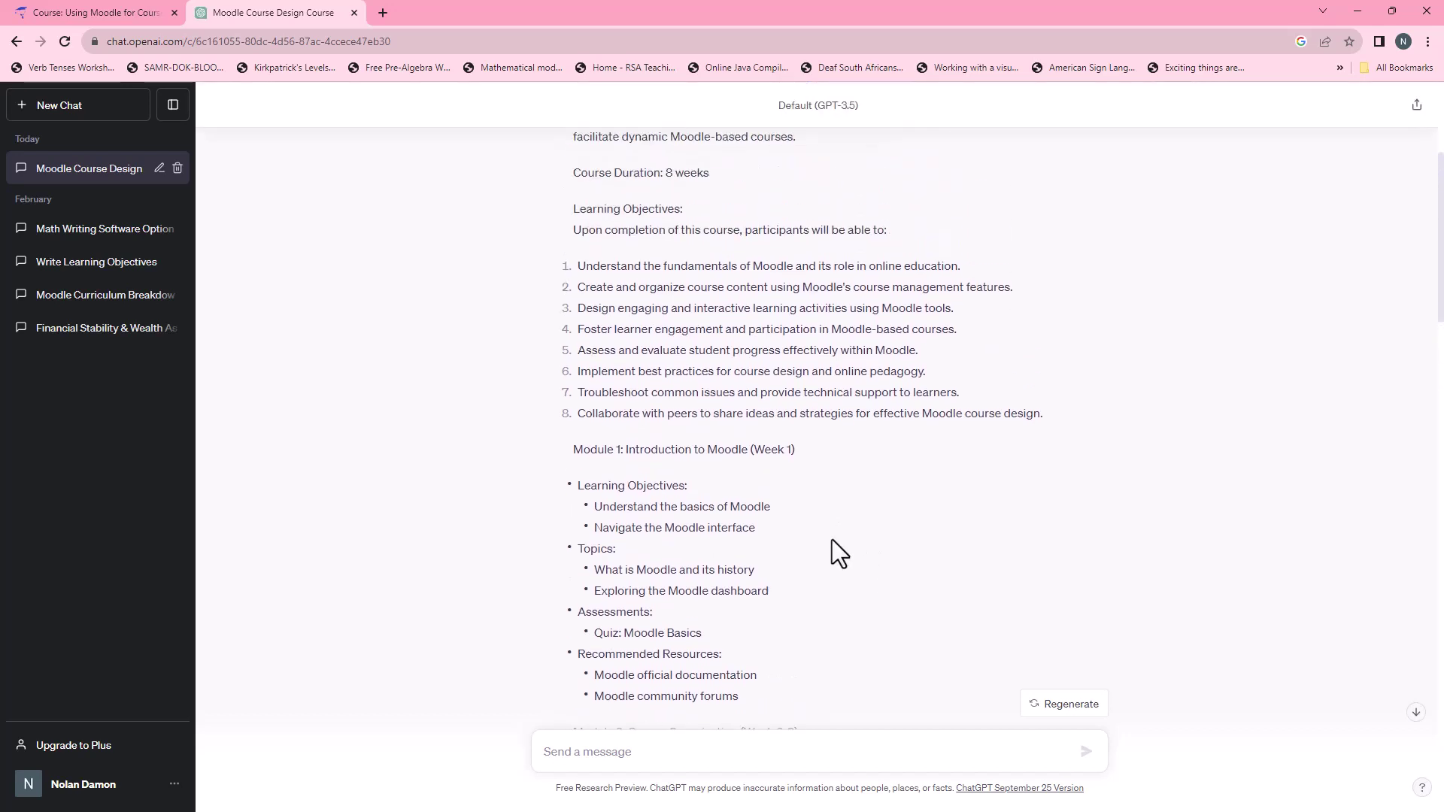
scroll(799, 536, "up", 1)
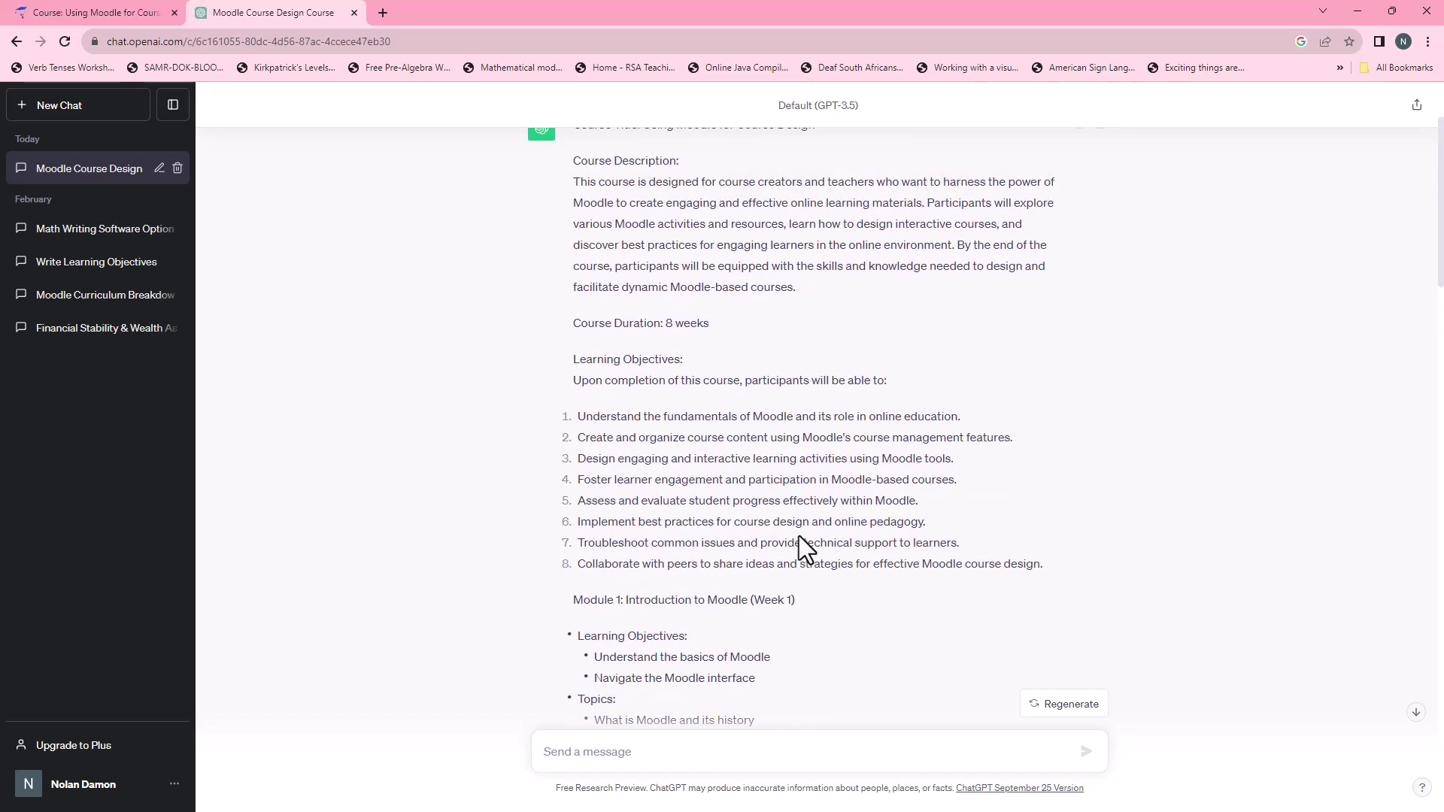
scroll(834, 480, "down", 3)
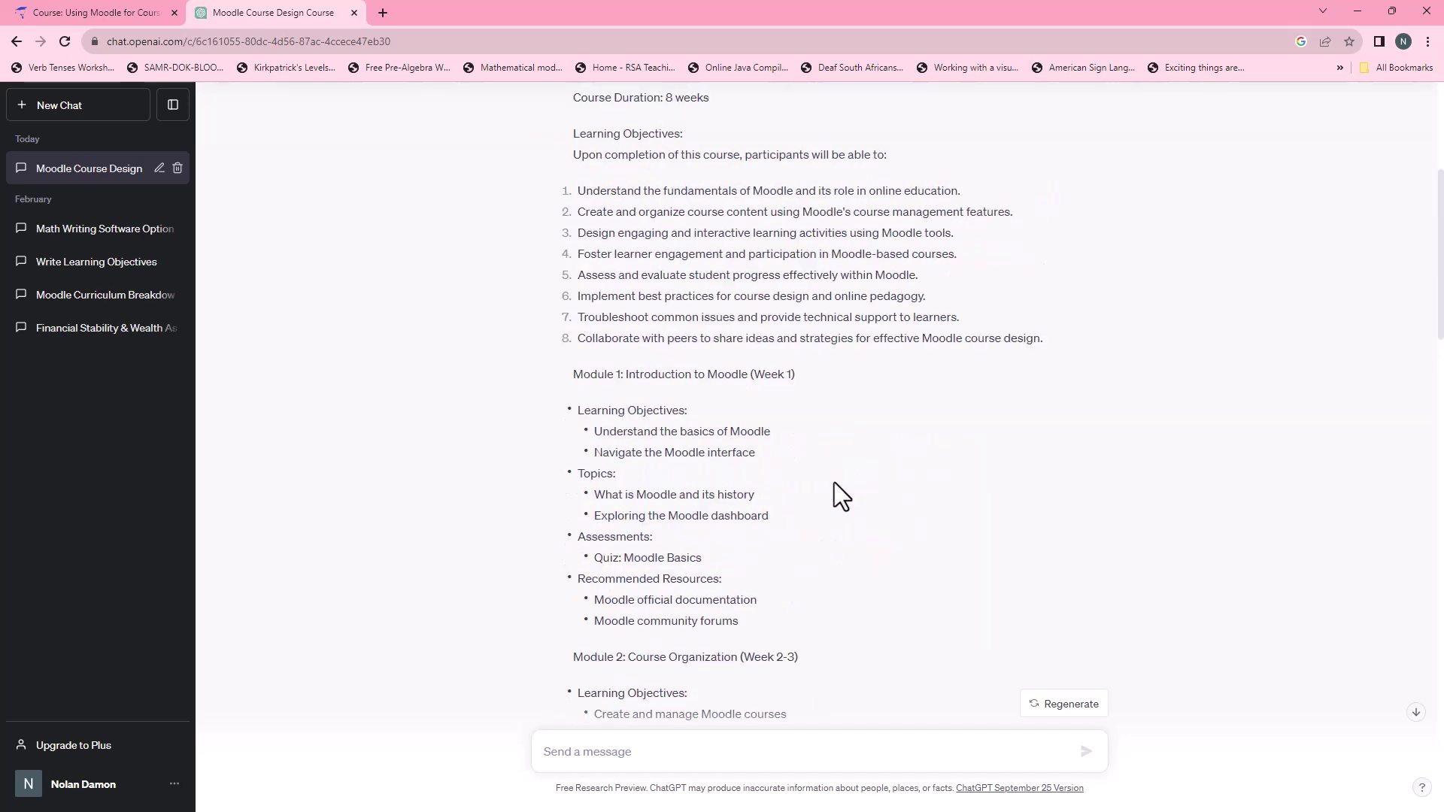
scroll(833, 482, "down", 2)
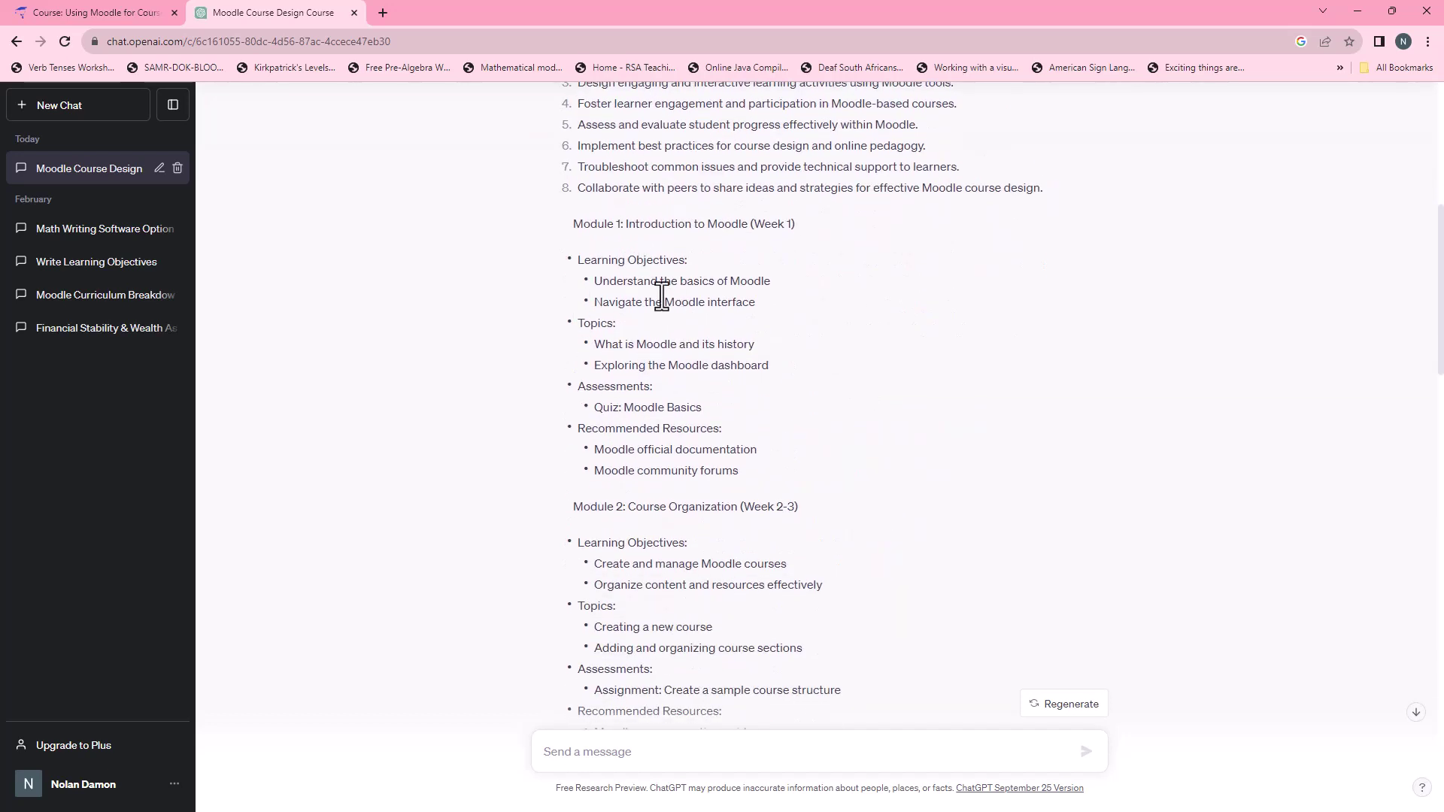
left_click(135, 13)
scroll(602, 512, "up", 5)
scroll(608, 504, "up", 5)
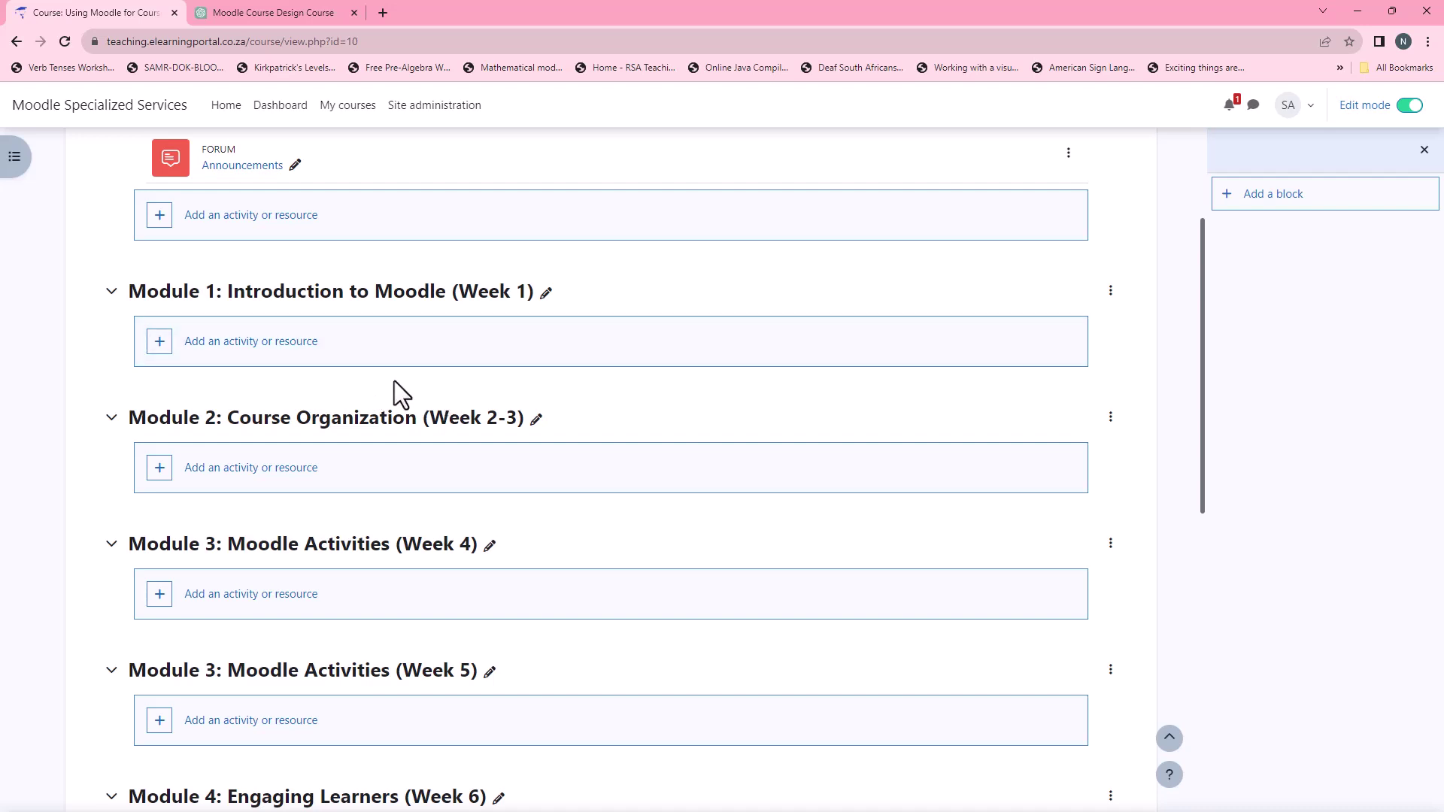
scroll(536, 487, "up", 2)
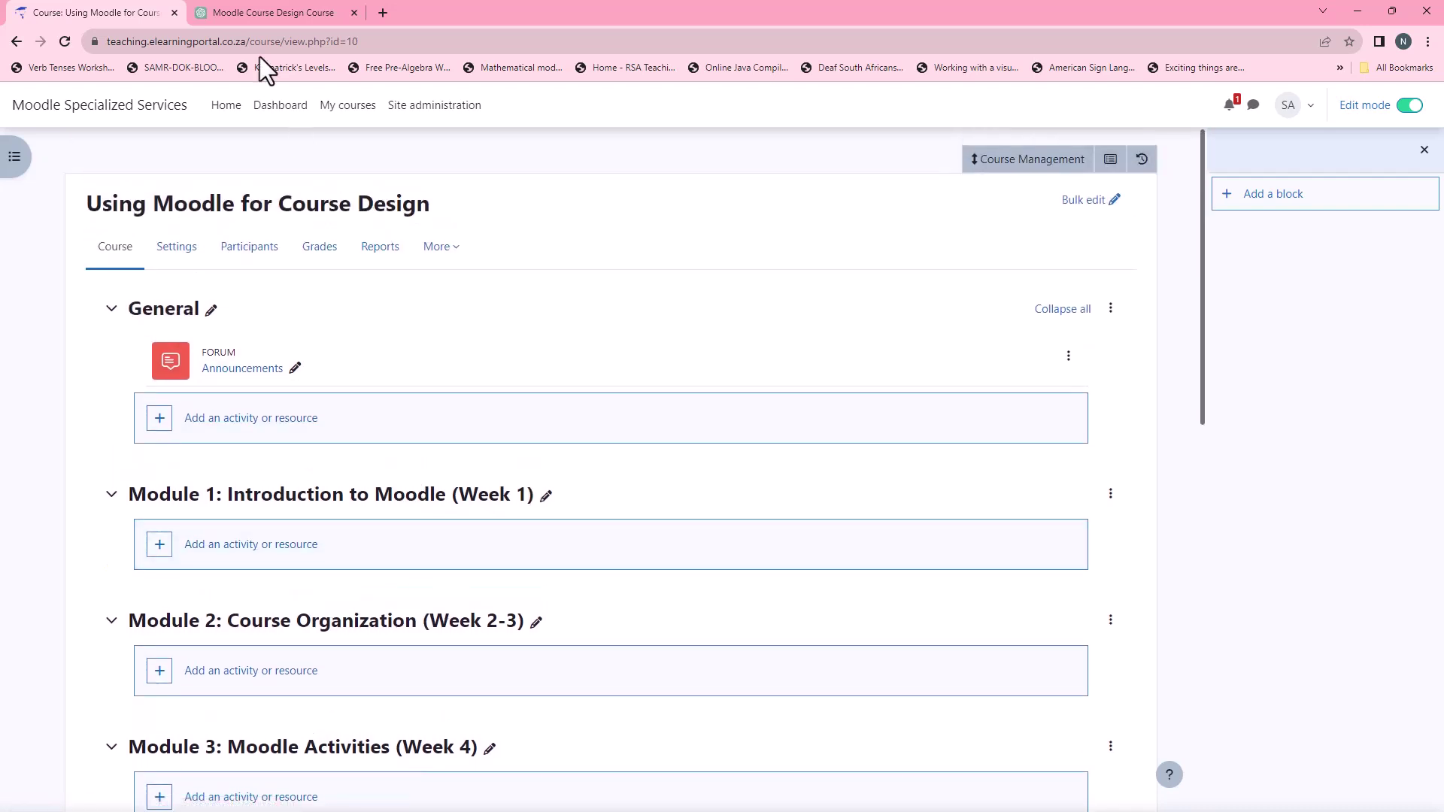
left_click(258, 7)
scroll(699, 361, "up", 3)
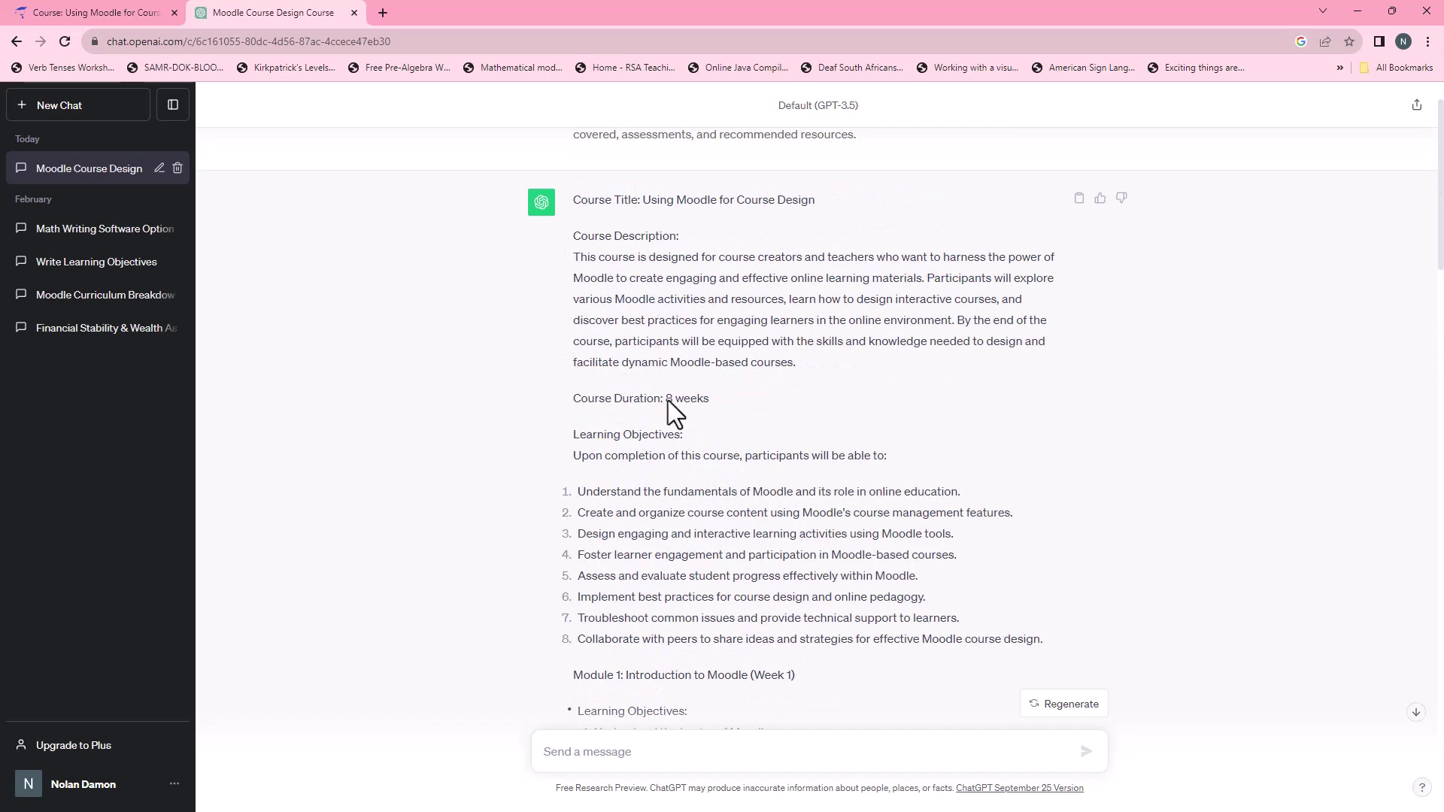